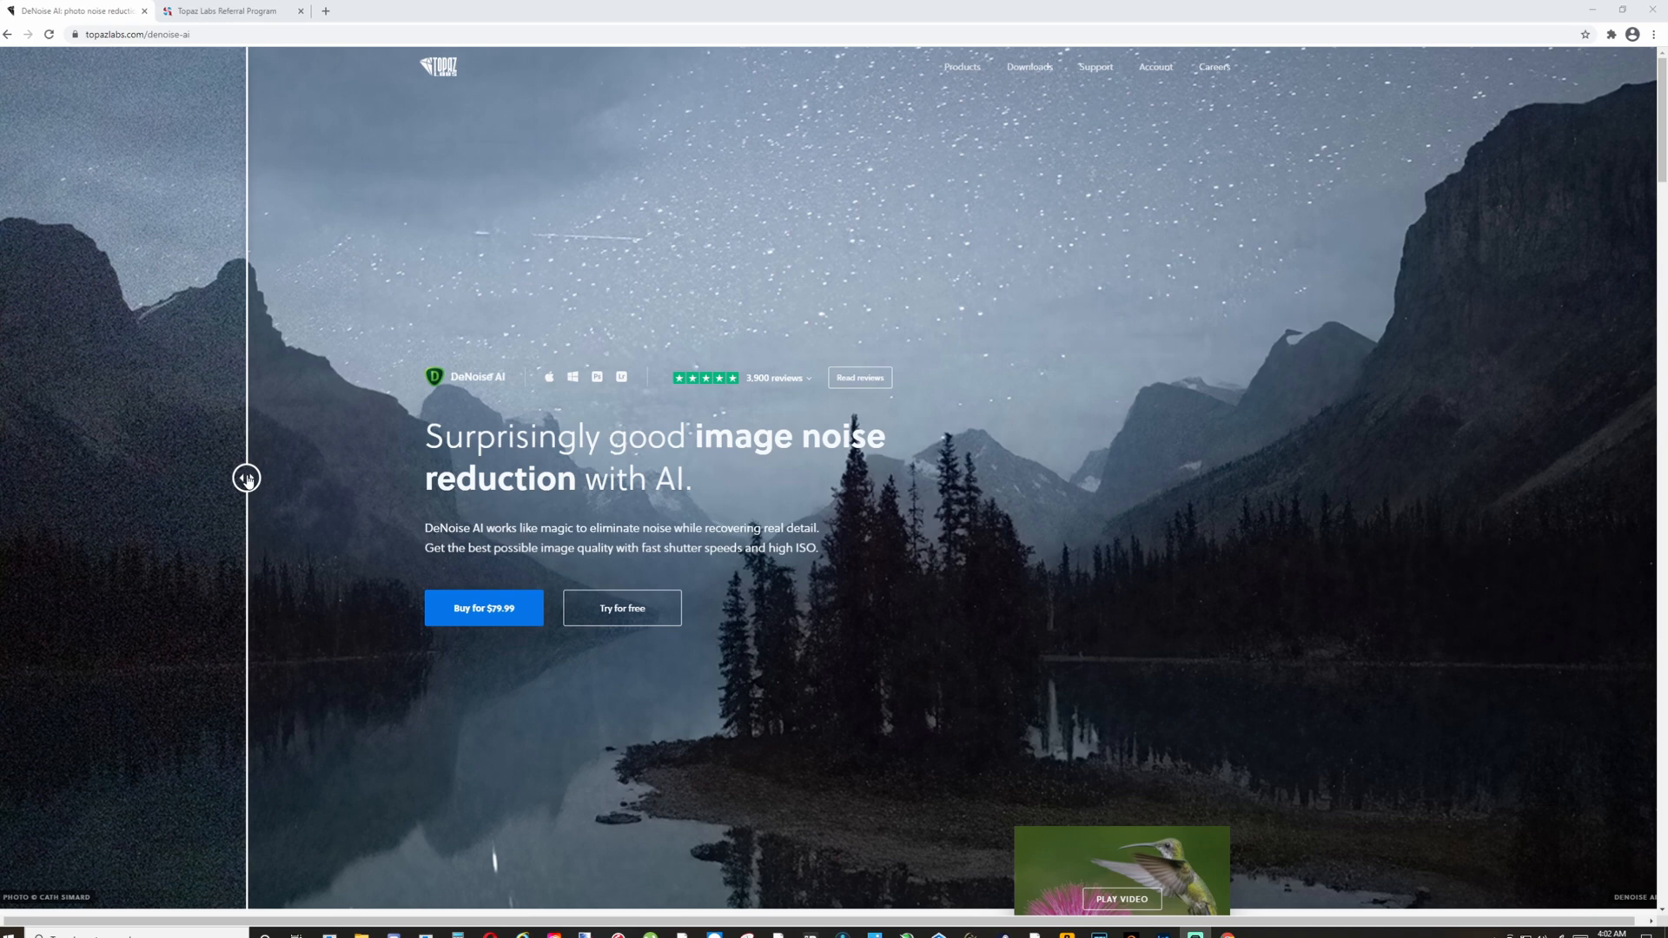
# Step: Compare the before and after demo on the DeNoise AI web page and view the Topaz Labs referral discount offer
pyautogui.moveTo(248, 479)
pyautogui.mouseDown()
pyautogui.moveTo(272, 477)
pyautogui.moveTo(257, 477)
pyautogui.mouseUp()
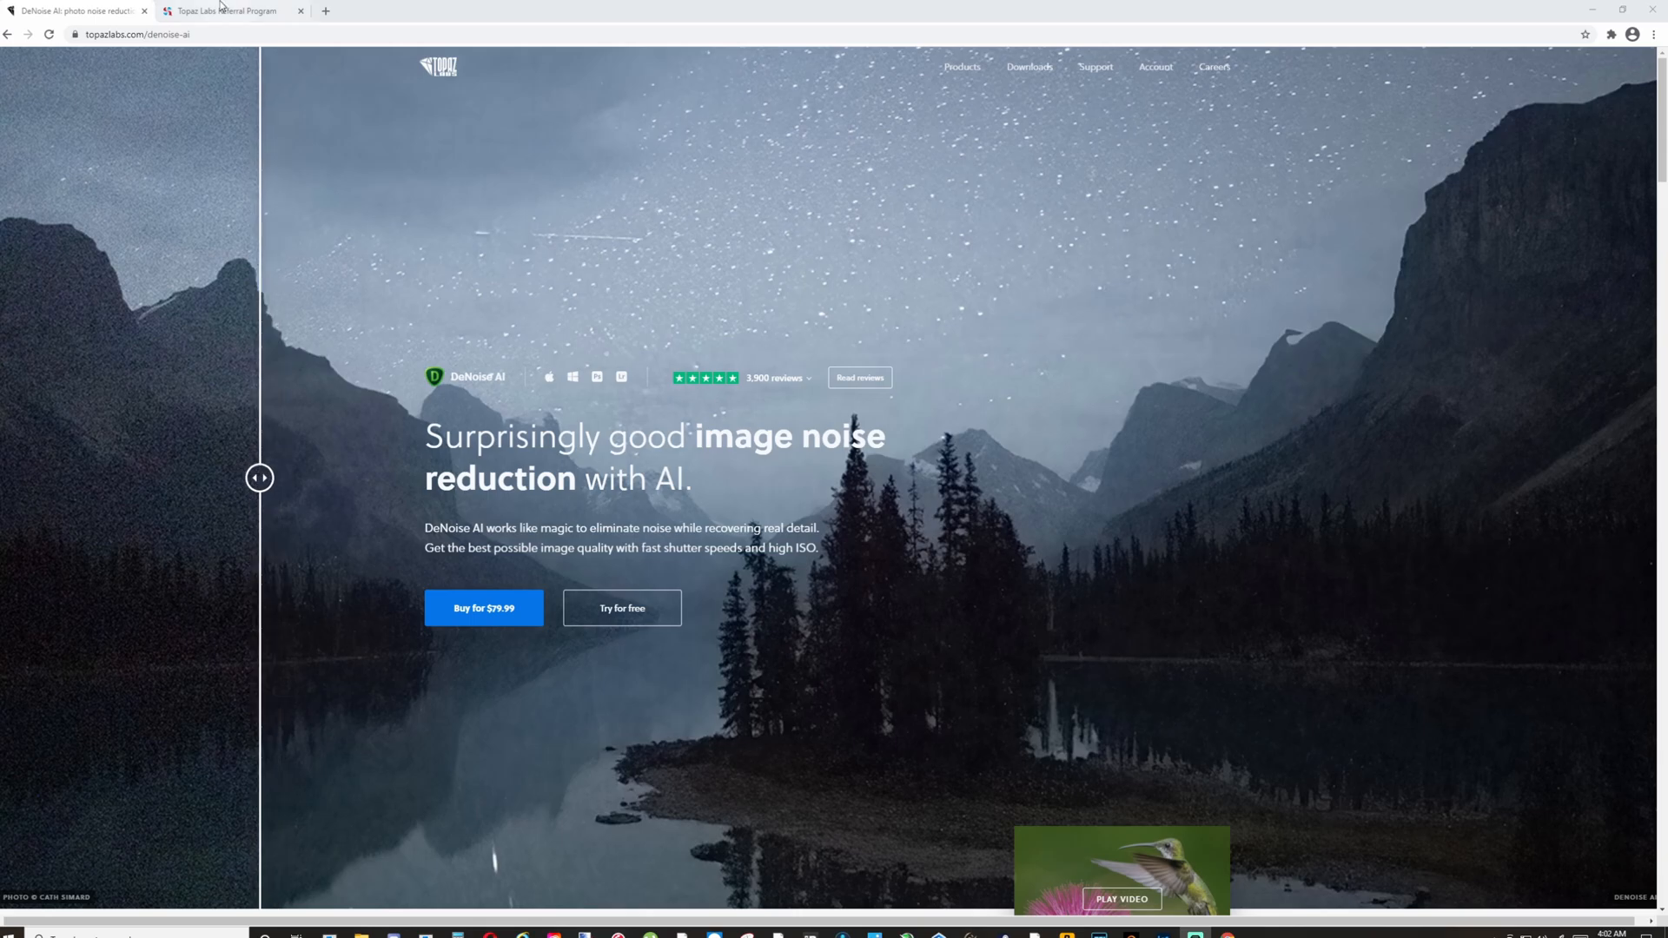
pyautogui.click(217, 10)
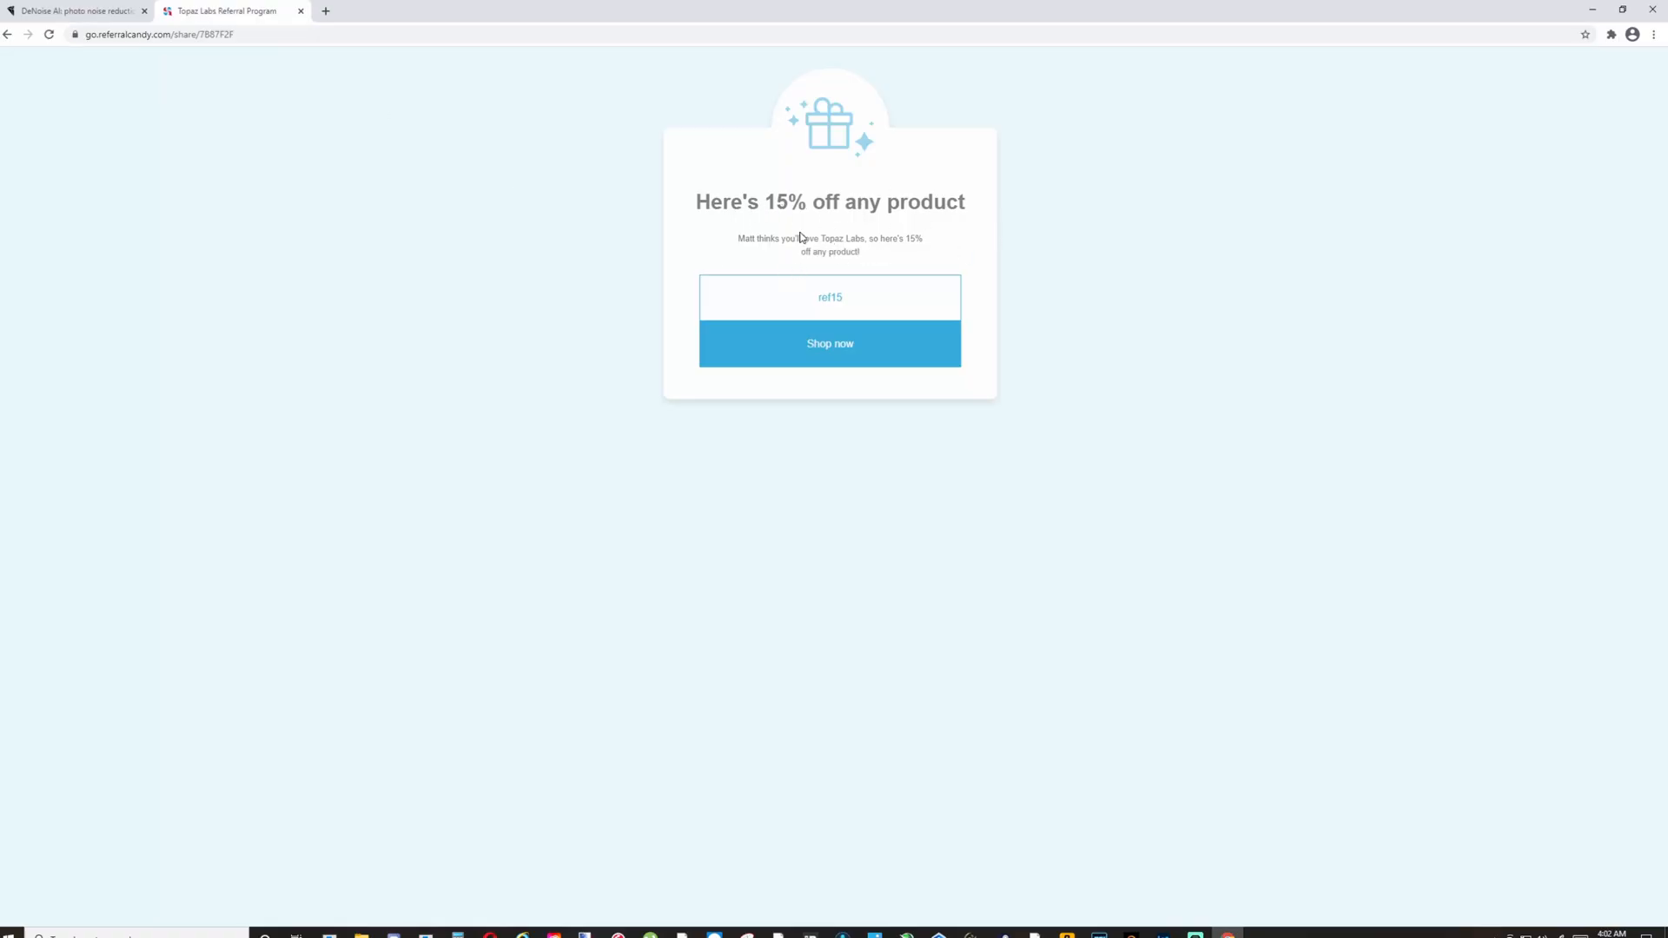
pyautogui.click(122, 10)
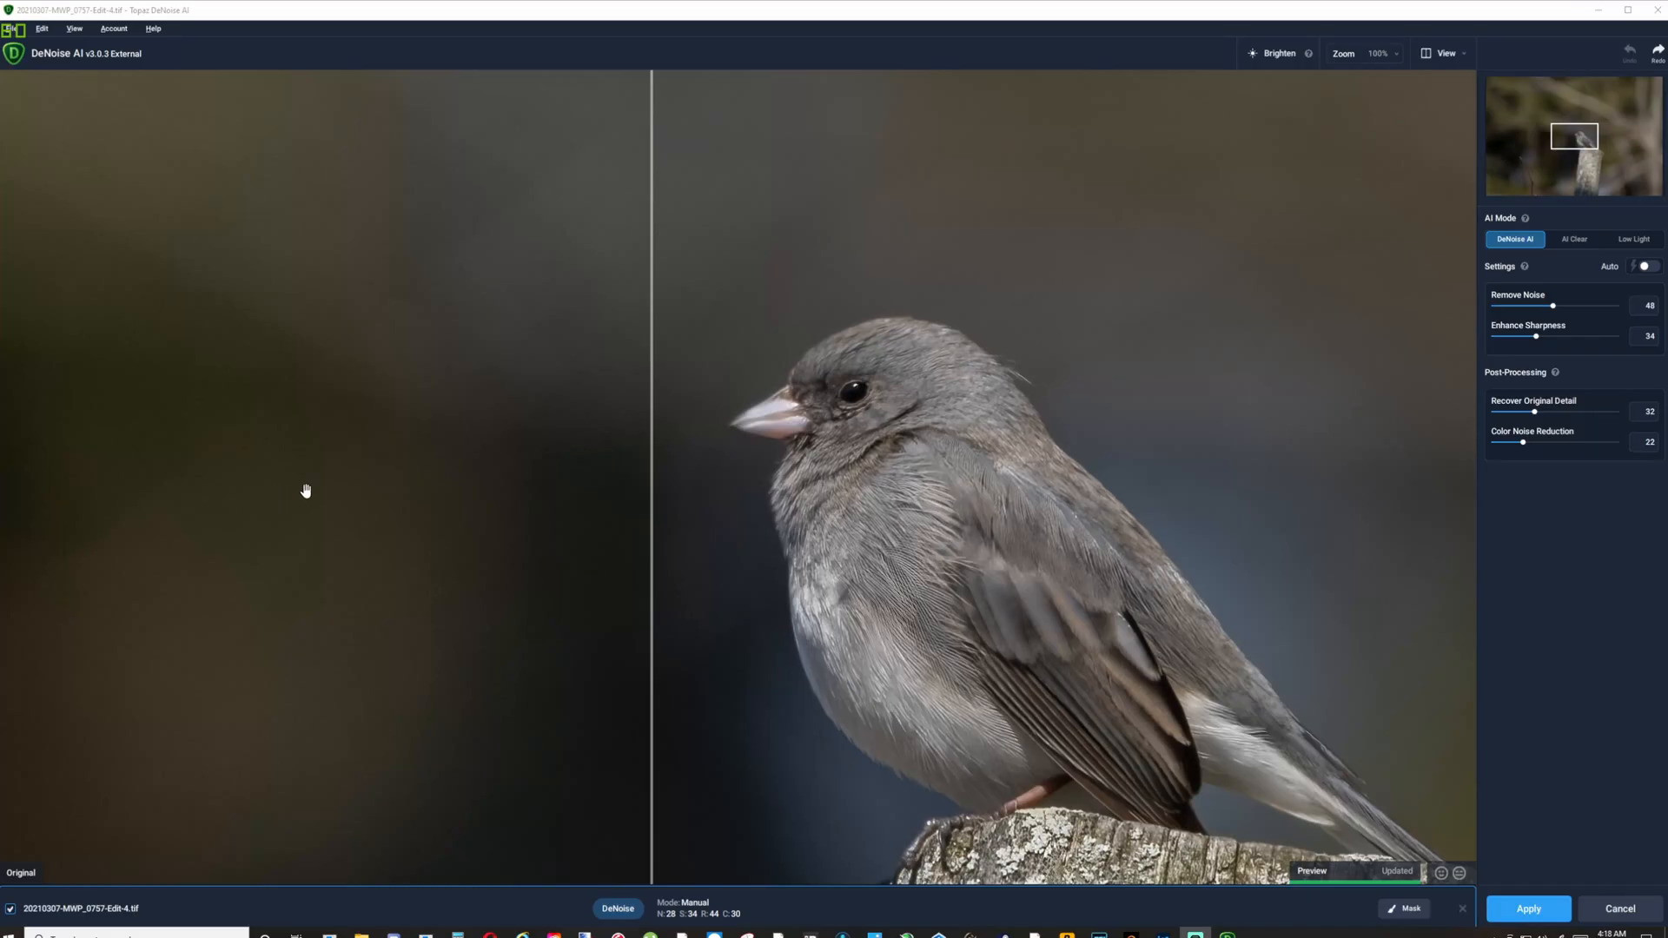
# Step: In Topaz DeNoise AI, try Auto settings, and set Remove Noise 49, Enhance Sharpness 35, Recover Original Detail 48 and Color Noise Reduction 34
pyautogui.moveTo(1124, 482); pyautogui.dragTo(1053, 373)
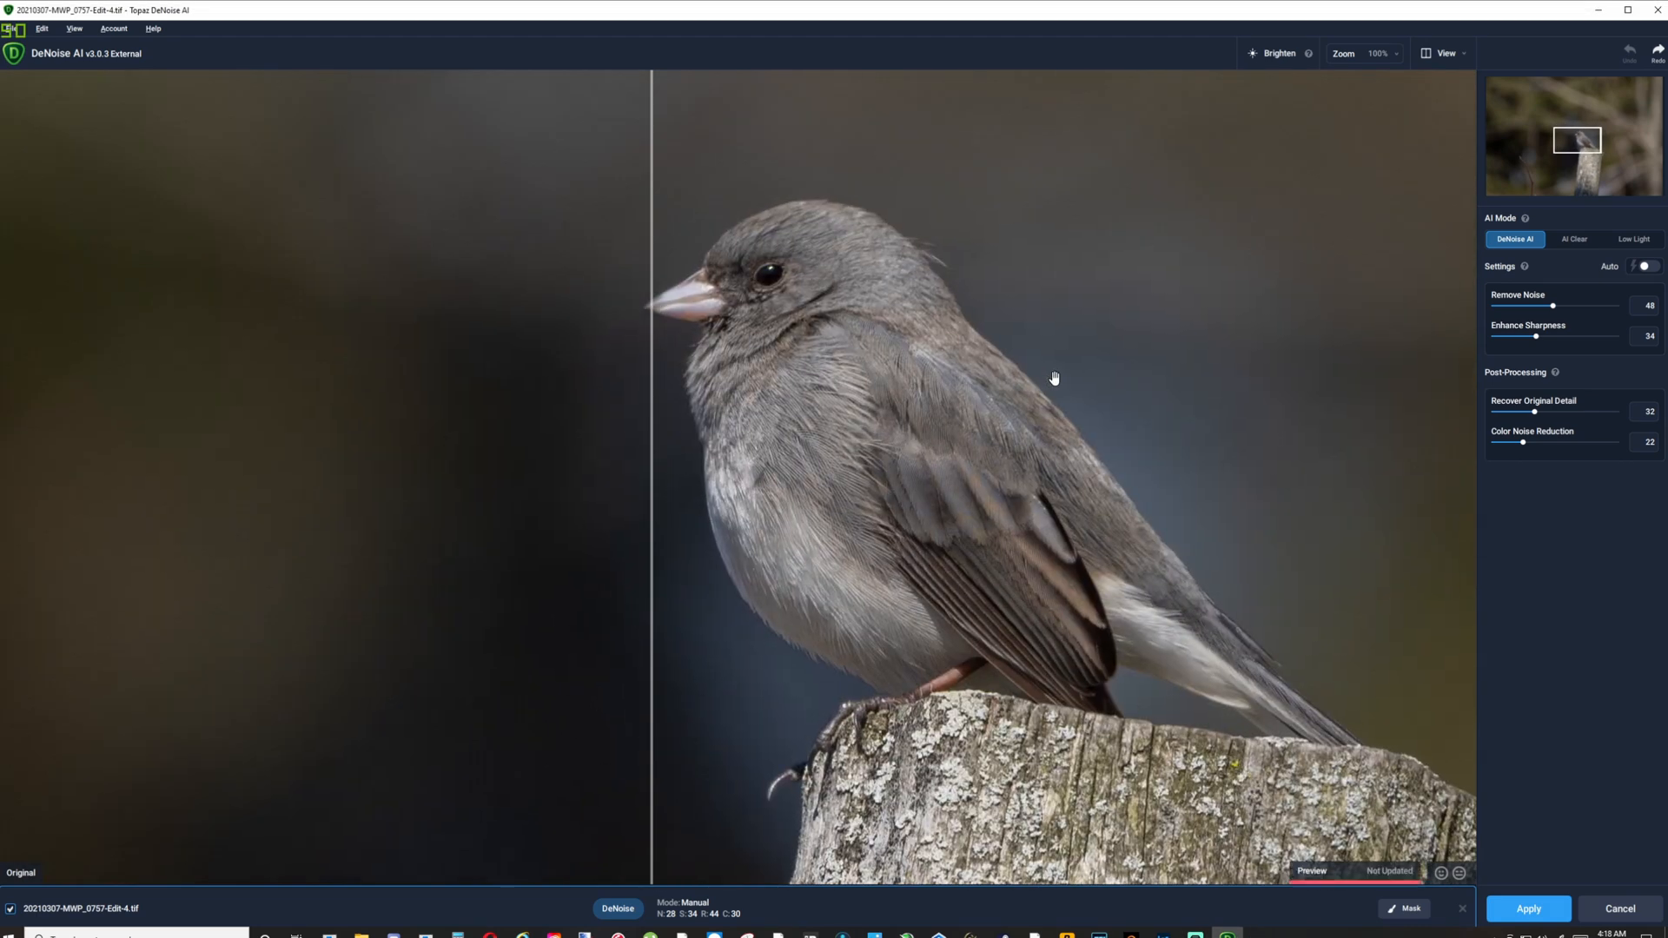
pyautogui.click(1646, 269)
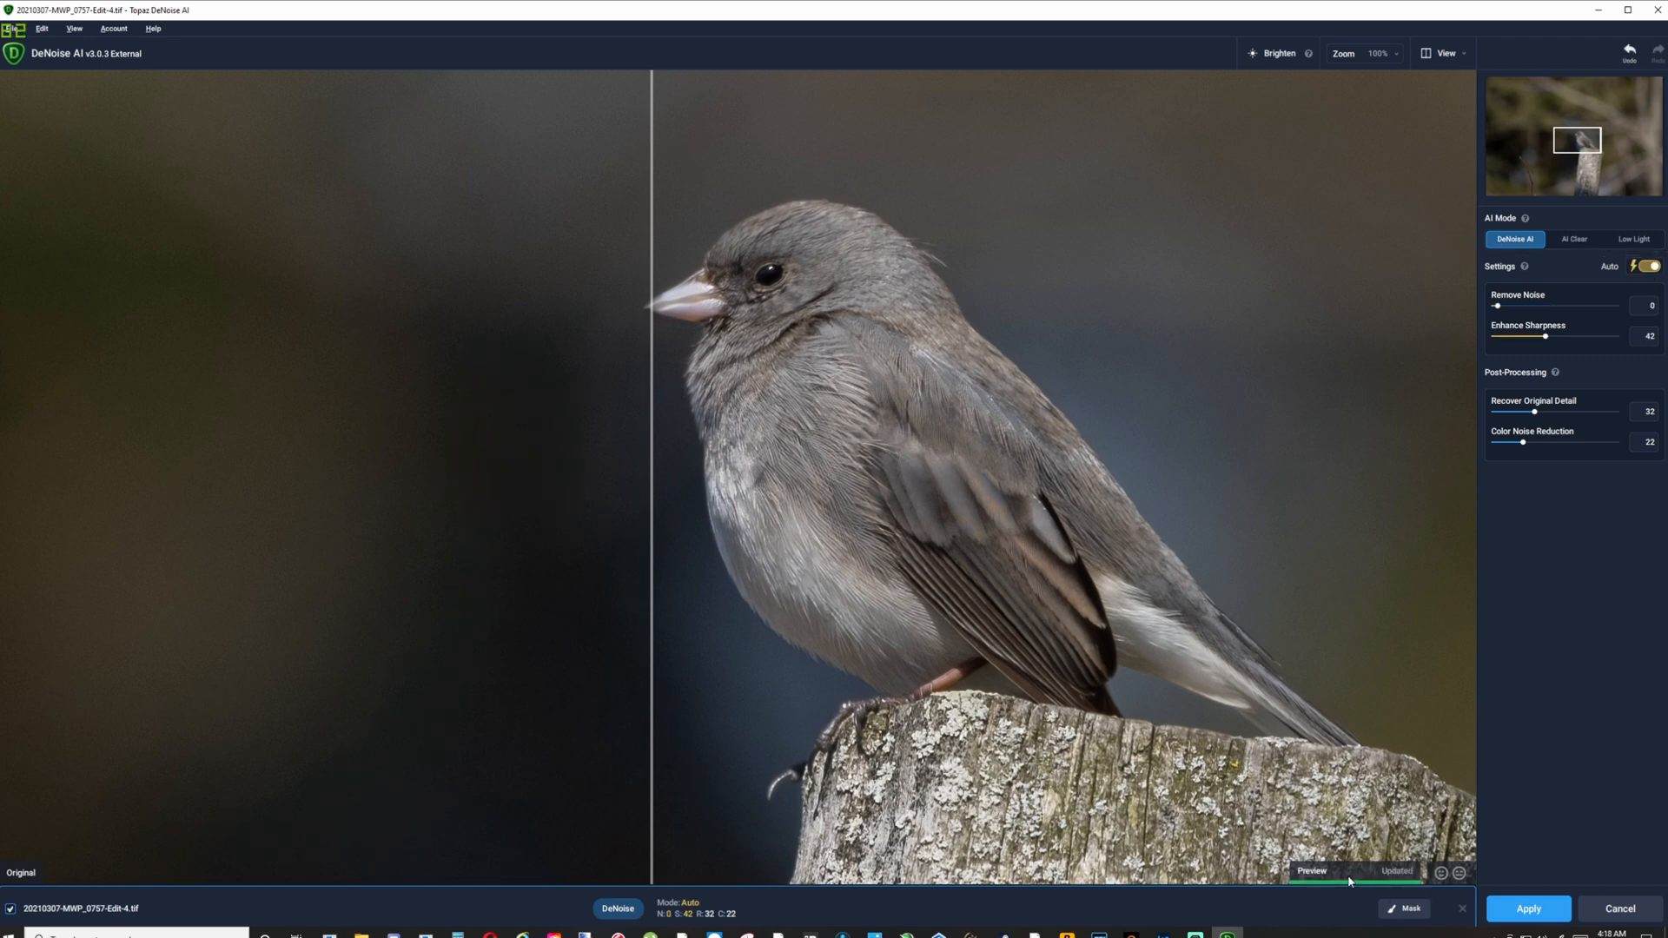
pyautogui.moveTo(1529, 337); pyautogui.dragTo(1520, 336)
pyautogui.click(1533, 306)
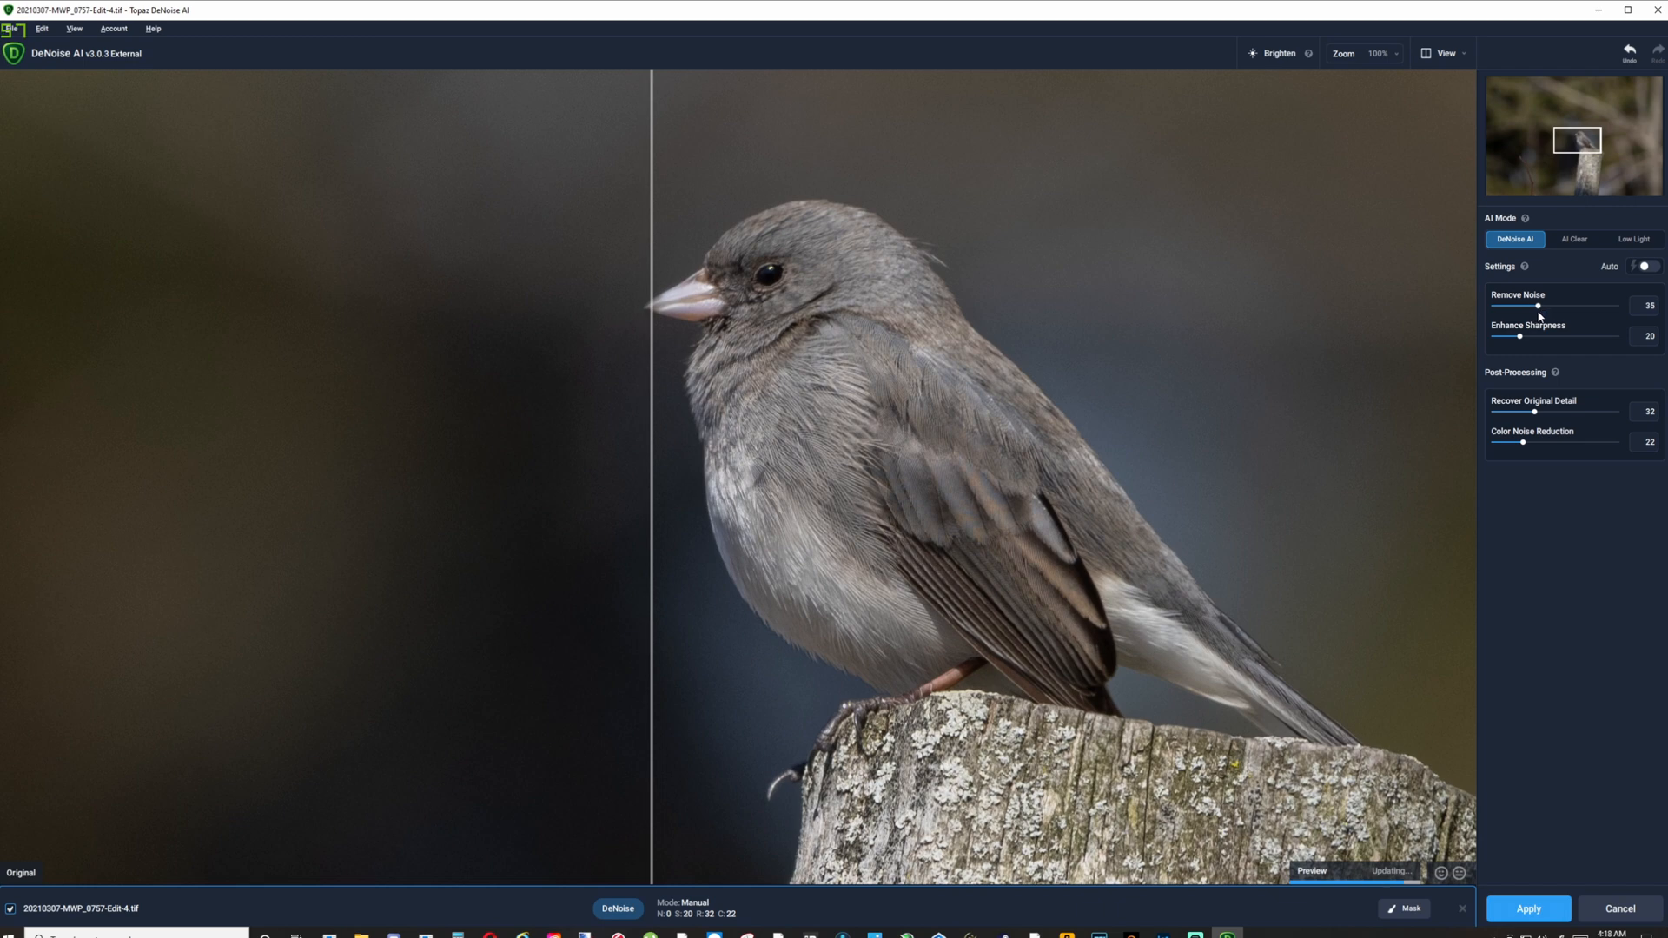
pyautogui.click(1536, 442)
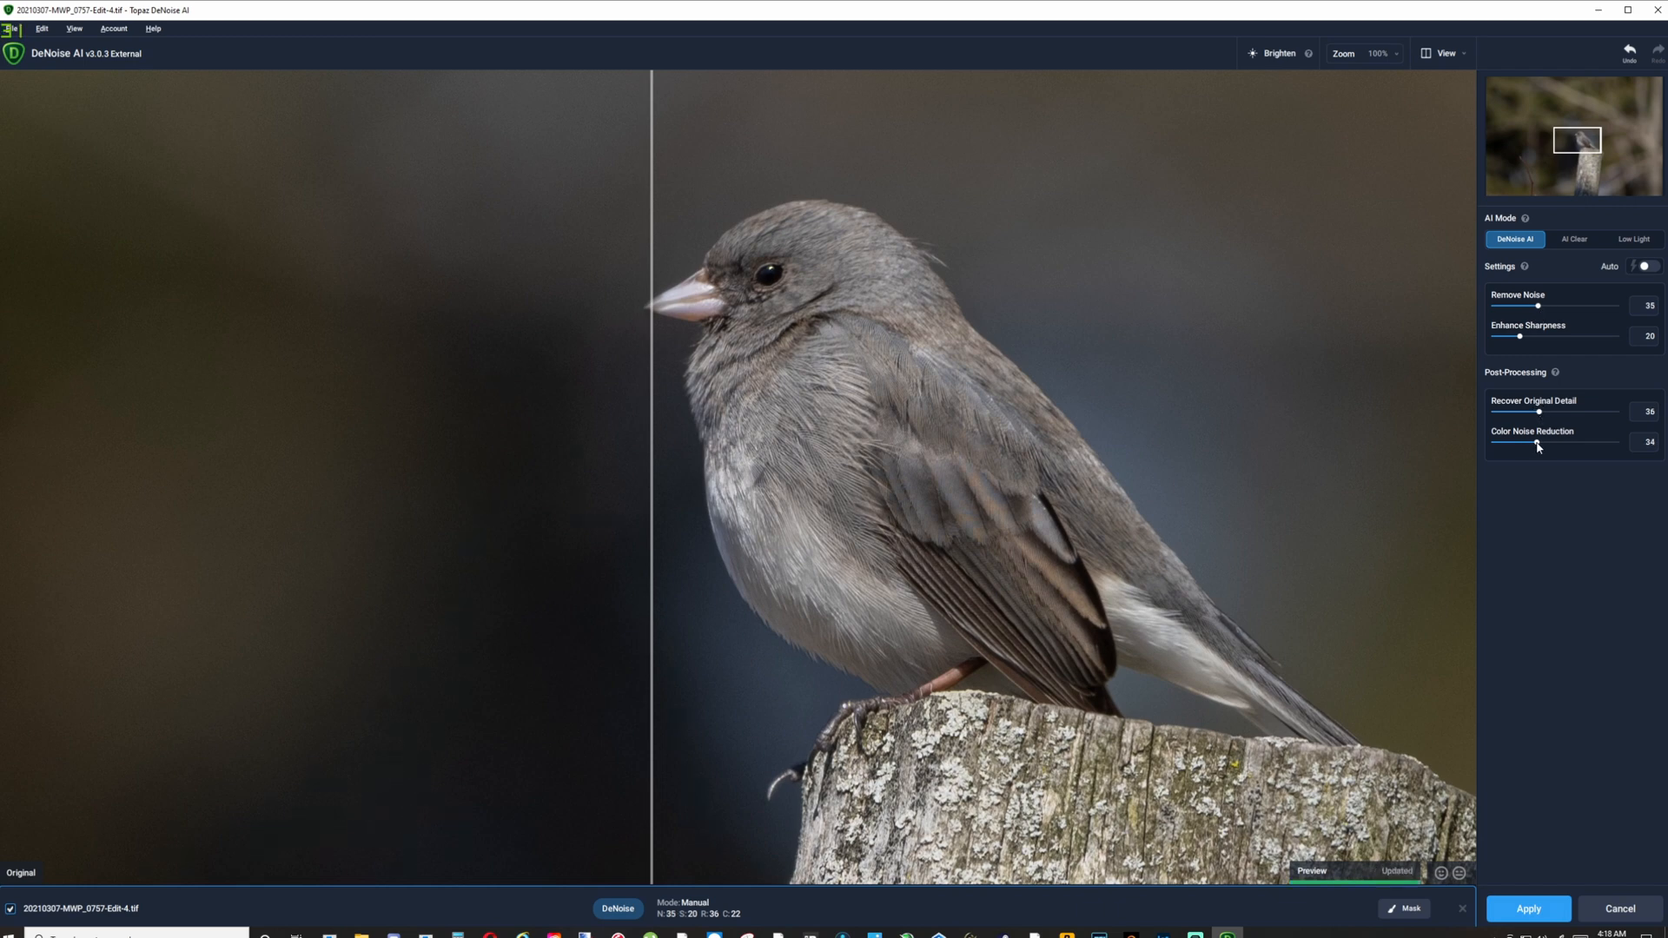
pyautogui.click(1551, 413)
pyautogui.click(1555, 307)
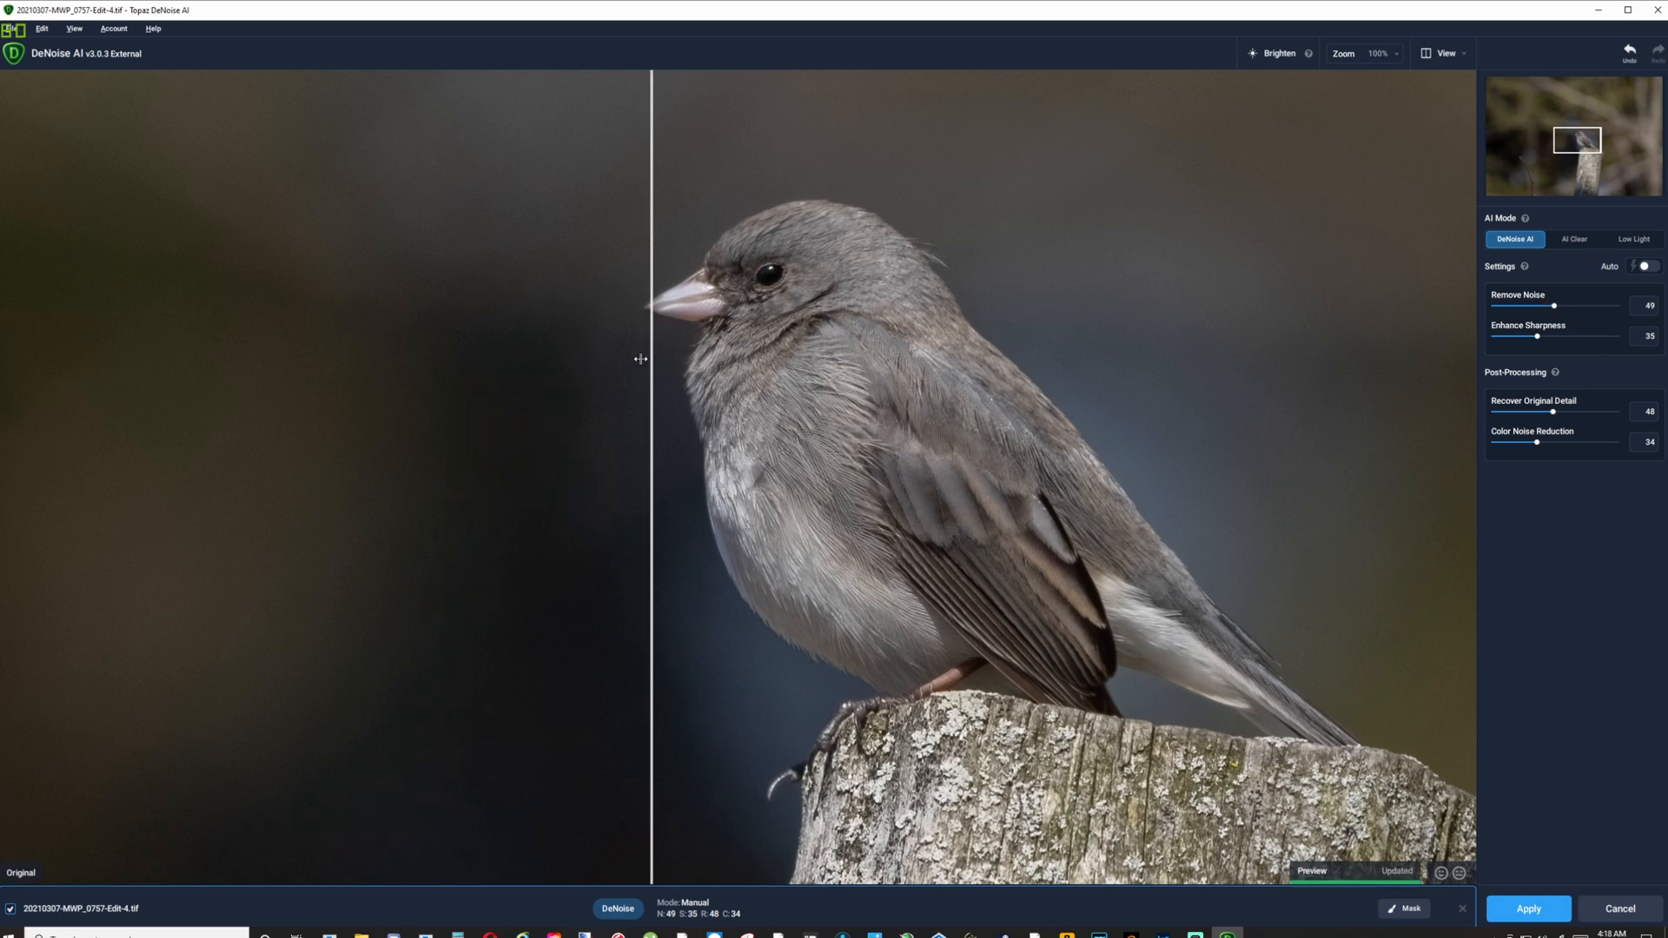
# Step: Compare the gray bird's denoised preview with the original, inspect its head up close, and apply the noise reduction
pyautogui.moveTo(654, 361); pyautogui.dragTo(544, 412)
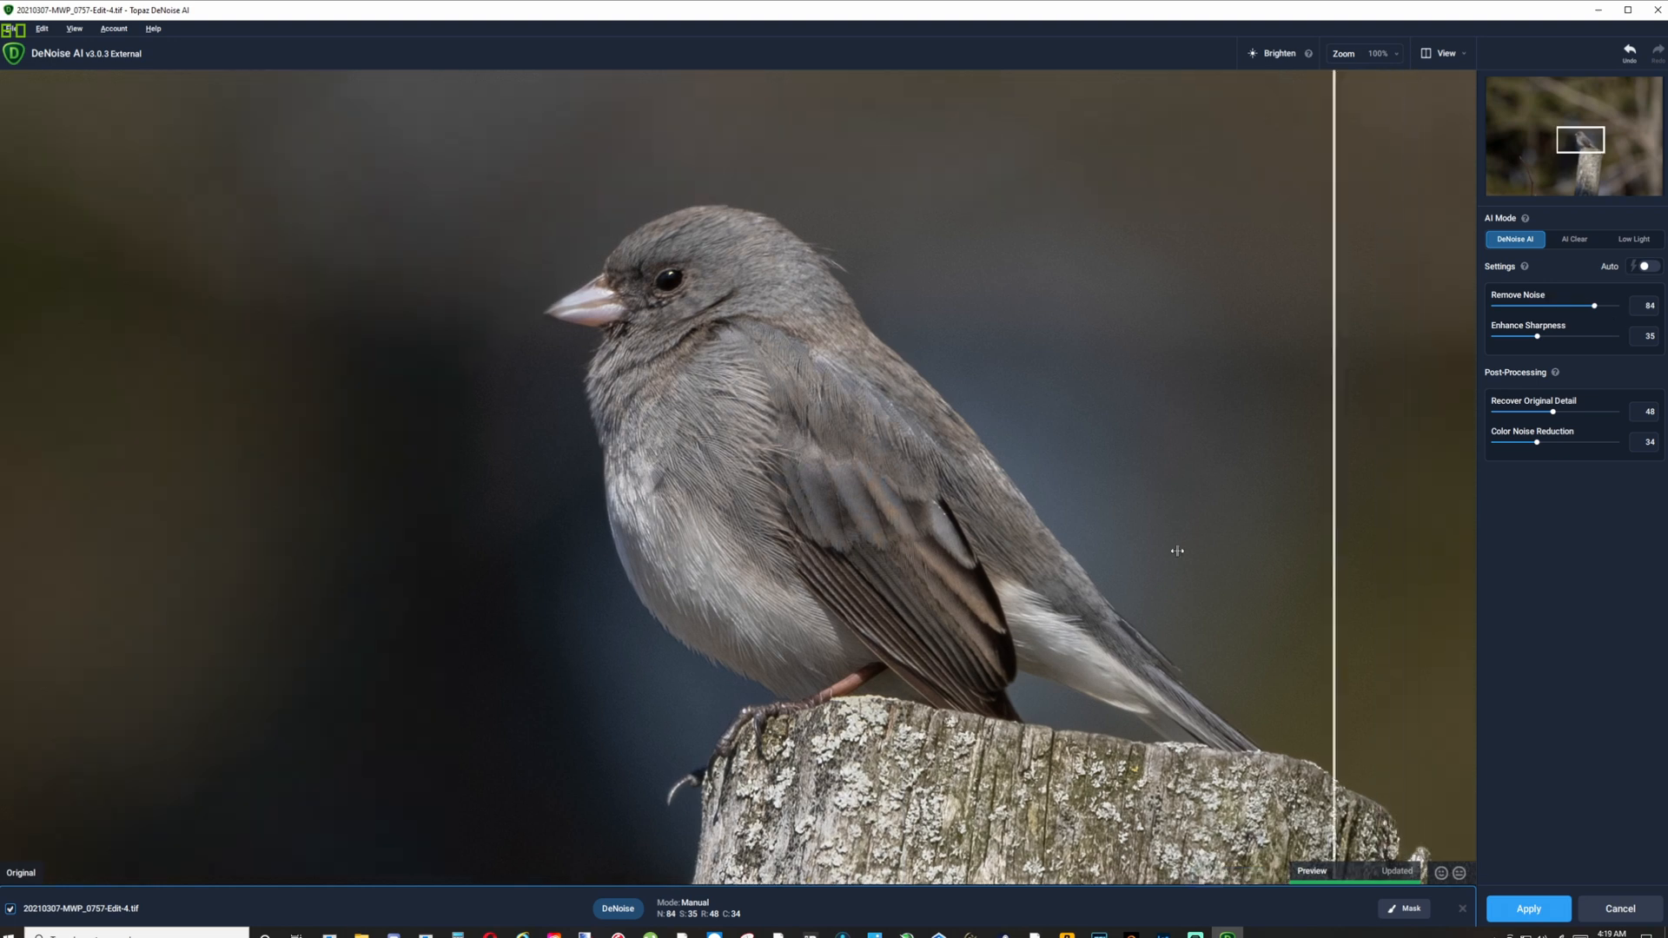
pyautogui.moveTo(1335, 495); pyautogui.dragTo(361, 500)
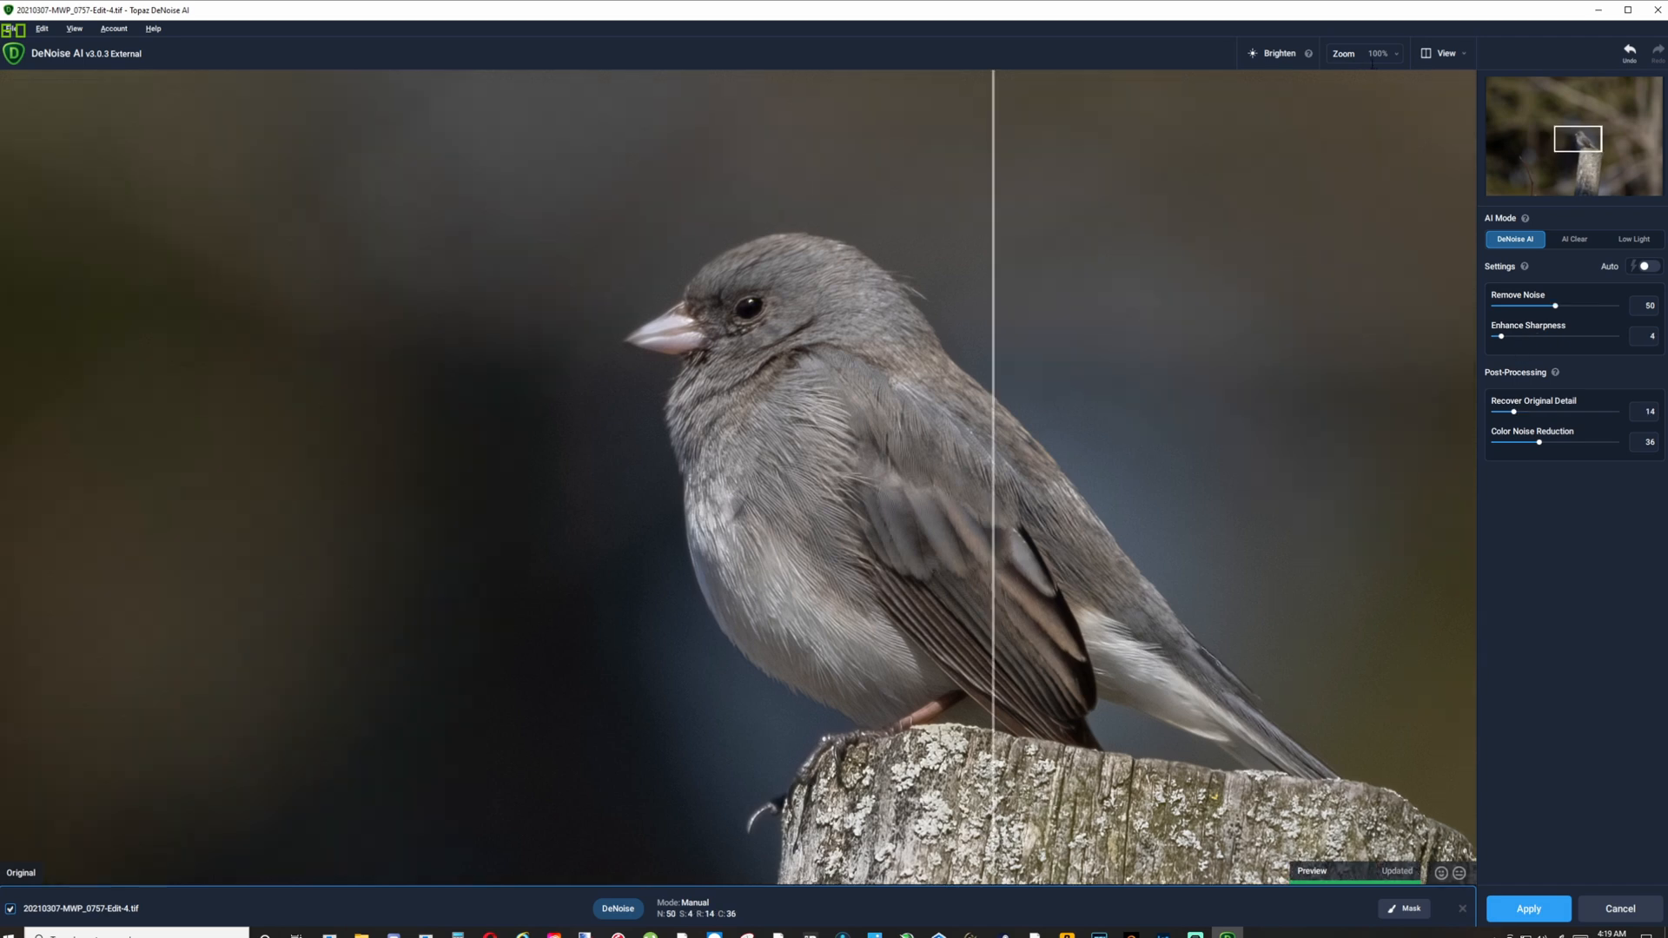
pyautogui.click(1395, 57)
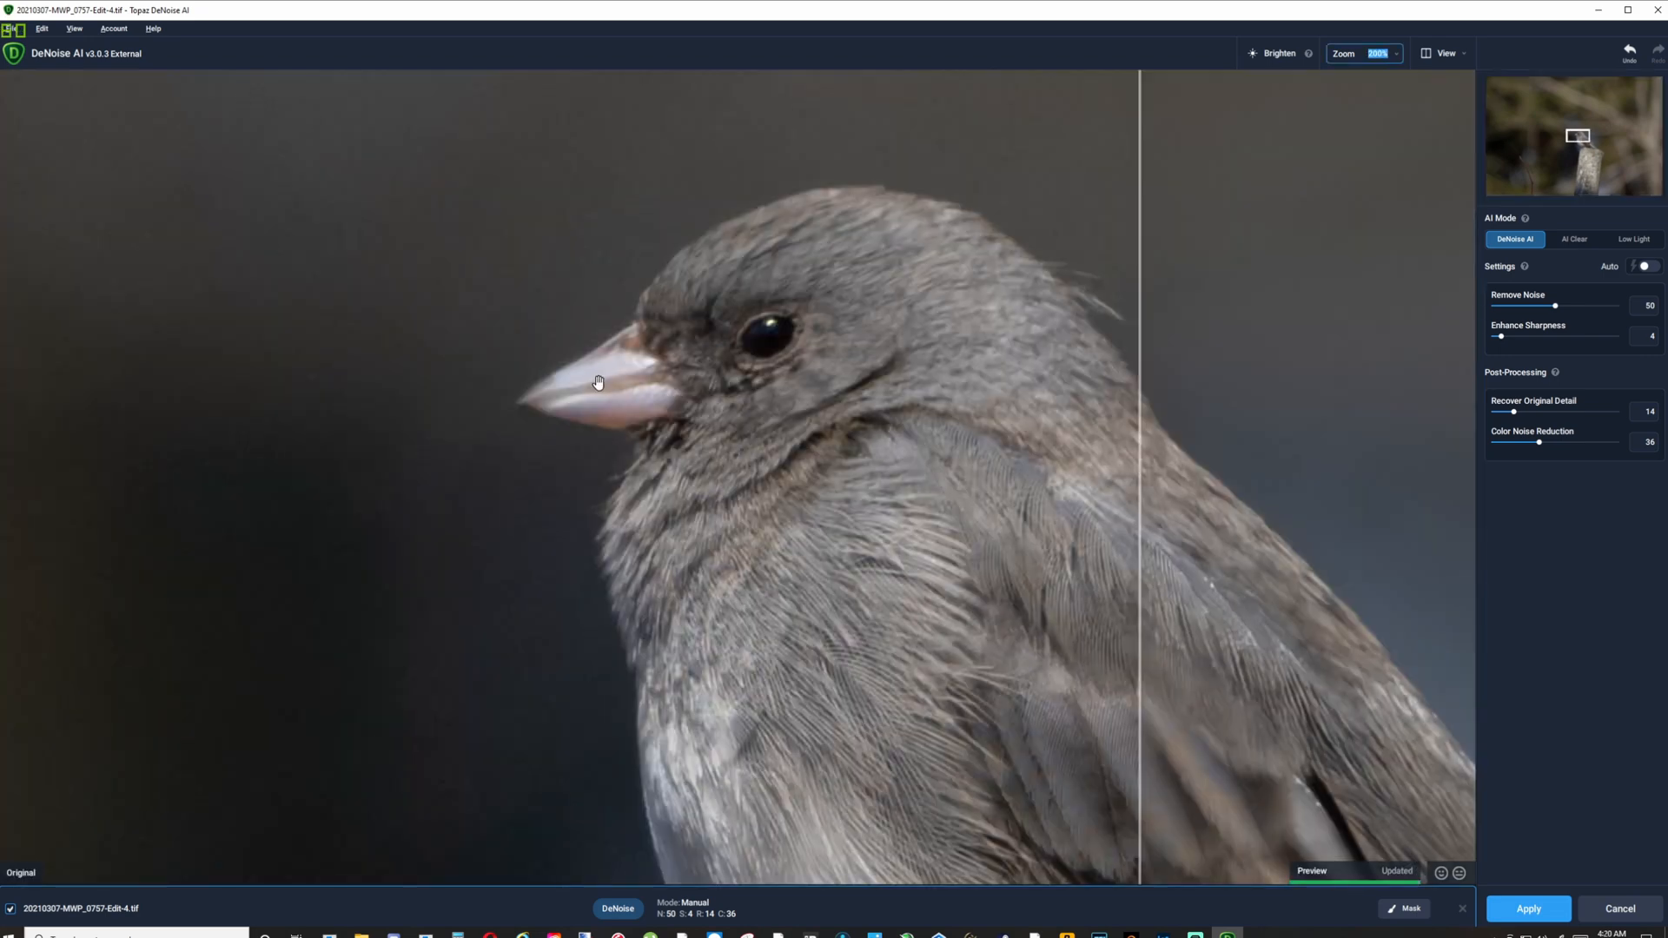
pyautogui.click(1526, 912)
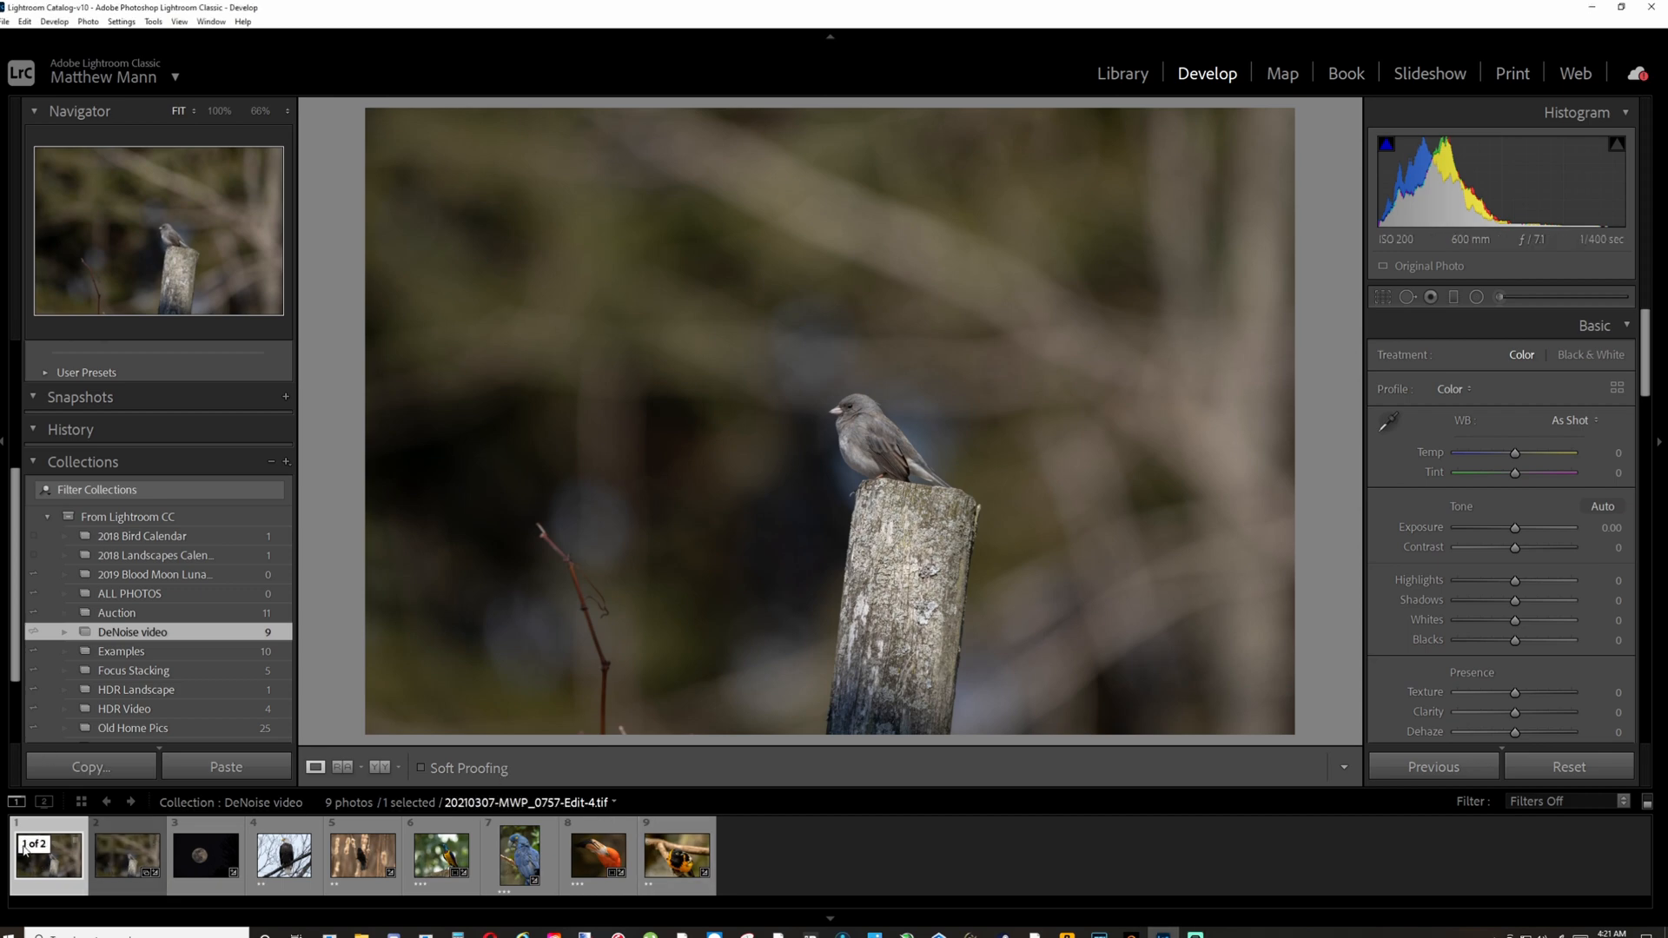
# Step: In Lightroom Classic, collapse and re-expand the gray bird's photo stack, and select the moon photo
pyautogui.click(25, 848)
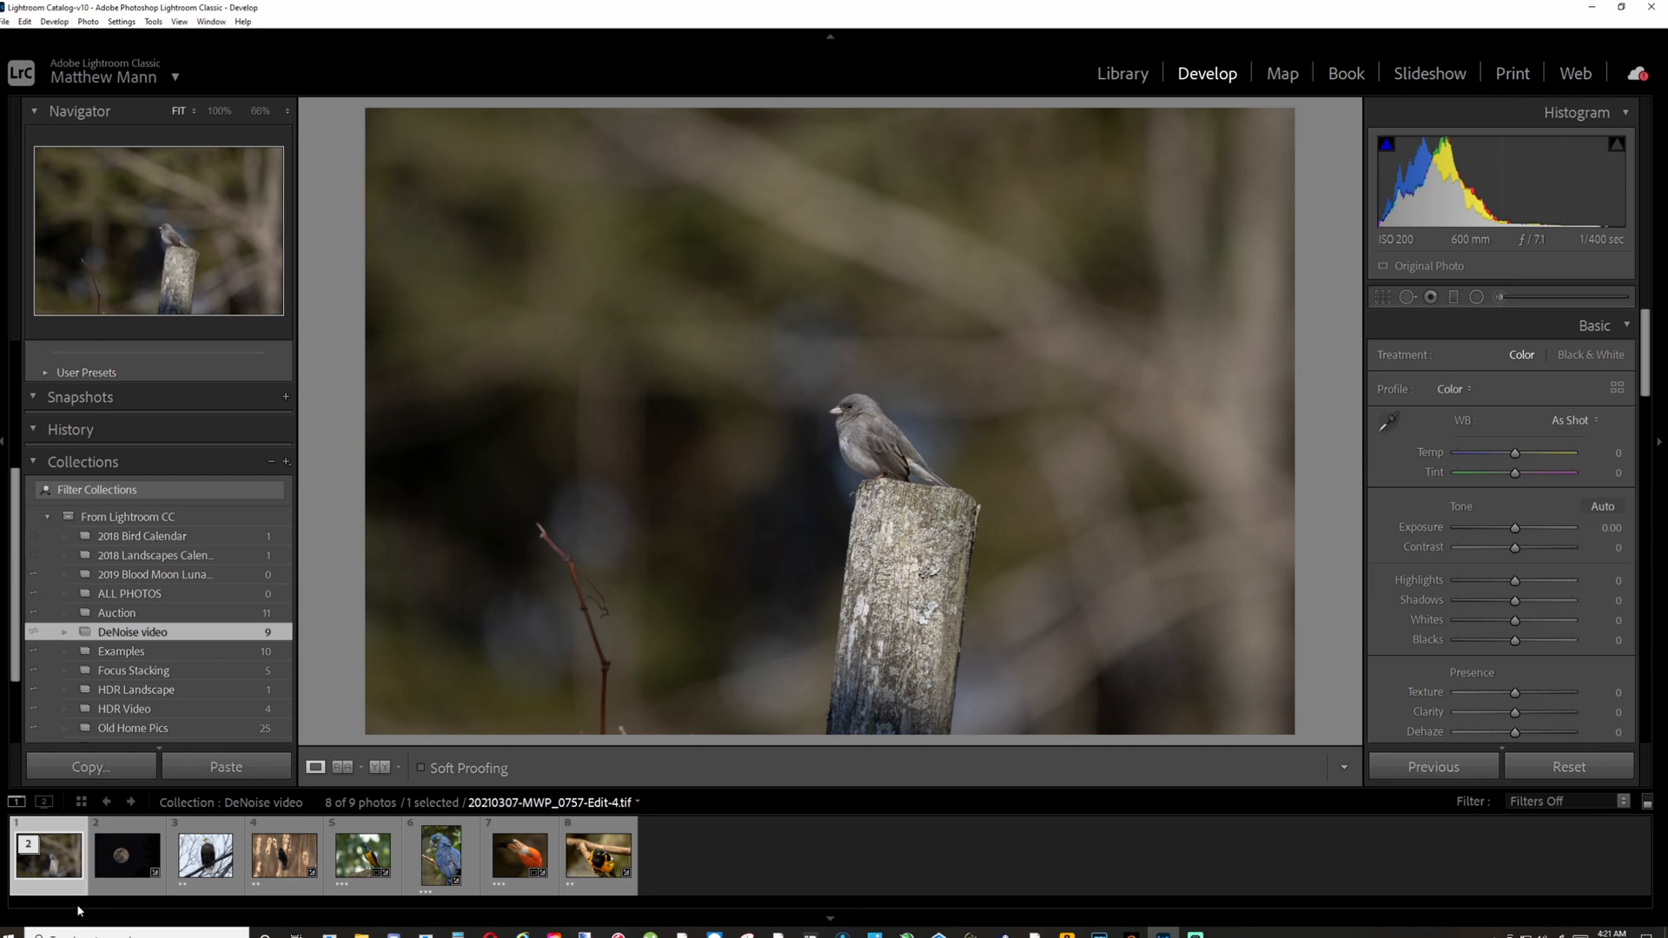
pyautogui.click(35, 856)
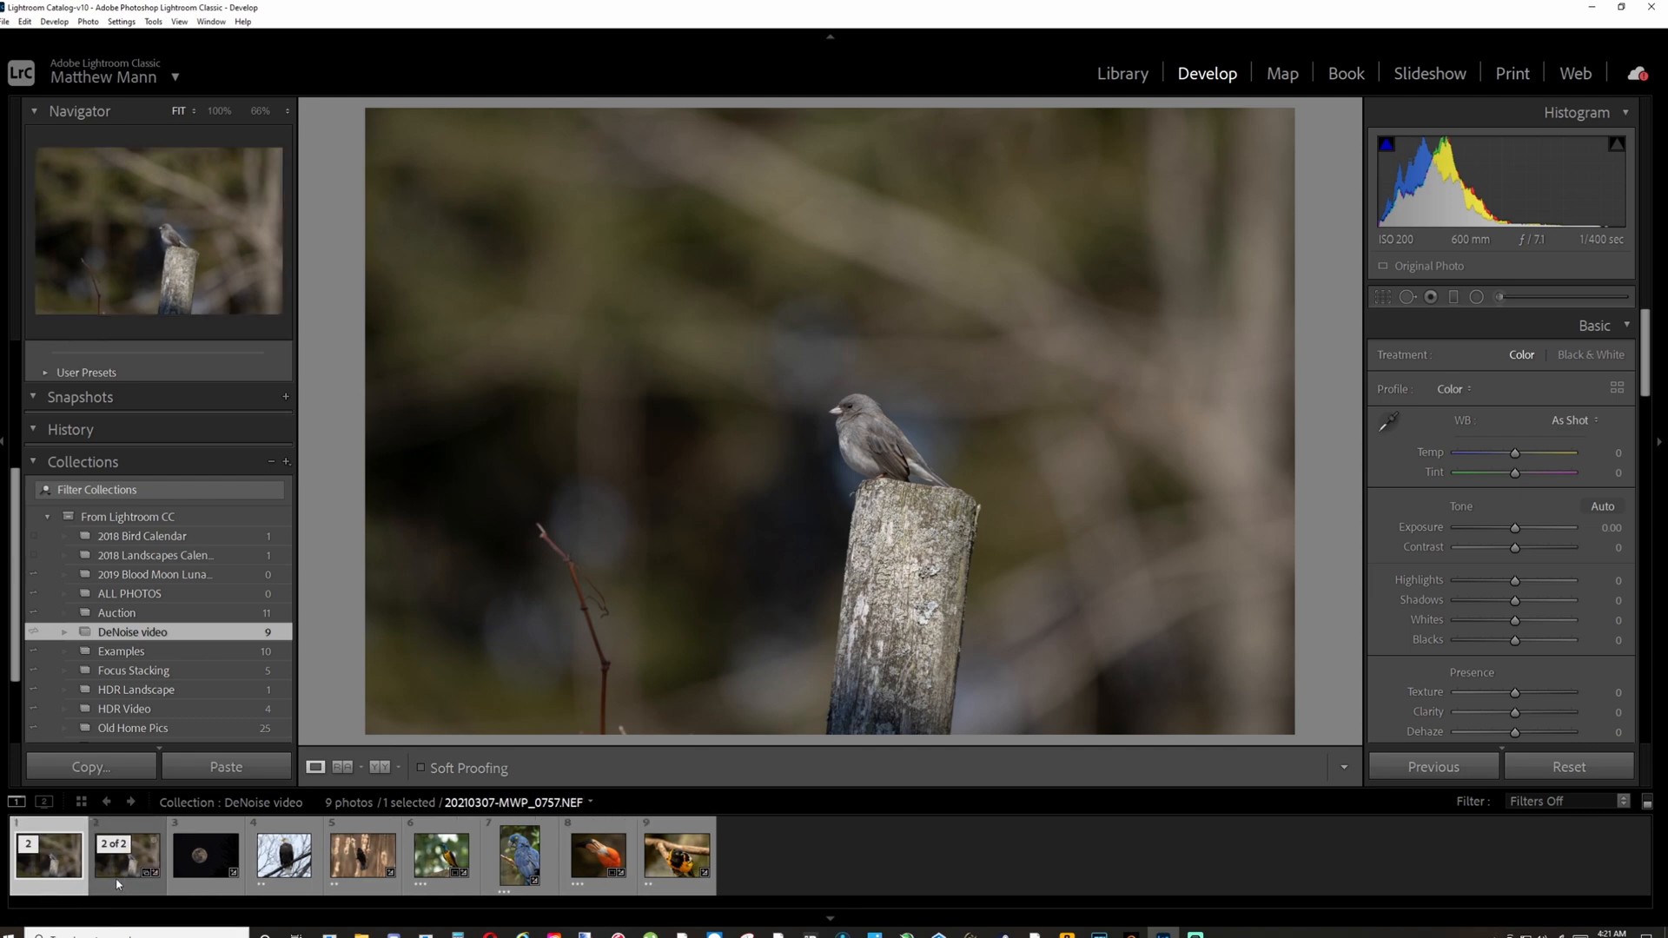
pyautogui.click(206, 855)
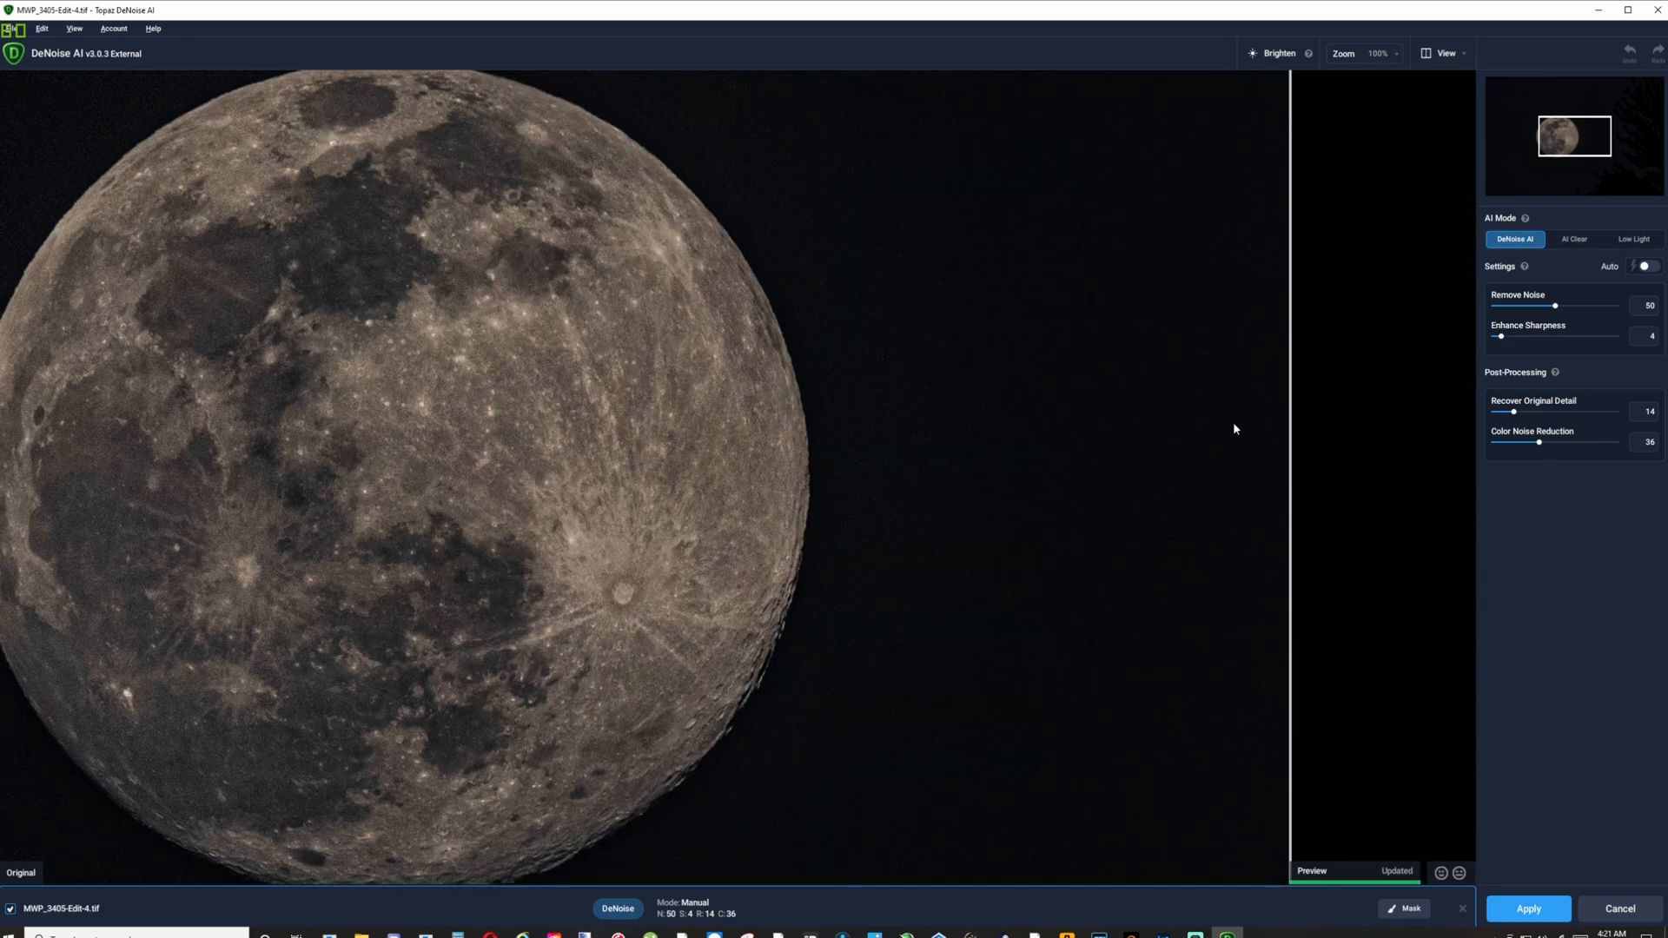
# Step: In Topaz DeNoise AI, try the Low Light mode with Auto settings on the moon photo and compare the preview with the original
pyautogui.moveTo(1290, 430); pyautogui.dragTo(635, 452)
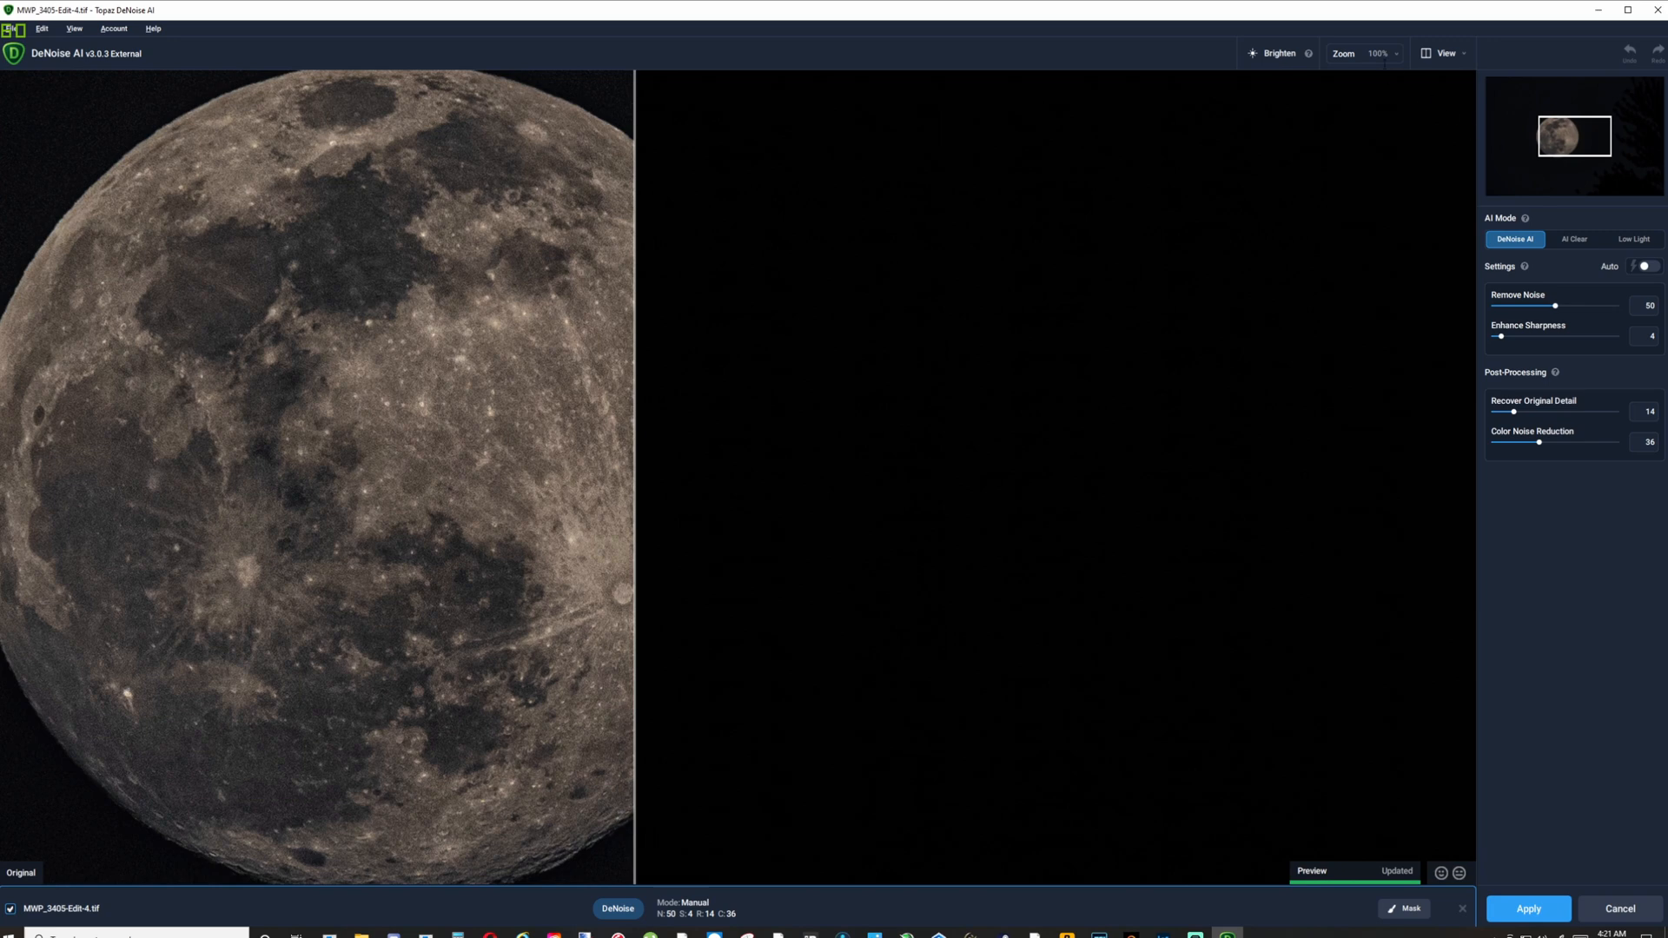
pyautogui.click(1396, 54)
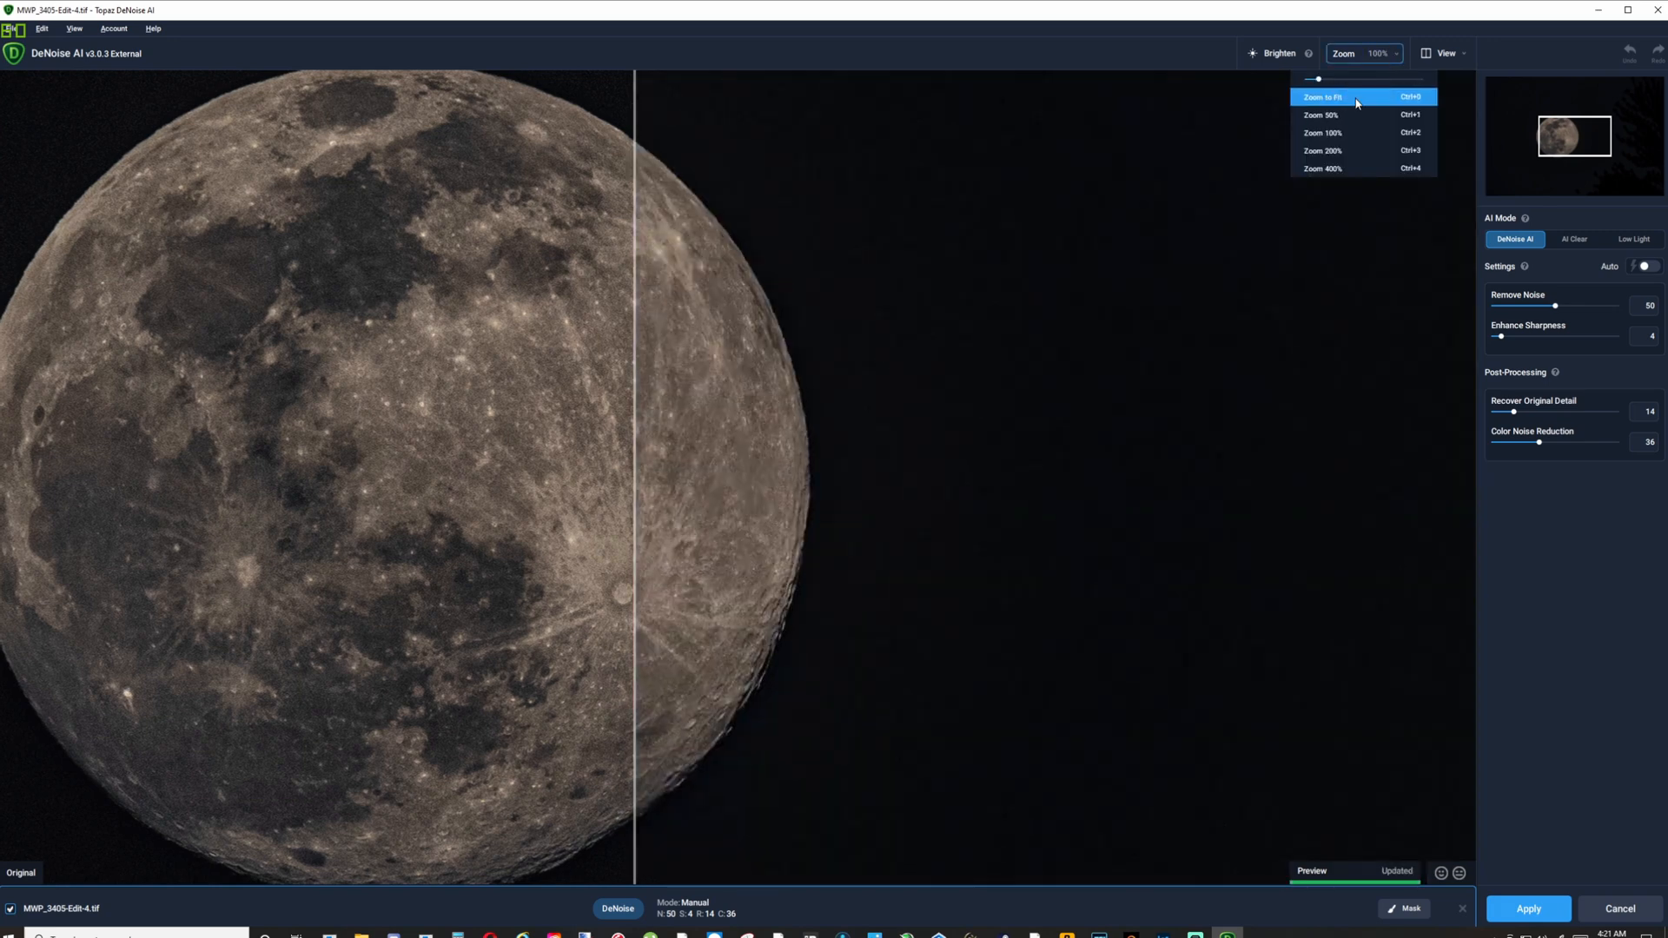
pyautogui.click(1357, 99)
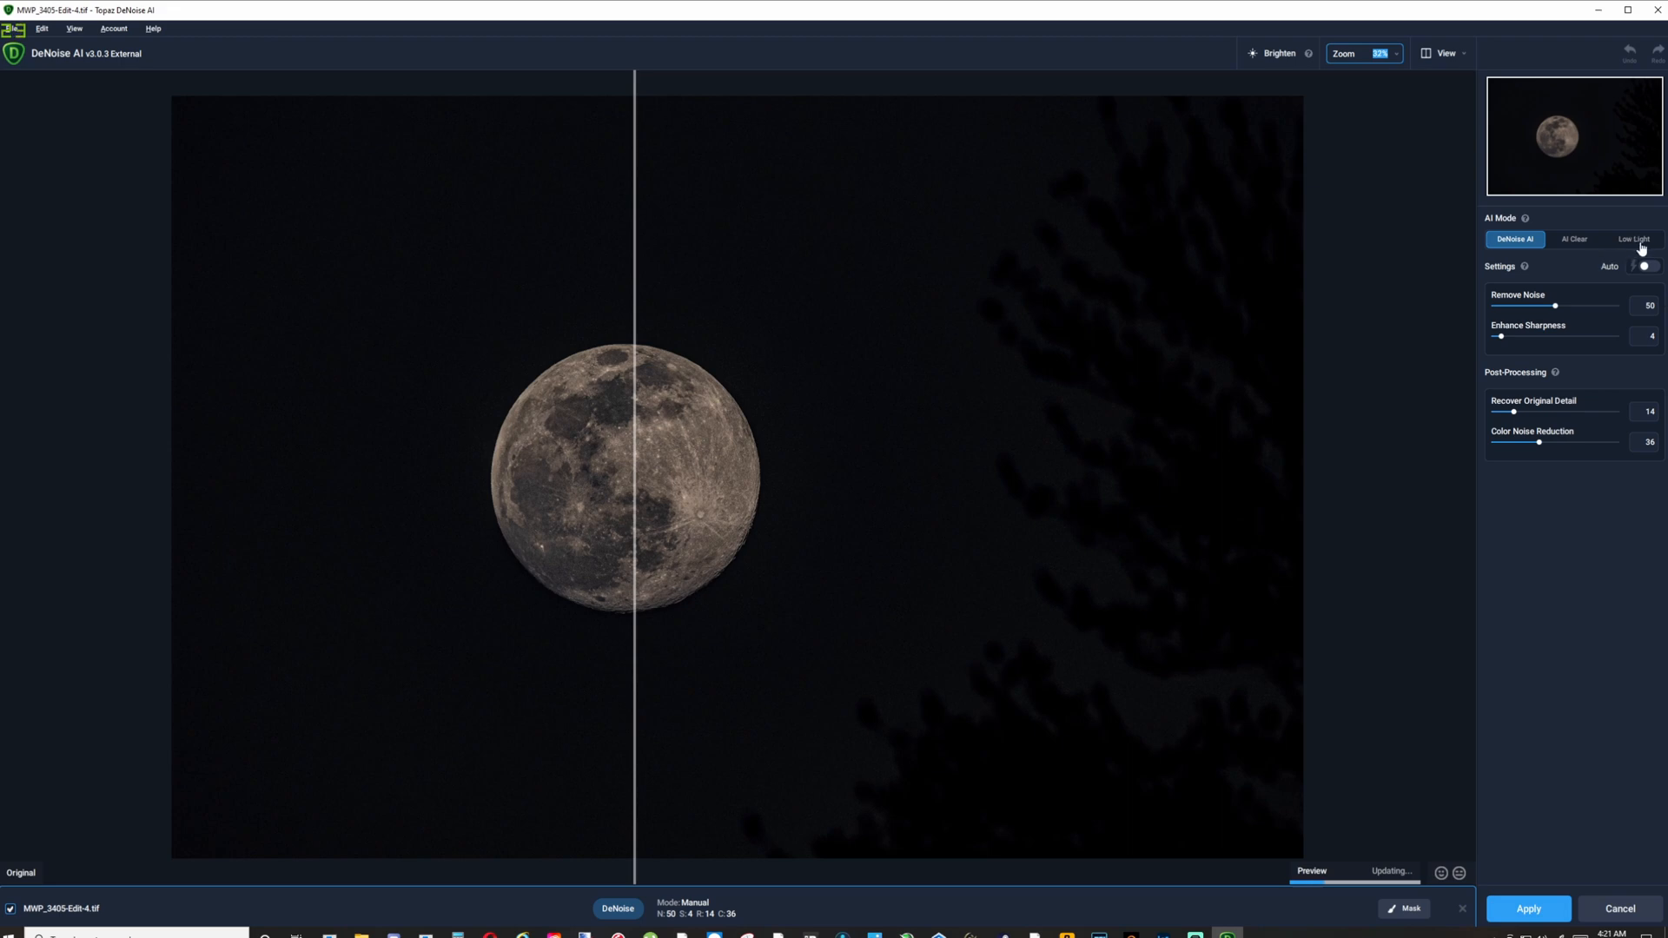
pyautogui.click(1633, 240)
pyautogui.click(1645, 268)
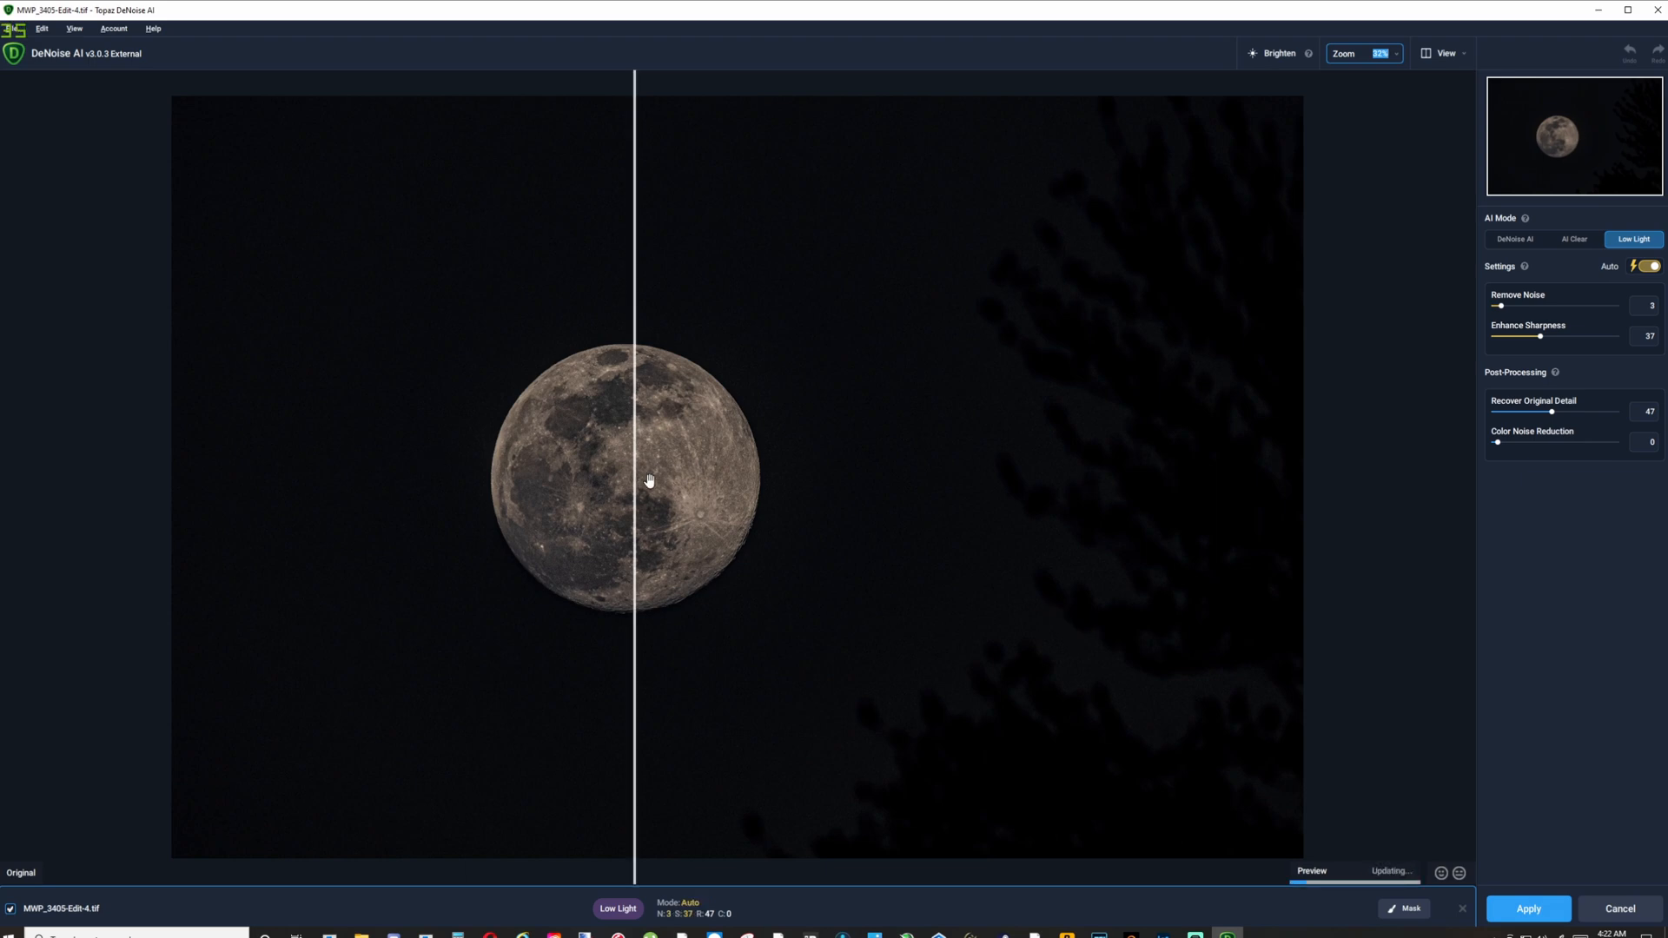
pyautogui.moveTo(649, 476); pyautogui.dragTo(894, 529)
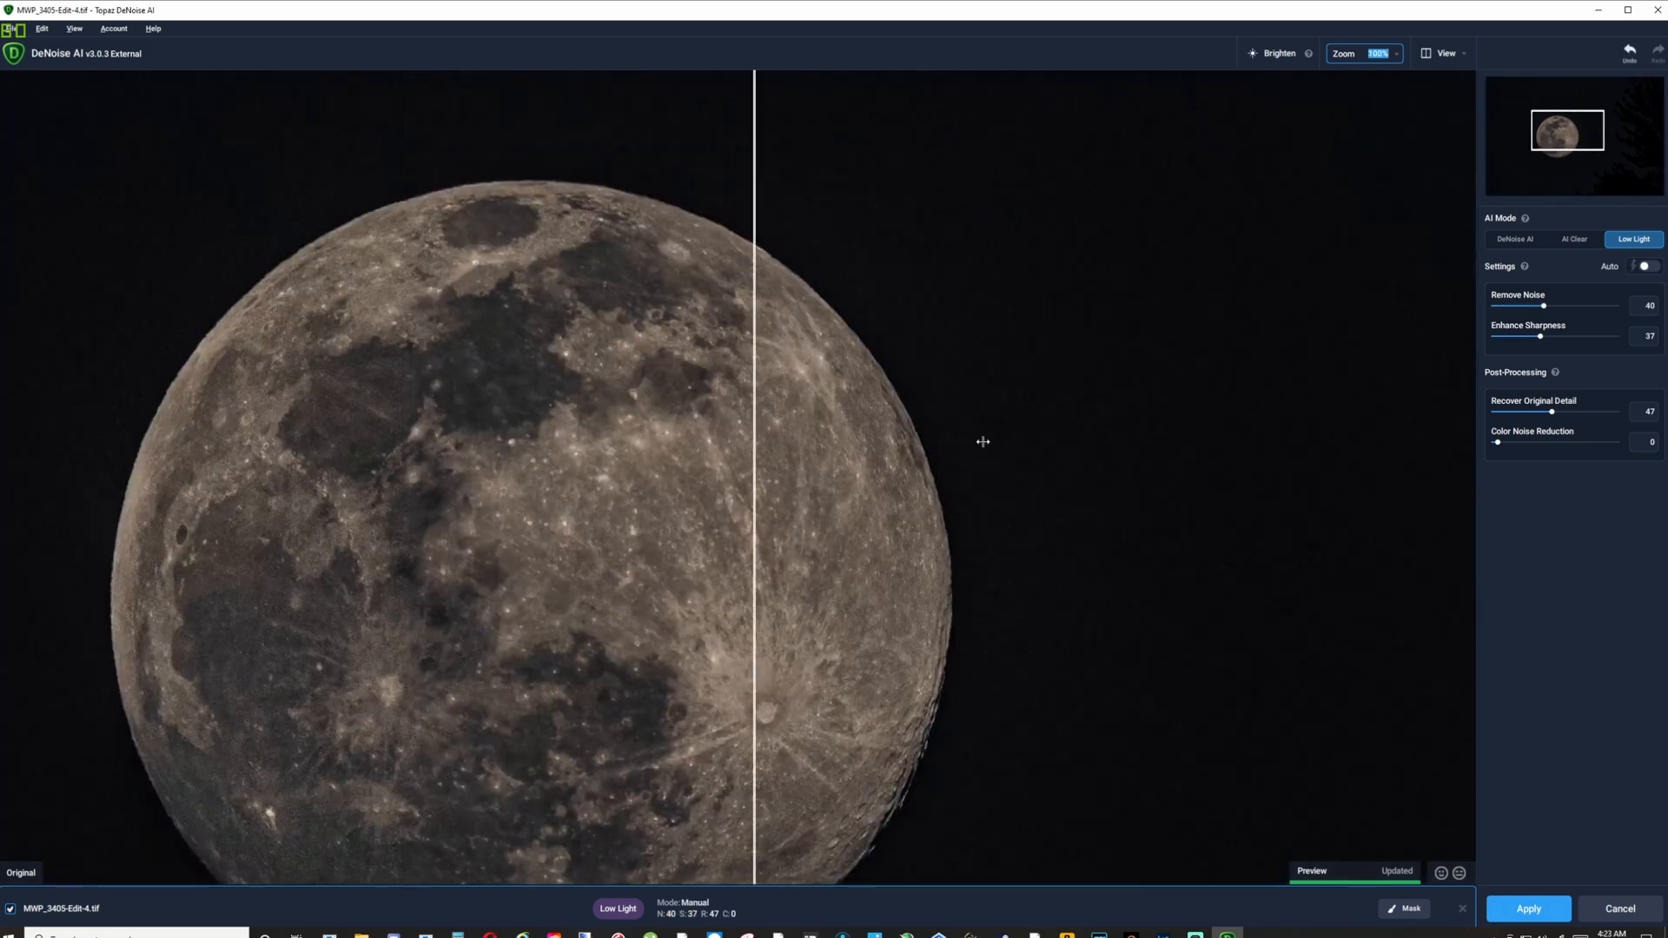
pyautogui.moveTo(983, 443); pyautogui.dragTo(1277, 492)
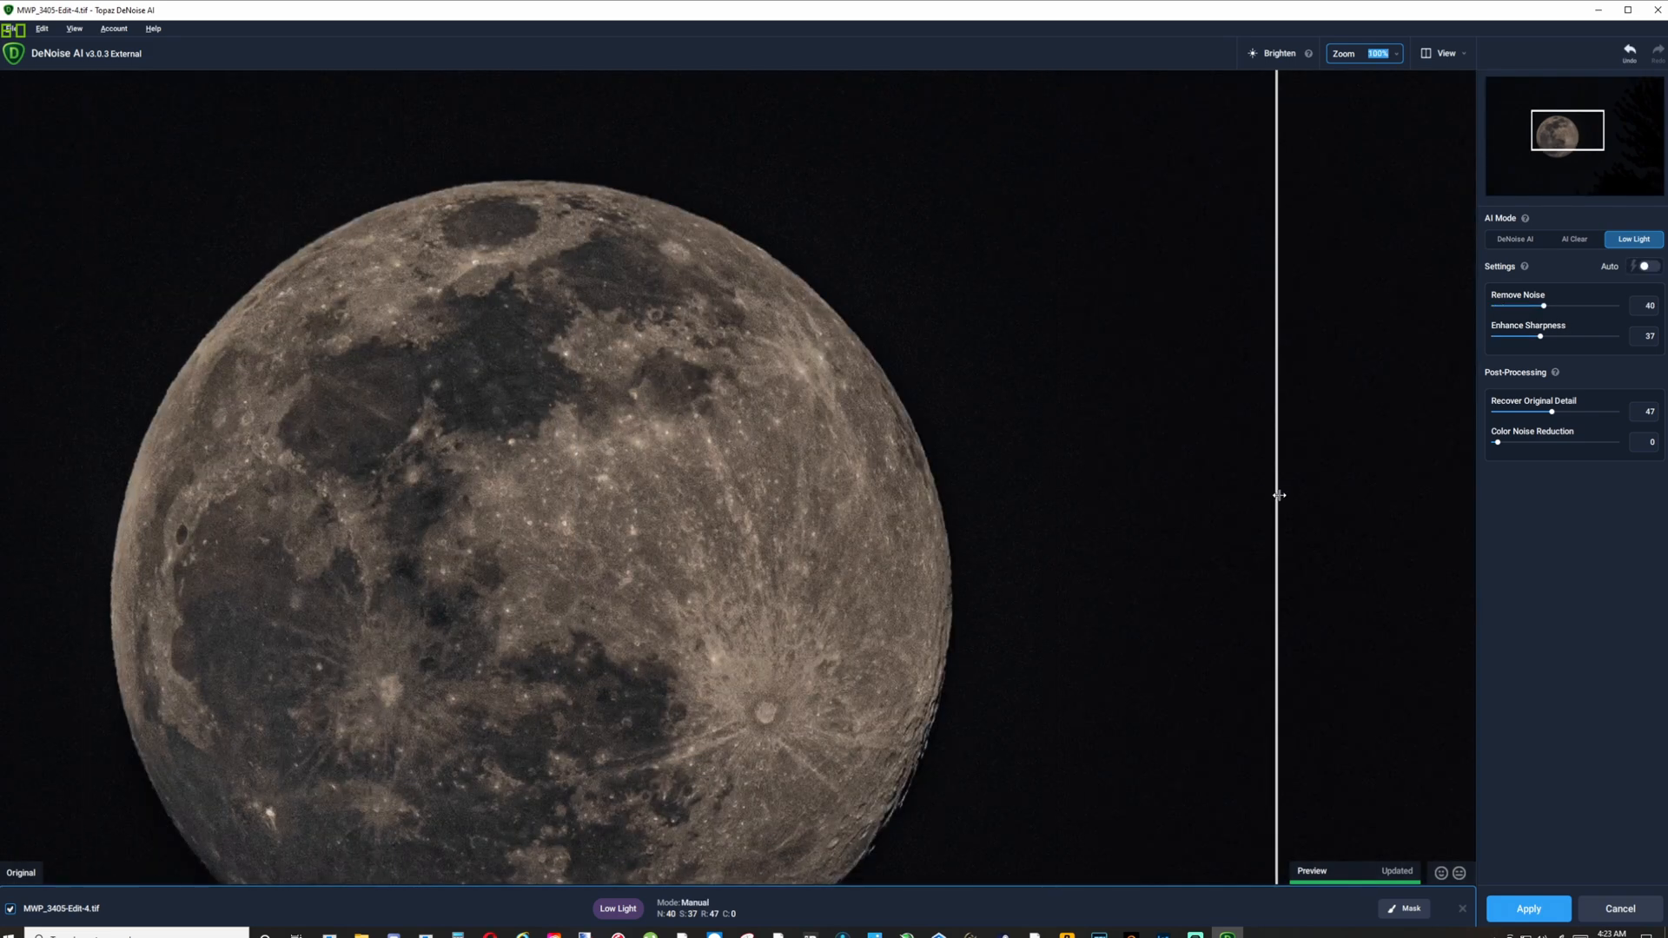
# Step: Switch the moon photo back to the DeNoise AI mode with Remove Noise at 65, and compare it with the original
pyautogui.click(1525, 248)
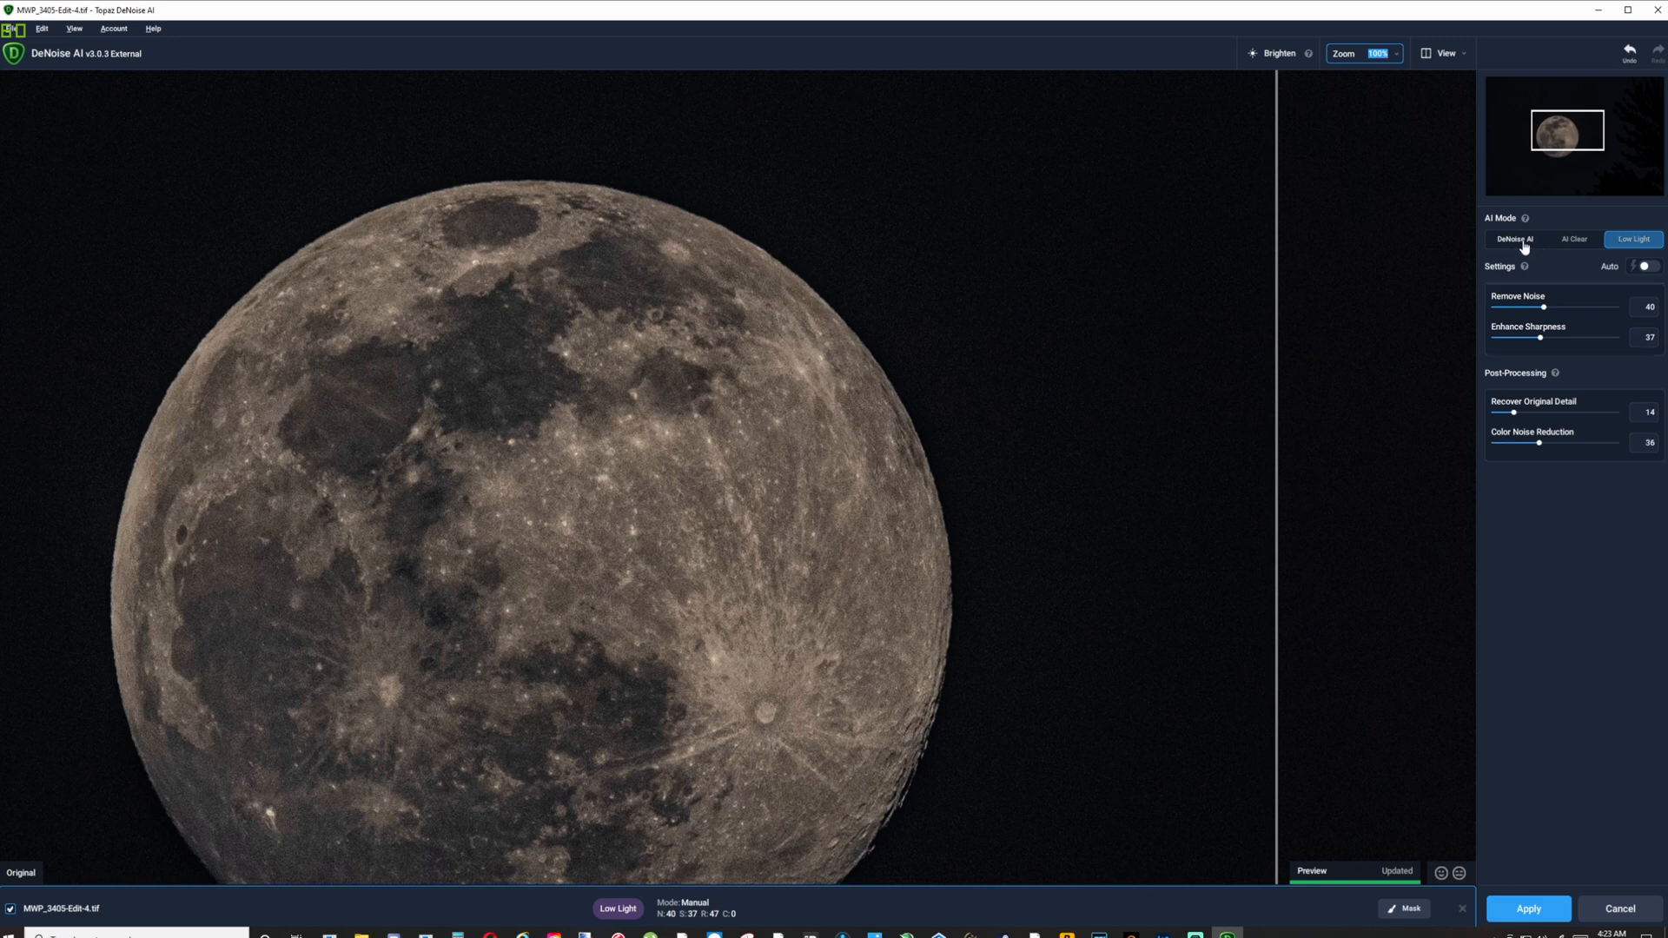
pyautogui.click(1573, 306)
pyautogui.moveTo(1277, 491); pyautogui.dragTo(744, 469)
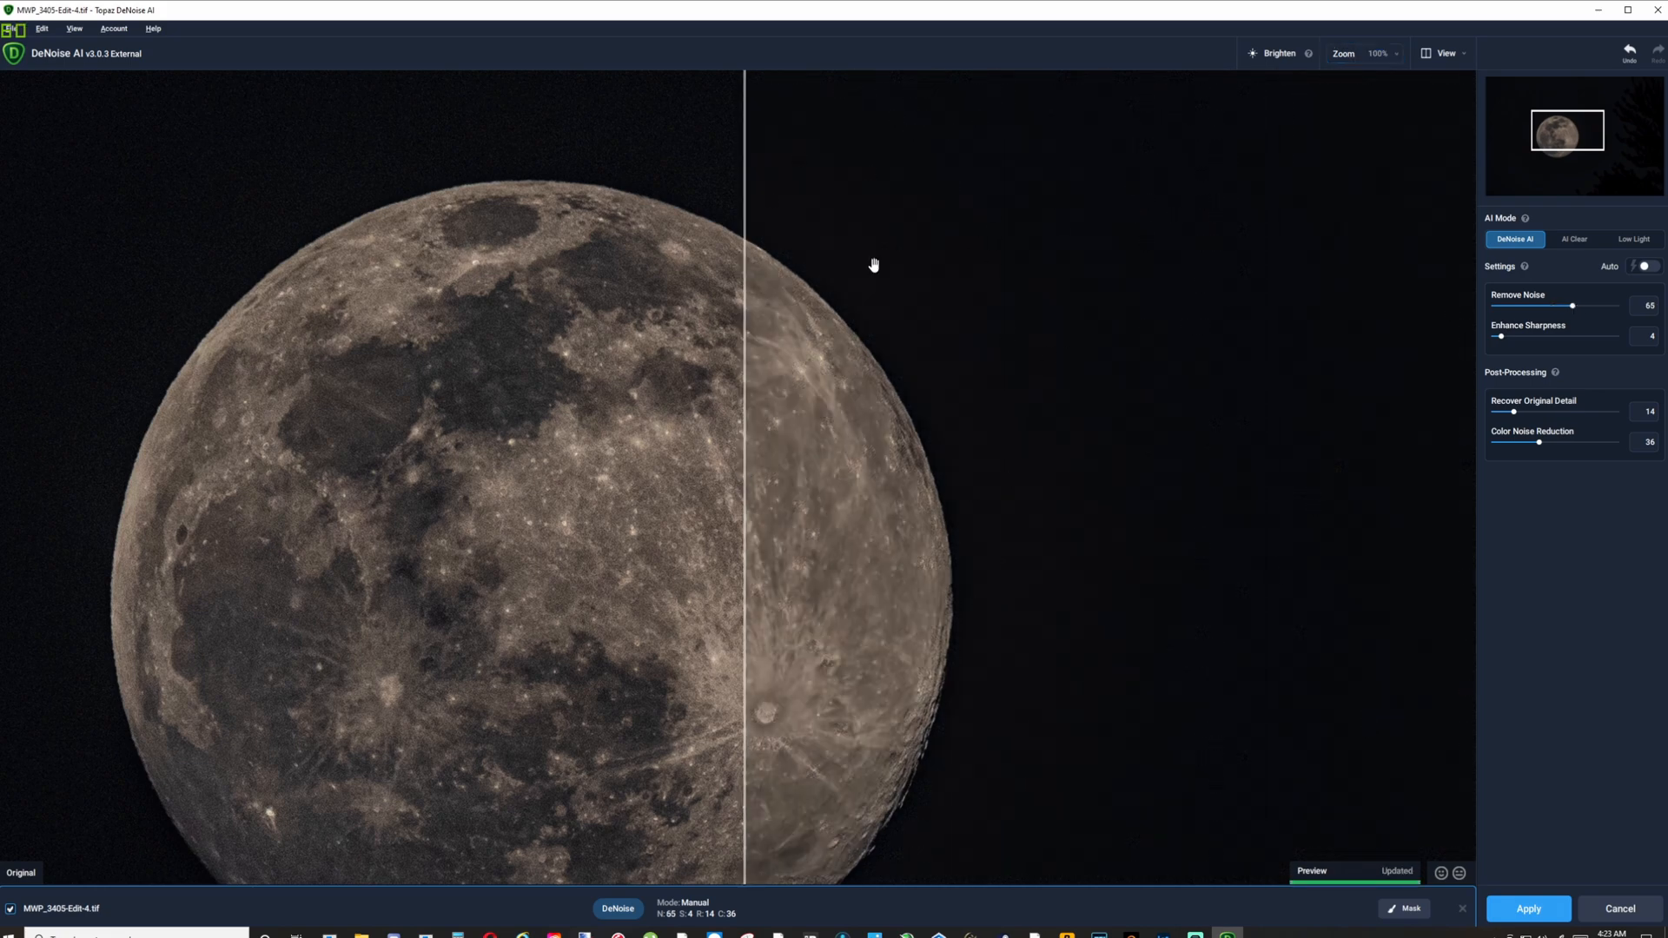
# Step: Check the moon's denoised preview against the original across the whole photo and apply the noise reduction
pyautogui.moveTo(754, 267); pyautogui.dragTo(1079, 336)
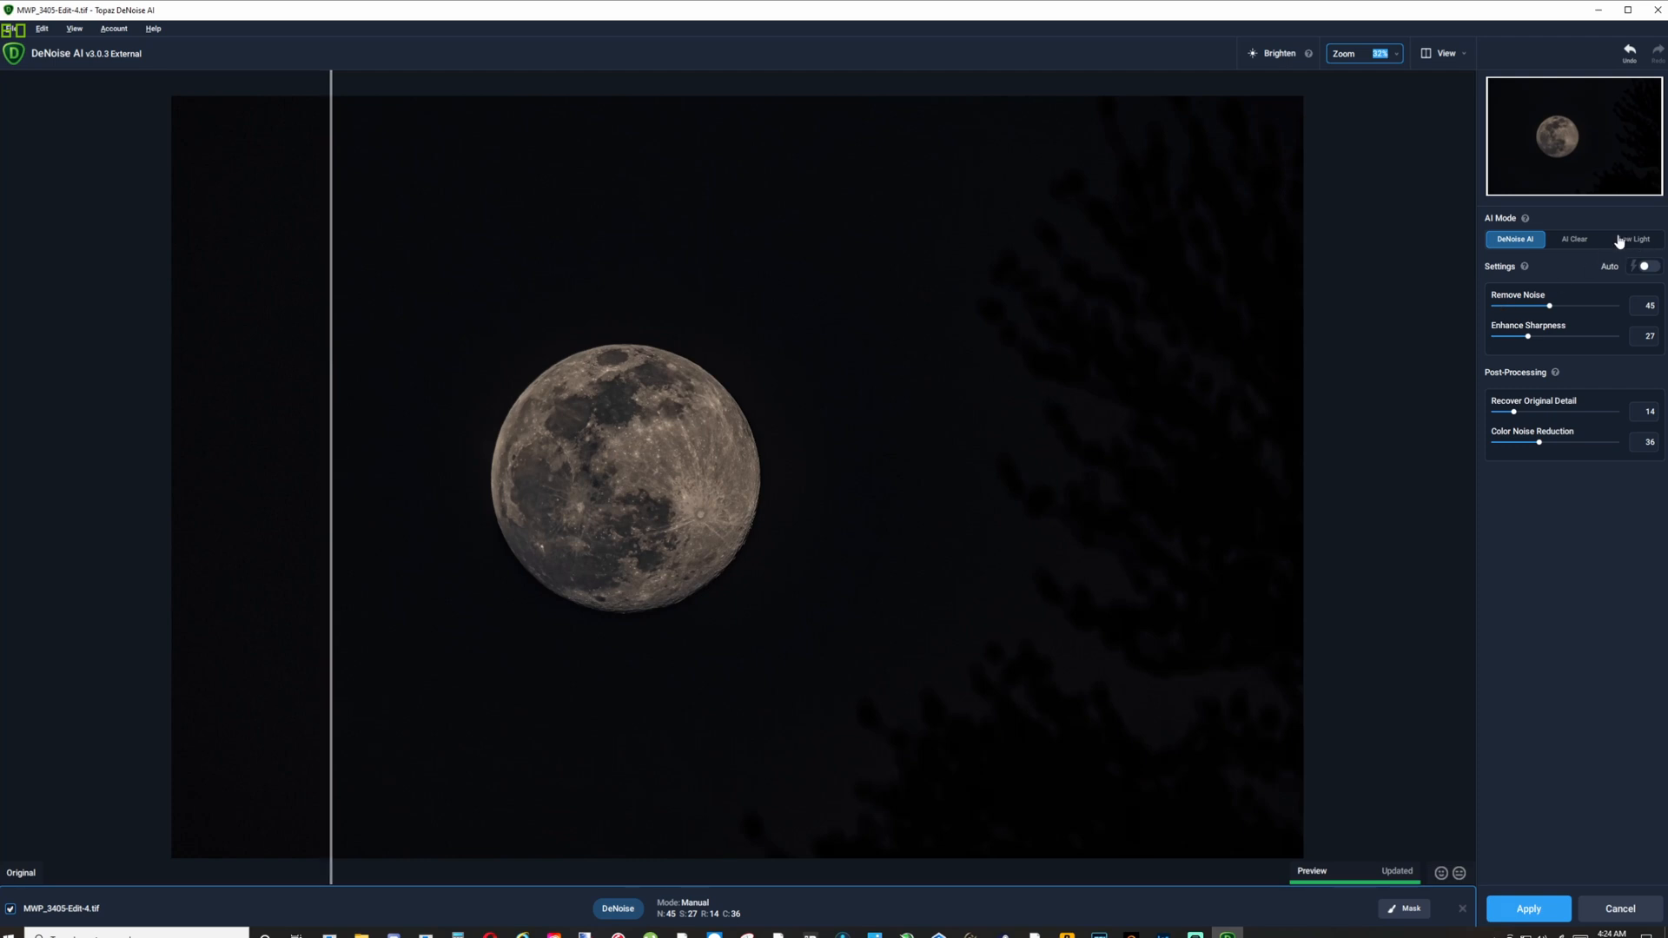
pyautogui.moveTo(334, 414); pyautogui.dragTo(127, 447)
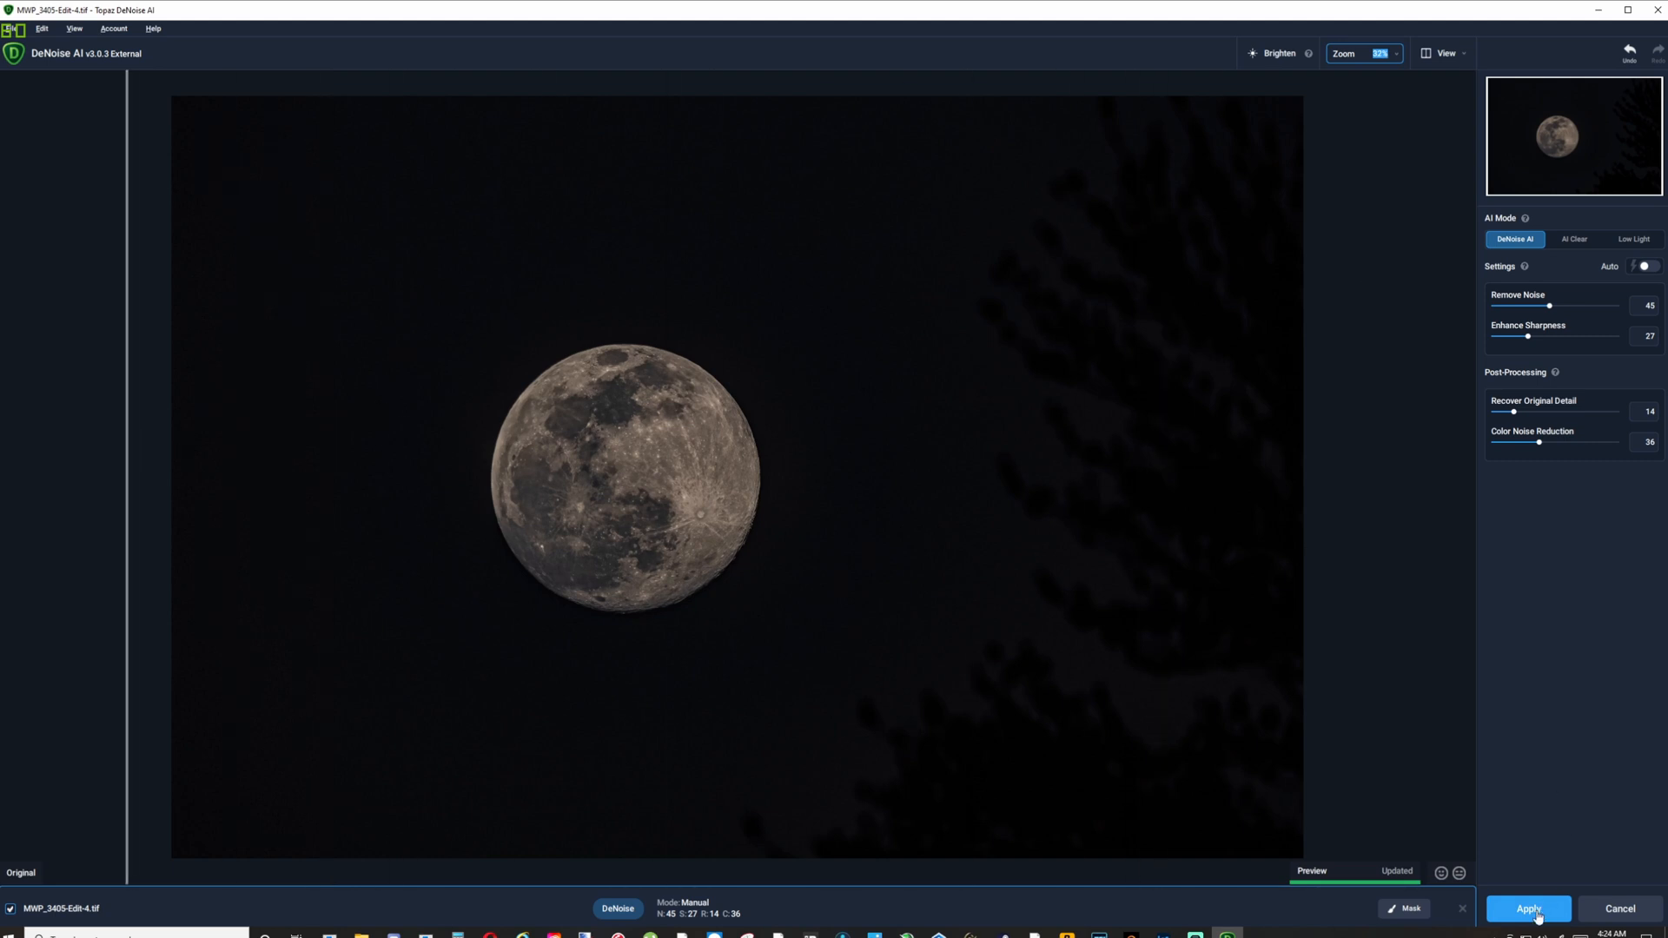
pyautogui.click(1536, 917)
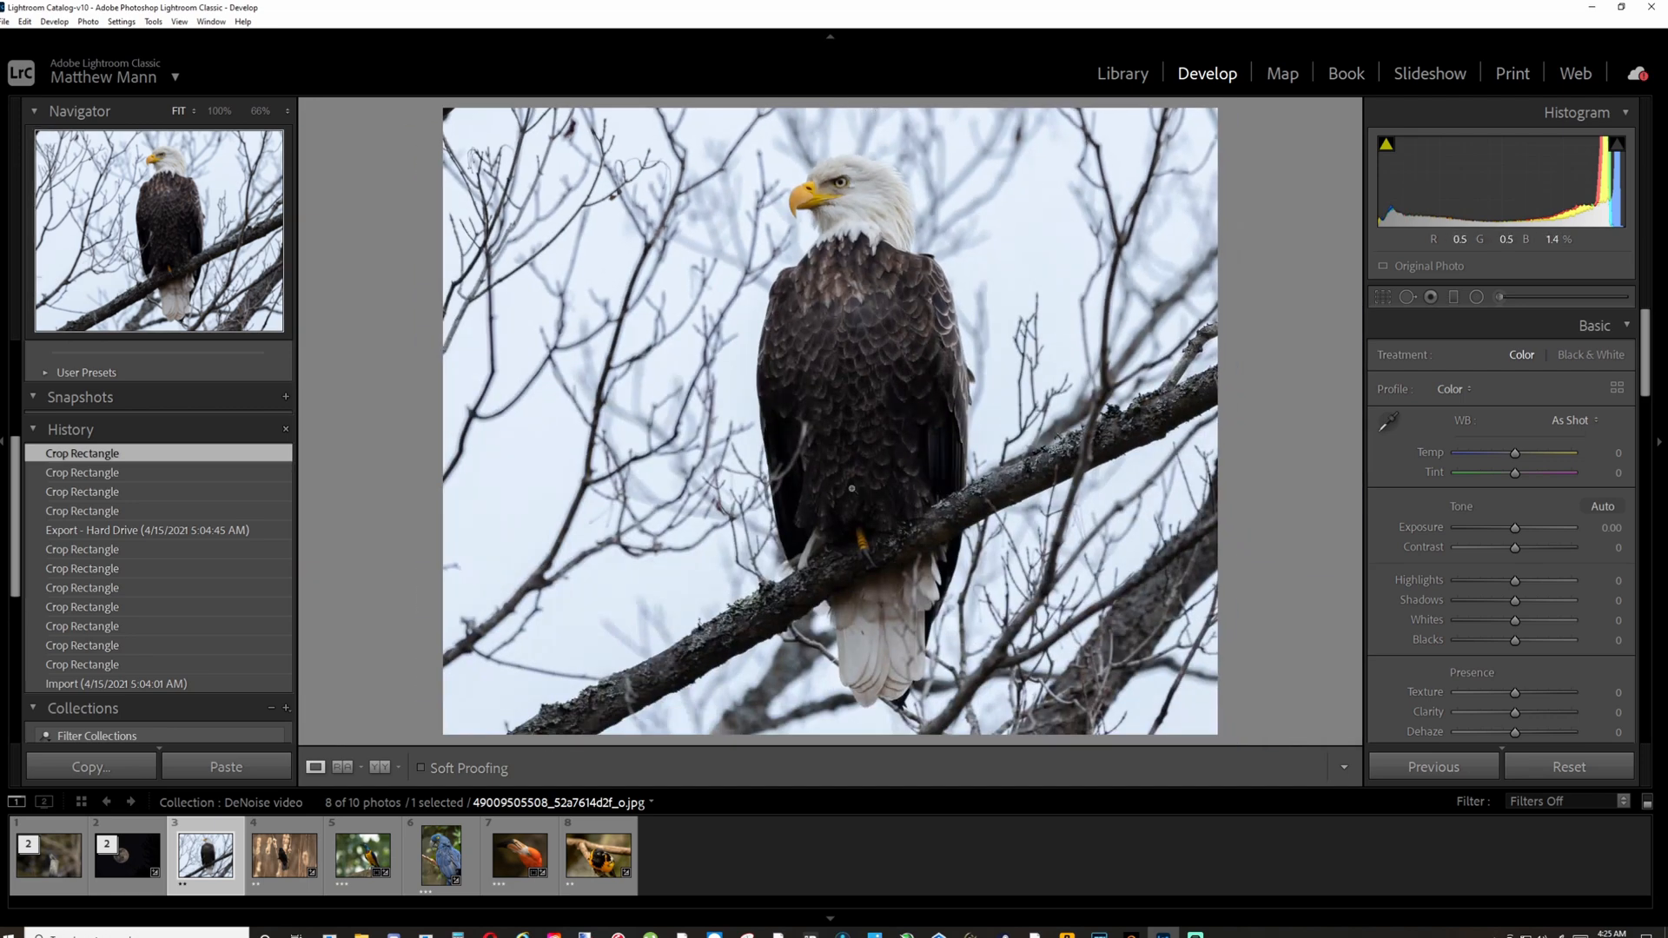
# Step: In Lightroom Classic, crop the bald eagle photo tightly to its head and upper body, keeping the original aspect ratio
pyautogui.click(1382, 297)
pyautogui.moveTo(1205, 724); pyautogui.dragTo(747, 508)
pyautogui.moveTo(970, 535); pyautogui.dragTo(948, 517)
pyautogui.moveTo(887, 465); pyautogui.dragTo(864, 423)
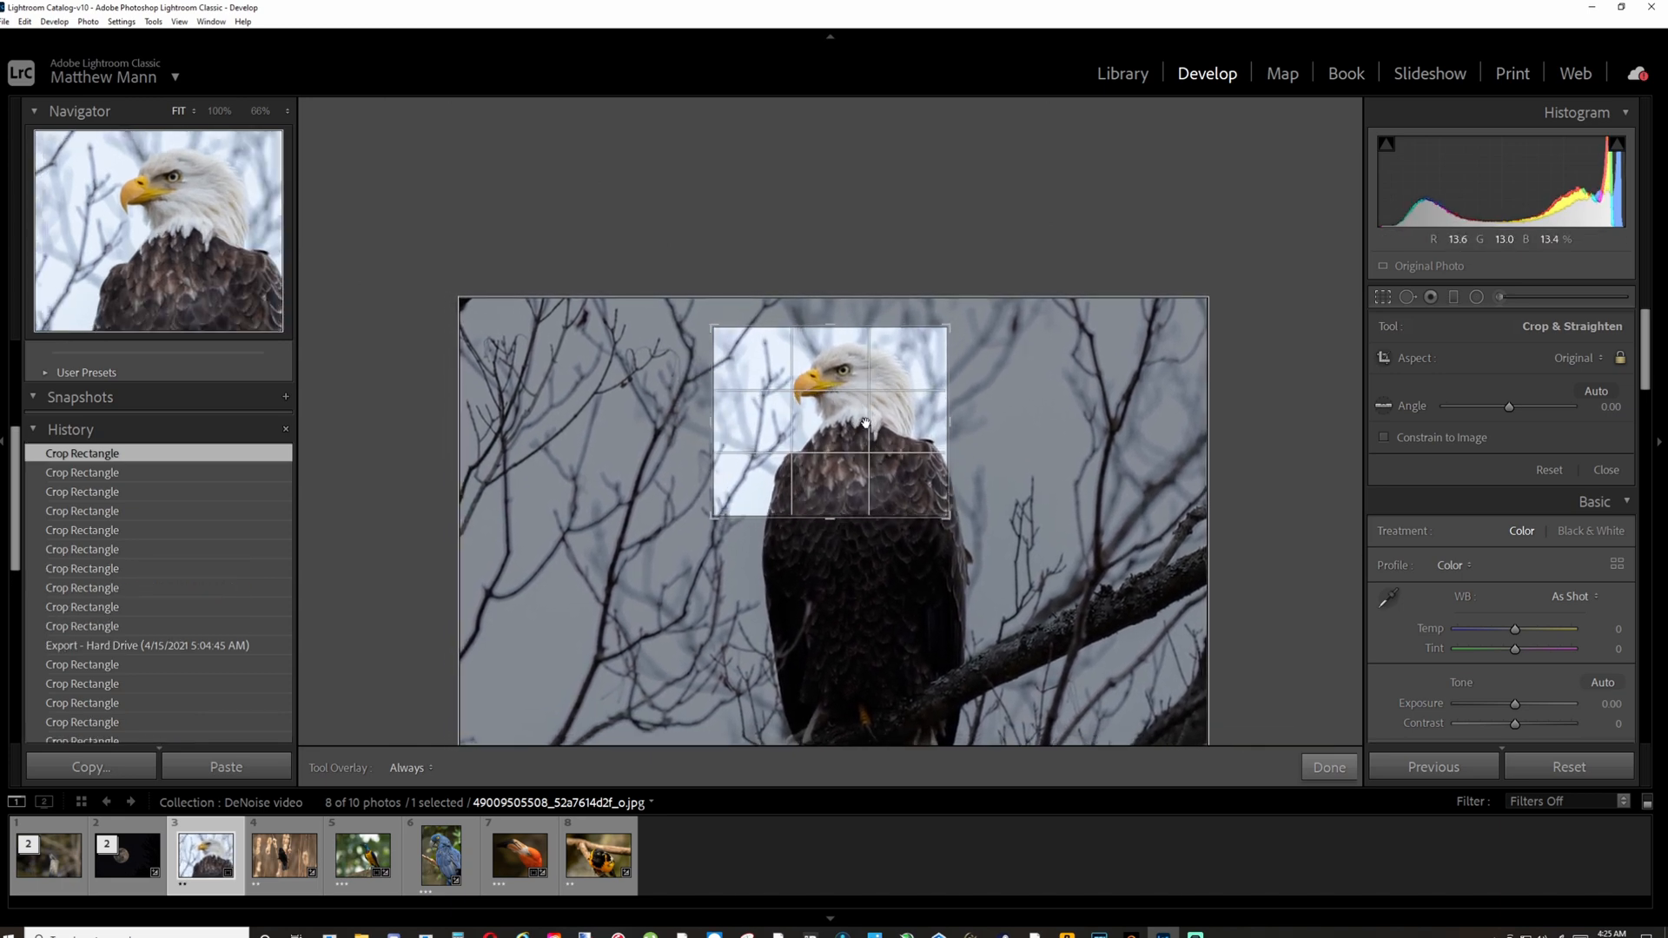
pyautogui.click(1383, 299)
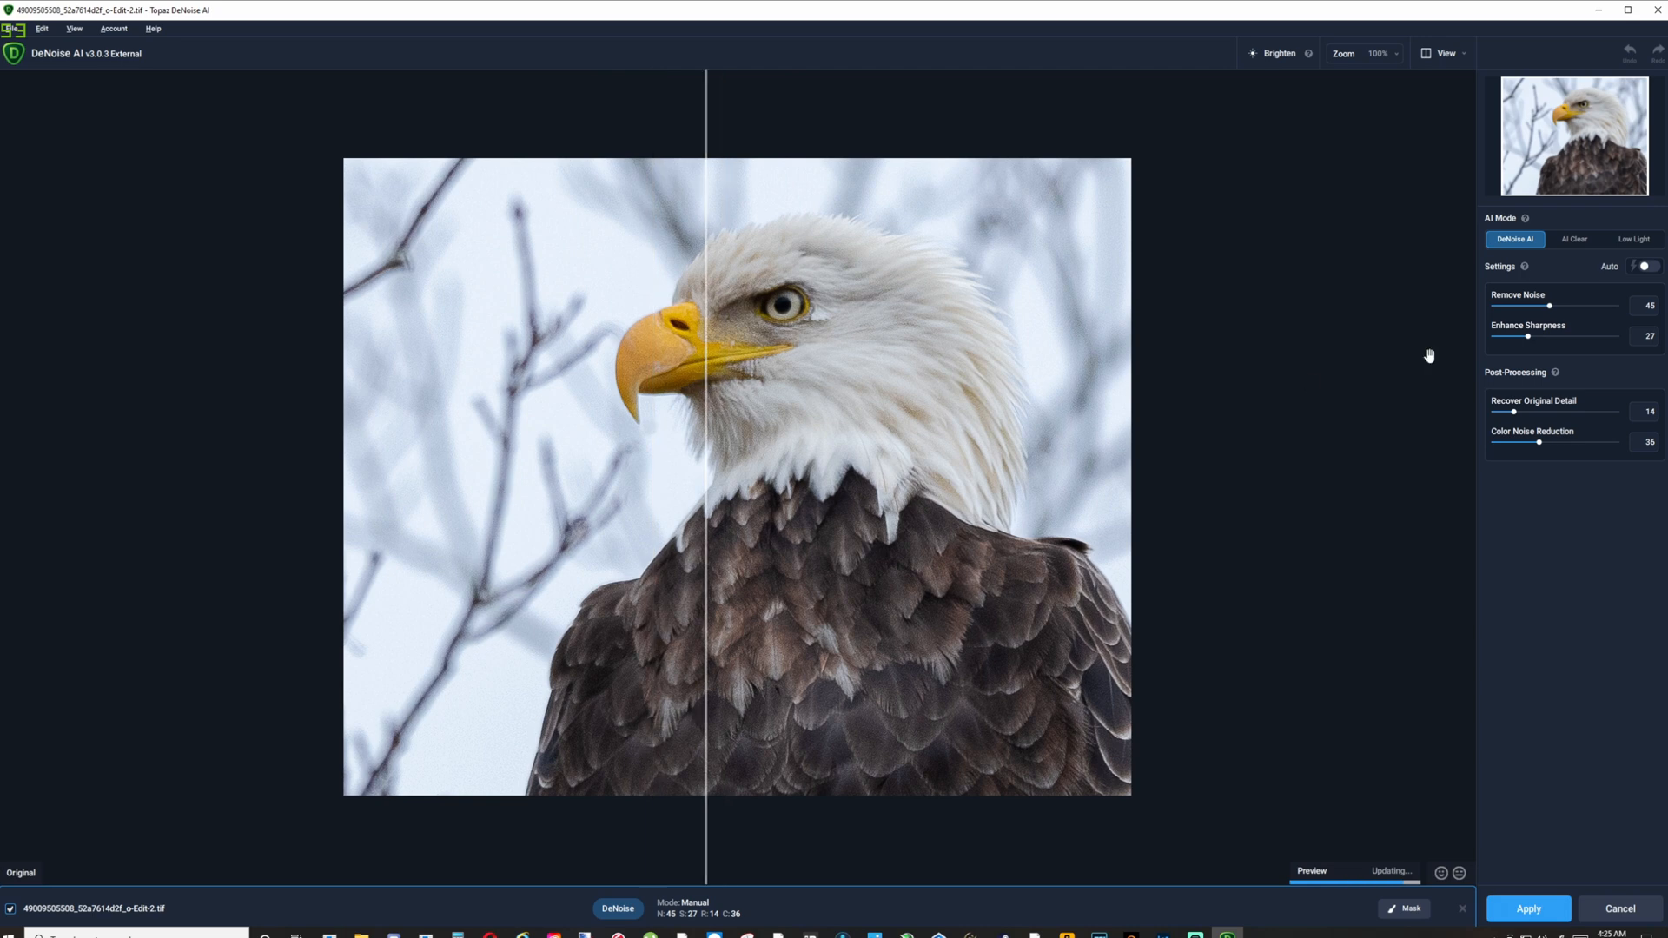
# Step: In Topaz DeNoise AI, set the eagle's Recover Original Detail to 31 and Remove Noise to 73, and compare the preview with the original
pyautogui.moveTo(1514, 411); pyautogui.dragTo(1534, 412)
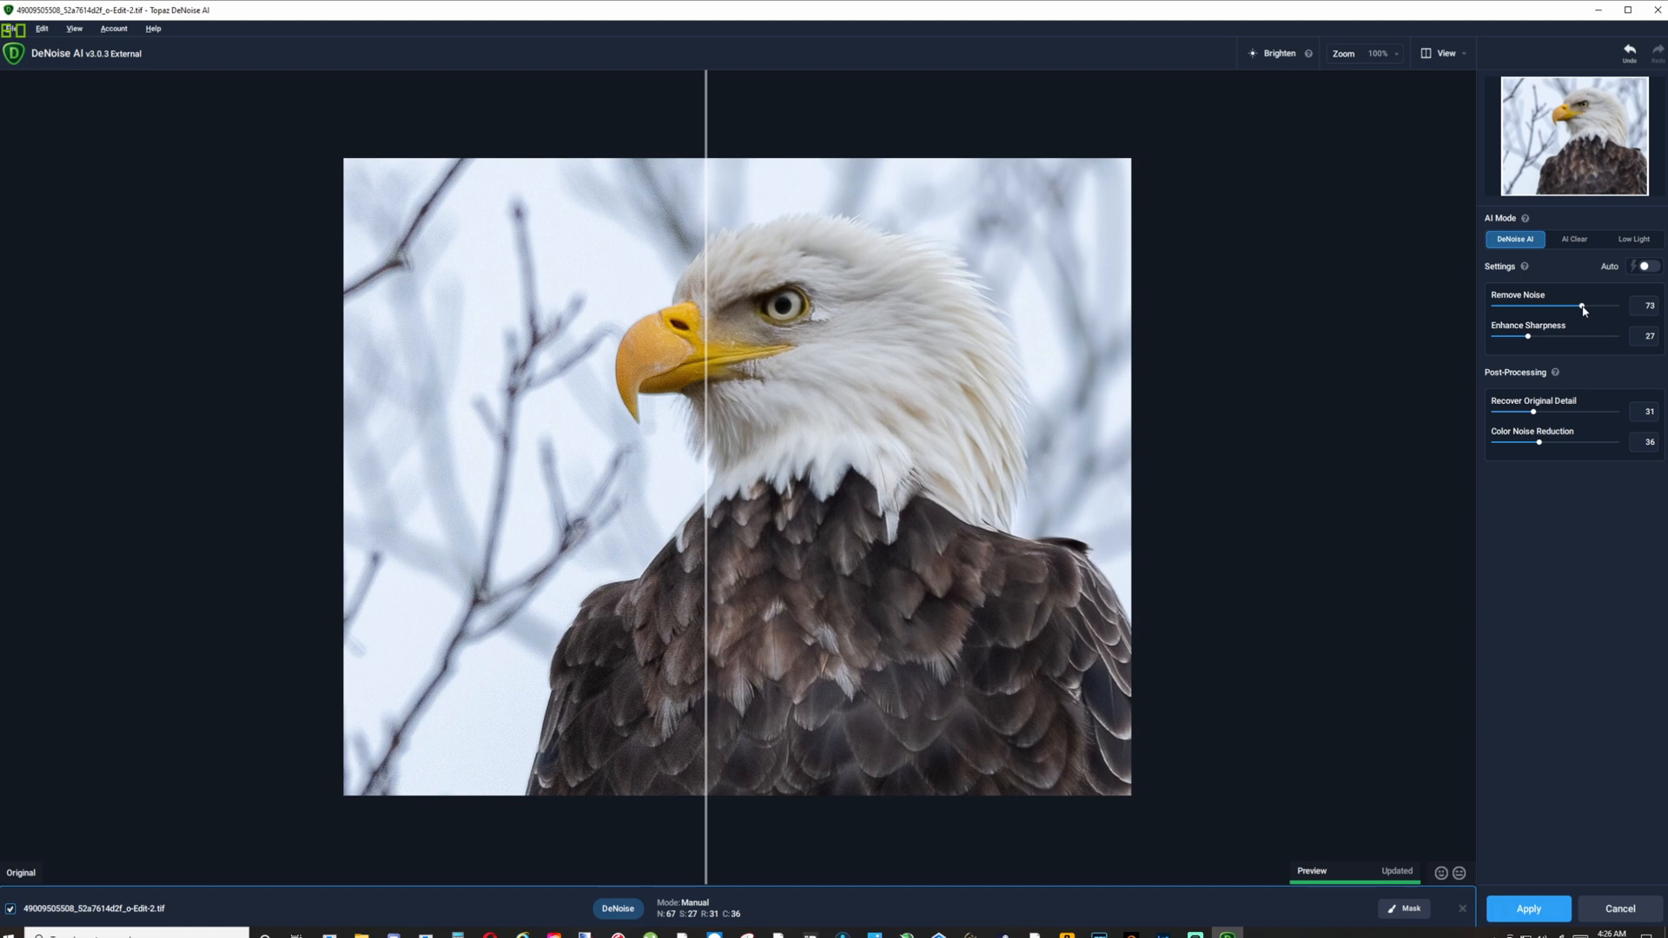
pyautogui.moveTo(706, 413); pyautogui.dragTo(1105, 413)
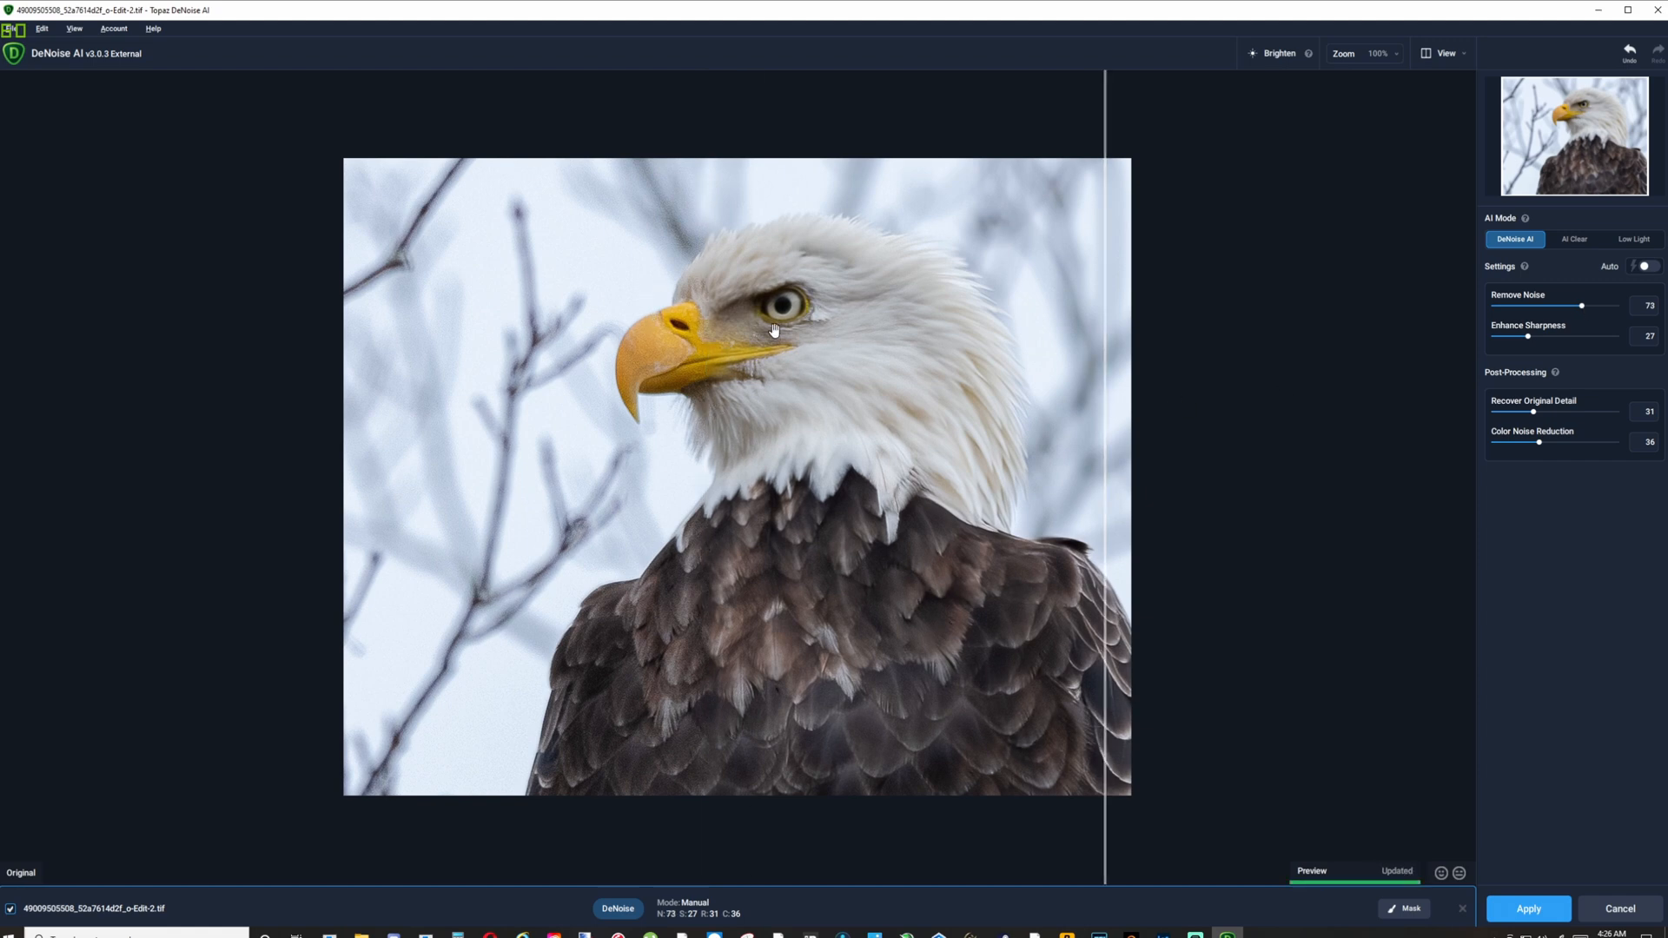
pyautogui.moveTo(1107, 408); pyautogui.dragTo(1145, 421)
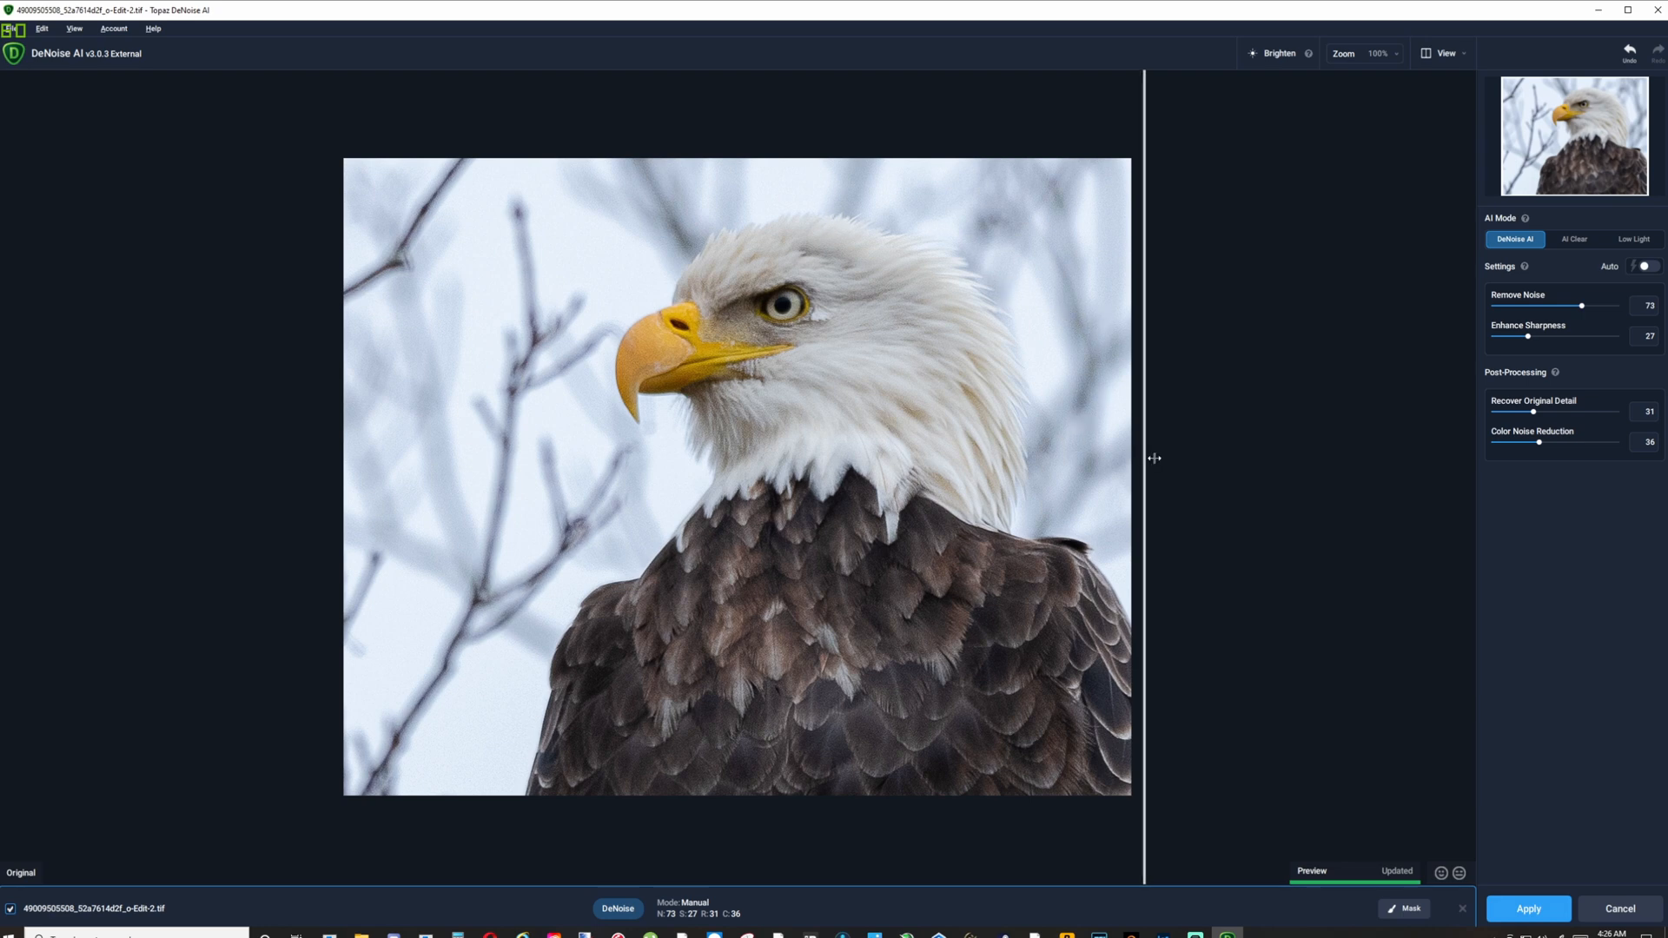
pyautogui.moveTo(1139, 393); pyautogui.dragTo(453, 400)
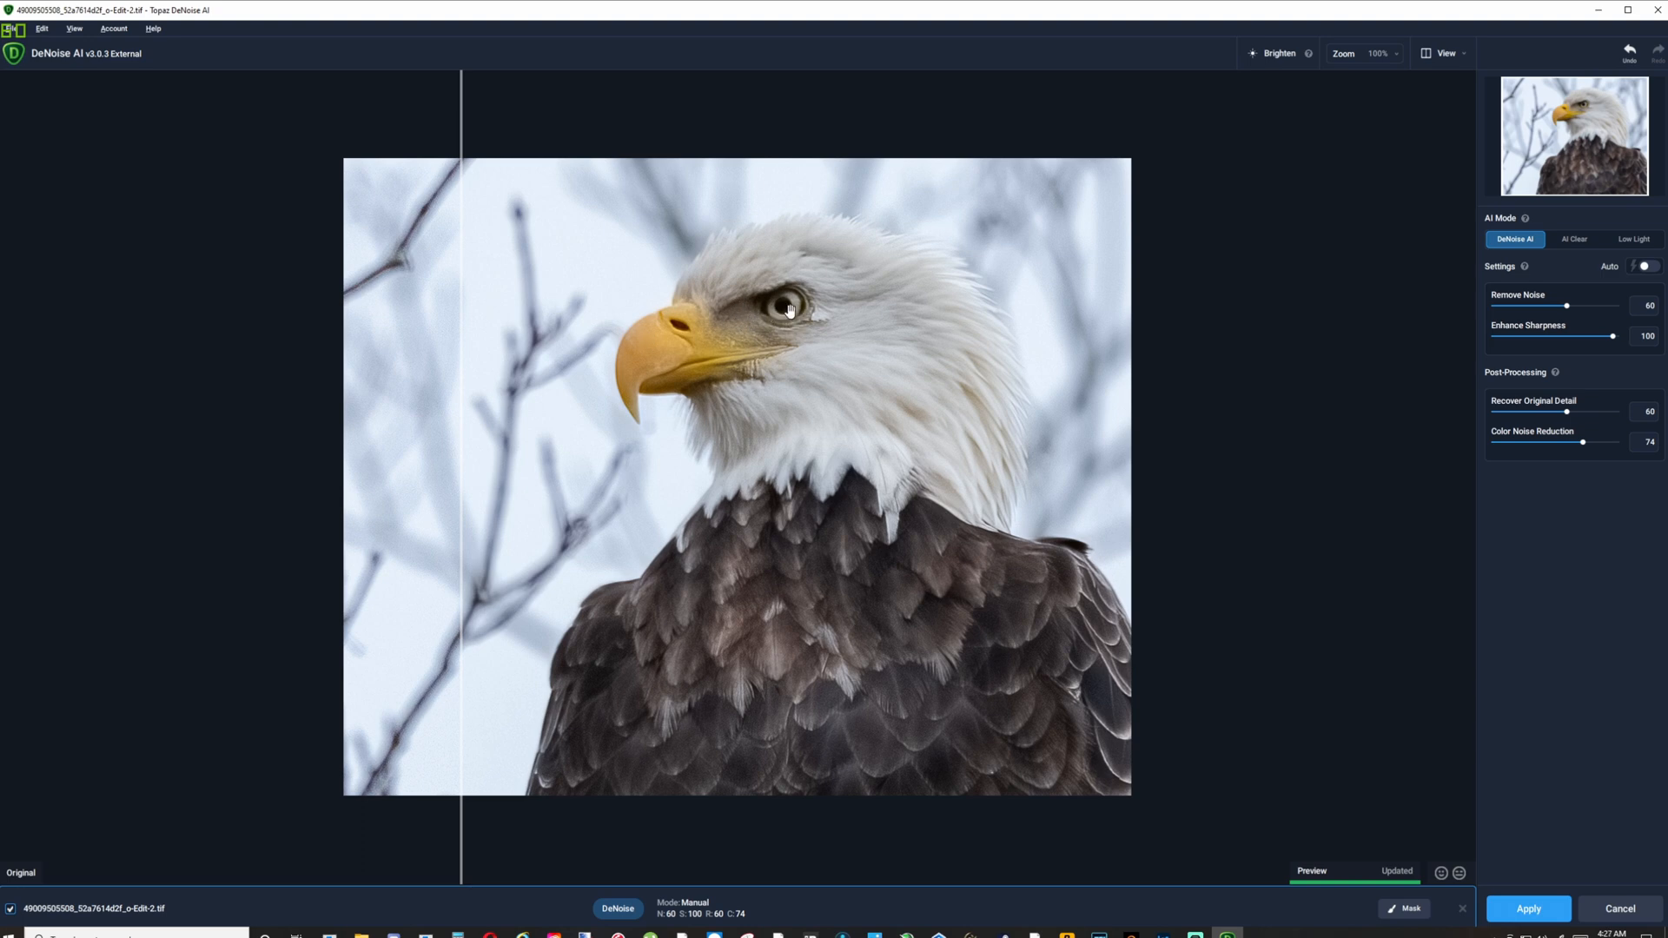
# Step: Sweep the before/after divider across the eagle's head and background to compare the strongly sharpened preview with the original
pyautogui.moveTo(461, 357); pyautogui.dragTo(486, 356)
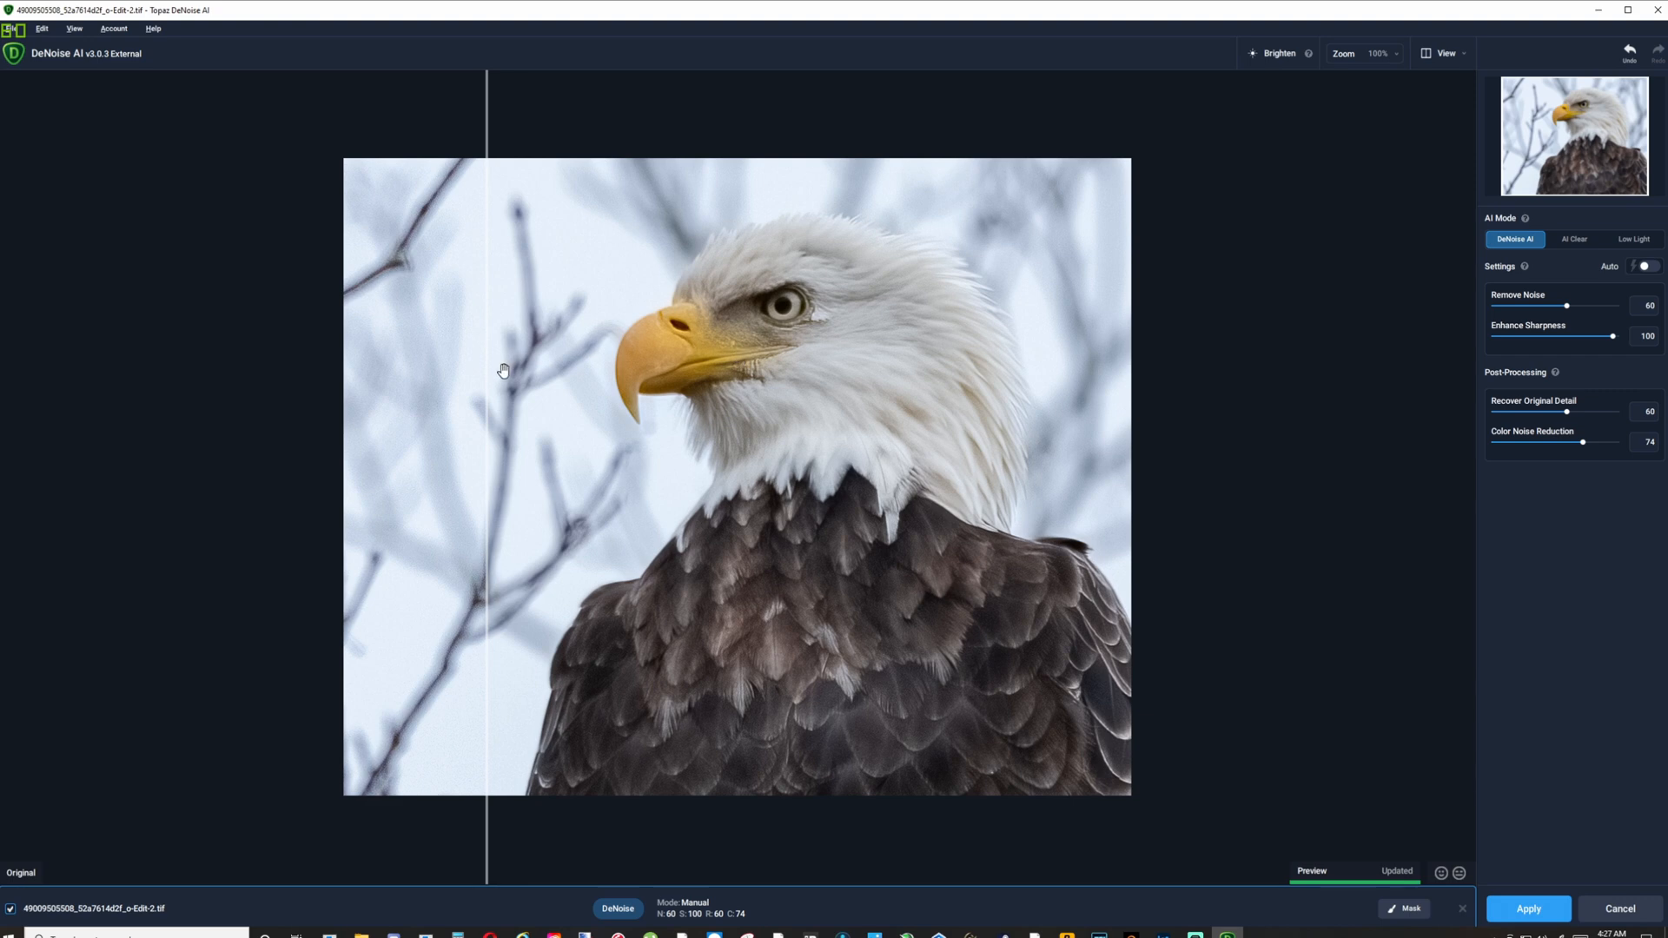
pyautogui.moveTo(487, 366); pyautogui.dragTo(1018, 380)
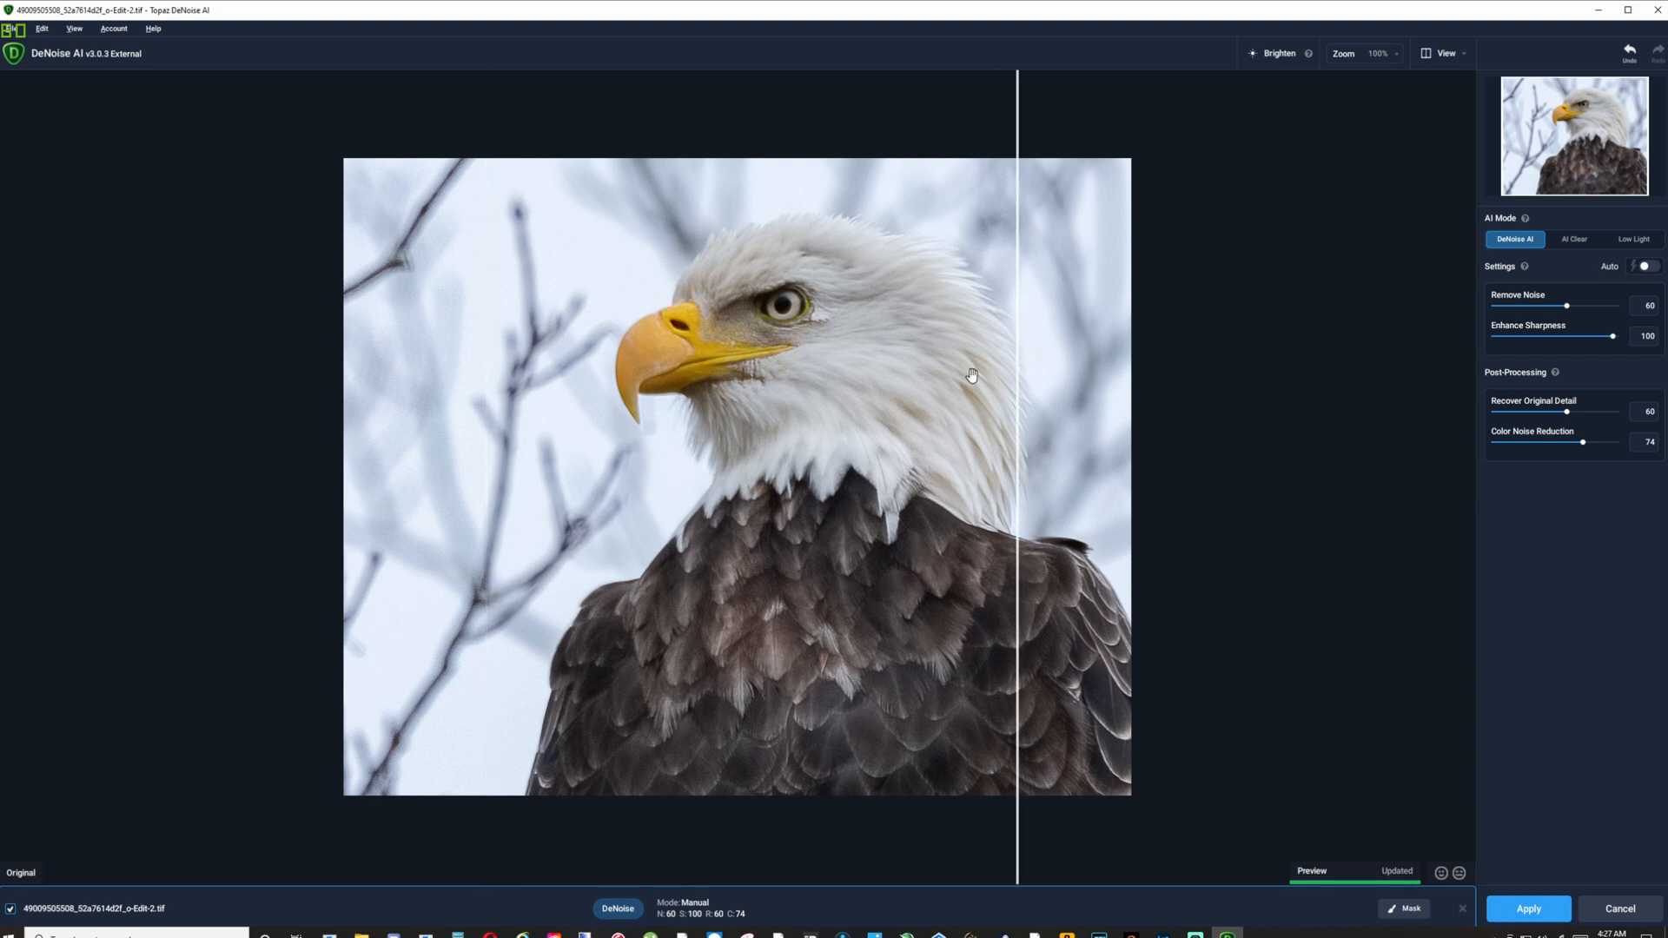
pyautogui.moveTo(1009, 350); pyautogui.dragTo(958, 365)
pyautogui.moveTo(715, 379); pyautogui.dragTo(443, 380)
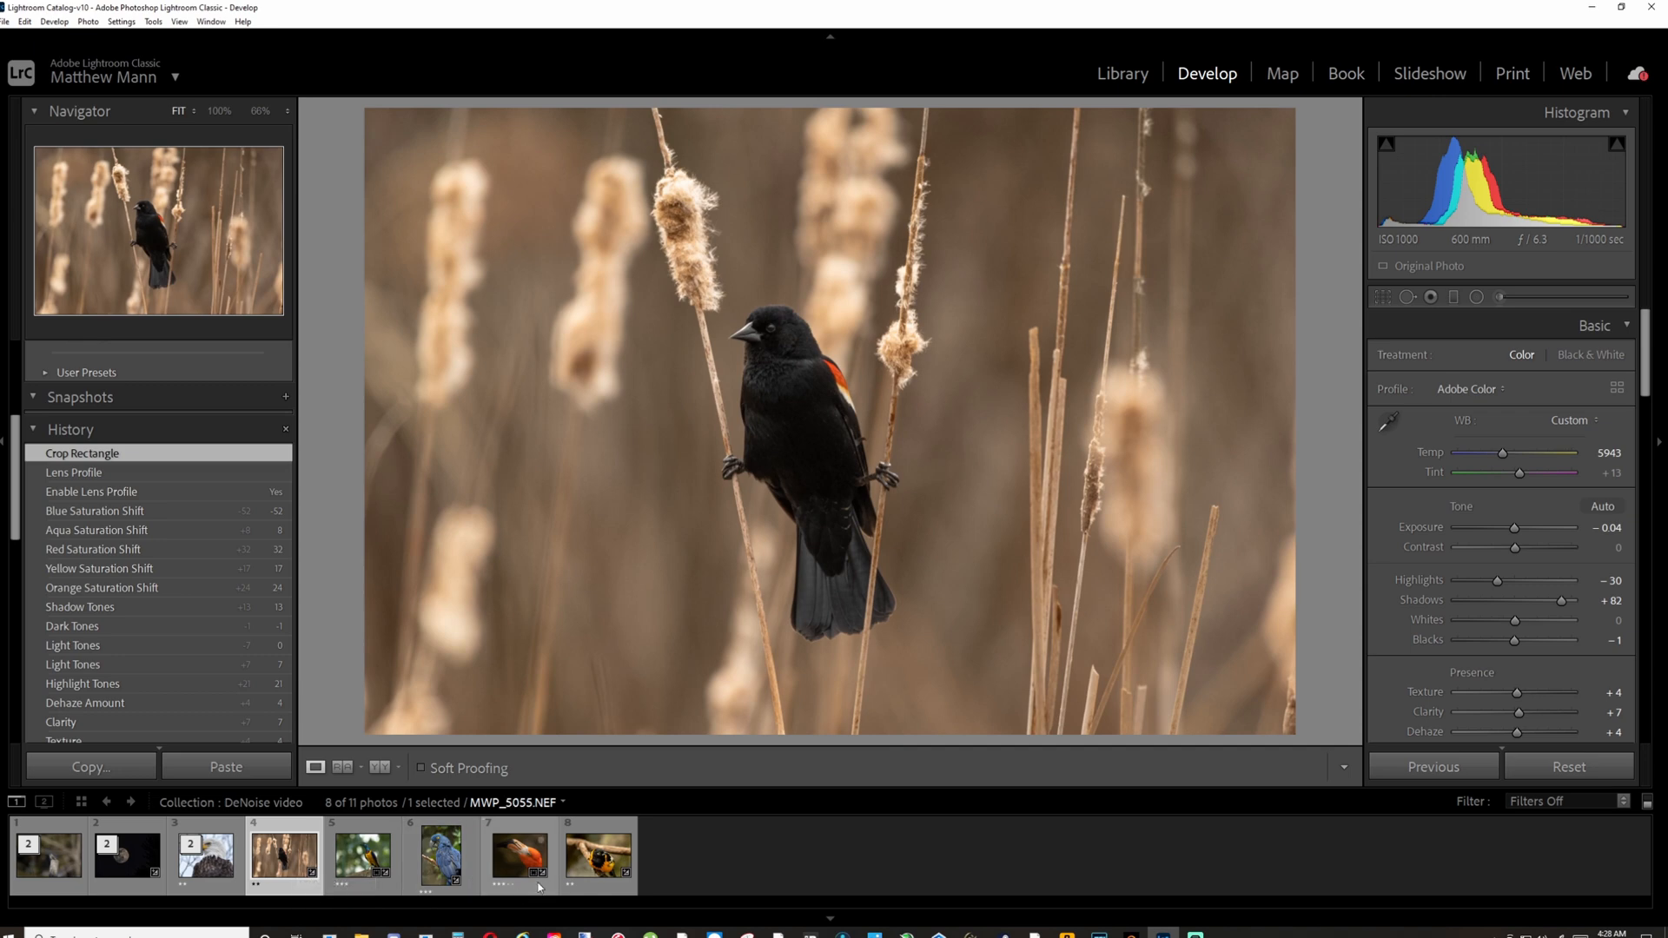
# Step: Send the five selected bird photos from Lightroom Classic to Topaz DeNoise AI as adjusted 16-bit TIFF copies in sRGB
pyautogui.keyDown('shift'); pyautogui.click(592, 867); pyautogui.keyUp('shift')
pyautogui.rightClick(591, 867)
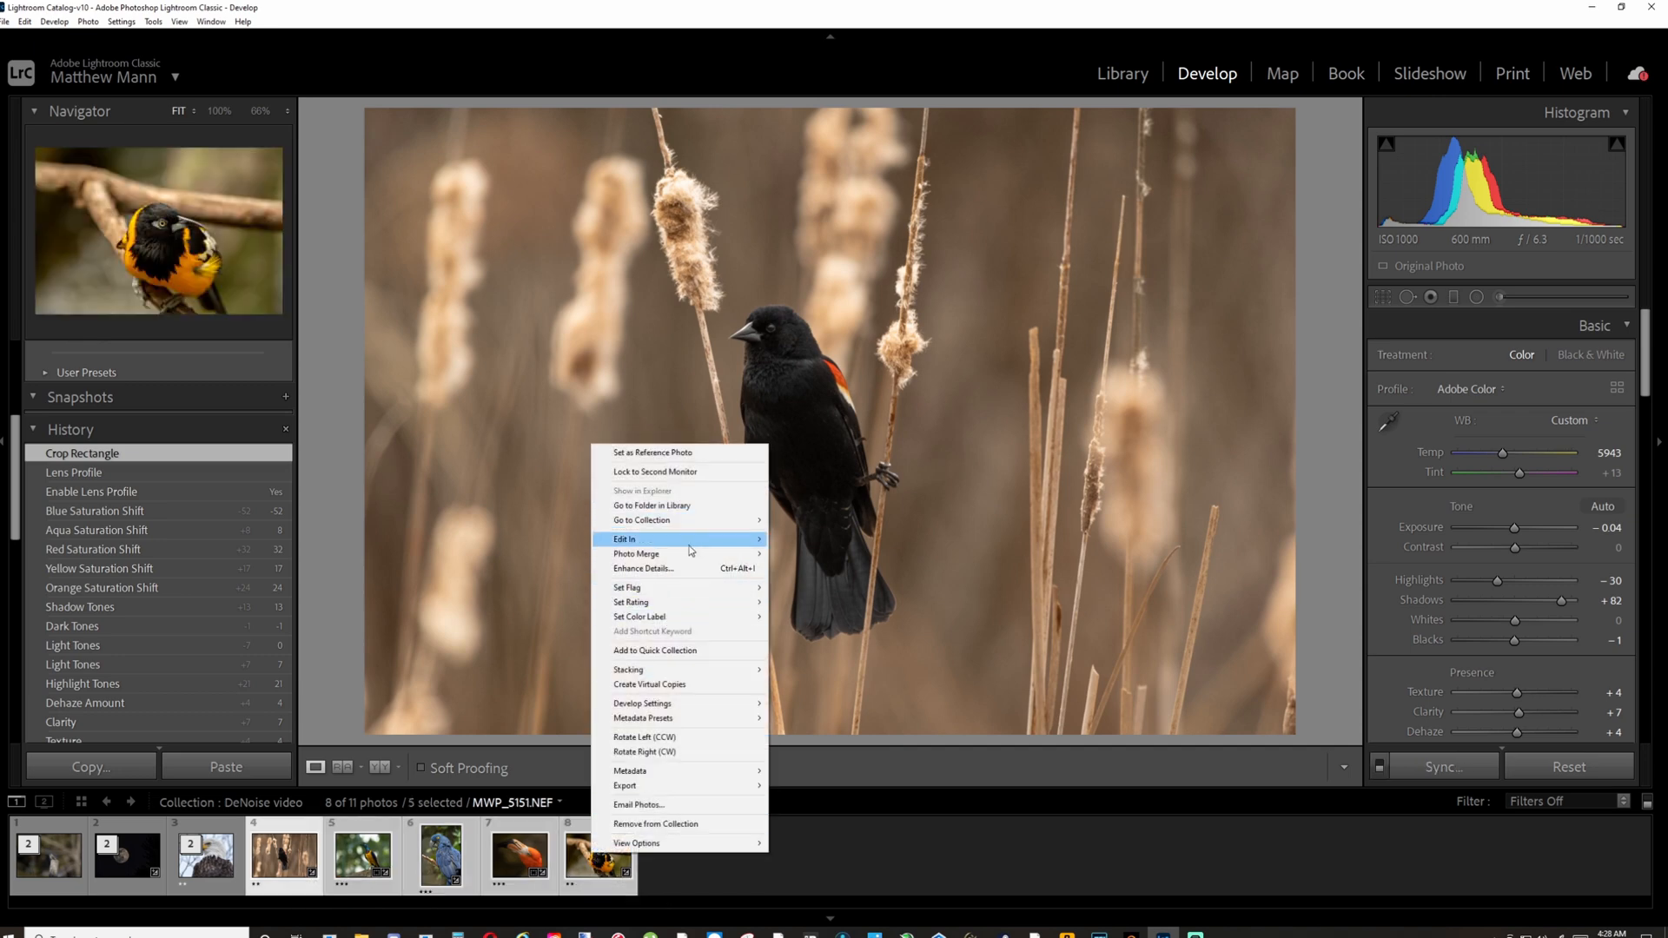
pyautogui.moveTo(695, 541)
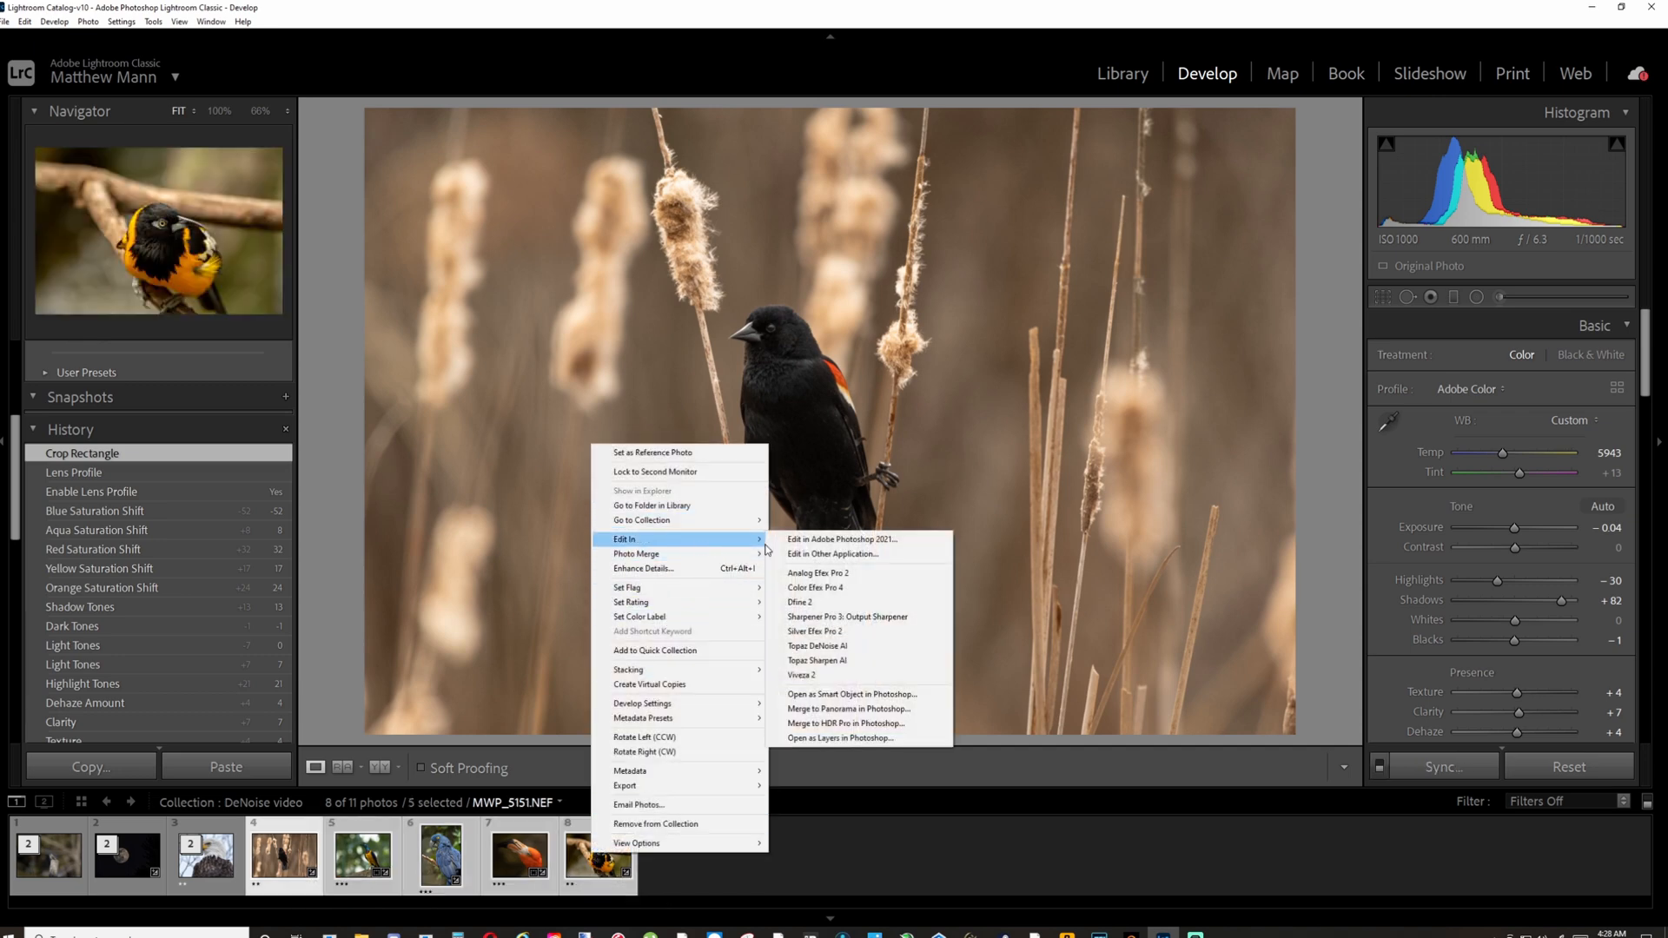
pyautogui.click(873, 648)
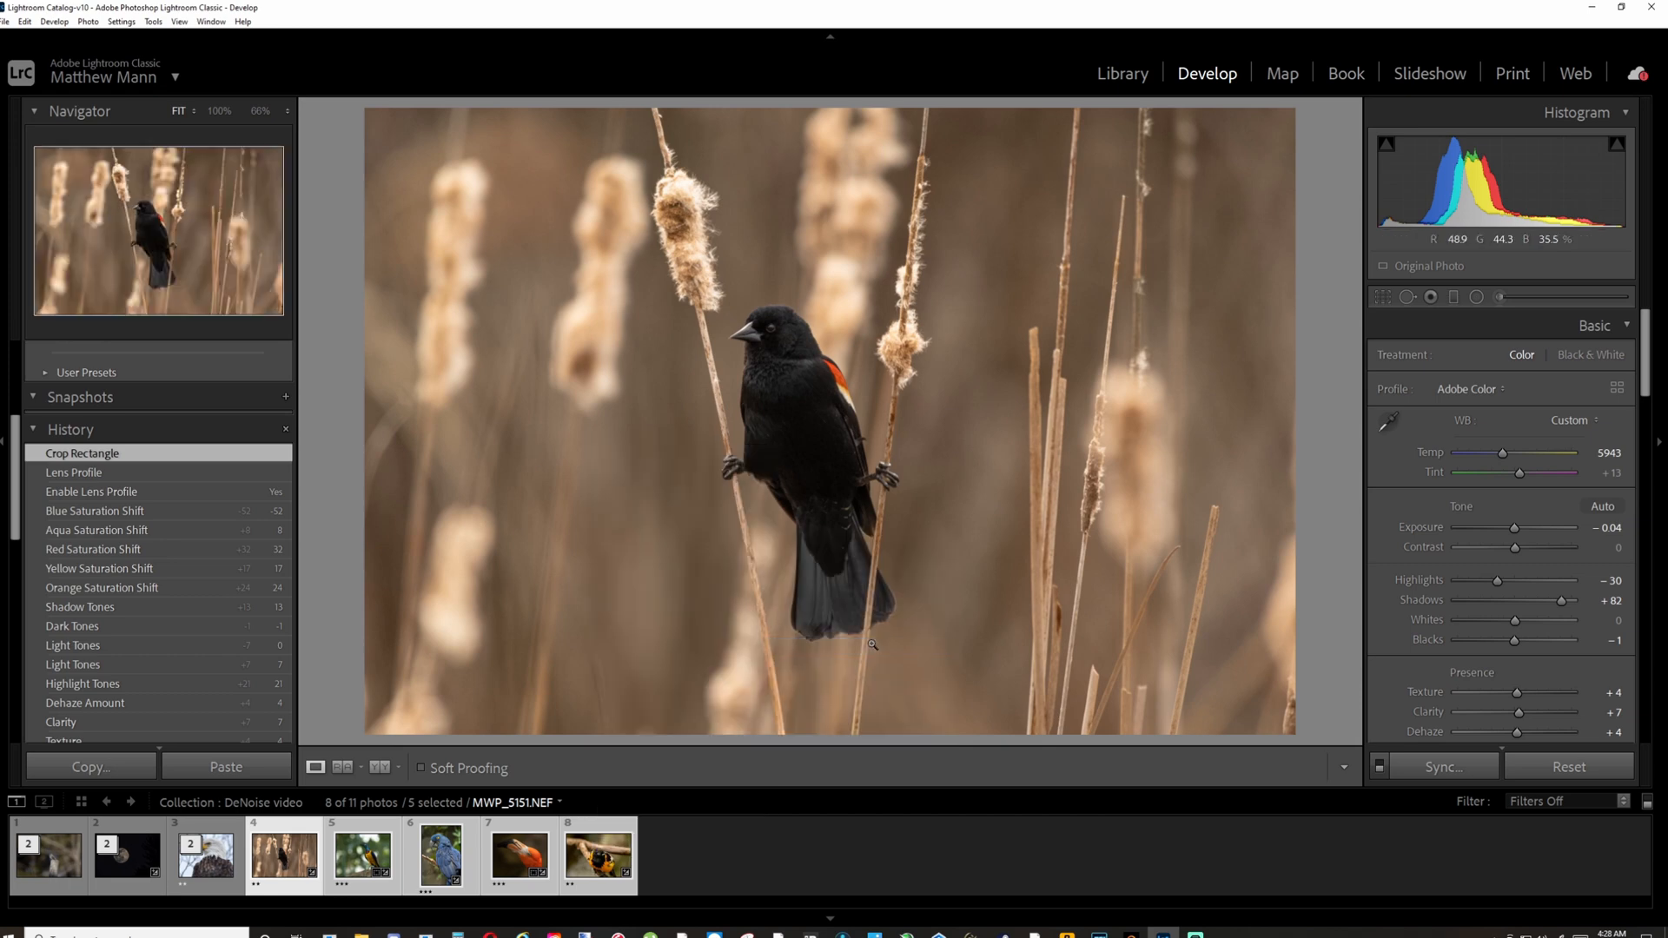
pyautogui.click(844, 624)
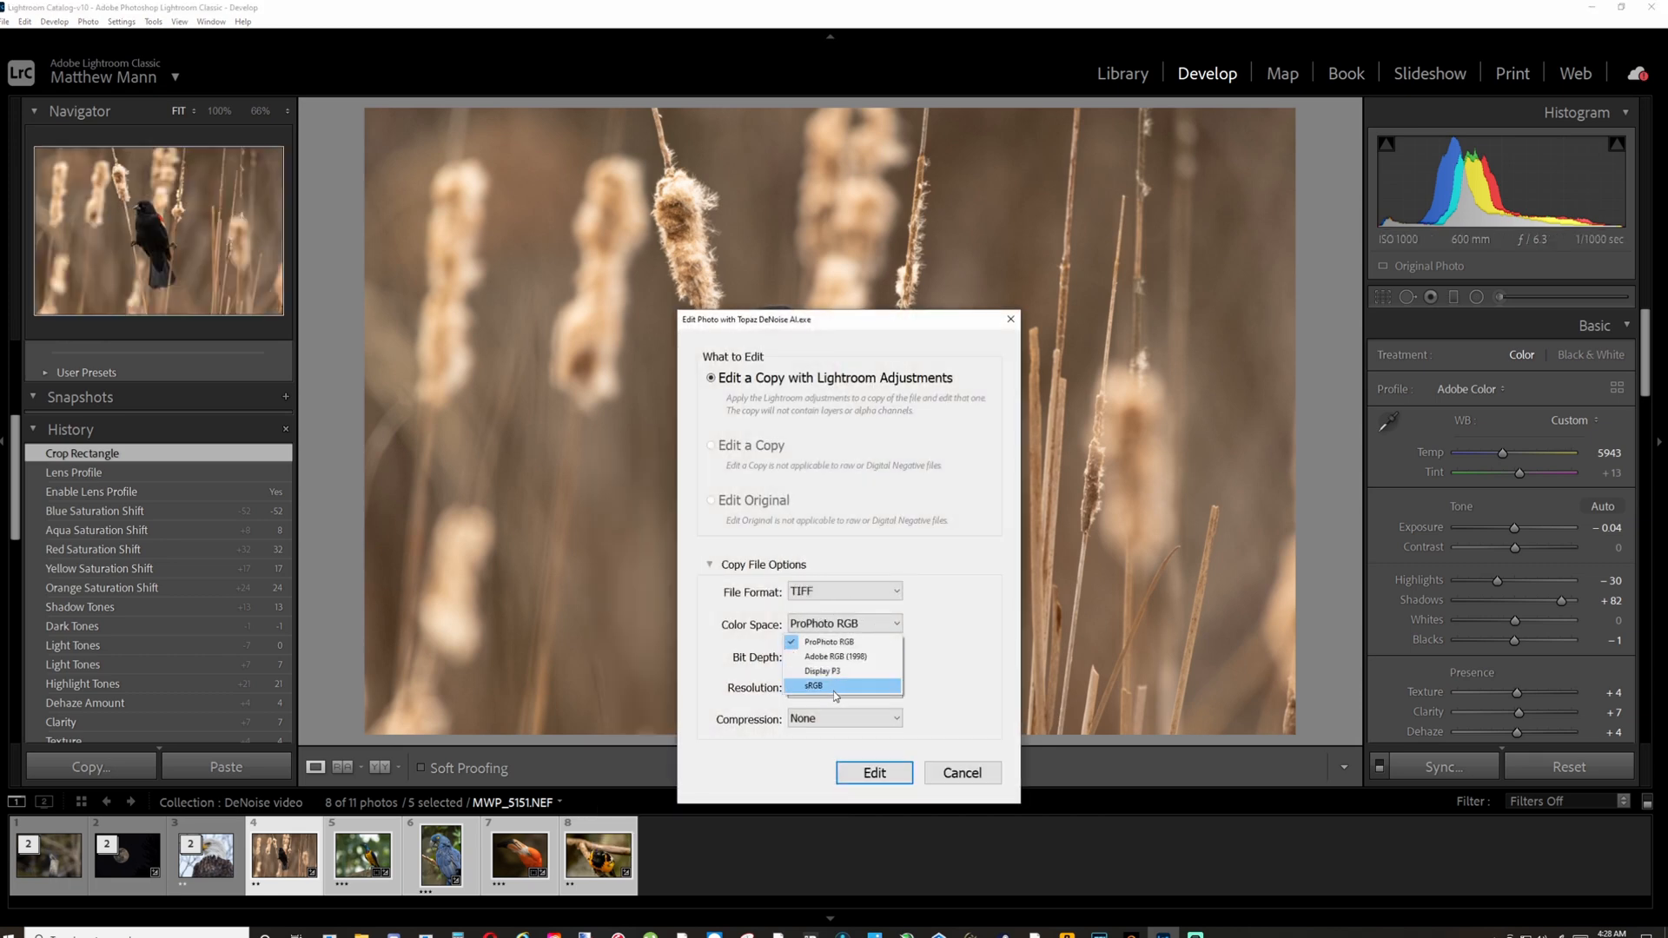
pyautogui.click(838, 693)
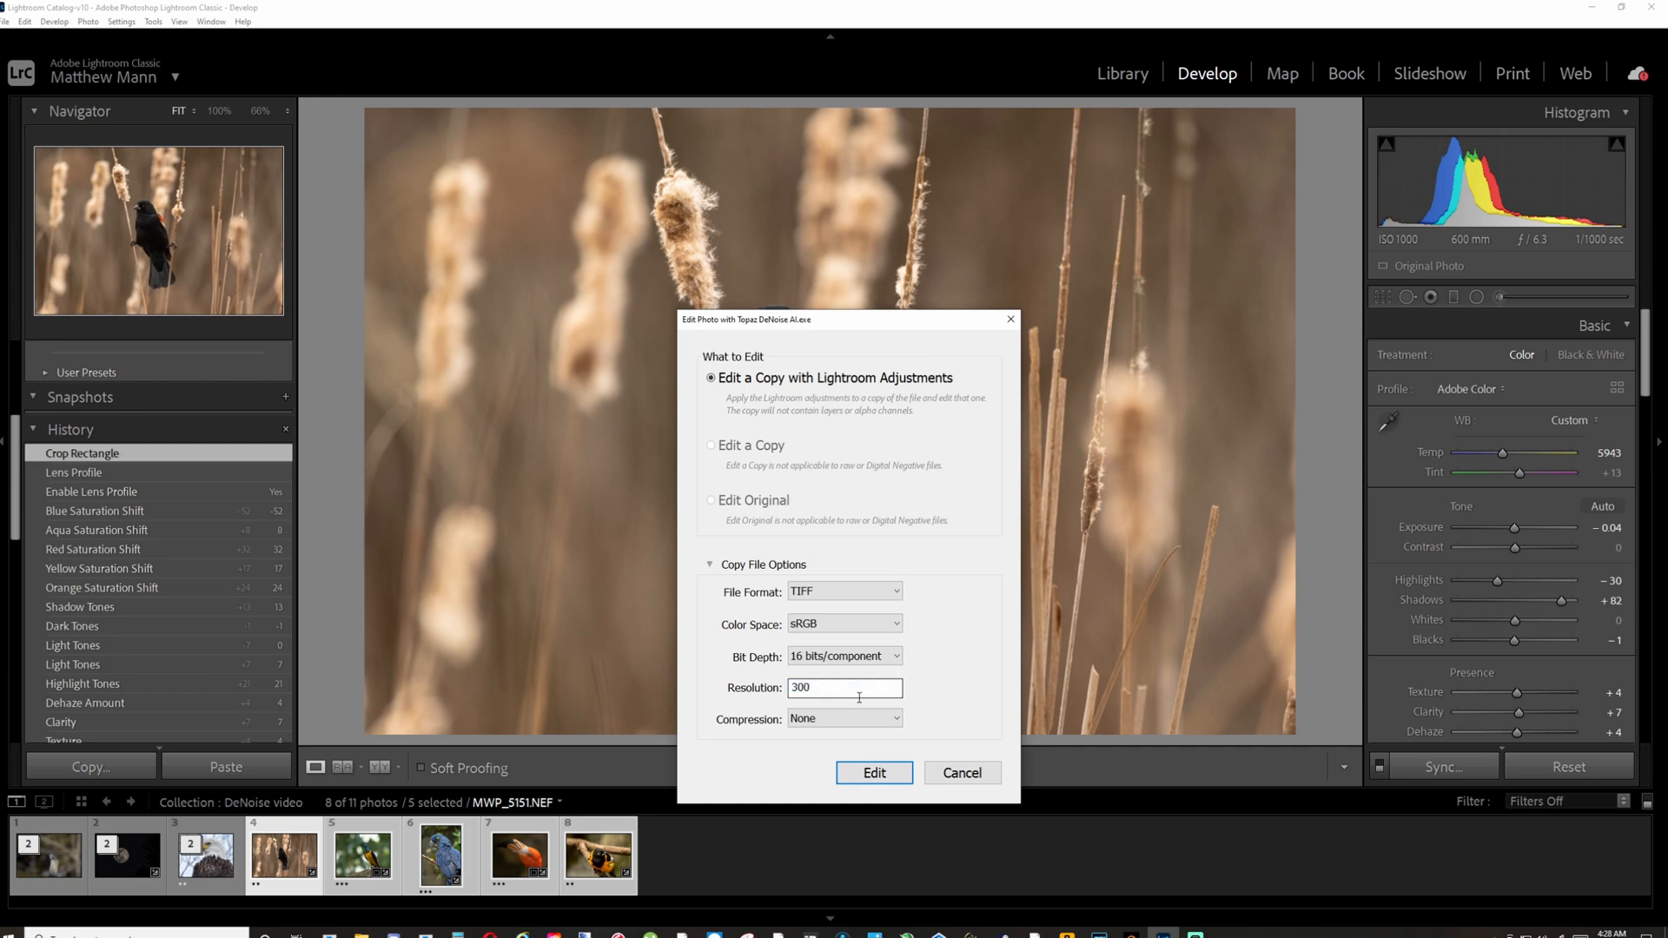
pyautogui.click(874, 772)
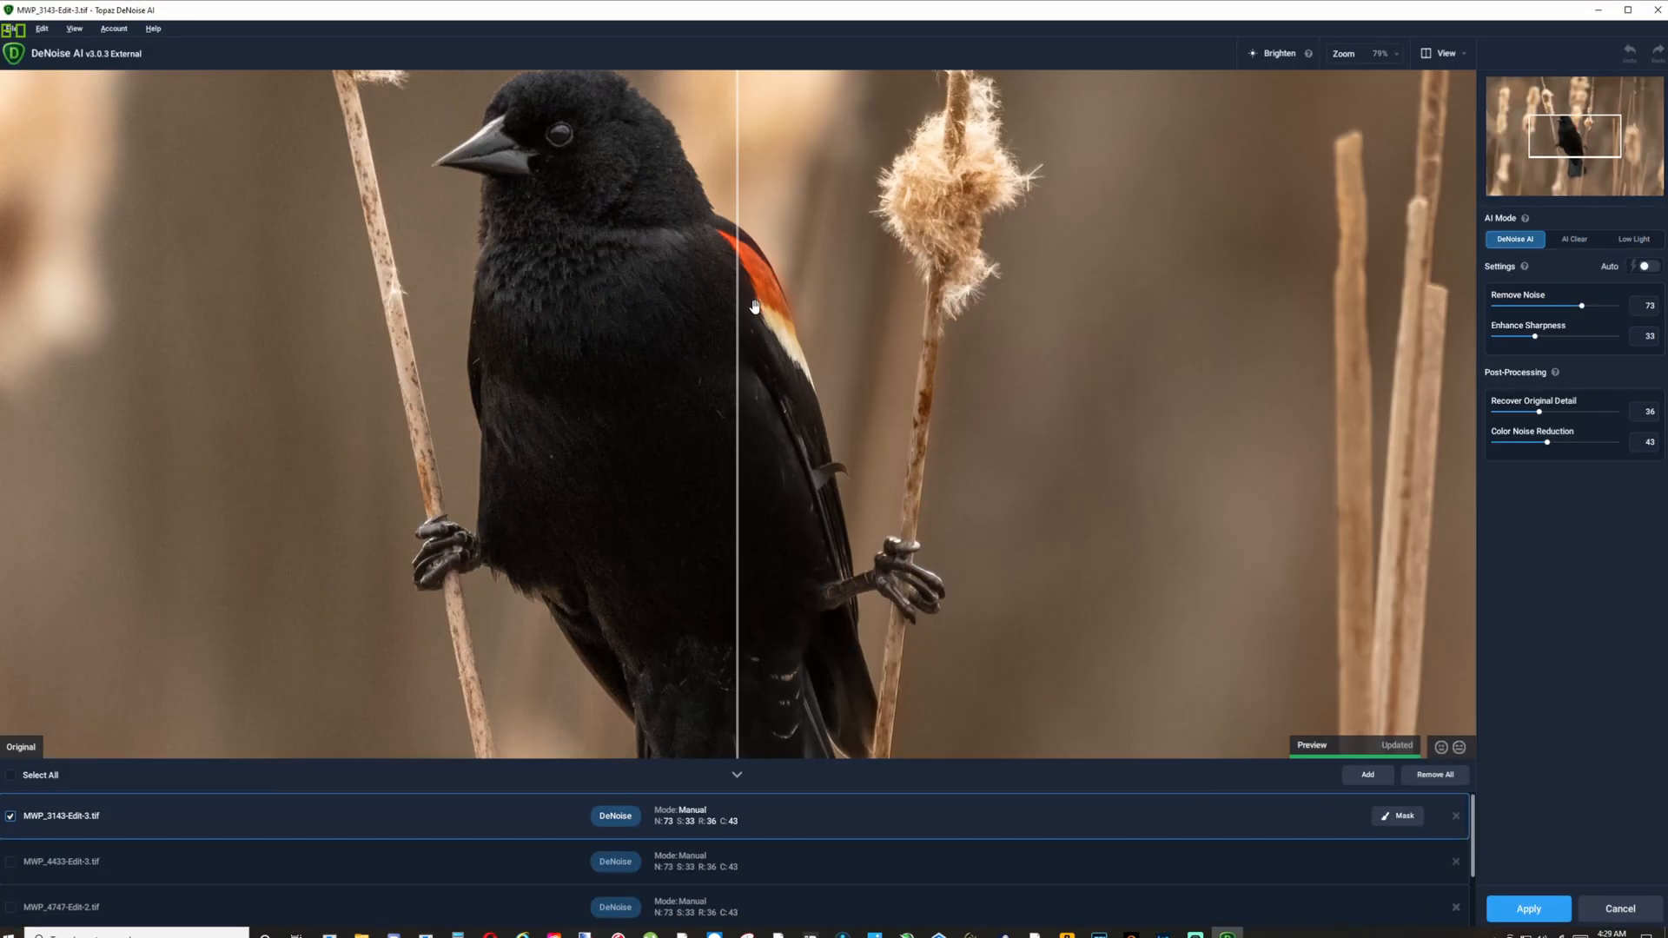
# Step: Set the blackbird photo's Remove Noise to 43, Enhance Sharpness to 45, Recover Original Detail to 48 and Color Noise Reduction to 25, comparing with the original
pyautogui.moveTo(898, 290); pyautogui.dragTo(961, 353)
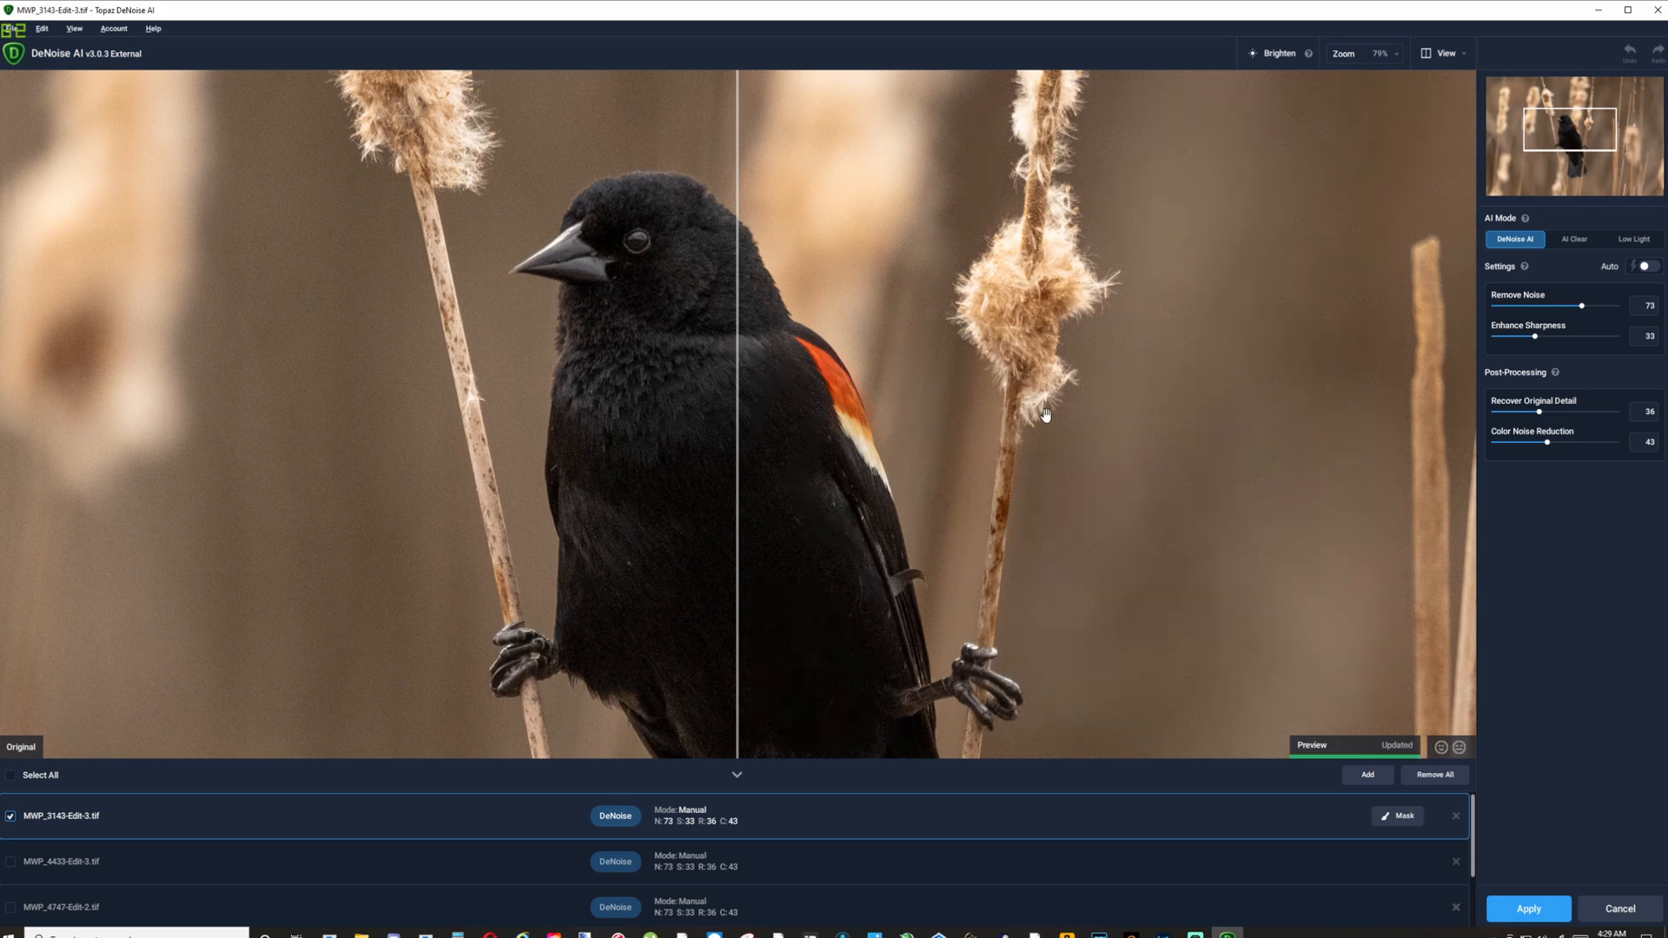
pyautogui.moveTo(734, 382); pyautogui.dragTo(661, 414)
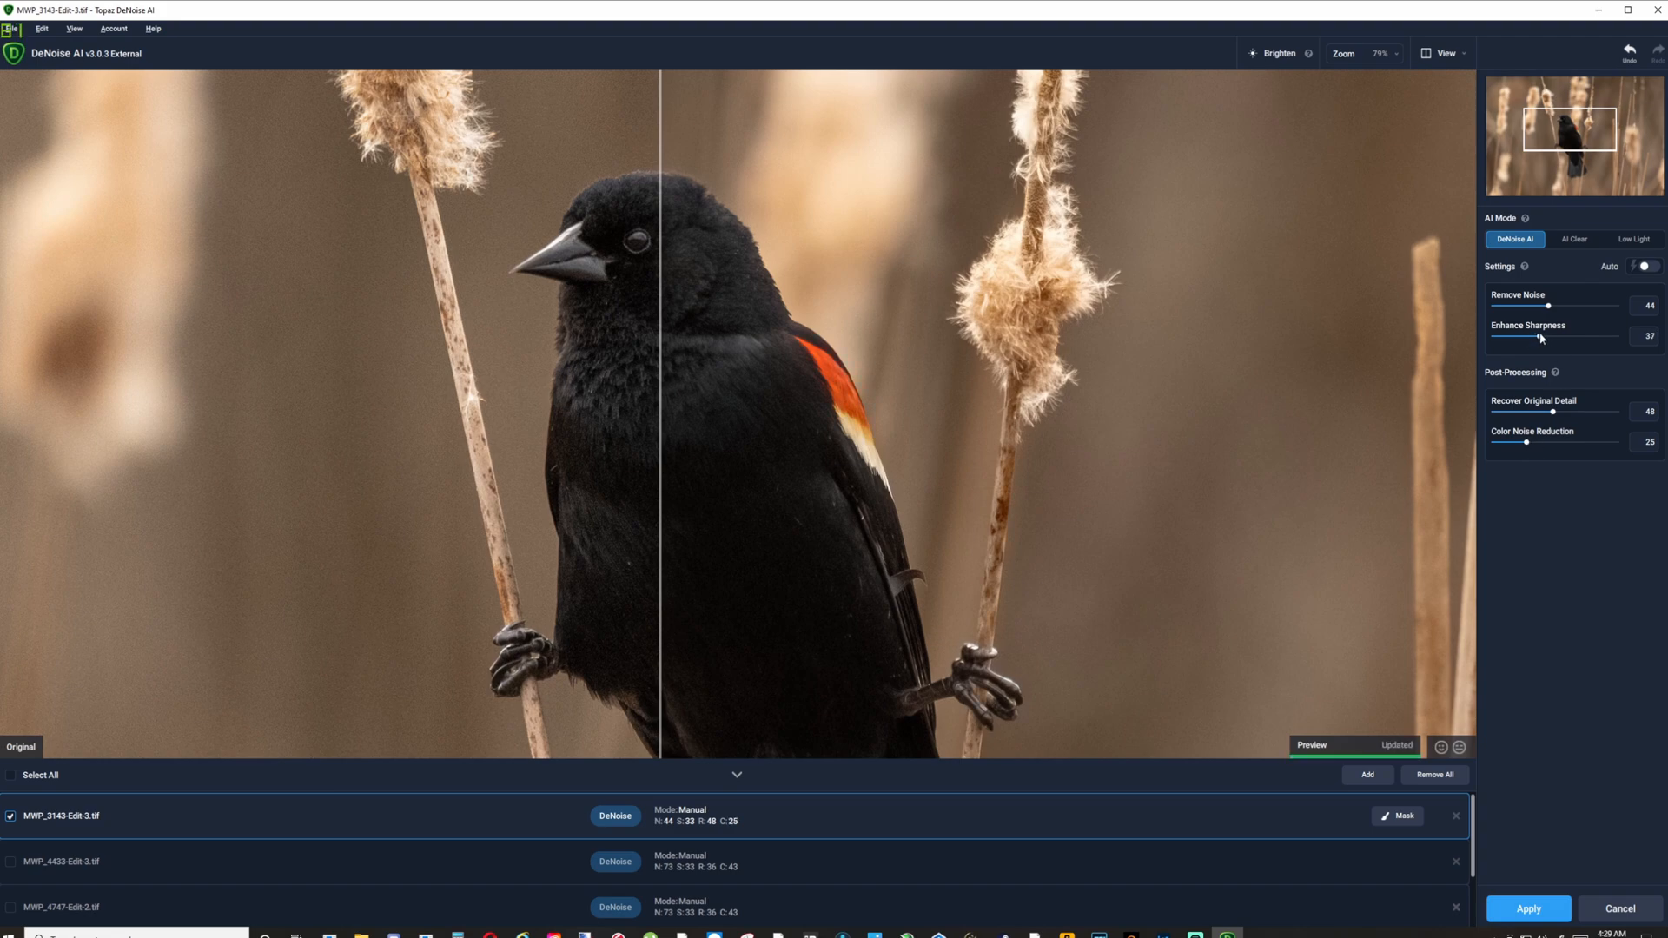
pyautogui.moveTo(1549, 305); pyautogui.dragTo(1537, 306)
pyautogui.moveTo(656, 327); pyautogui.dragTo(372, 369)
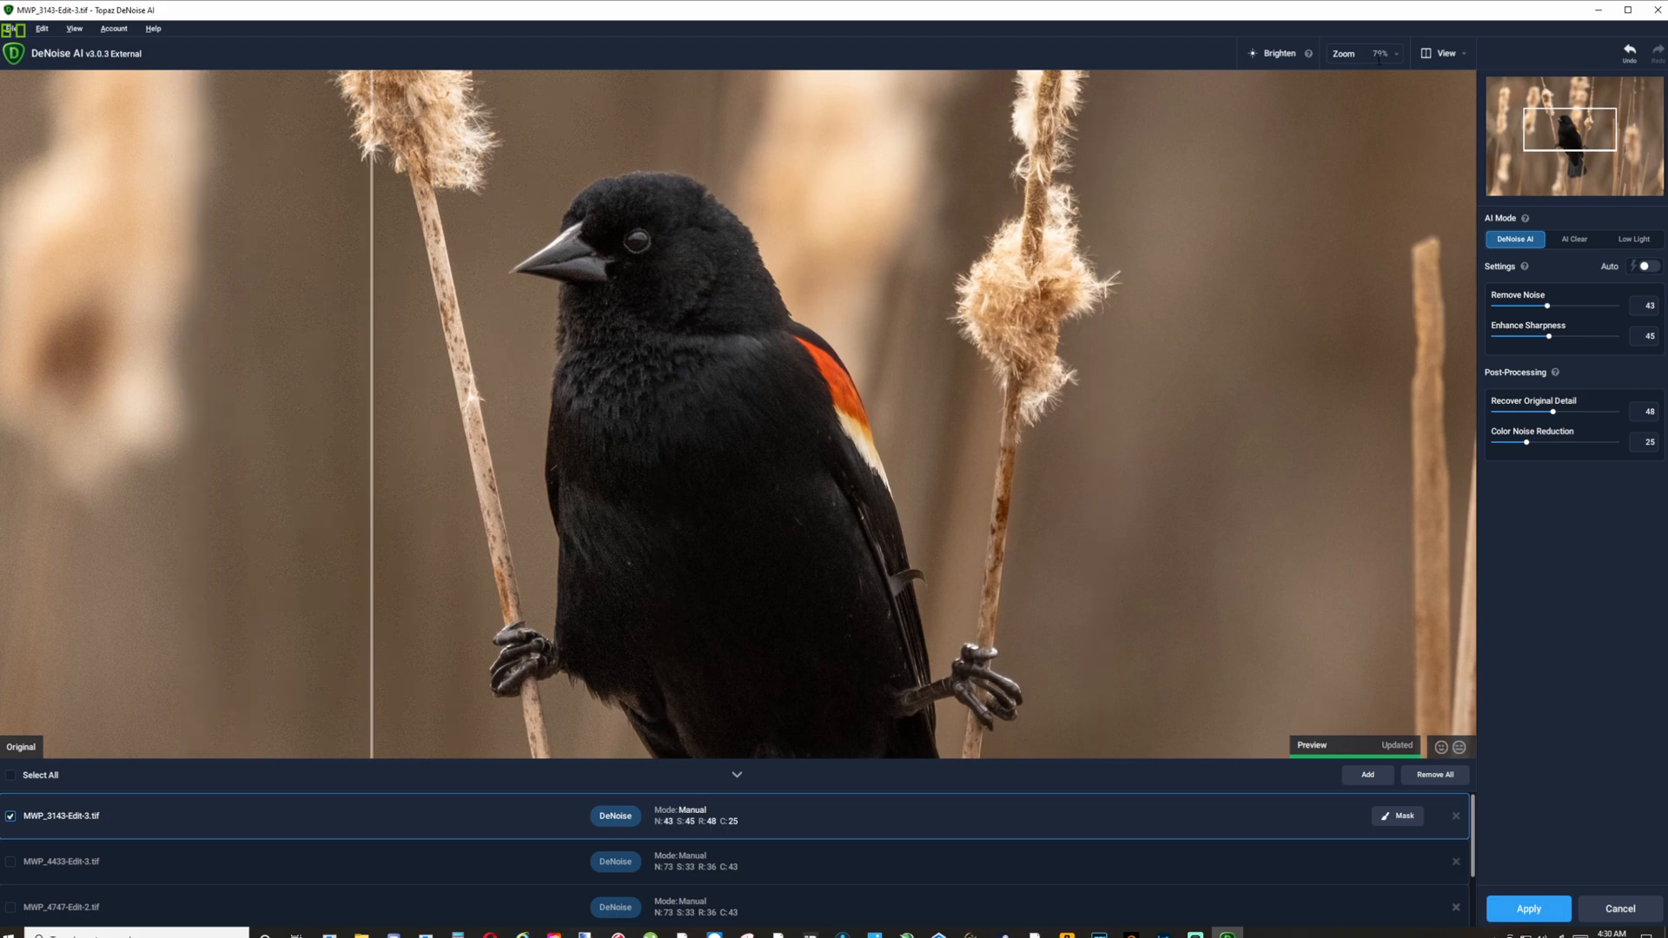
pyautogui.click(1386, 54)
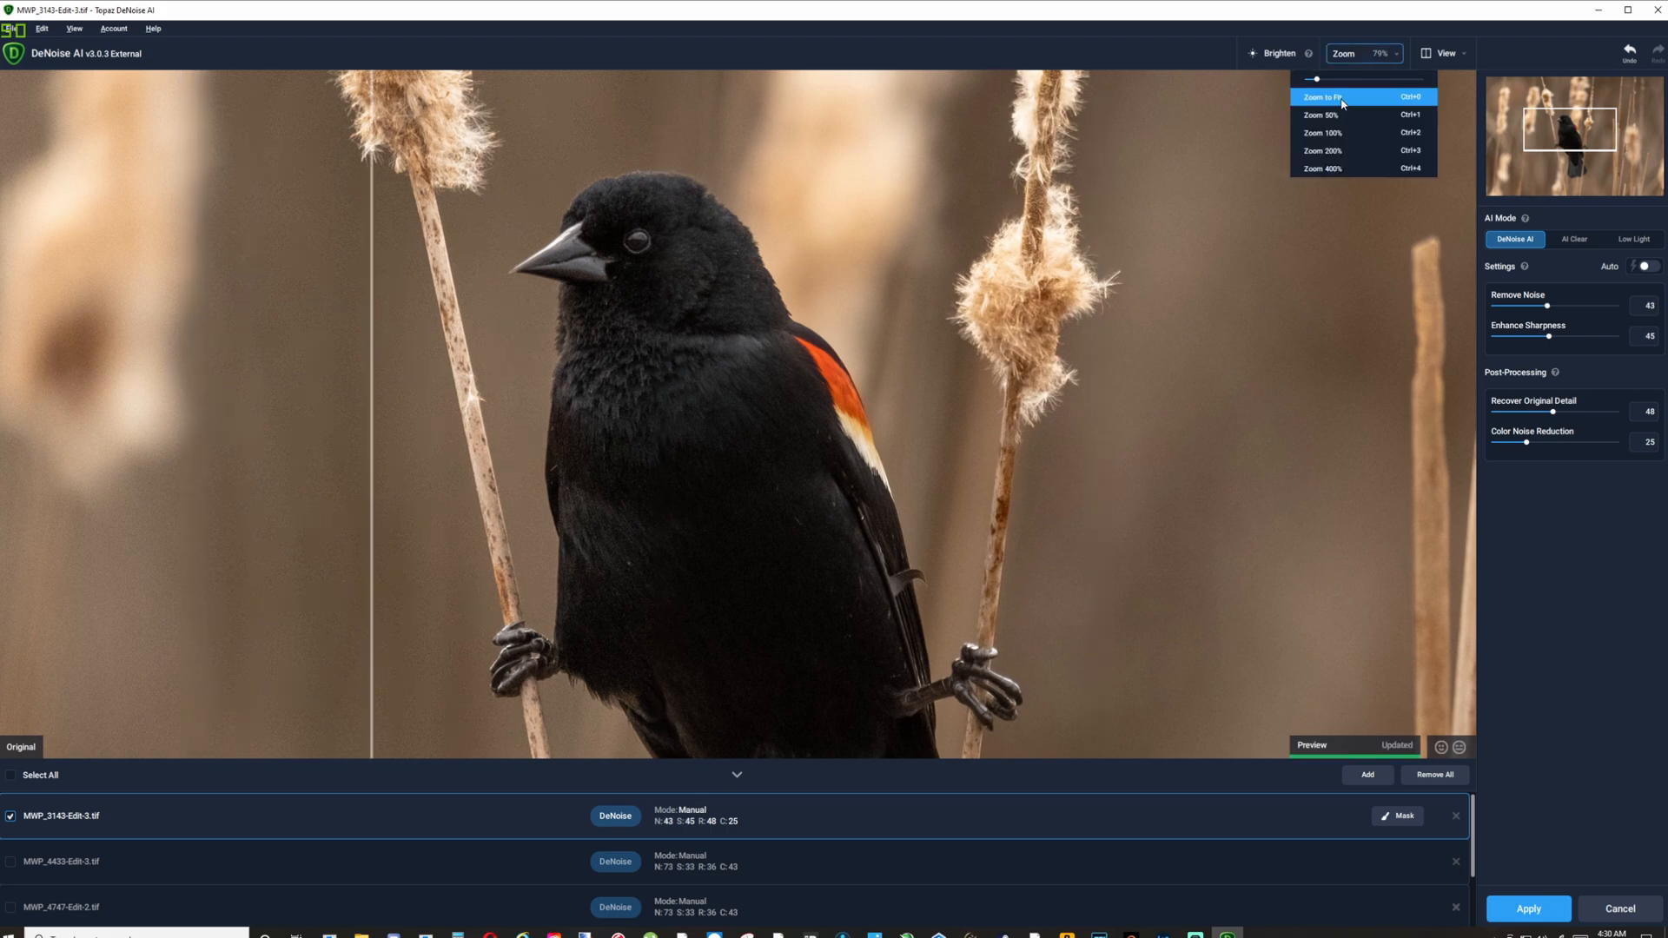
pyautogui.click(1341, 101)
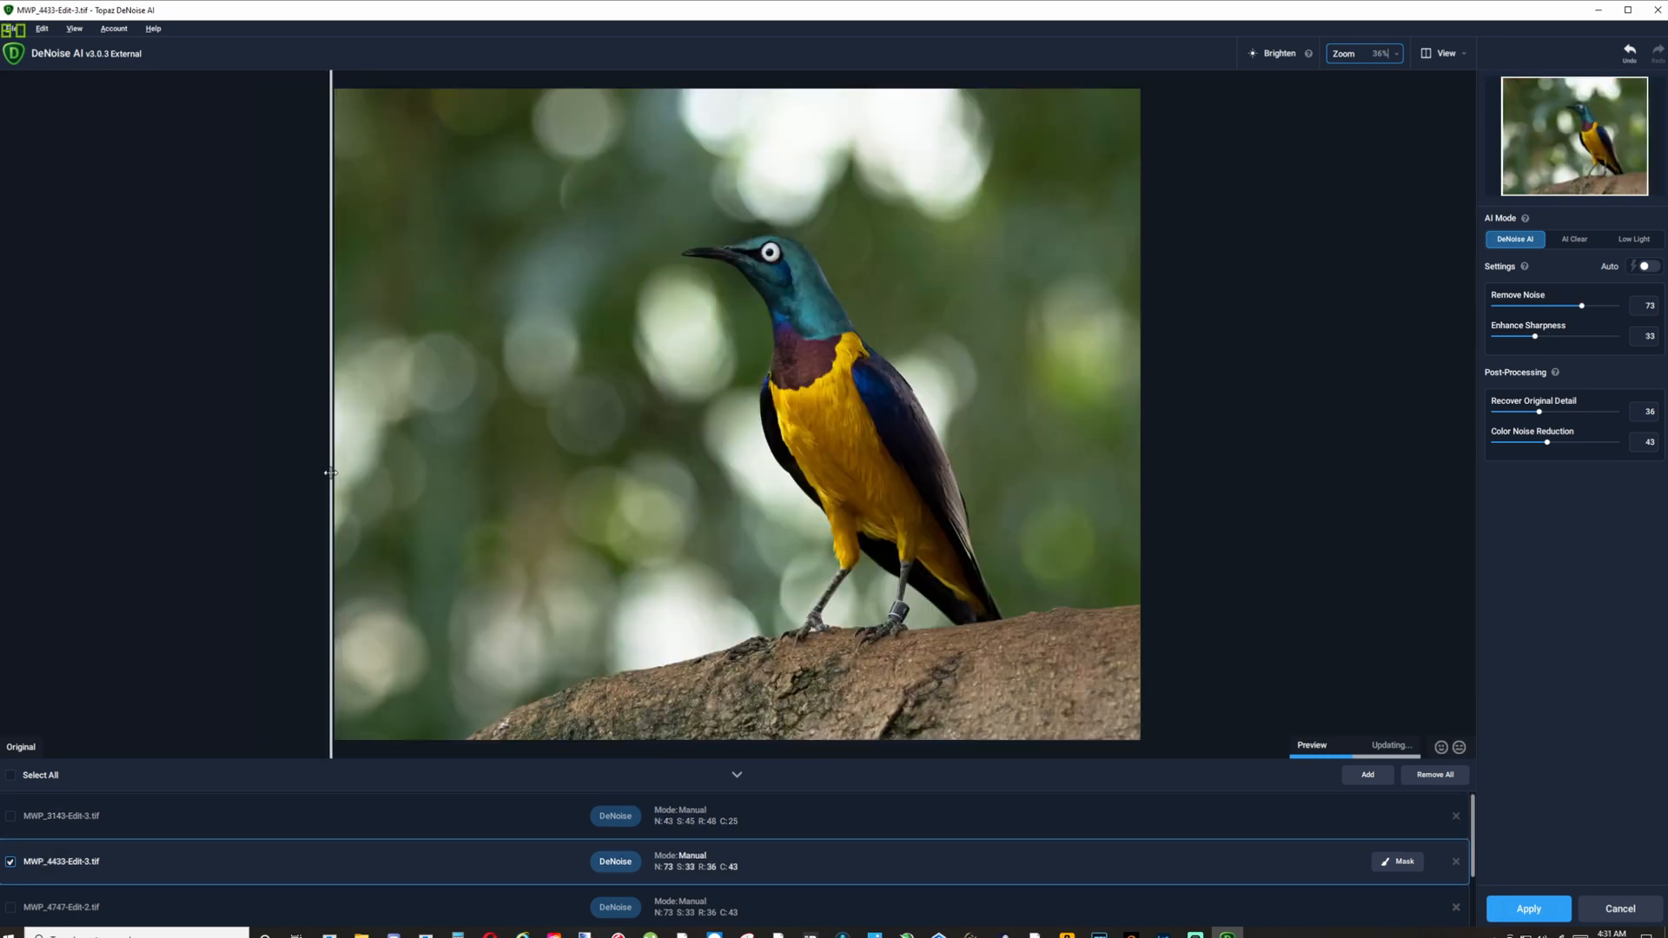
# Step: Set the starling photo's Remove Noise to 31, Enhance Sharpness to 35, Recover Original Detail to 45 and Color Noise Reduction to 26, comparing before and after
pyautogui.moveTo(331, 473); pyautogui.dragTo(657, 426)
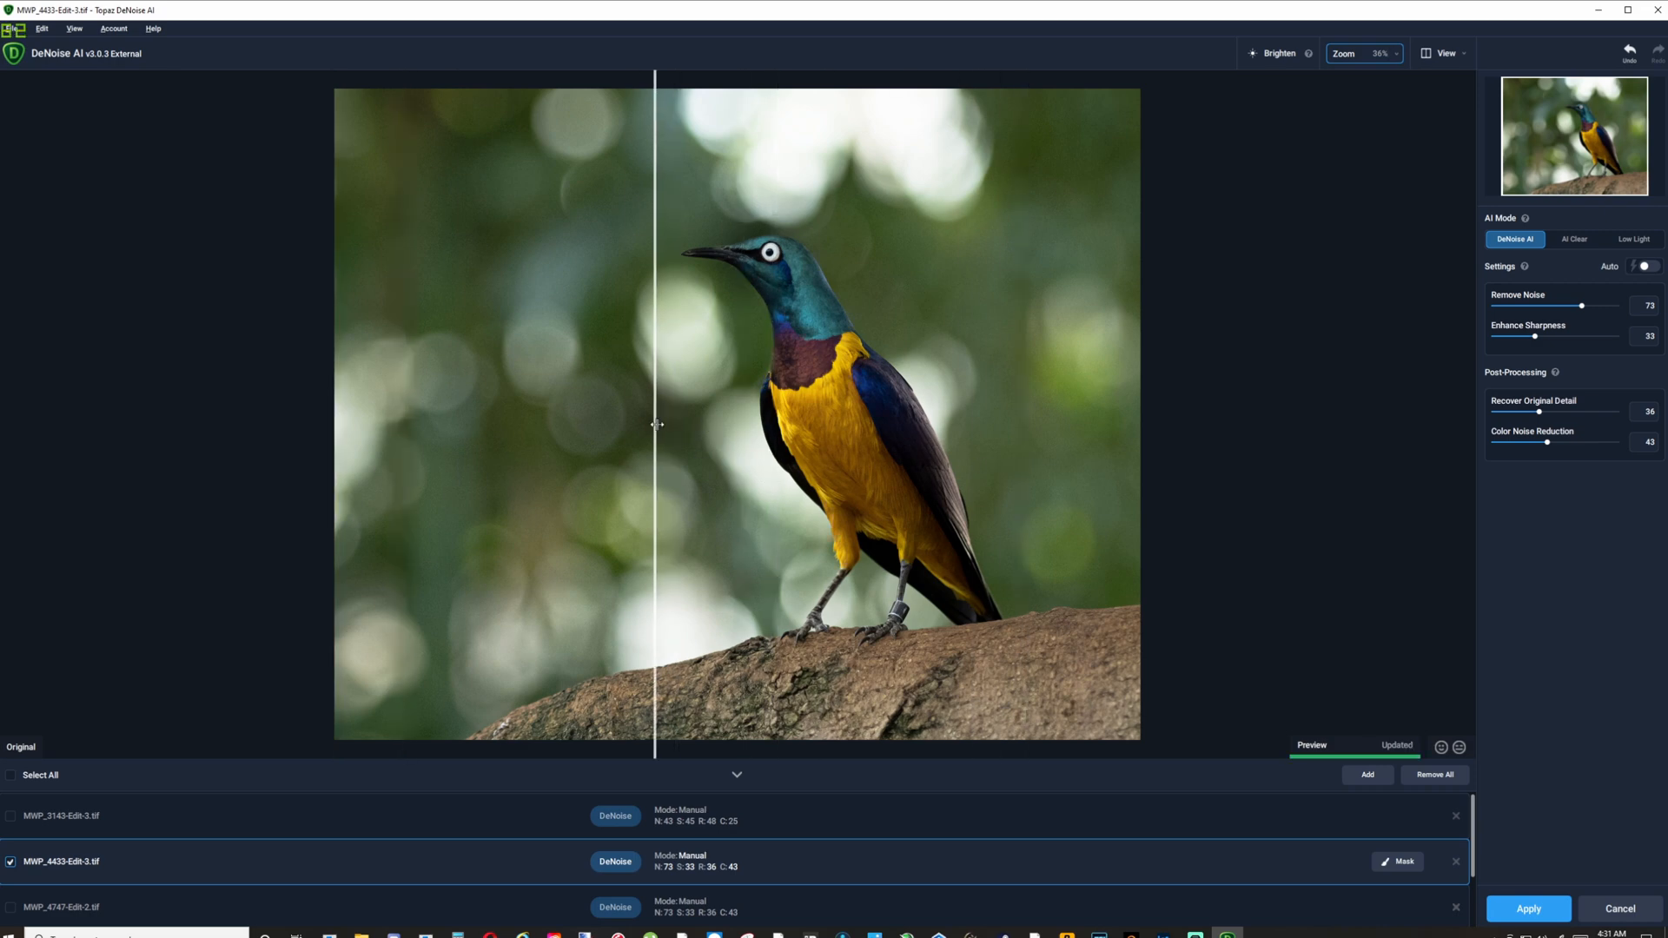
pyautogui.click(1397, 56)
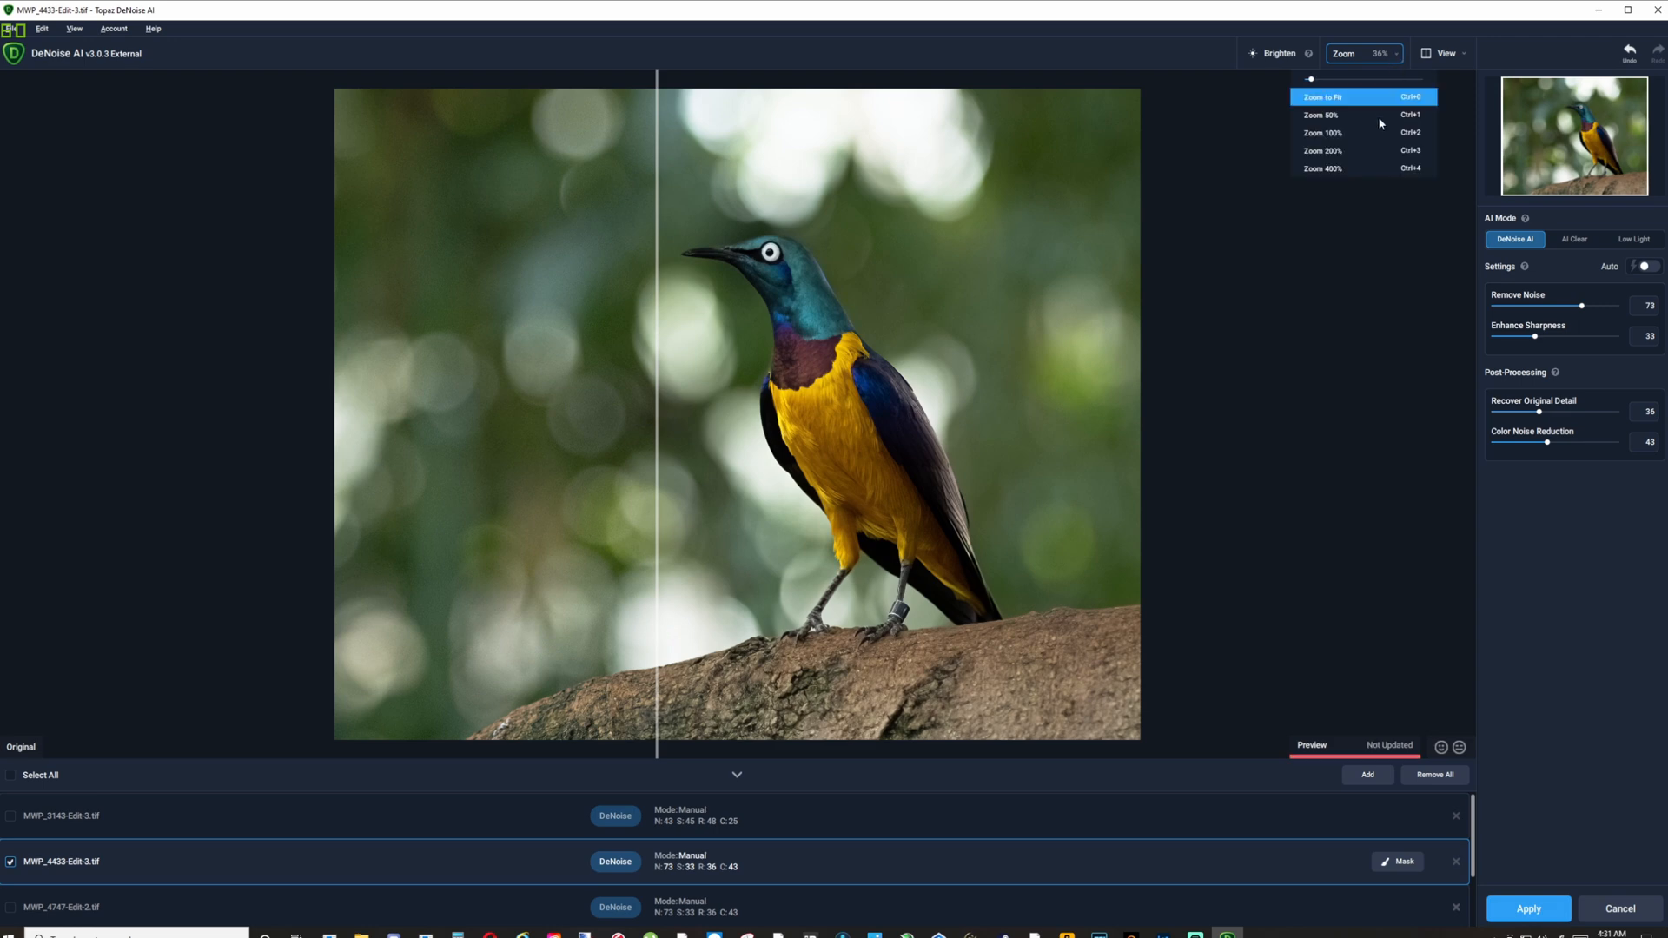
pyautogui.click(1330, 134)
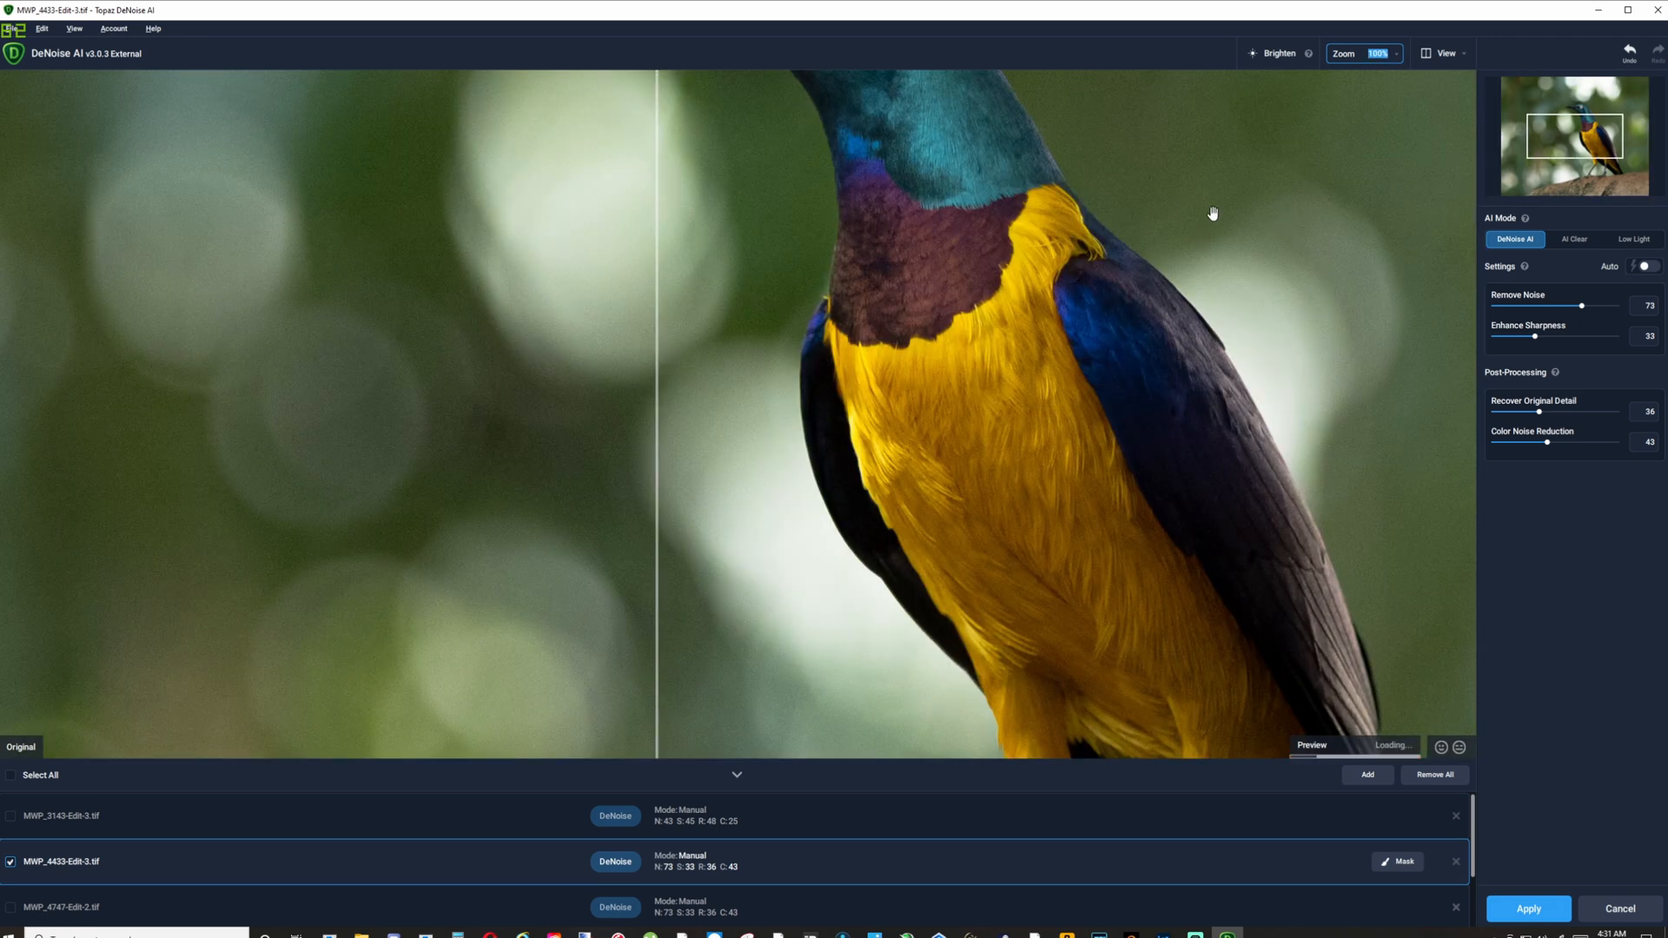
pyautogui.click(1585, 128)
pyautogui.moveTo(1585, 128); pyautogui.dragTo(1578, 111)
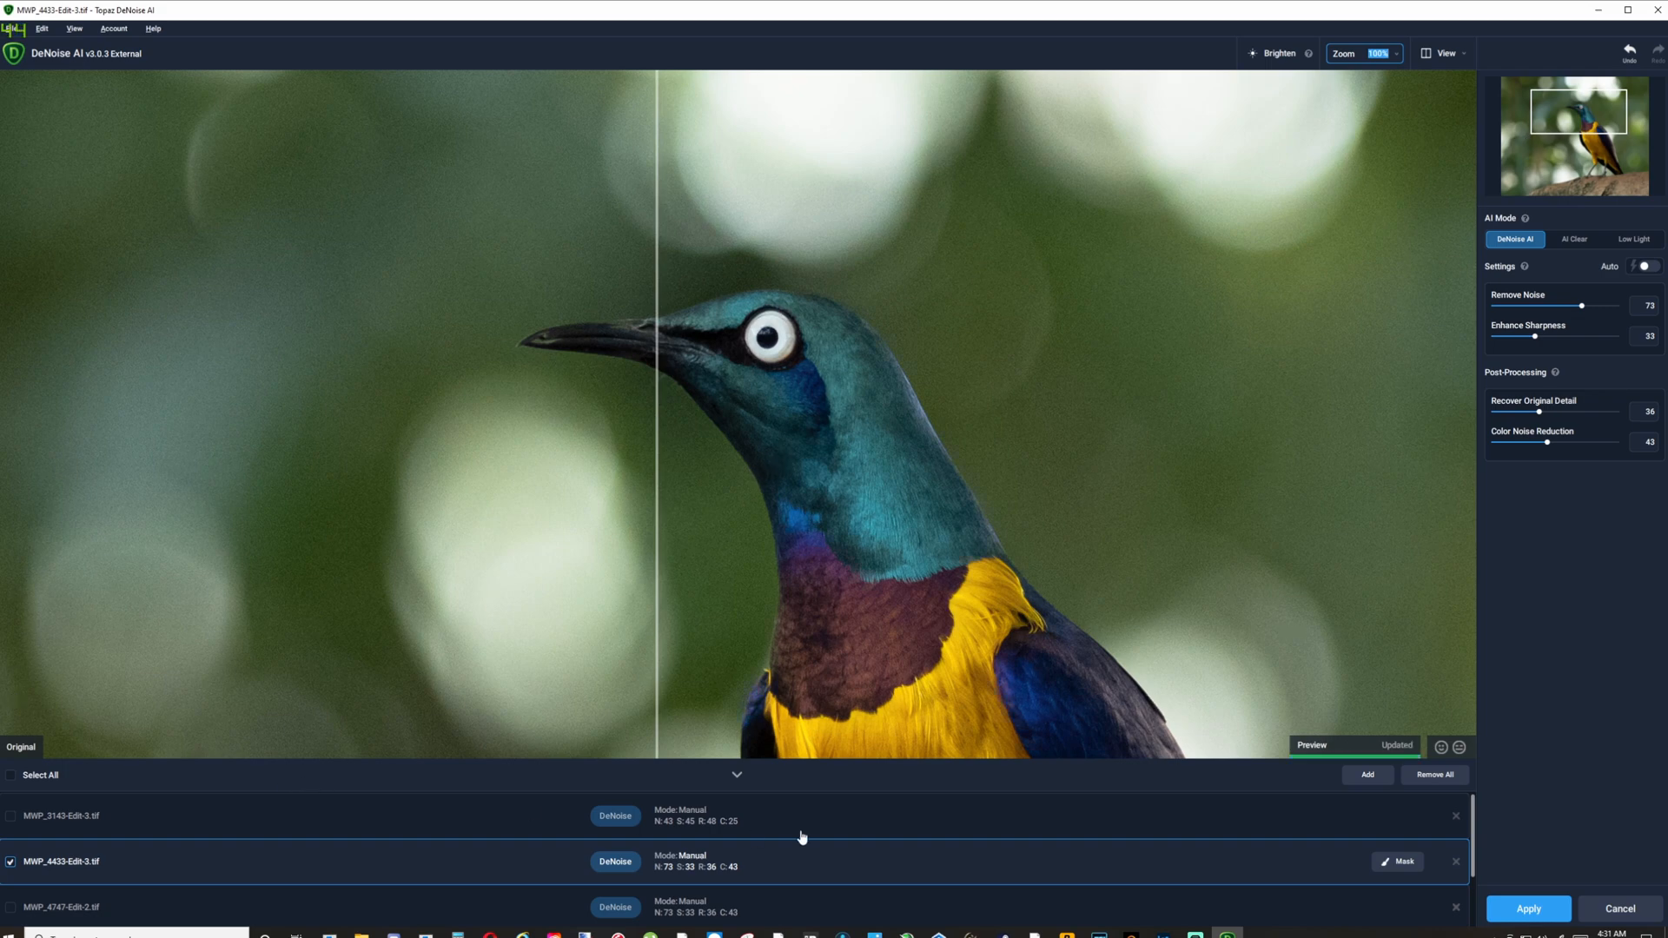
pyautogui.click(737, 777)
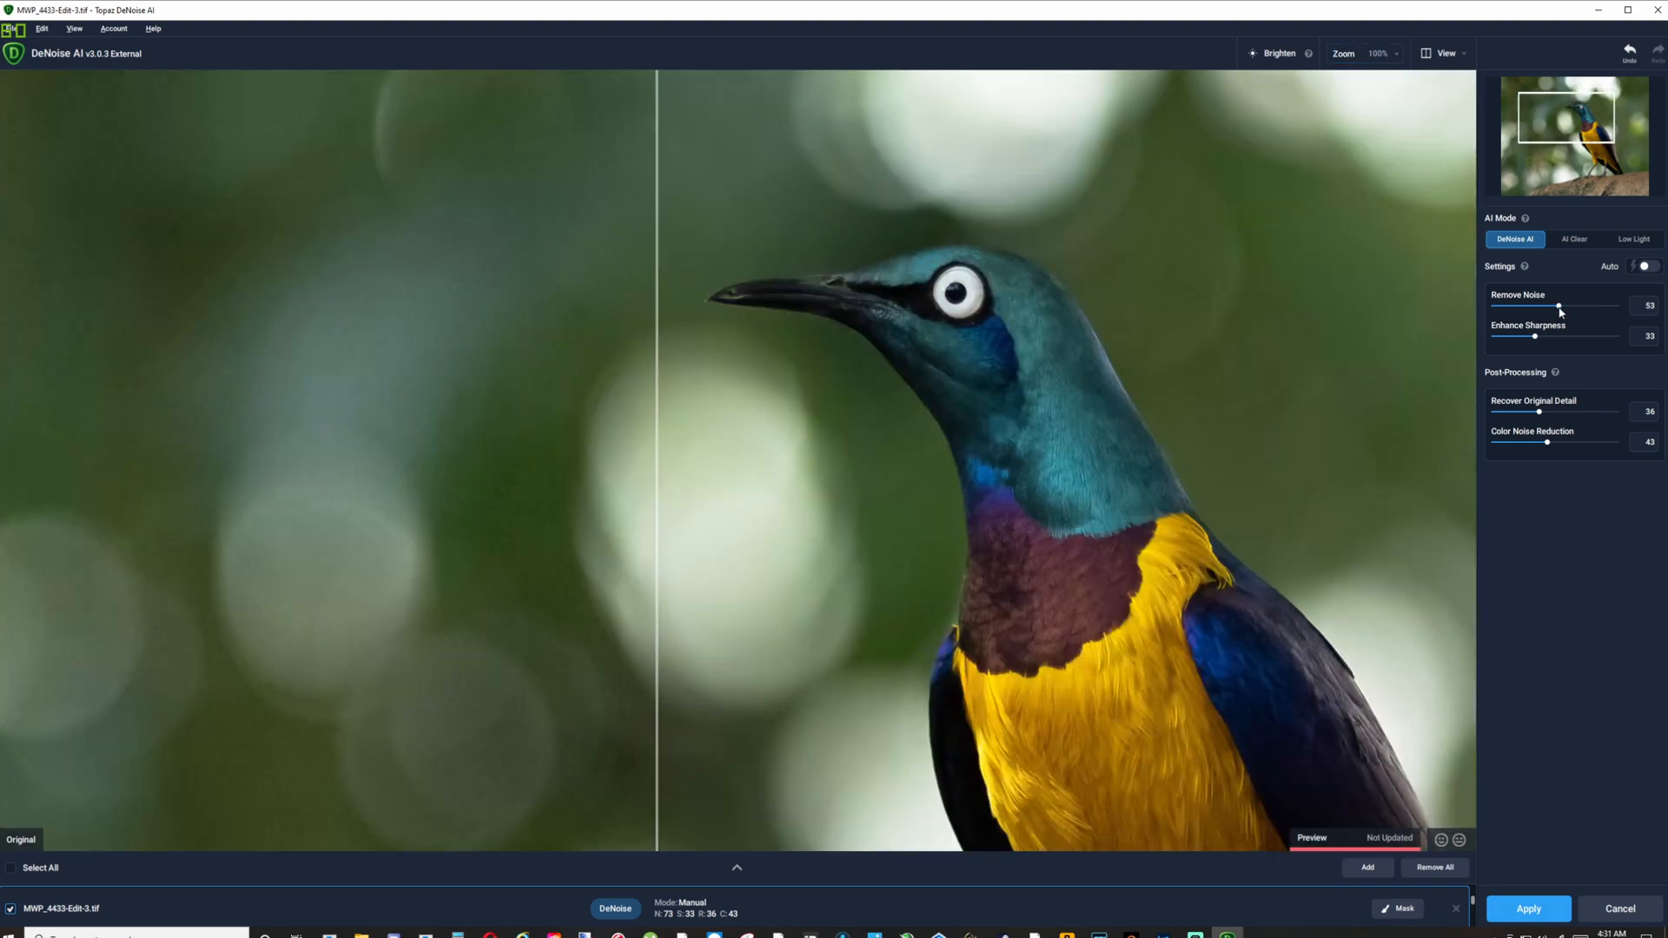
pyautogui.moveTo(1558, 306); pyautogui.dragTo(1551, 306)
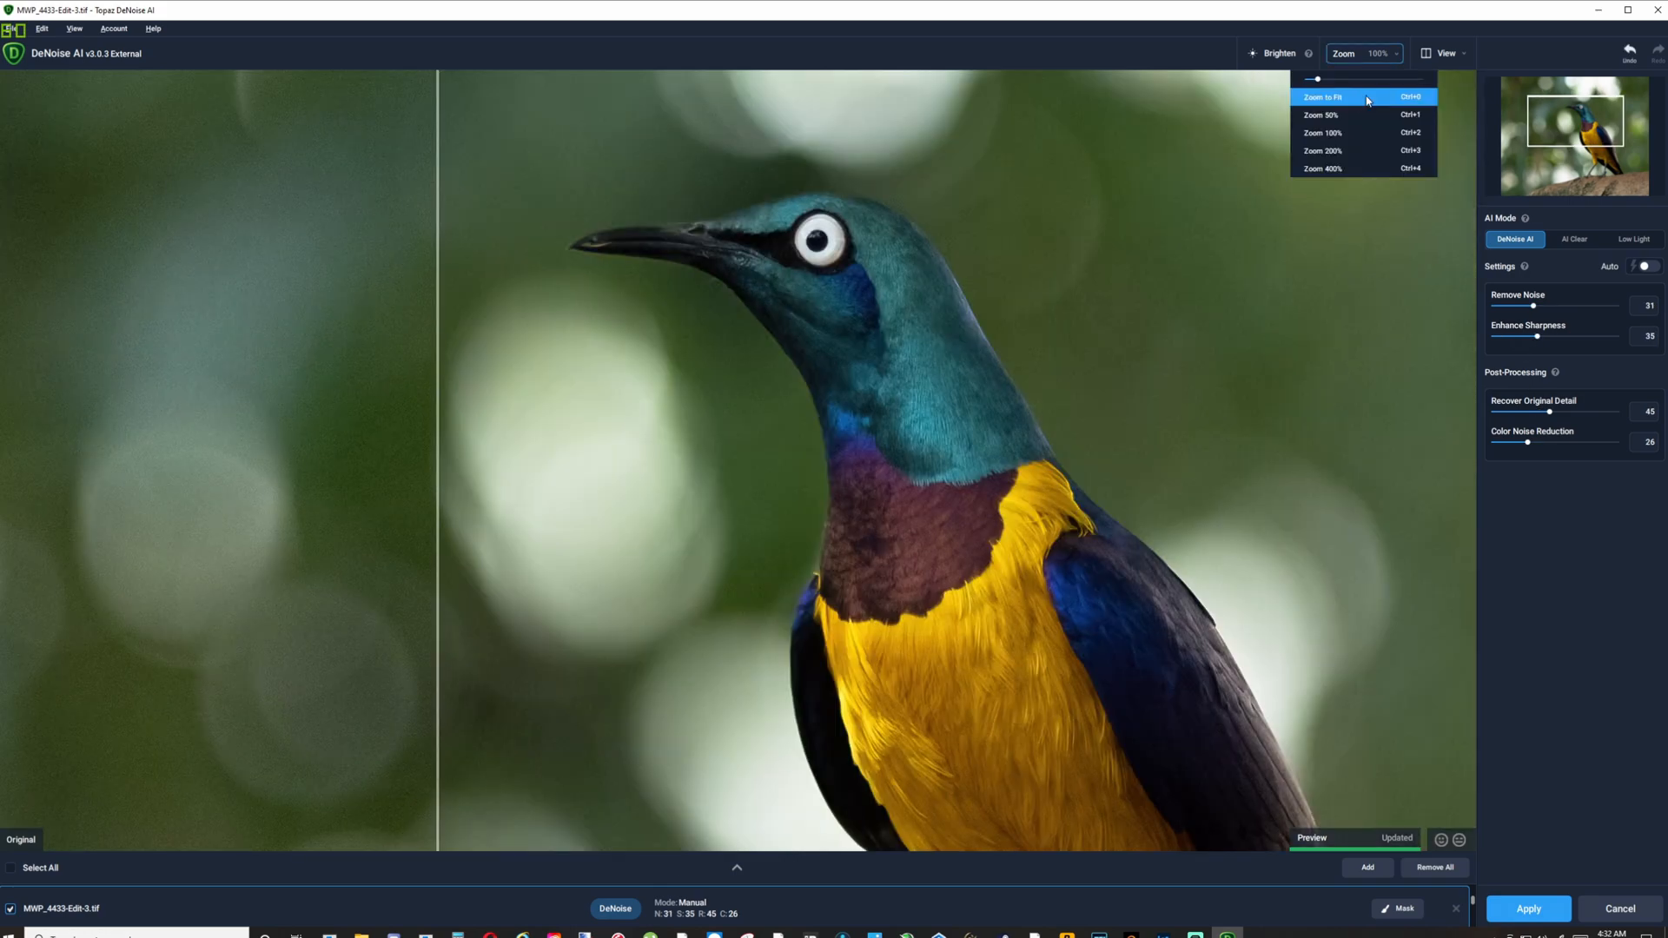
pyautogui.click(1367, 101)
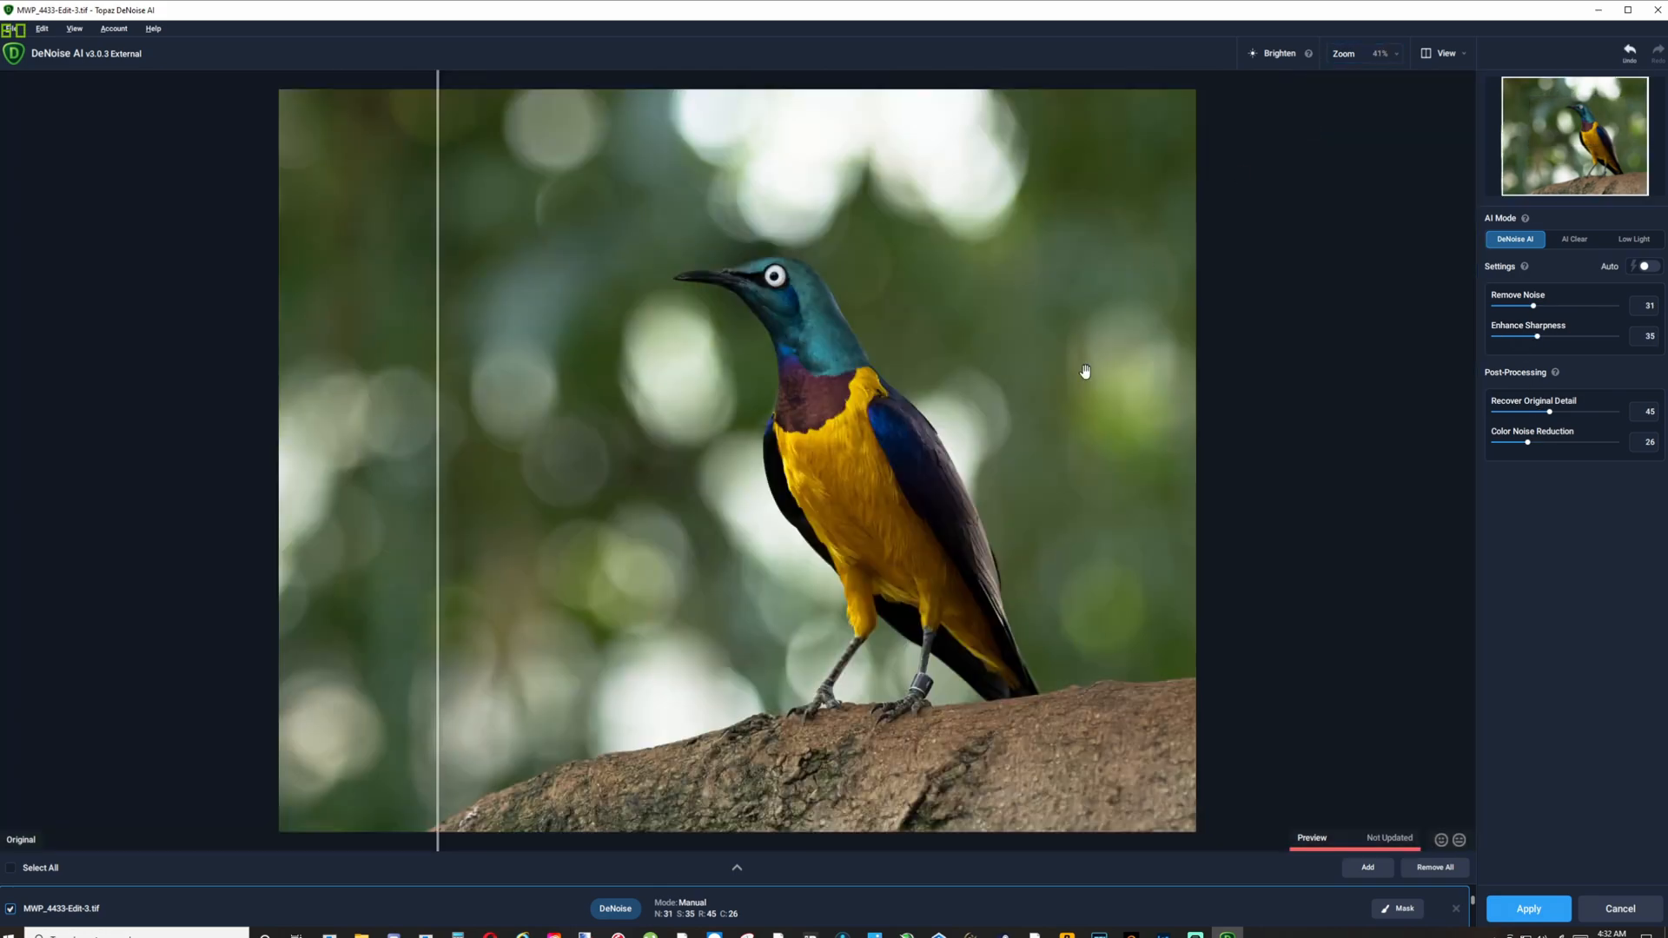
pyautogui.moveTo(1172, 448); pyautogui.dragTo(518, 462)
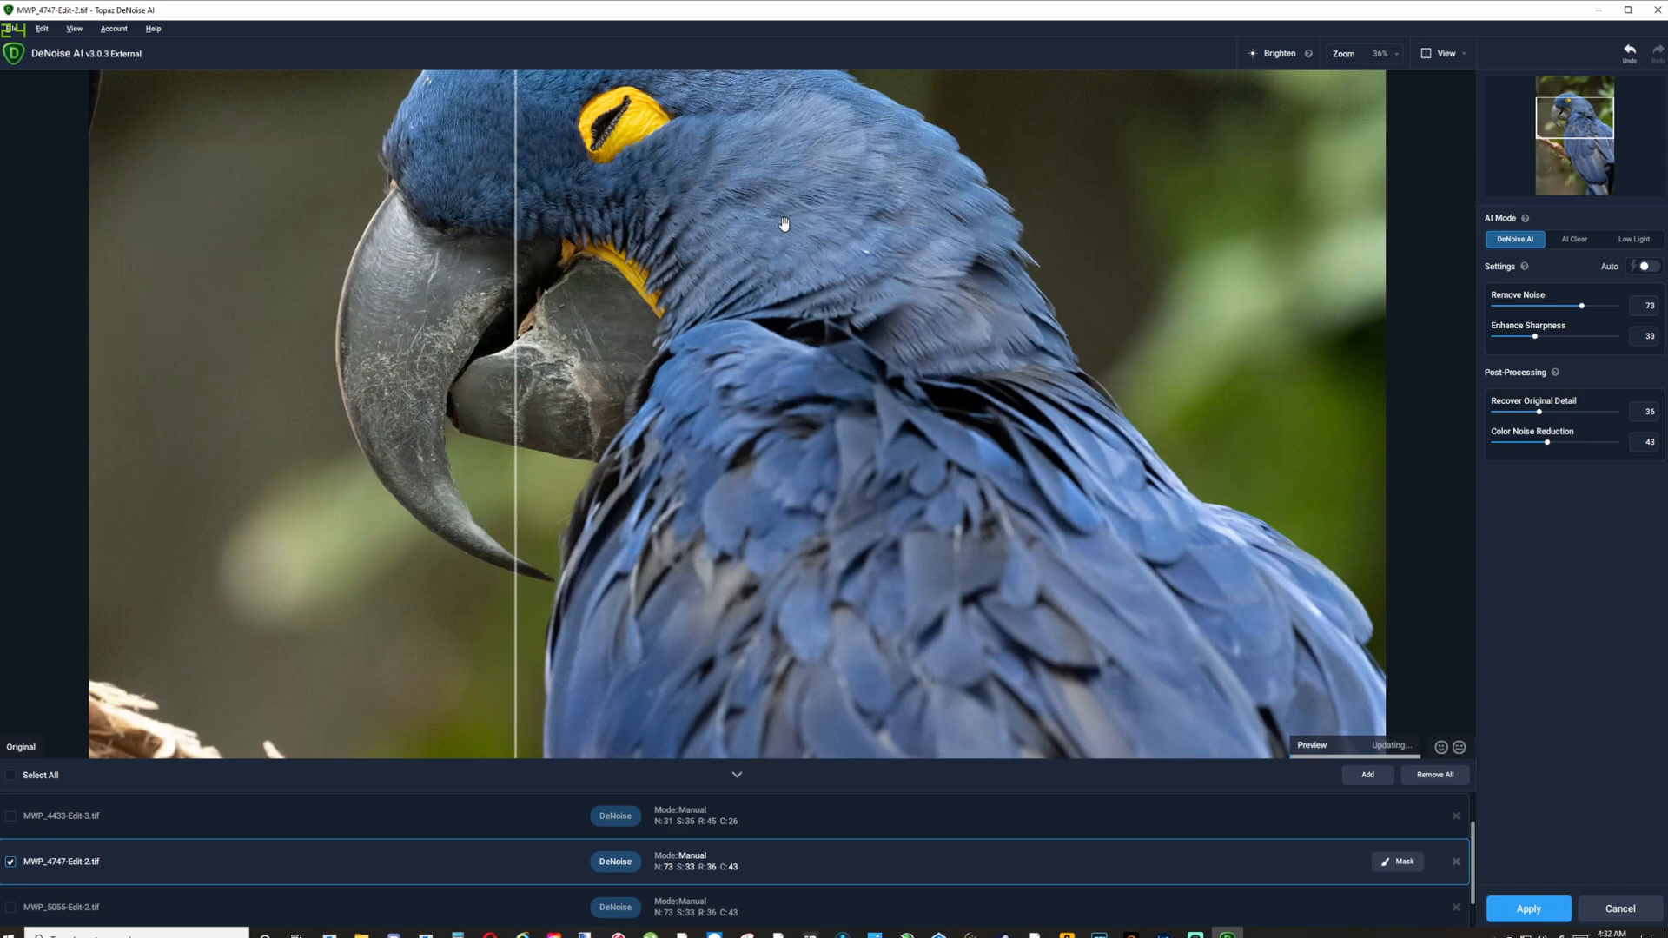
# Step: Try the AI Clear mode on the blue macaw photo and compare its preview with the original around the head
pyautogui.scroll(3, 898, 397)
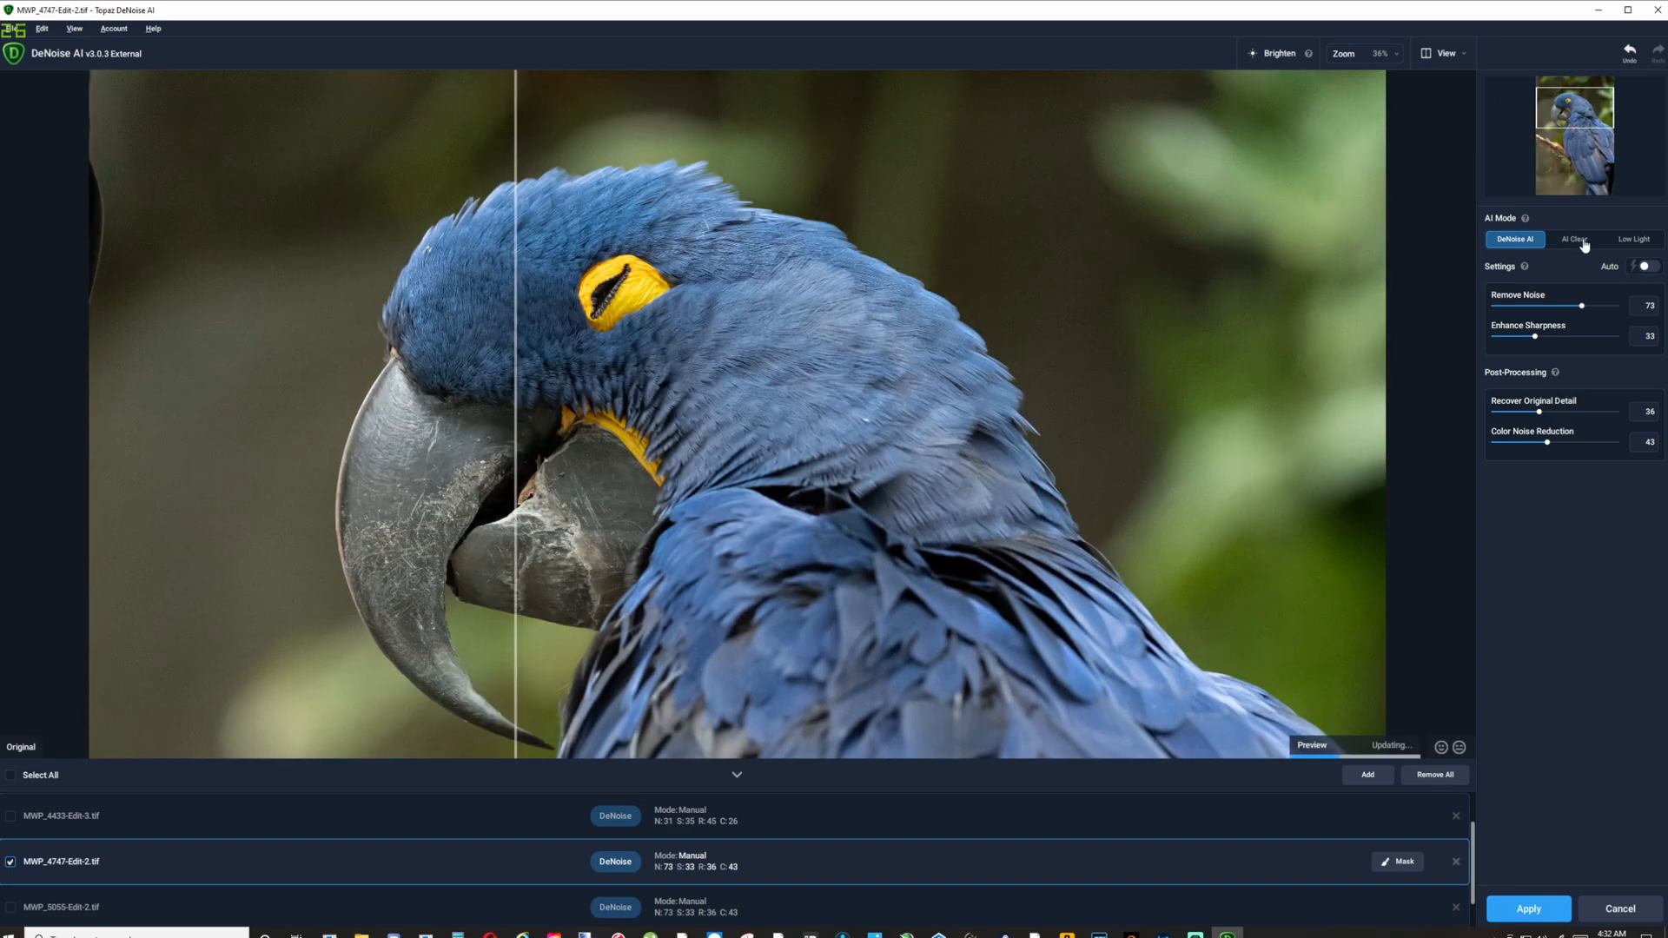
pyautogui.click(1579, 241)
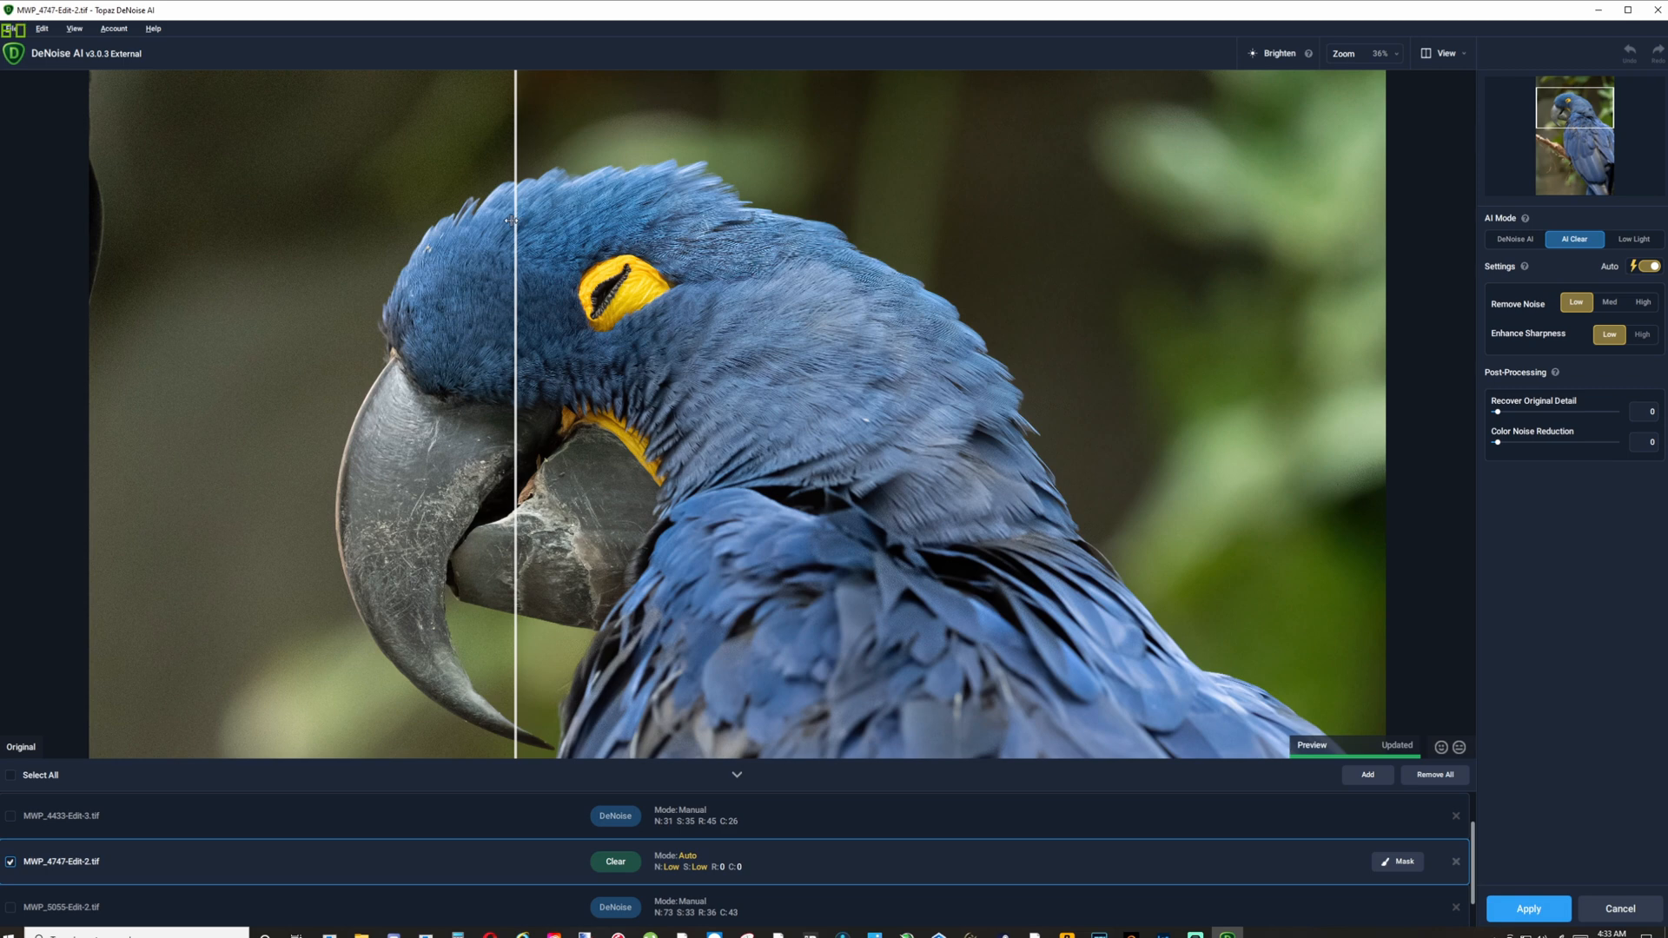
pyautogui.moveTo(513, 220); pyautogui.dragTo(250, 234)
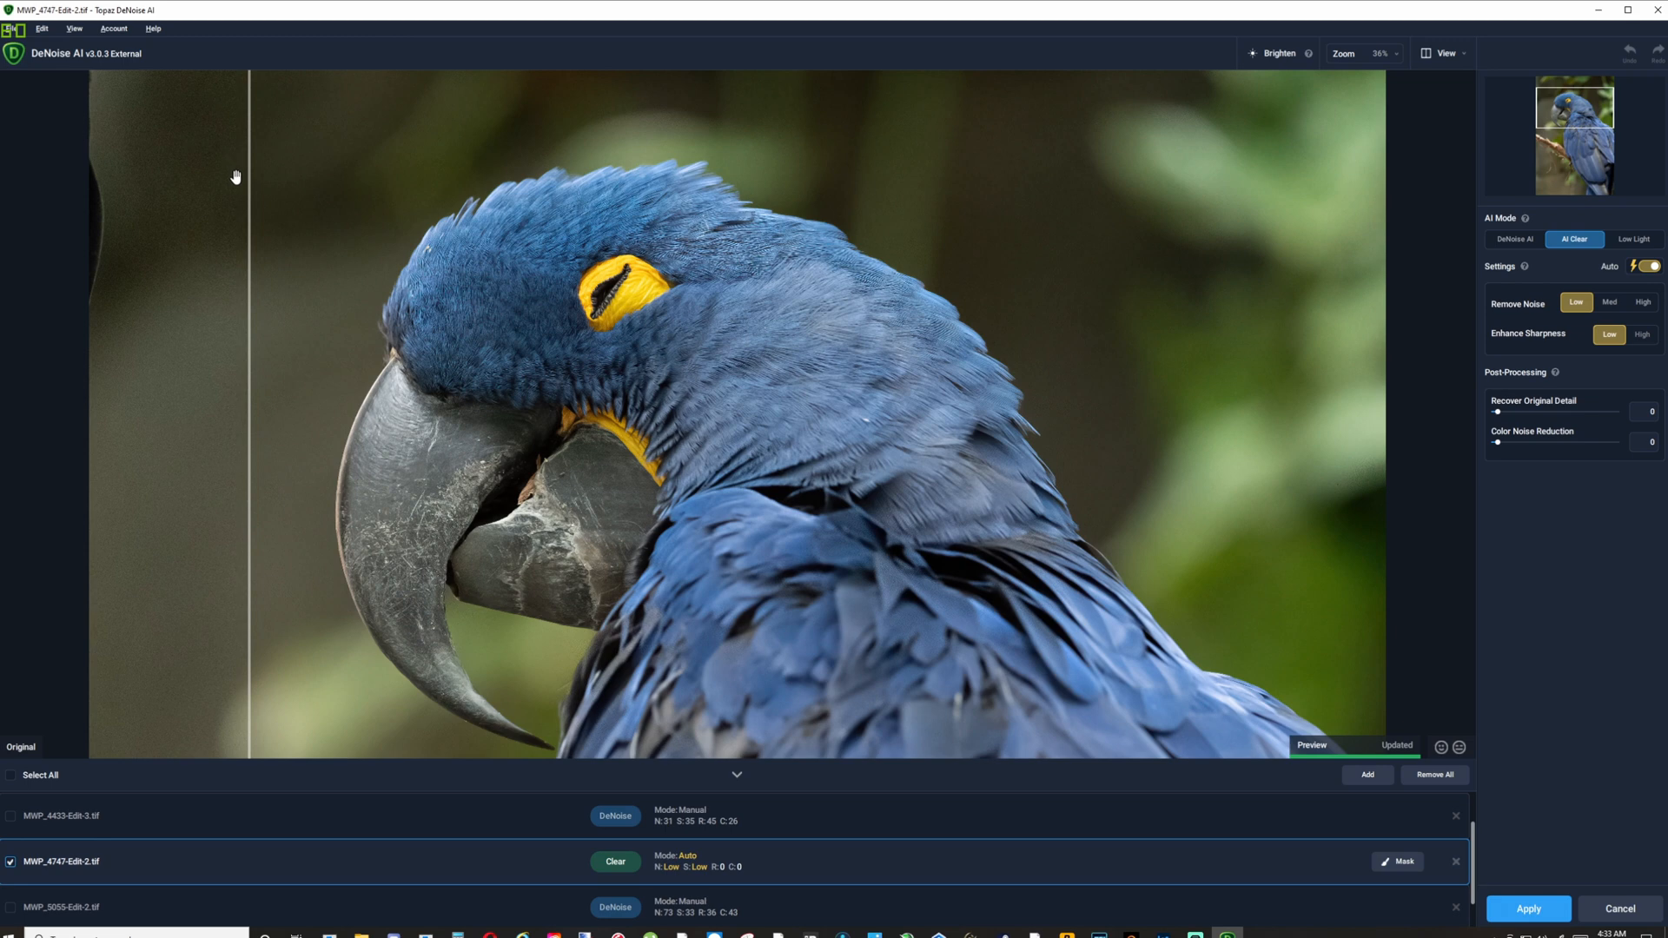
pyautogui.moveTo(257, 210); pyautogui.dragTo(332, 211)
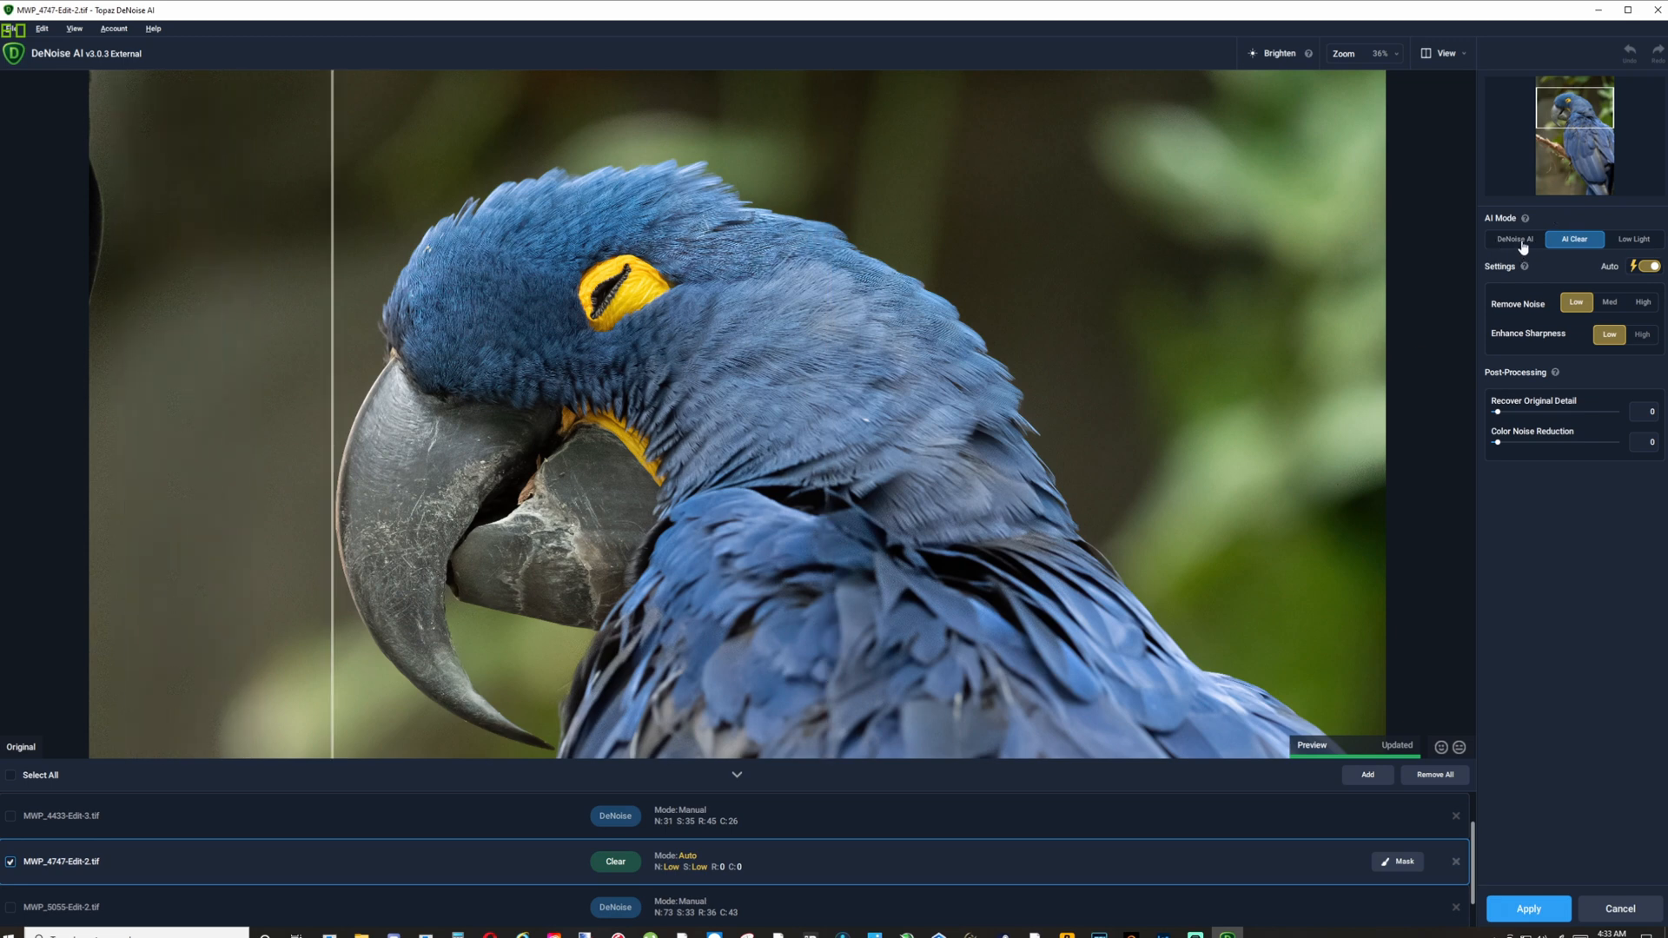
# Step: In DeNoise AI mode, set the macaw's Remove Noise to 47, Enhance Sharpness to 25, Recover Original Detail to 41 and Color Noise Reduction to 23
pyautogui.click(1516, 240)
pyautogui.moveTo(1581, 306); pyautogui.dragTo(1562, 306)
pyautogui.click(1527, 337)
pyautogui.click(1545, 414)
pyautogui.moveTo(1548, 442); pyautogui.dragTo(1532, 444)
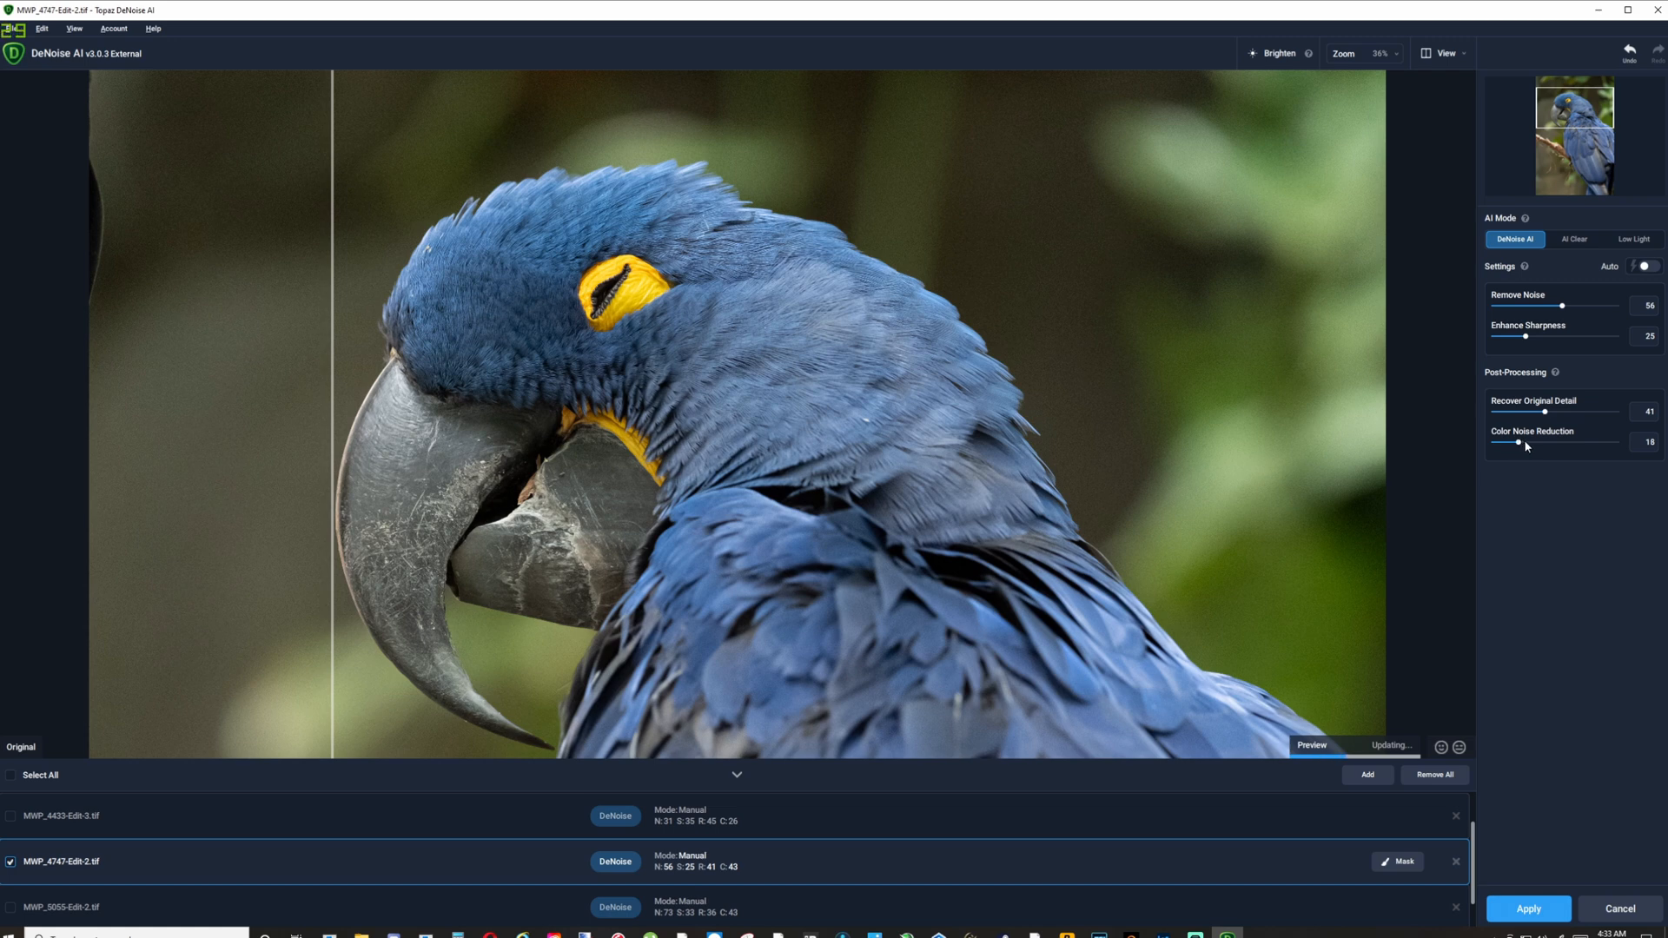
pyautogui.moveTo(1525, 444); pyautogui.dragTo(1525, 444)
pyautogui.moveTo(1207, 345); pyautogui.dragTo(618, 346)
pyautogui.click(1364, 53)
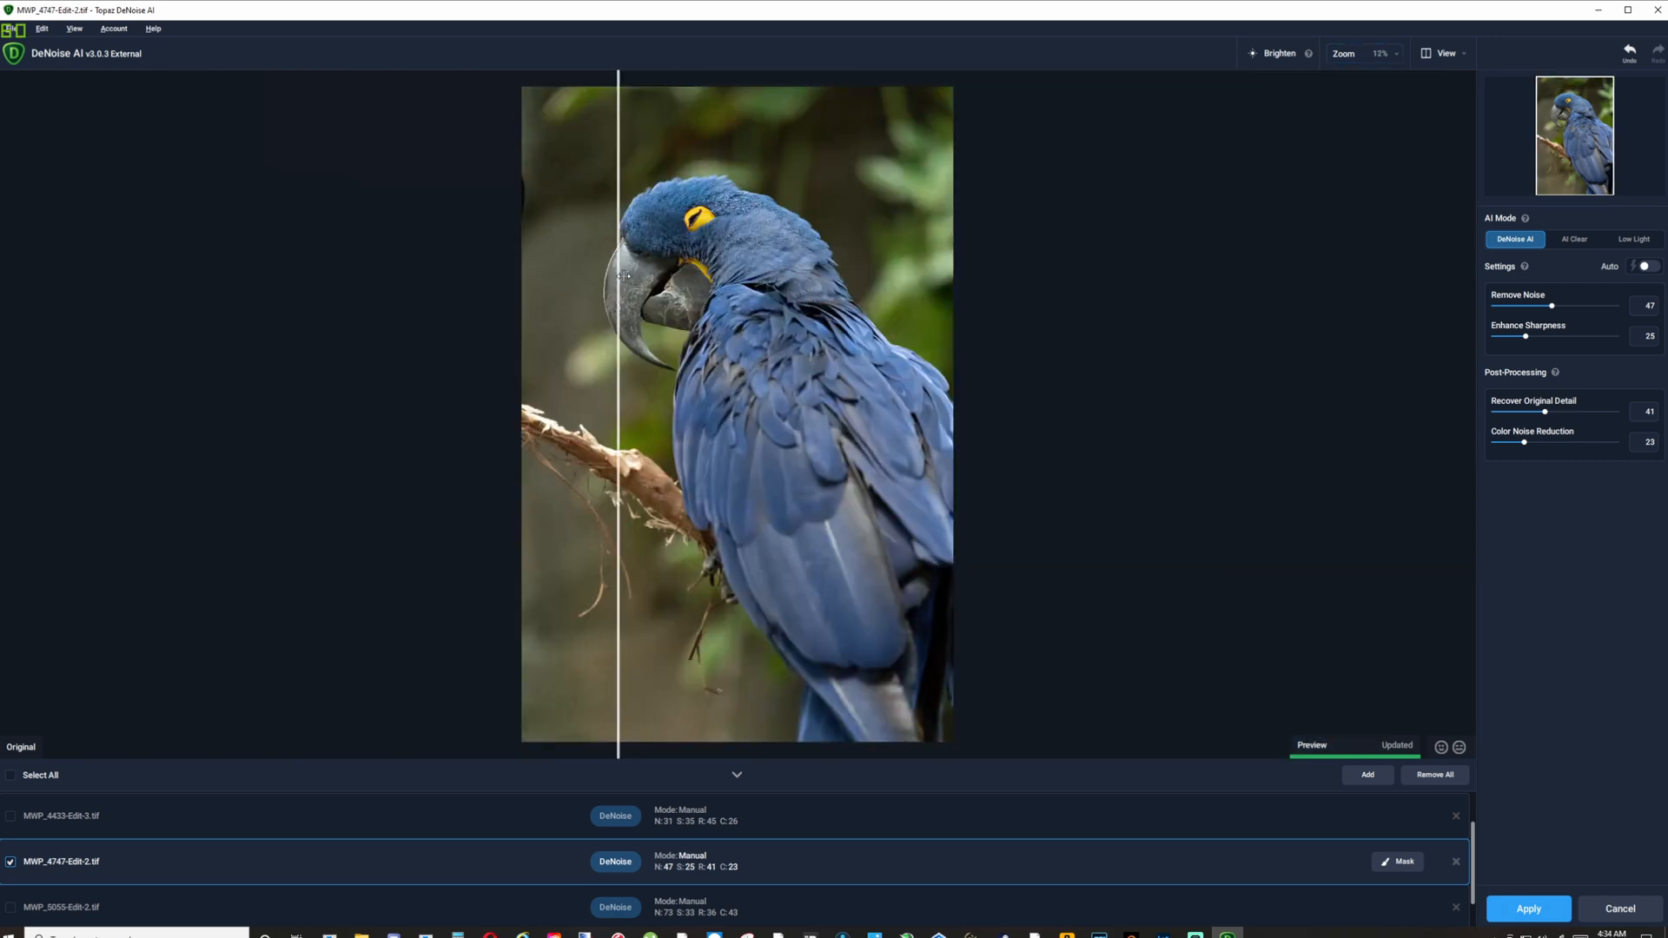
pyautogui.moveTo(622, 277); pyautogui.dragTo(539, 304)
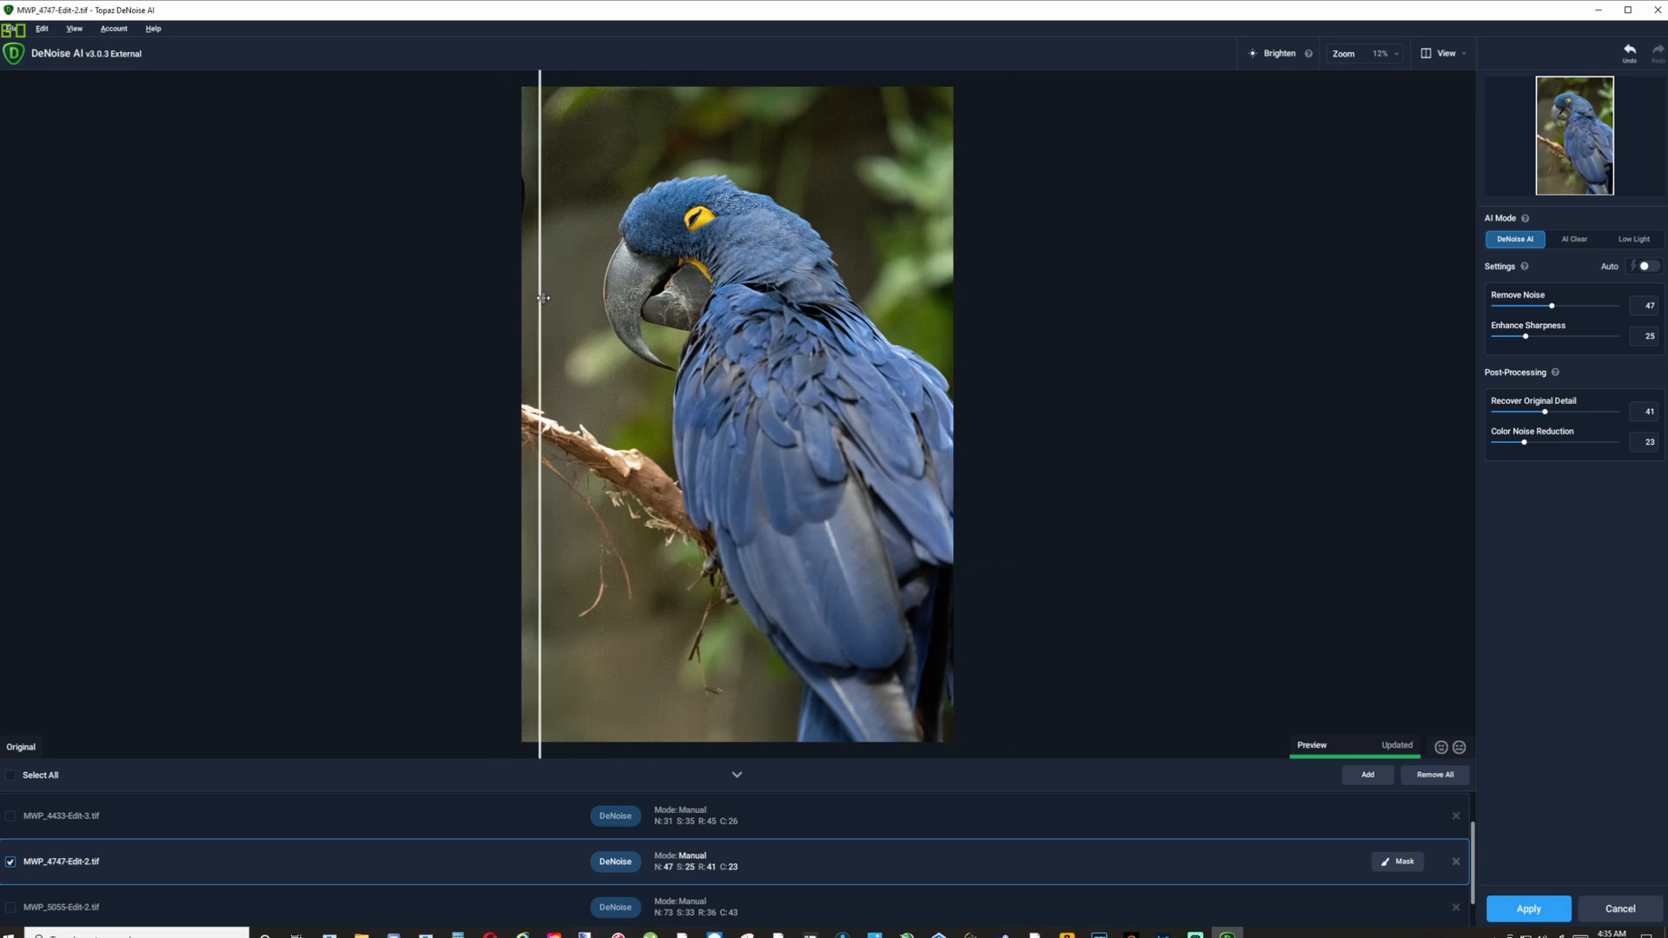
# Step: Set the flamingo photo's Remove Noise to 45, Enhance Sharpness to 33 and Color Noise Reduction to 21, checking the eye area at 100%
pyautogui.click(573, 907)
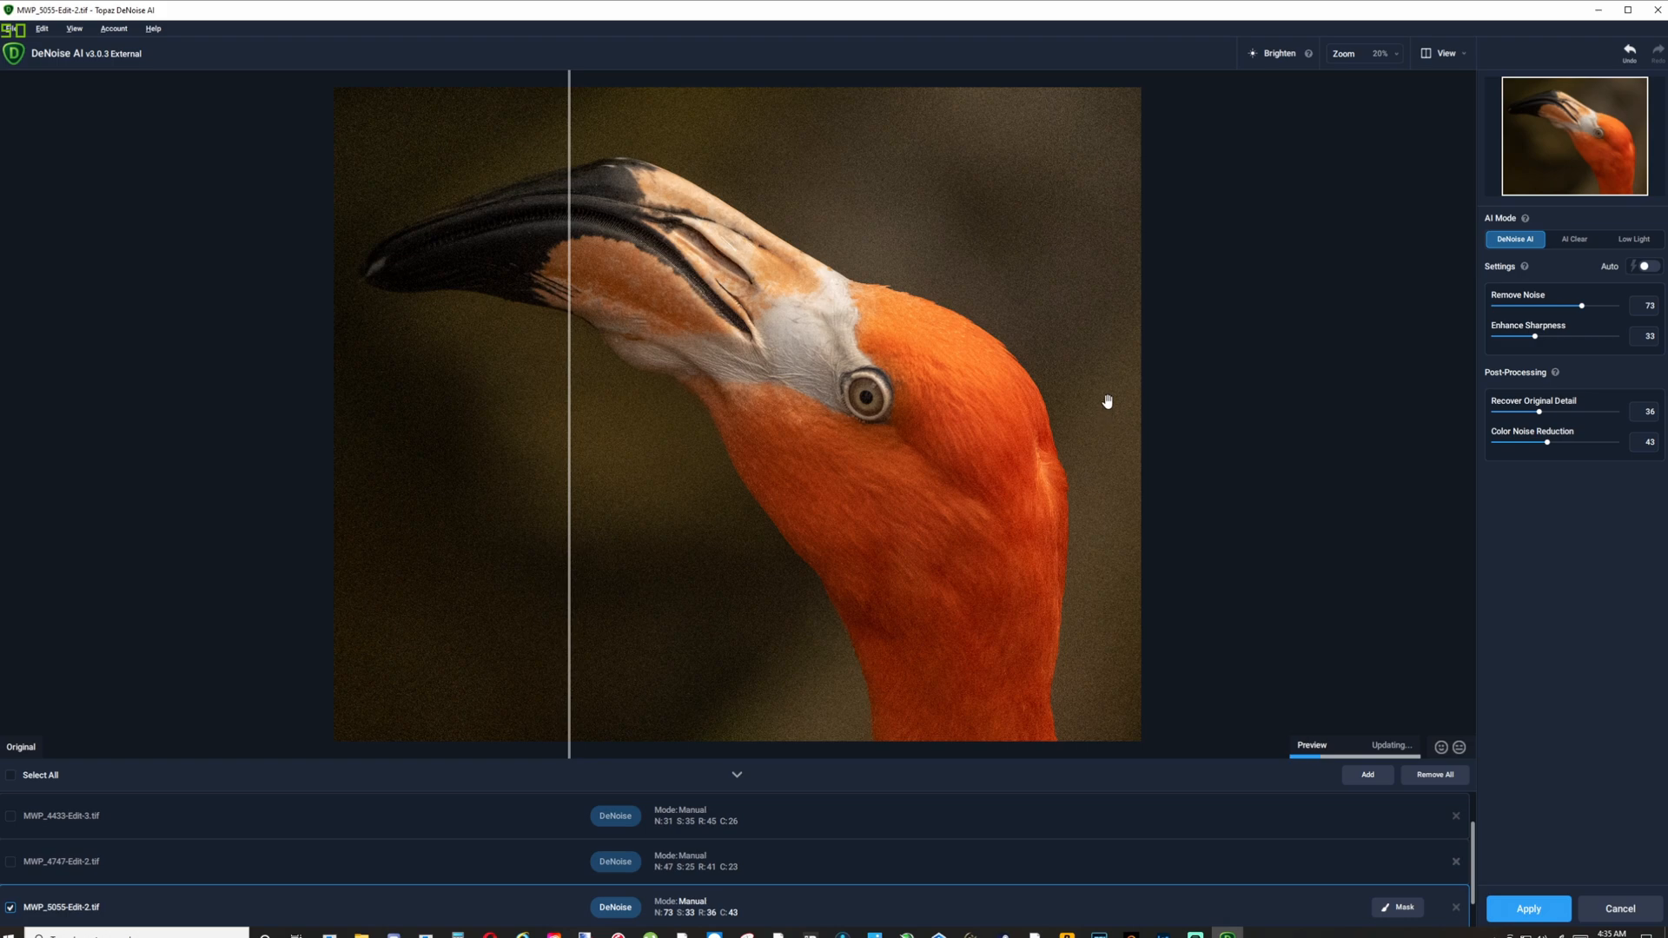
pyautogui.moveTo(569, 470); pyautogui.dragTo(1384, 475)
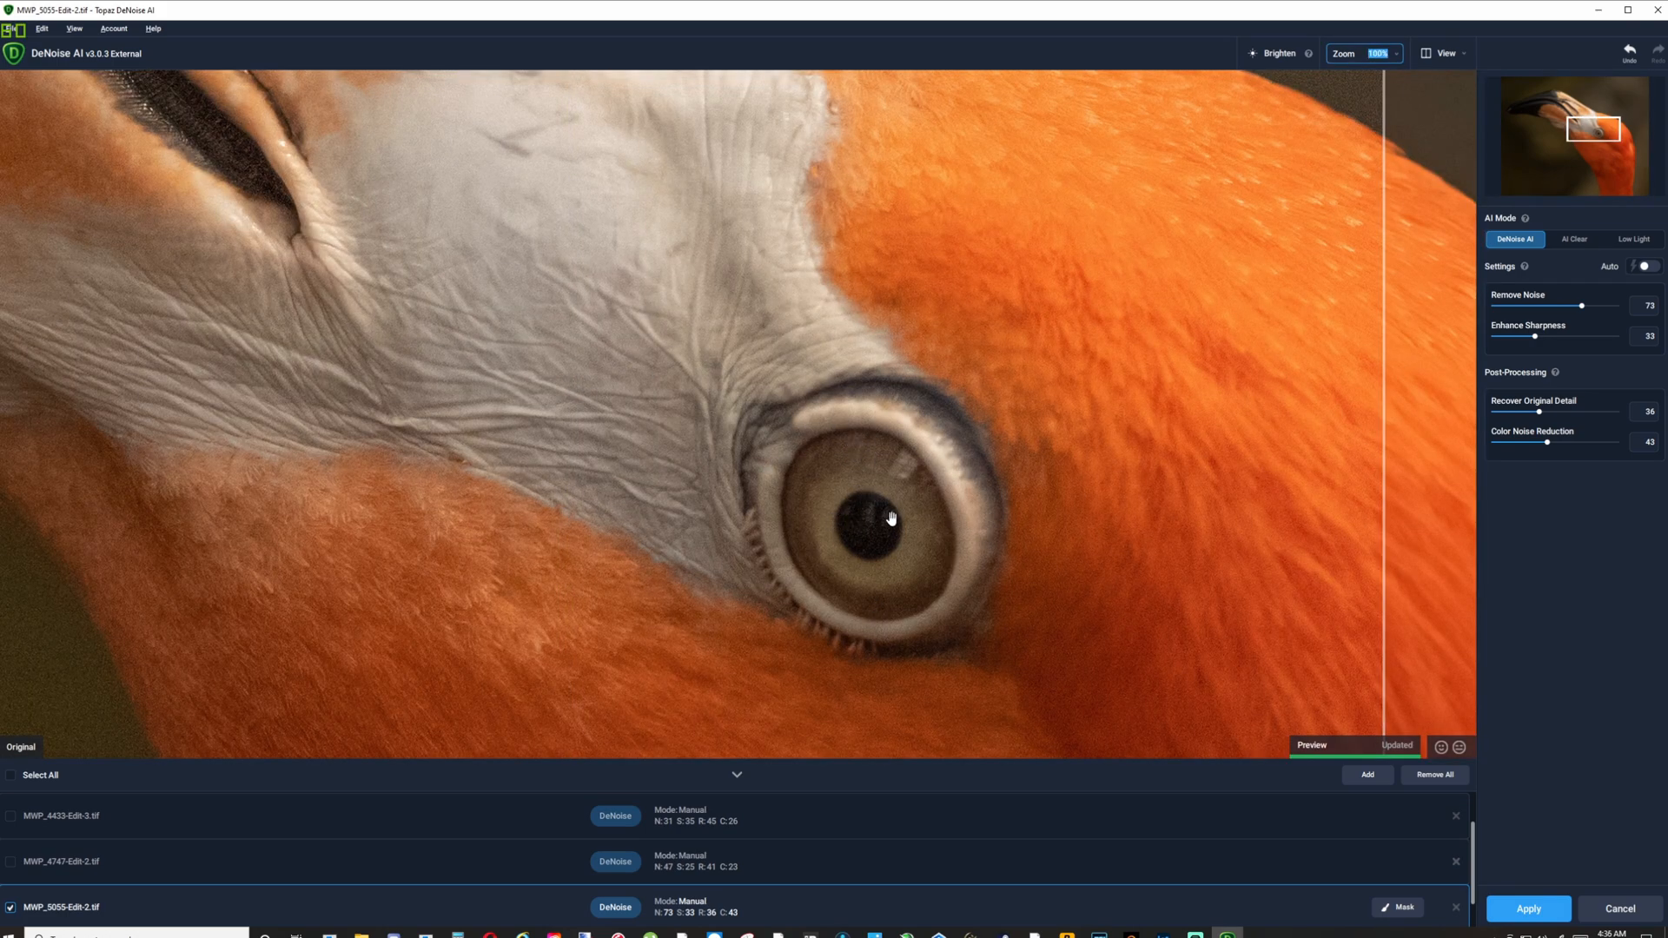
pyautogui.click(1565, 305)
pyautogui.moveTo(689, 373); pyautogui.dragTo(758, 417)
pyautogui.moveTo(282, 229); pyautogui.dragTo(360, 295)
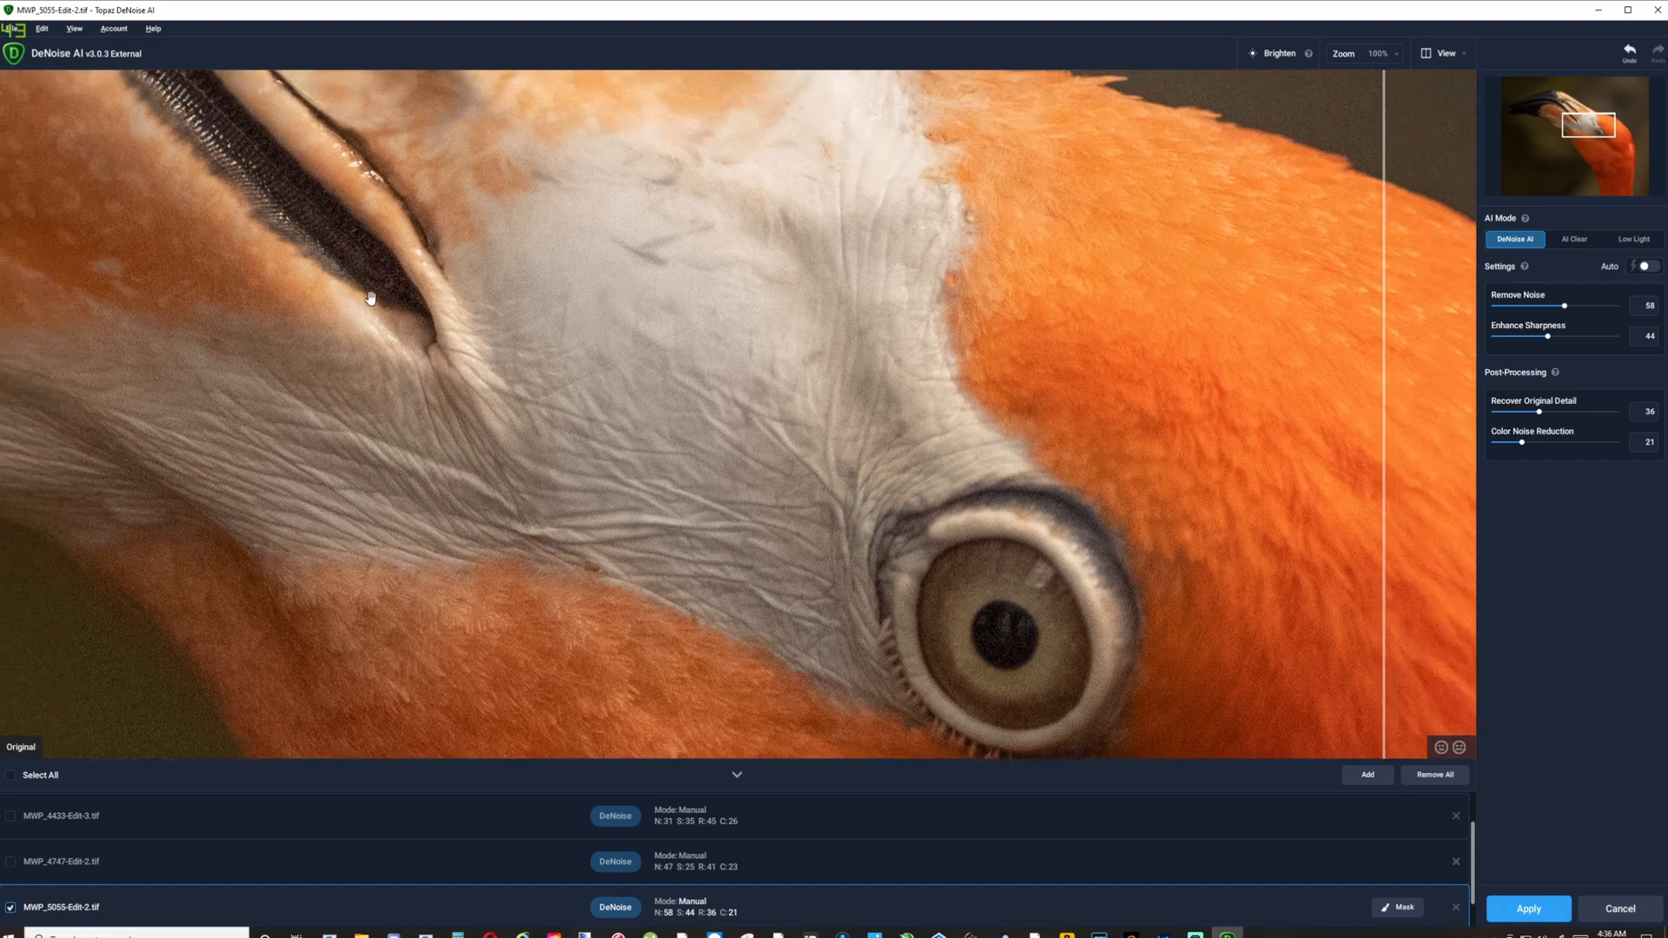
pyautogui.moveTo(1384, 502); pyautogui.dragTo(727, 360)
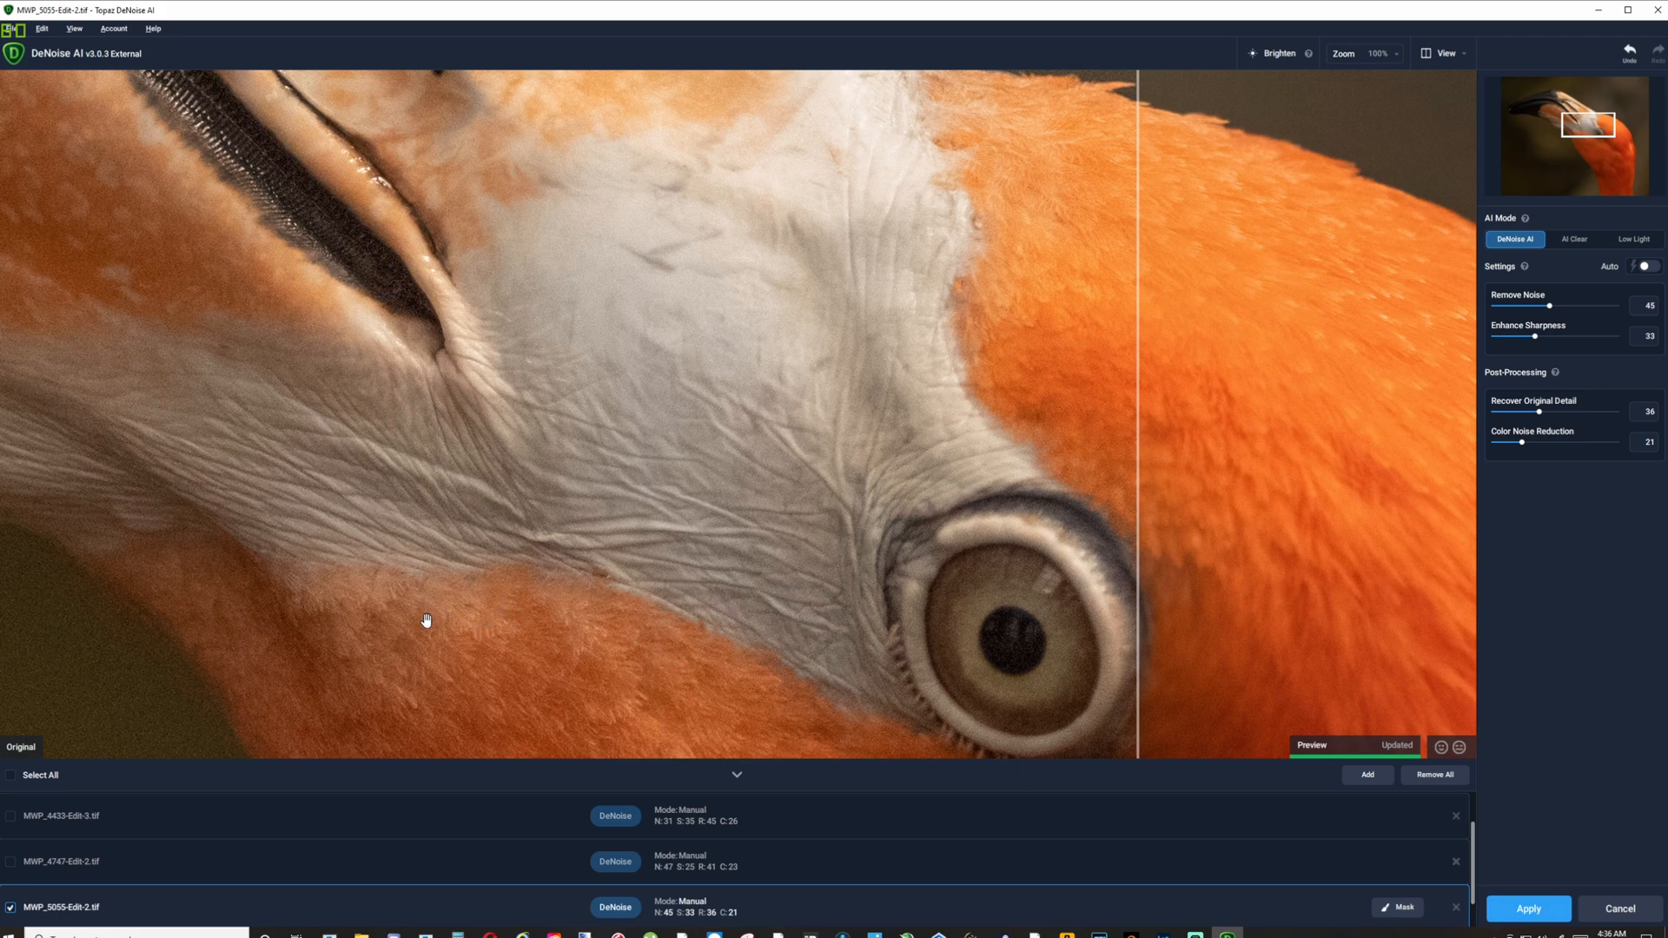
# Step: Compare the flamingo's denoised preview with the original across the eye, beak and whole head
pyautogui.moveTo(1143, 504); pyautogui.dragTo(545, 365)
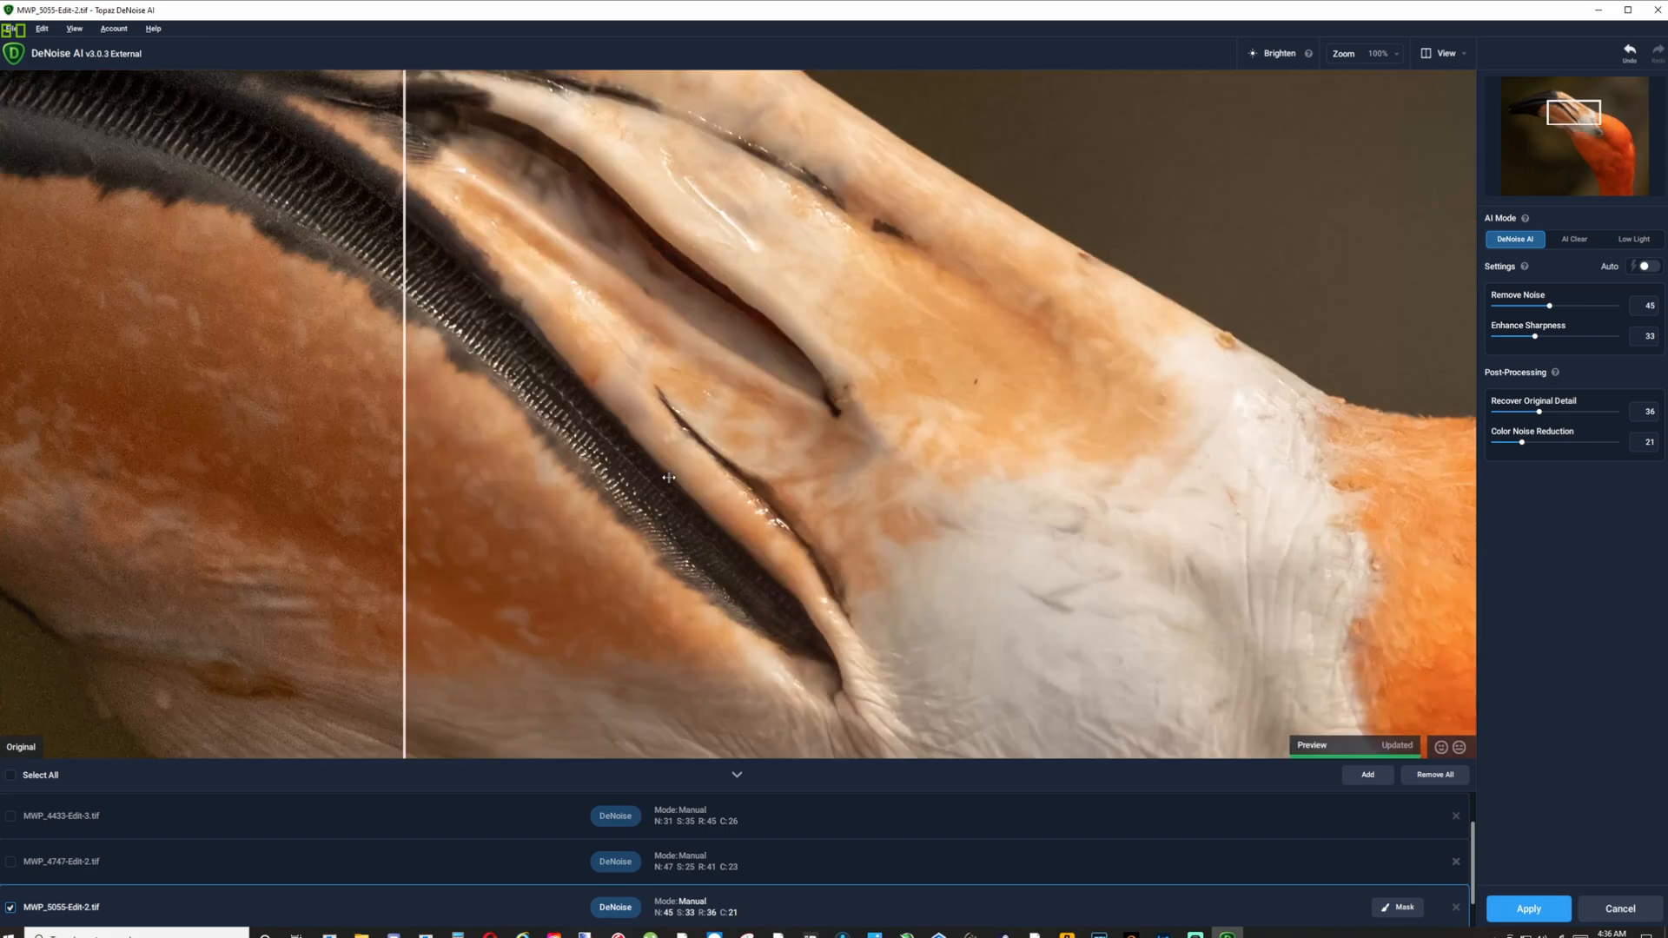
pyautogui.moveTo(669, 477); pyautogui.dragTo(113, 347)
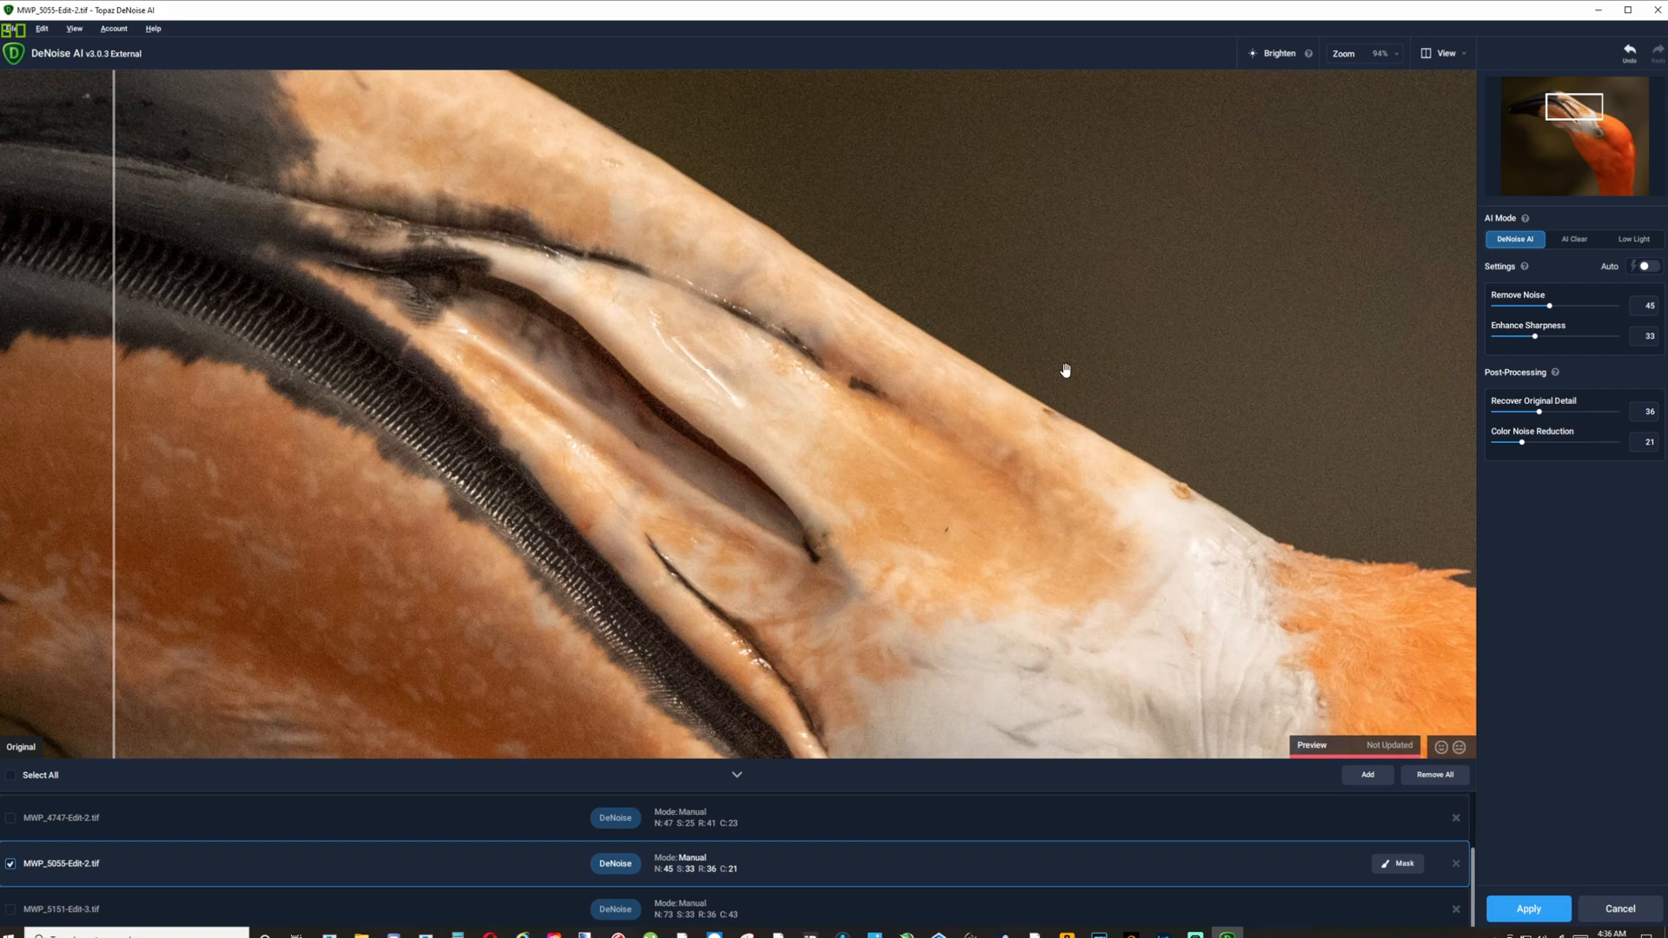
pyautogui.scroll(-3, 999, 478)
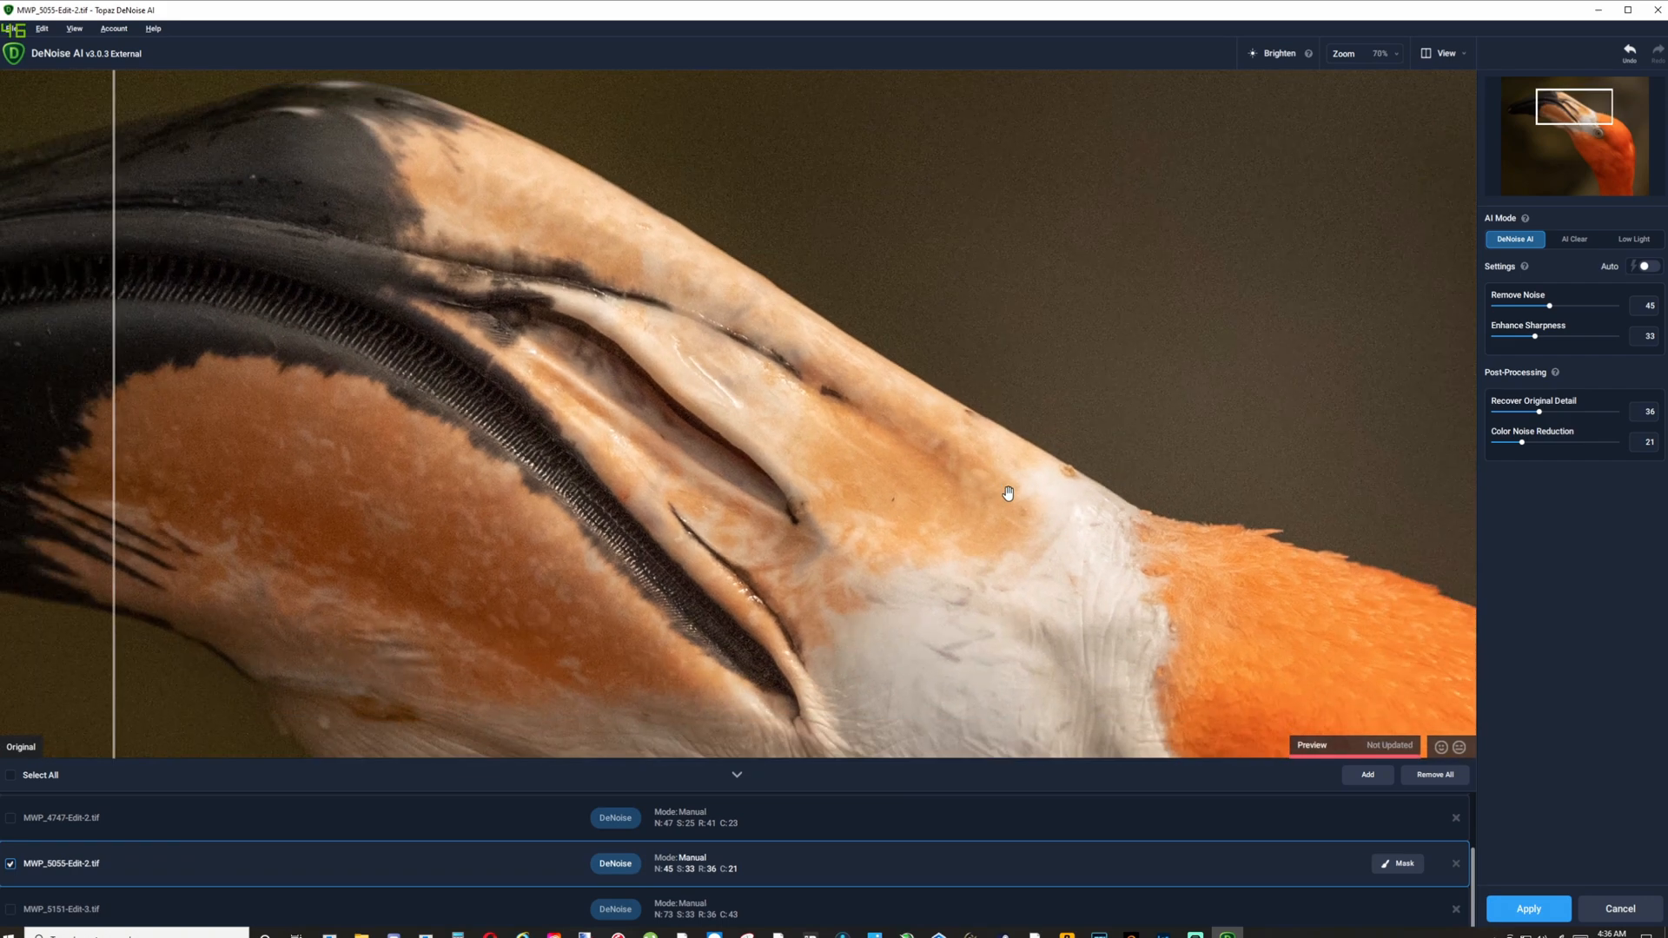
pyautogui.scroll(-5, 1007, 492)
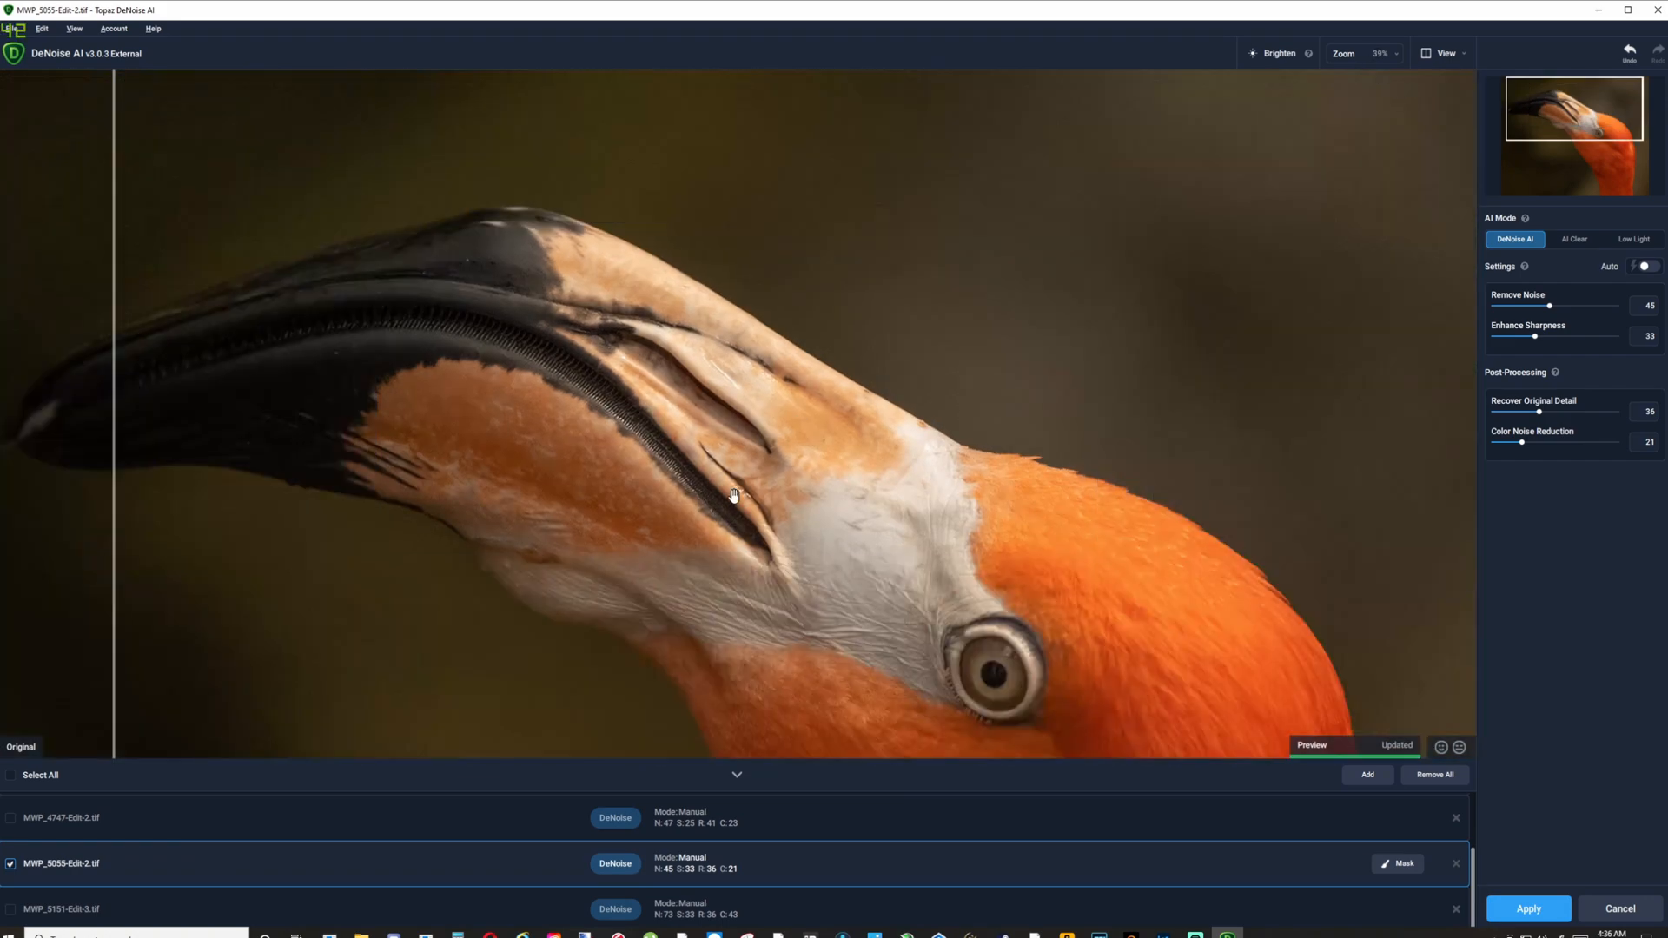
pyautogui.moveTo(879, 551); pyautogui.dragTo(894, 420)
pyautogui.moveTo(113, 362); pyautogui.dragTo(2, 354)
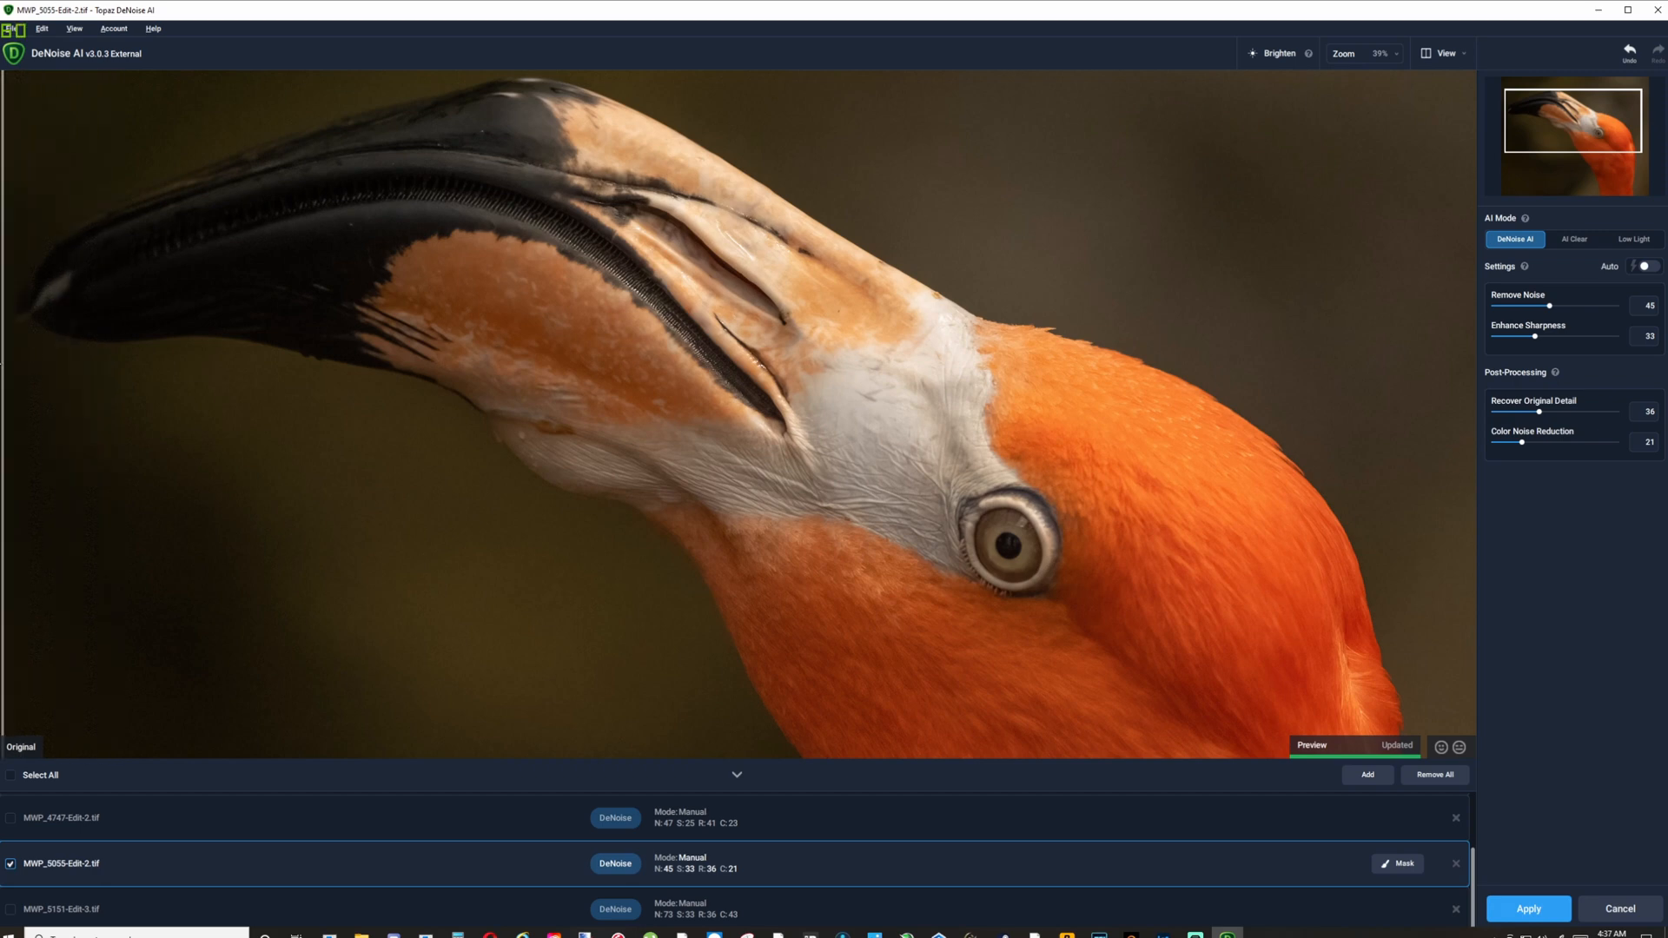
# Step: Sweep the before/after divider across the full width of the flamingo photo to check noise in the background and plumage
pyautogui.moveTo(12, 361); pyautogui.dragTo(200, 356)
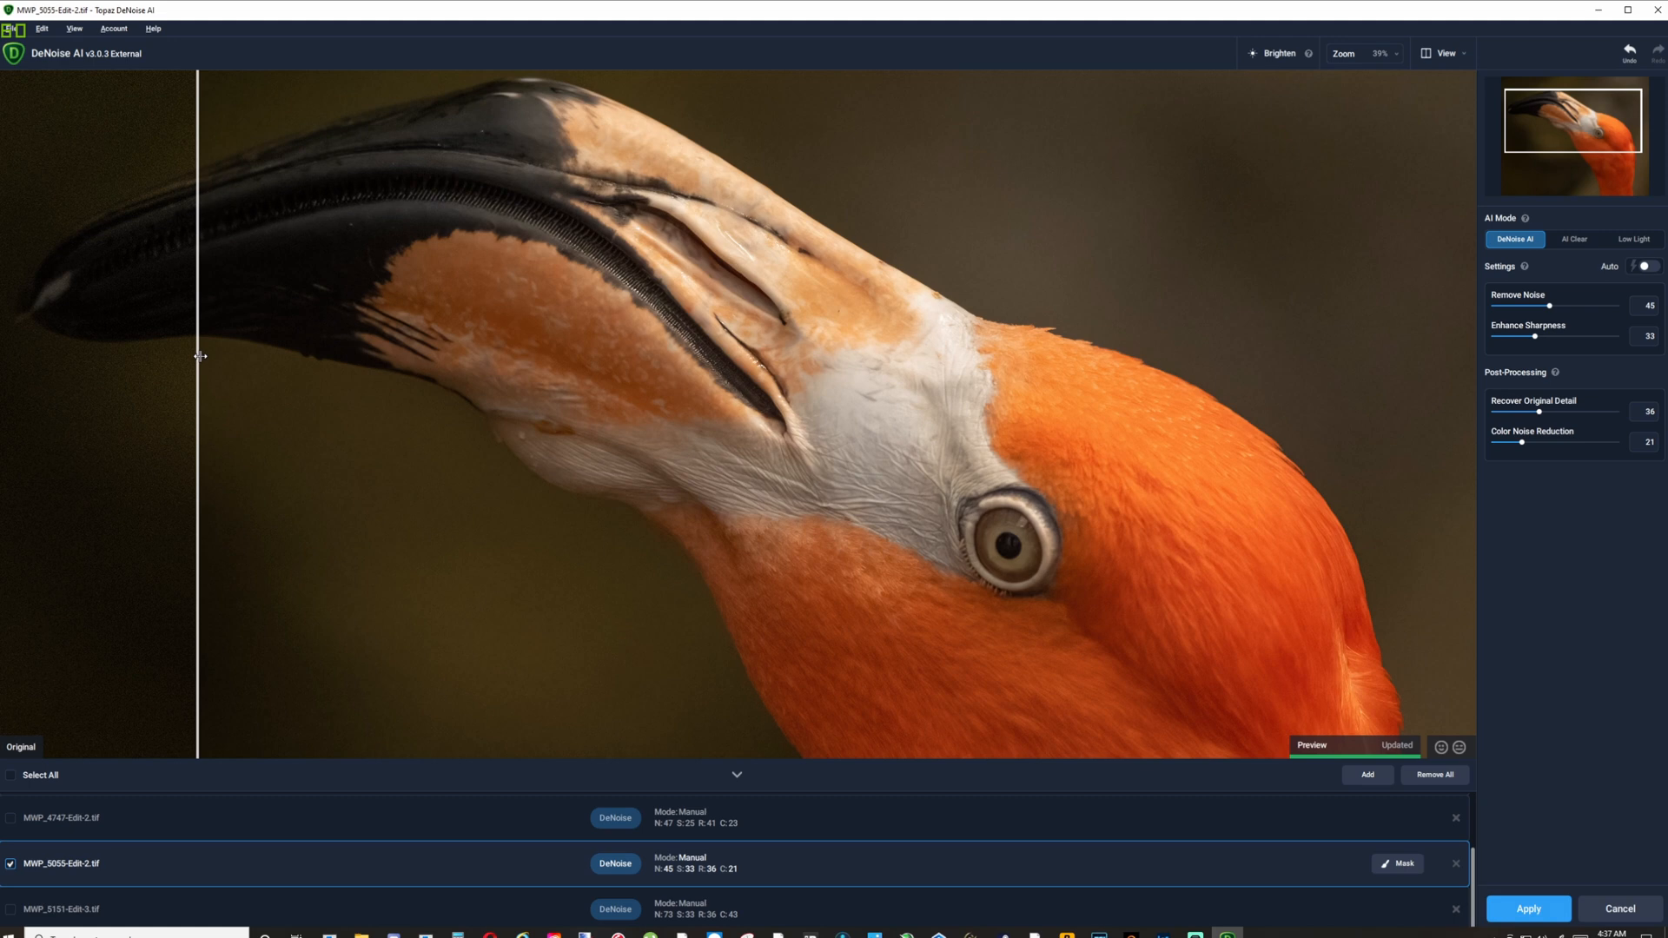
pyautogui.moveTo(200, 356); pyautogui.dragTo(1354, 451)
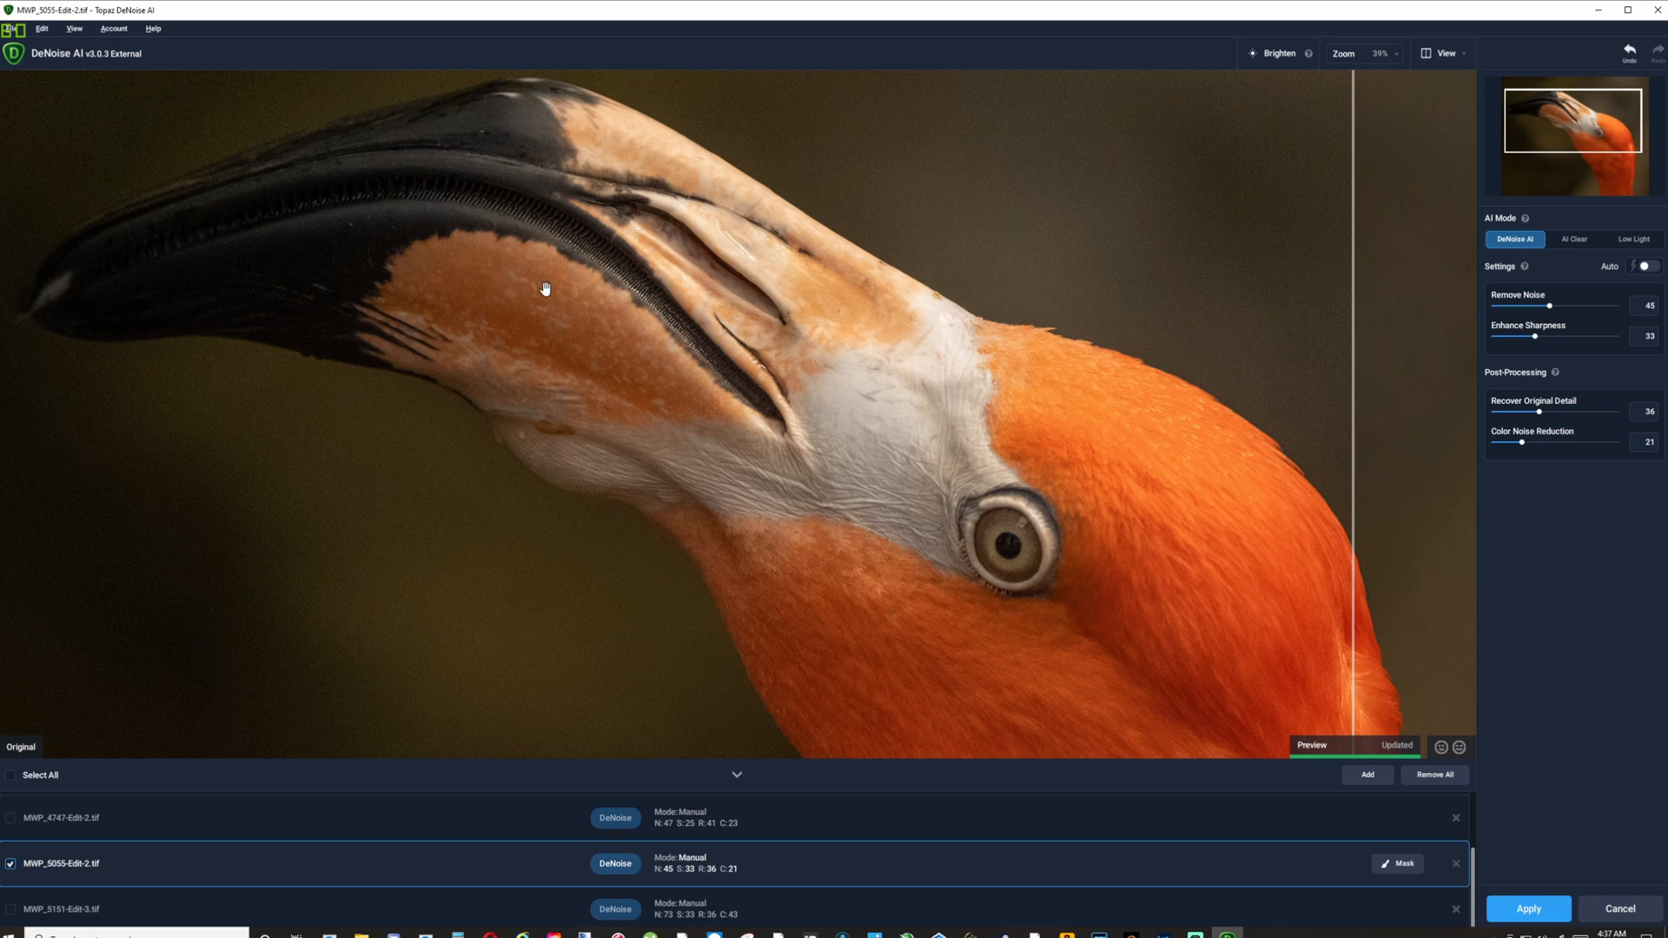
pyautogui.moveTo(1353, 354); pyautogui.dragTo(119, 349)
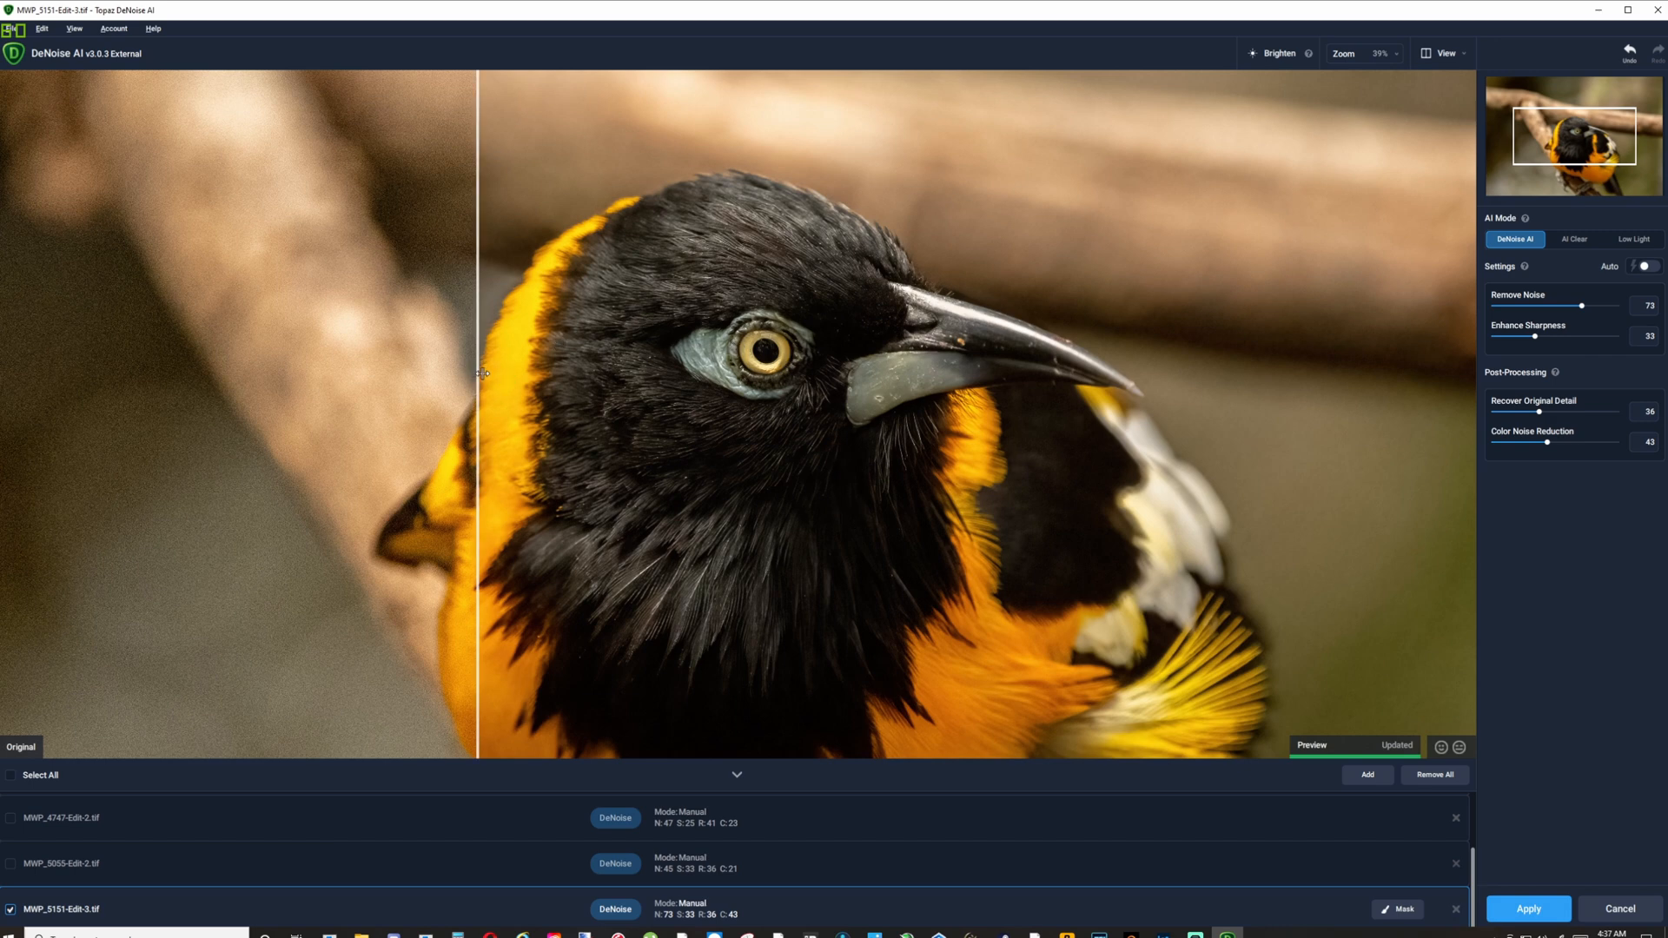
# Step: Set the black-and-orange bird photo's Remove Noise to 47, Enhance Sharpness to 41, Recover Original Detail to 41 and Color Noise Reduction to 22
pyautogui.moveTo(480, 374); pyautogui.dragTo(84, 385)
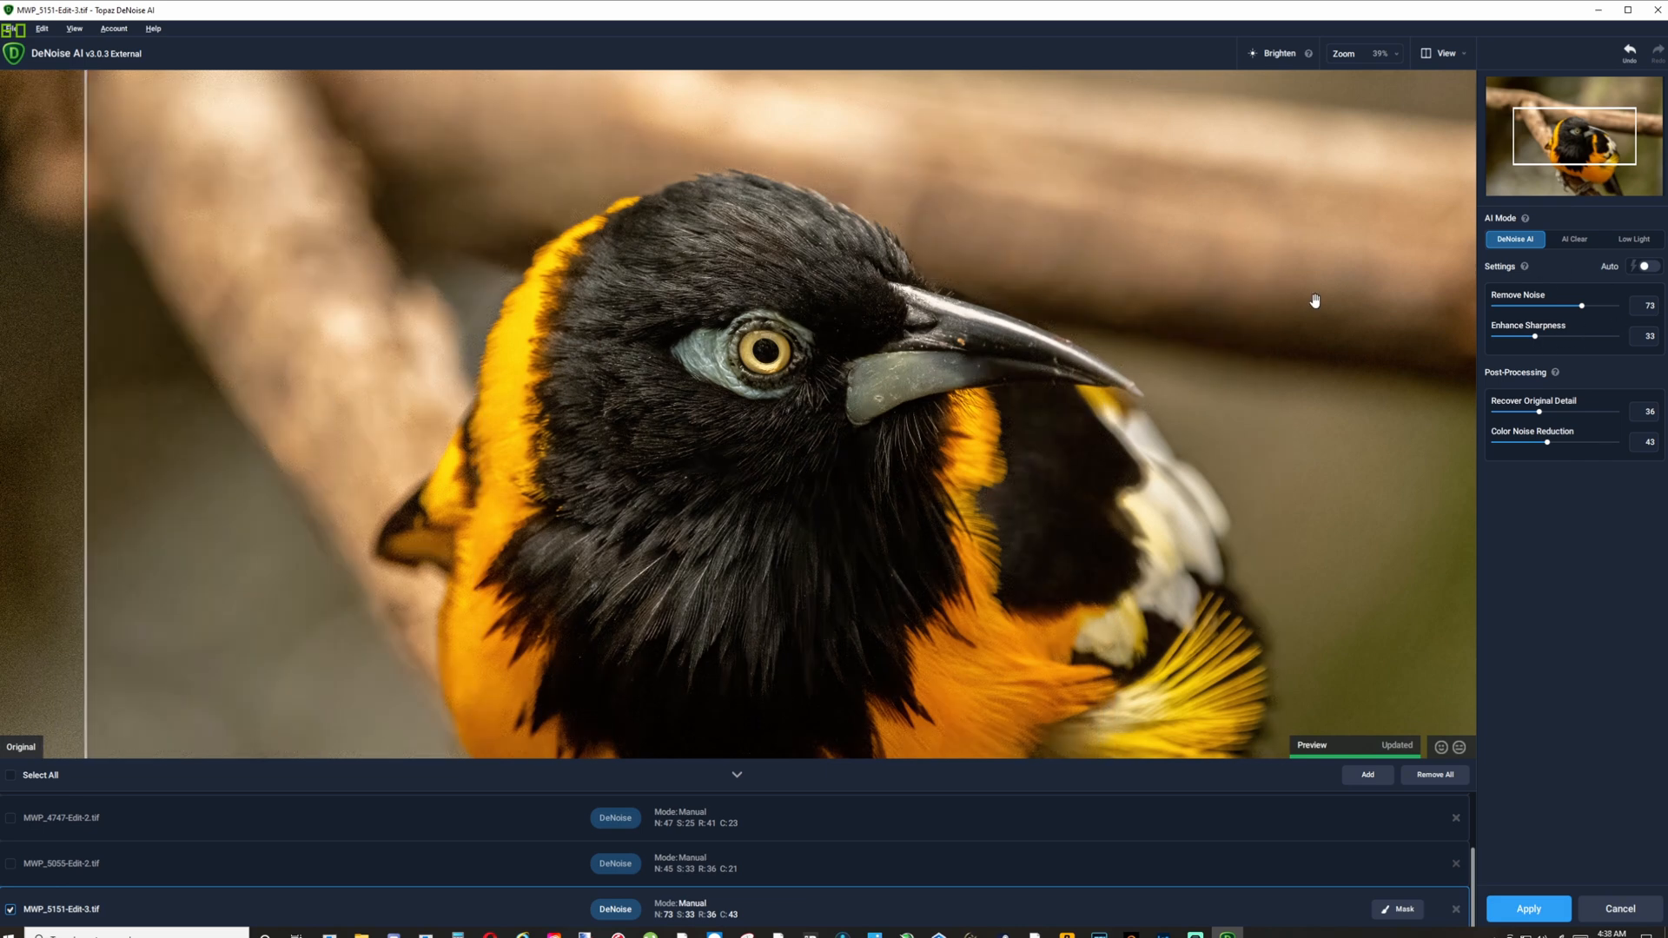
pyautogui.moveTo(86, 296); pyautogui.dragTo(1244, 407)
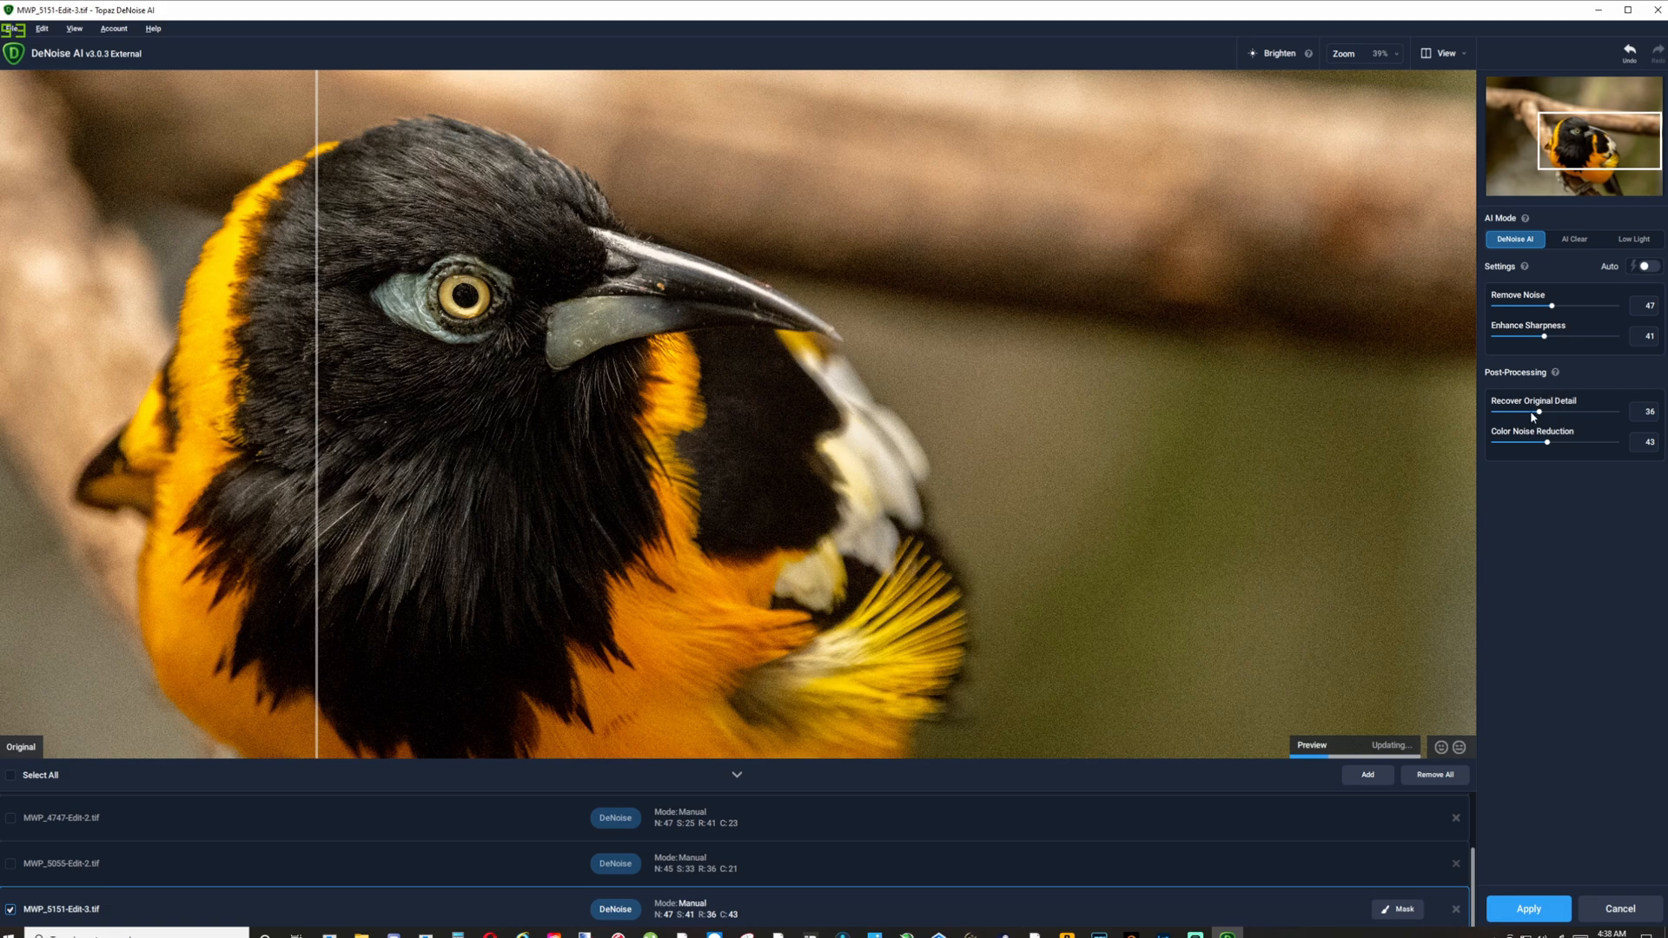
pyautogui.moveTo(1544, 414); pyautogui.dragTo(1524, 445)
# Step: Compare the black-and-orange bird's denoised preview with the original, first close up and then with the whole image fitted in view
pyautogui.moveTo(317, 352); pyautogui.dragTo(71, 358)
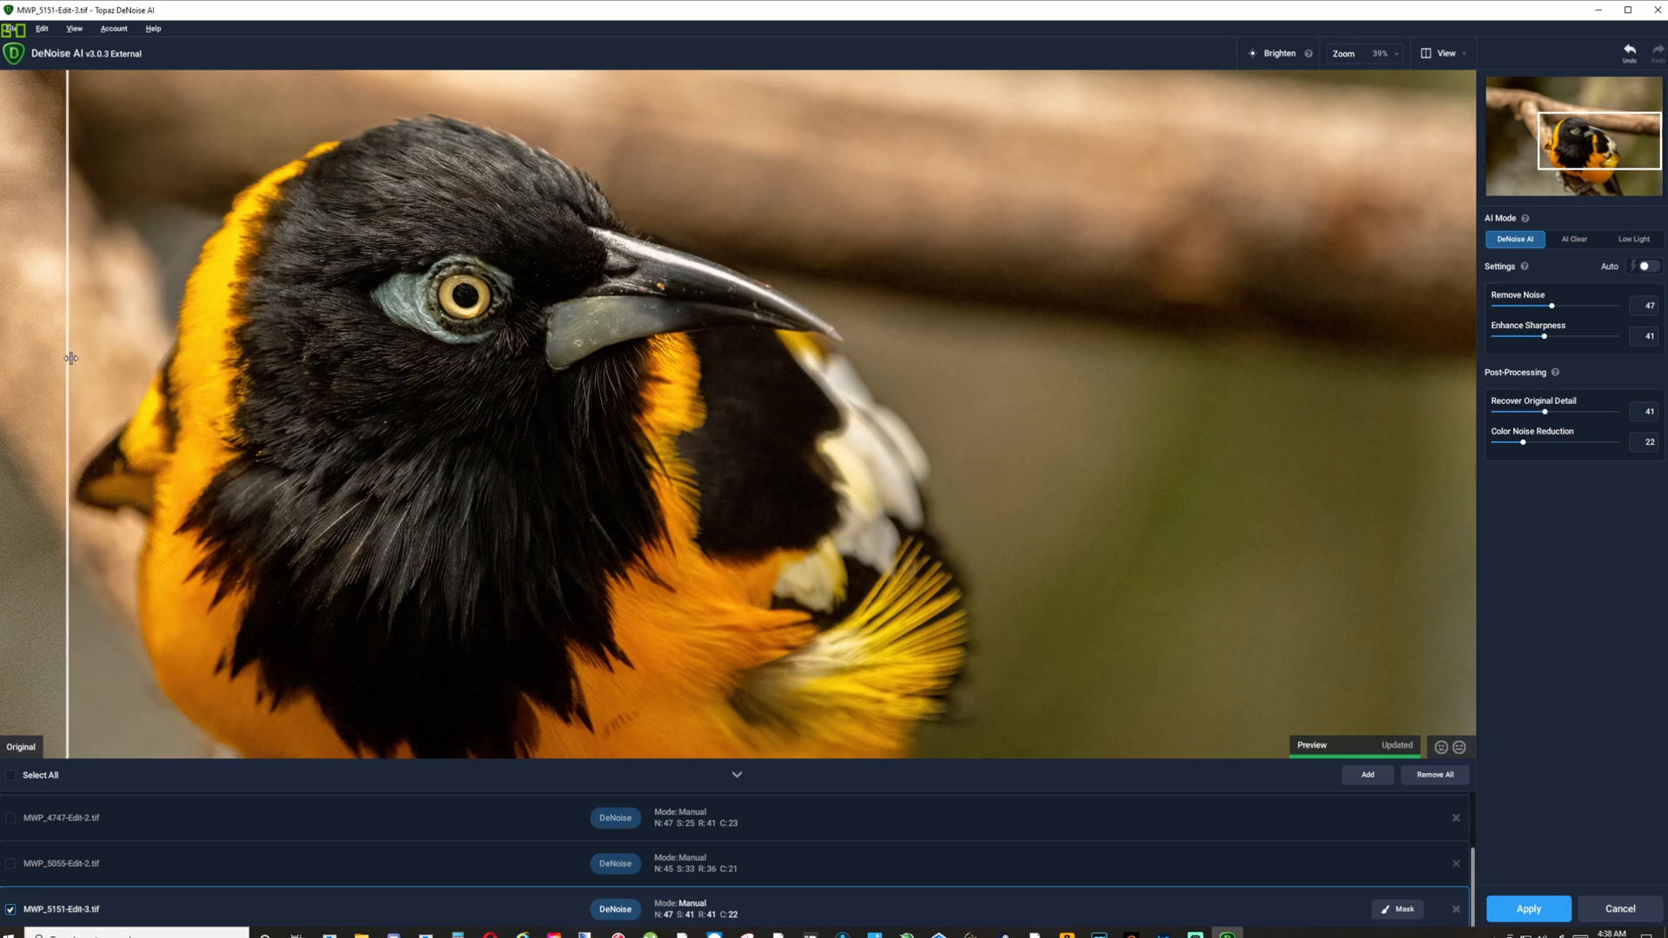
pyautogui.moveTo(72, 358); pyautogui.dragTo(68, 445)
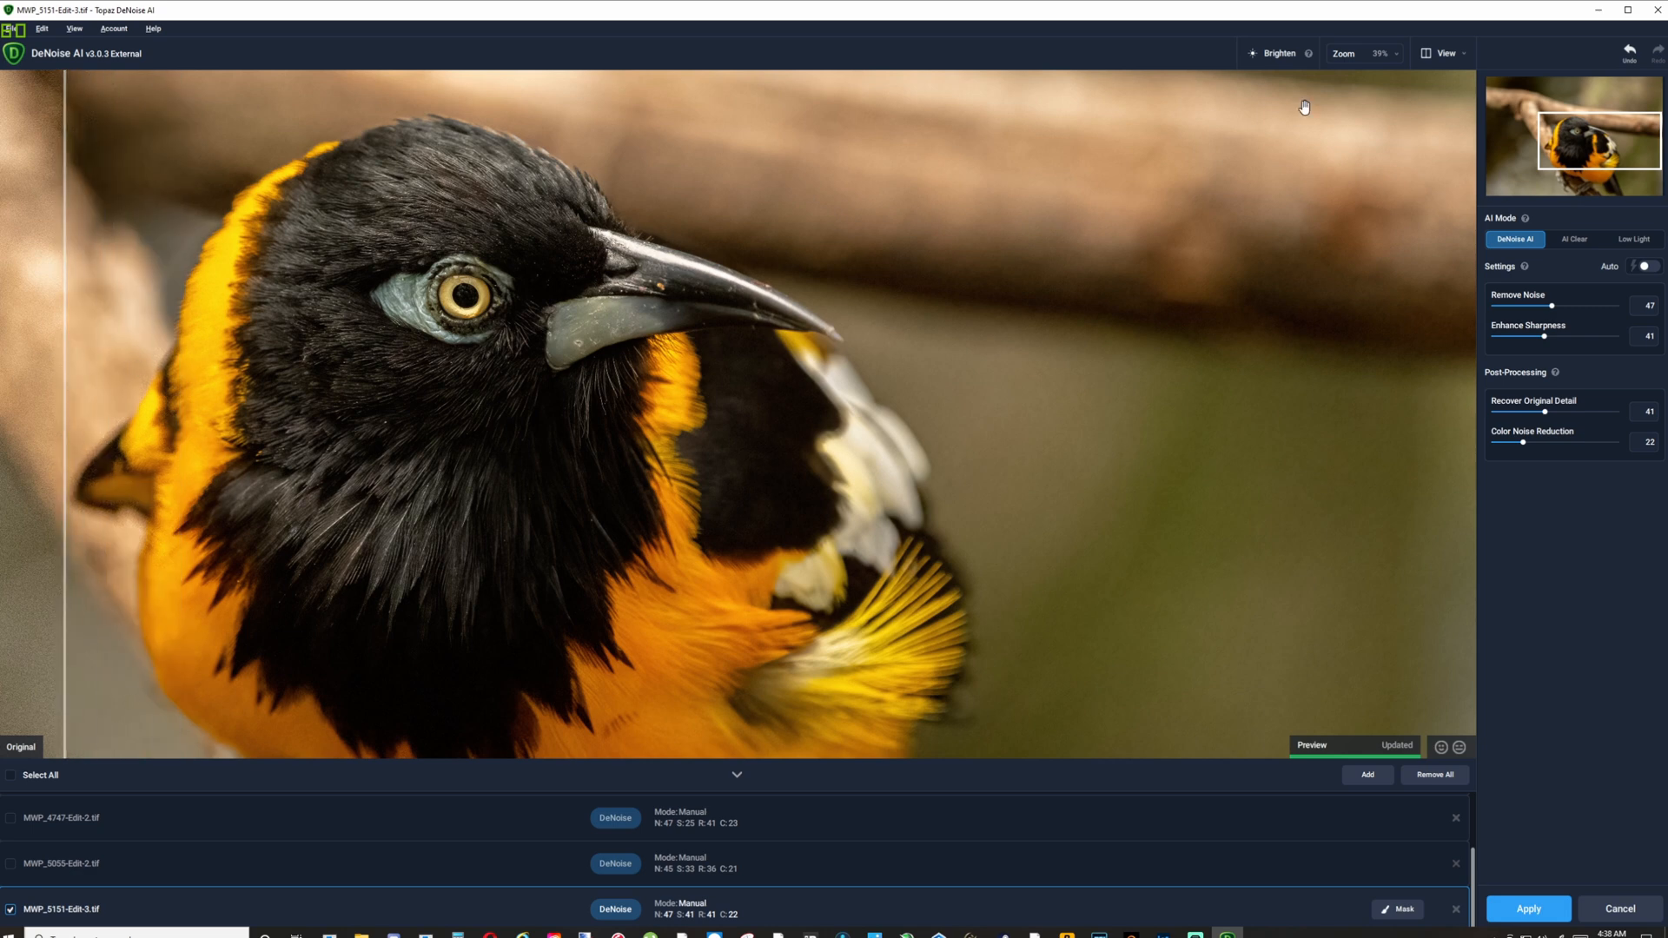
pyautogui.click(1397, 55)
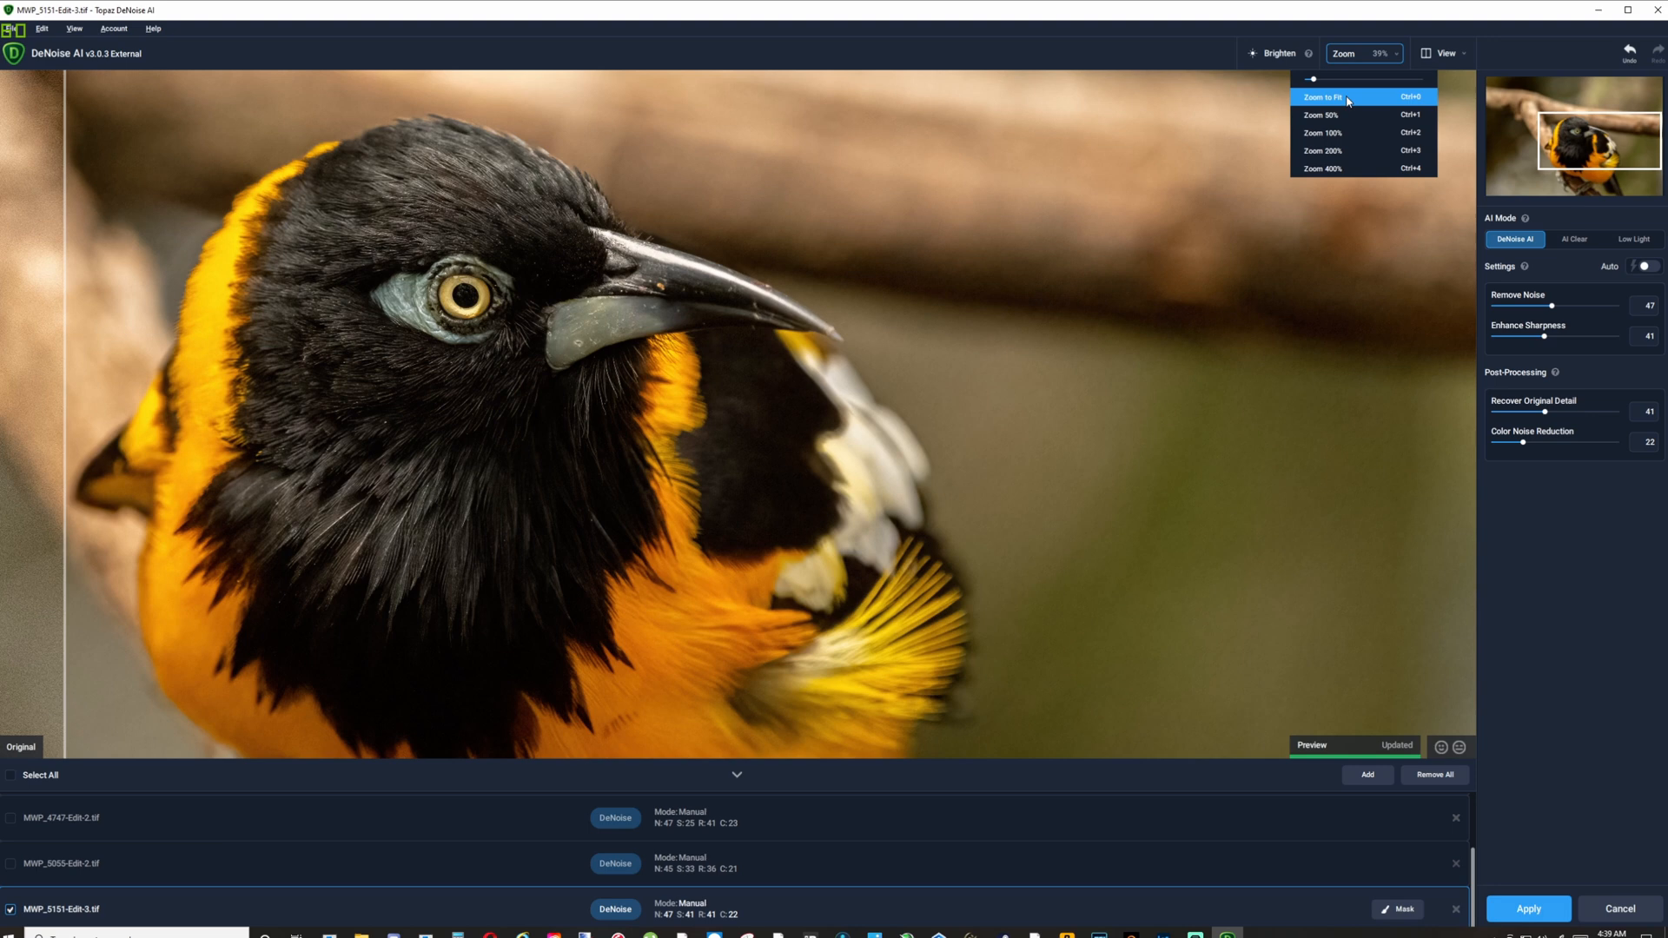
pyautogui.moveTo(926, 465); pyautogui.dragTo(294, 527)
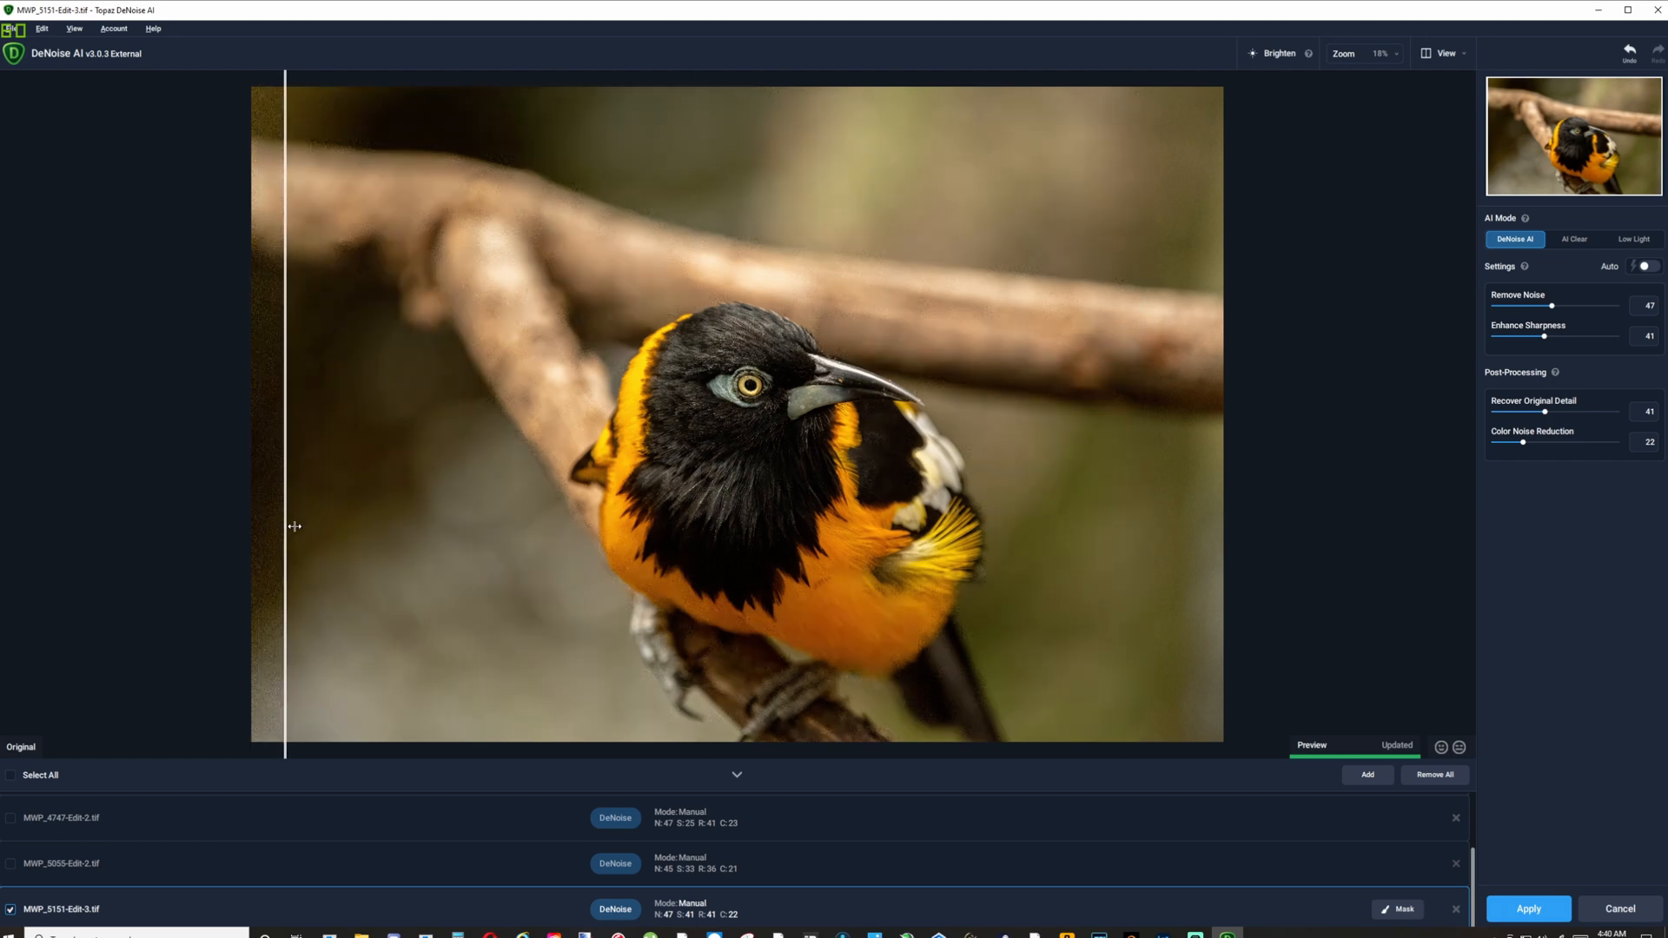
# Step: Review the settings of the queued photos, select all of them and apply the noise reduction to the batch
pyautogui.scroll(2, 384, 905)
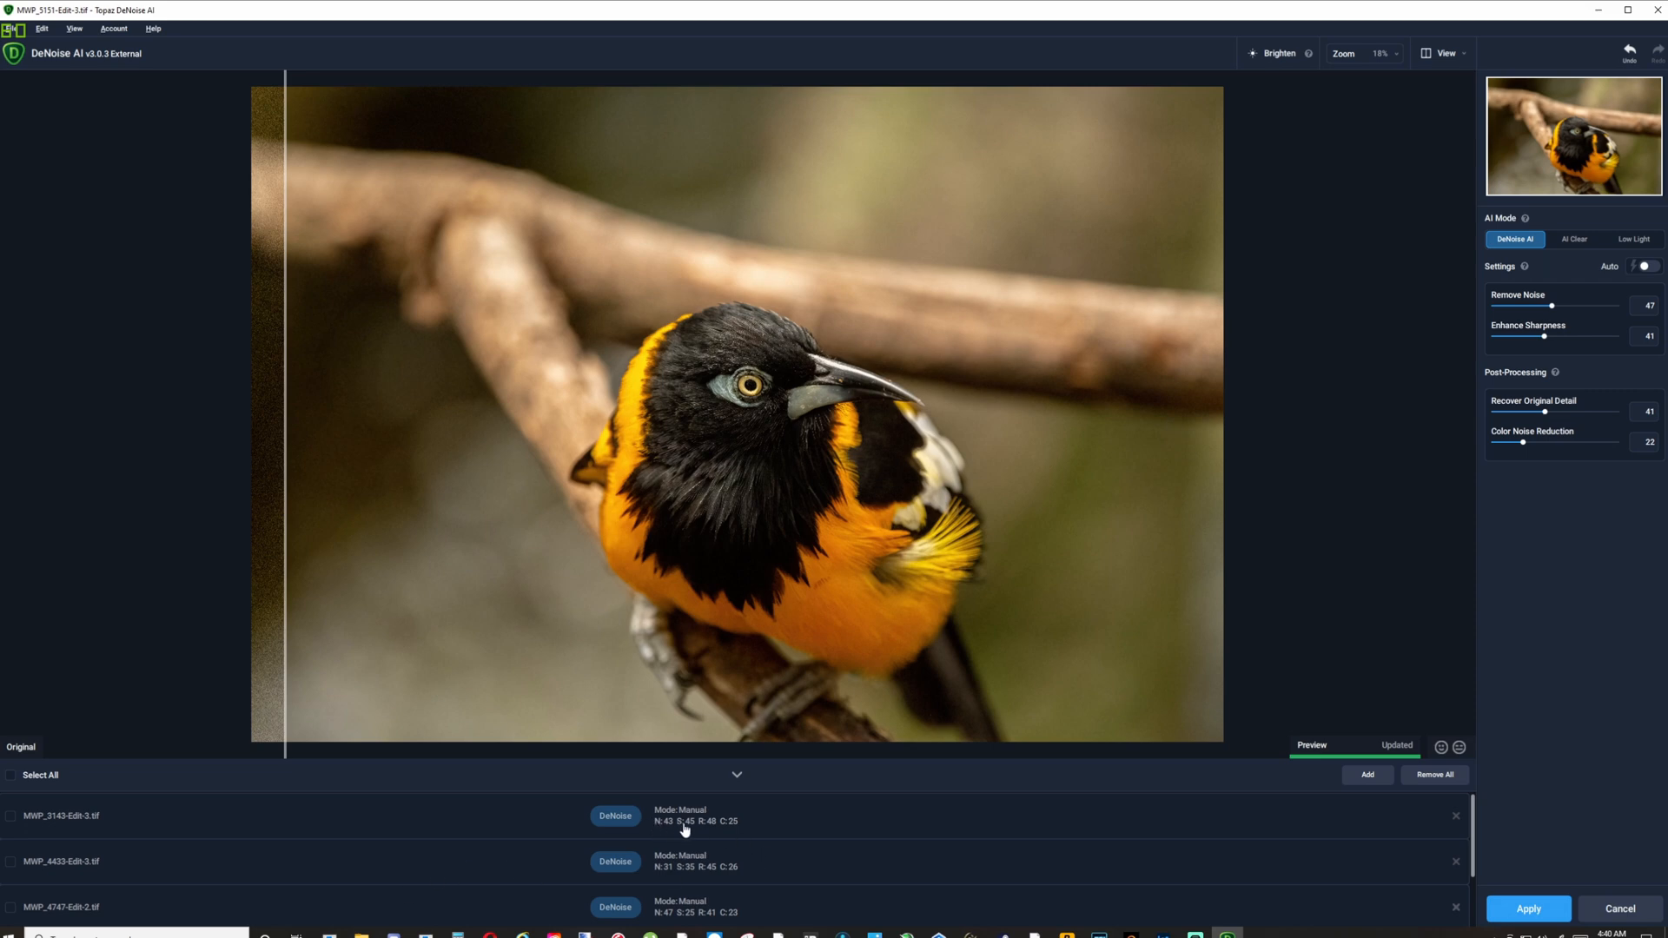
pyautogui.scroll(-2, 719, 884)
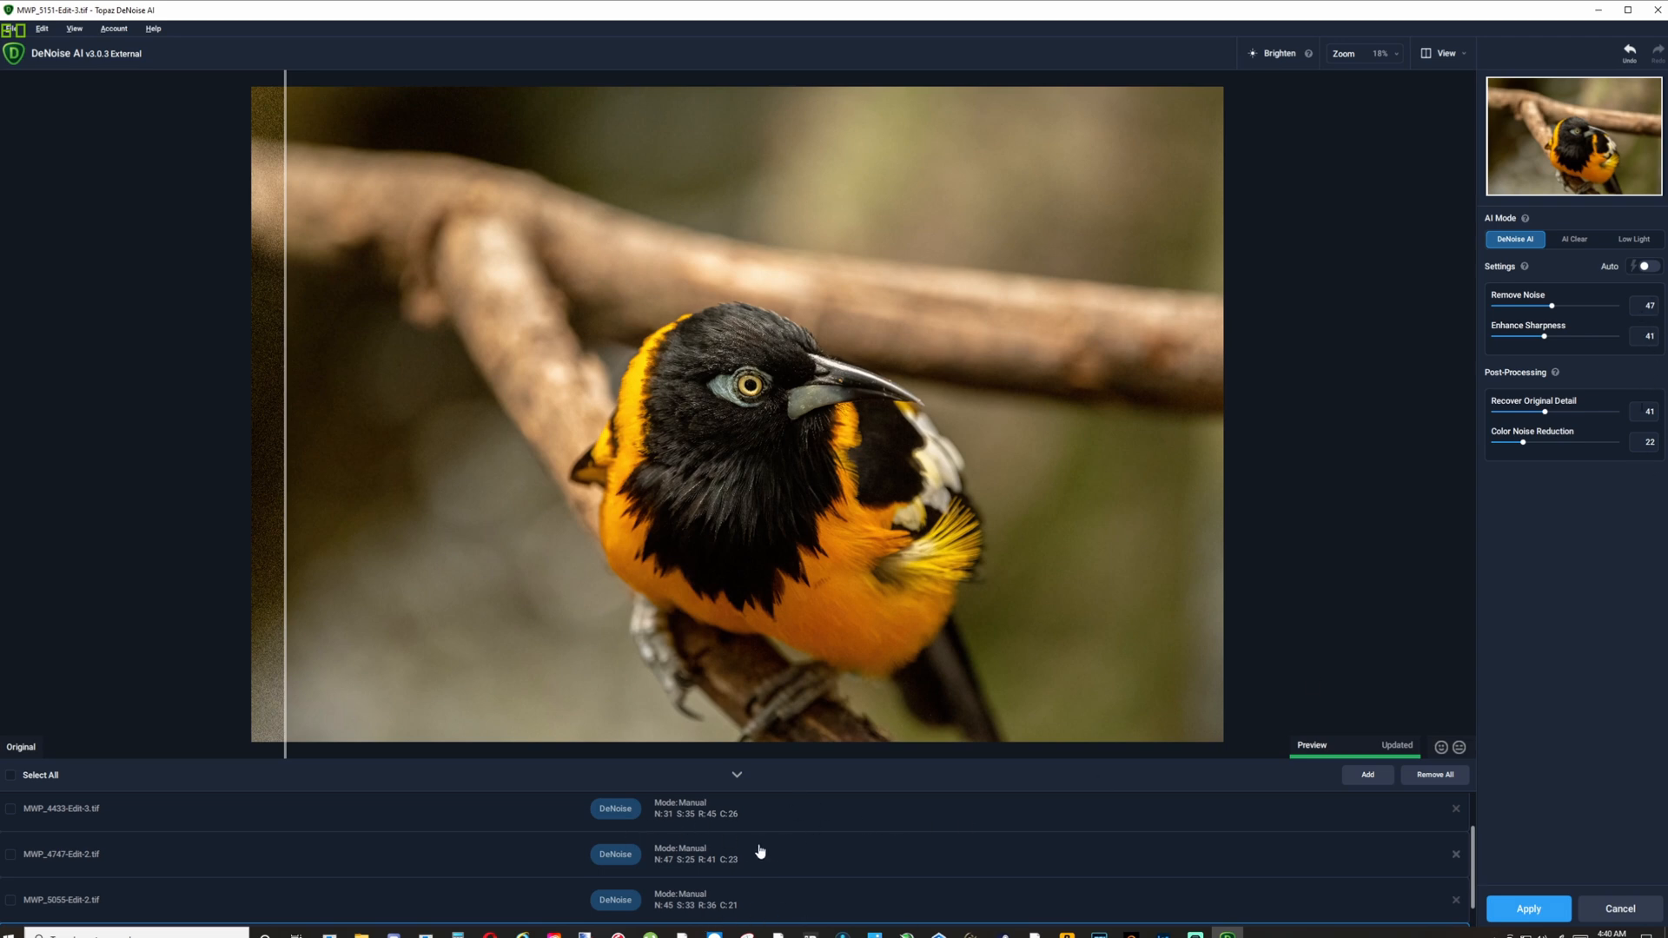
pyautogui.scroll(-1, 875, 842)
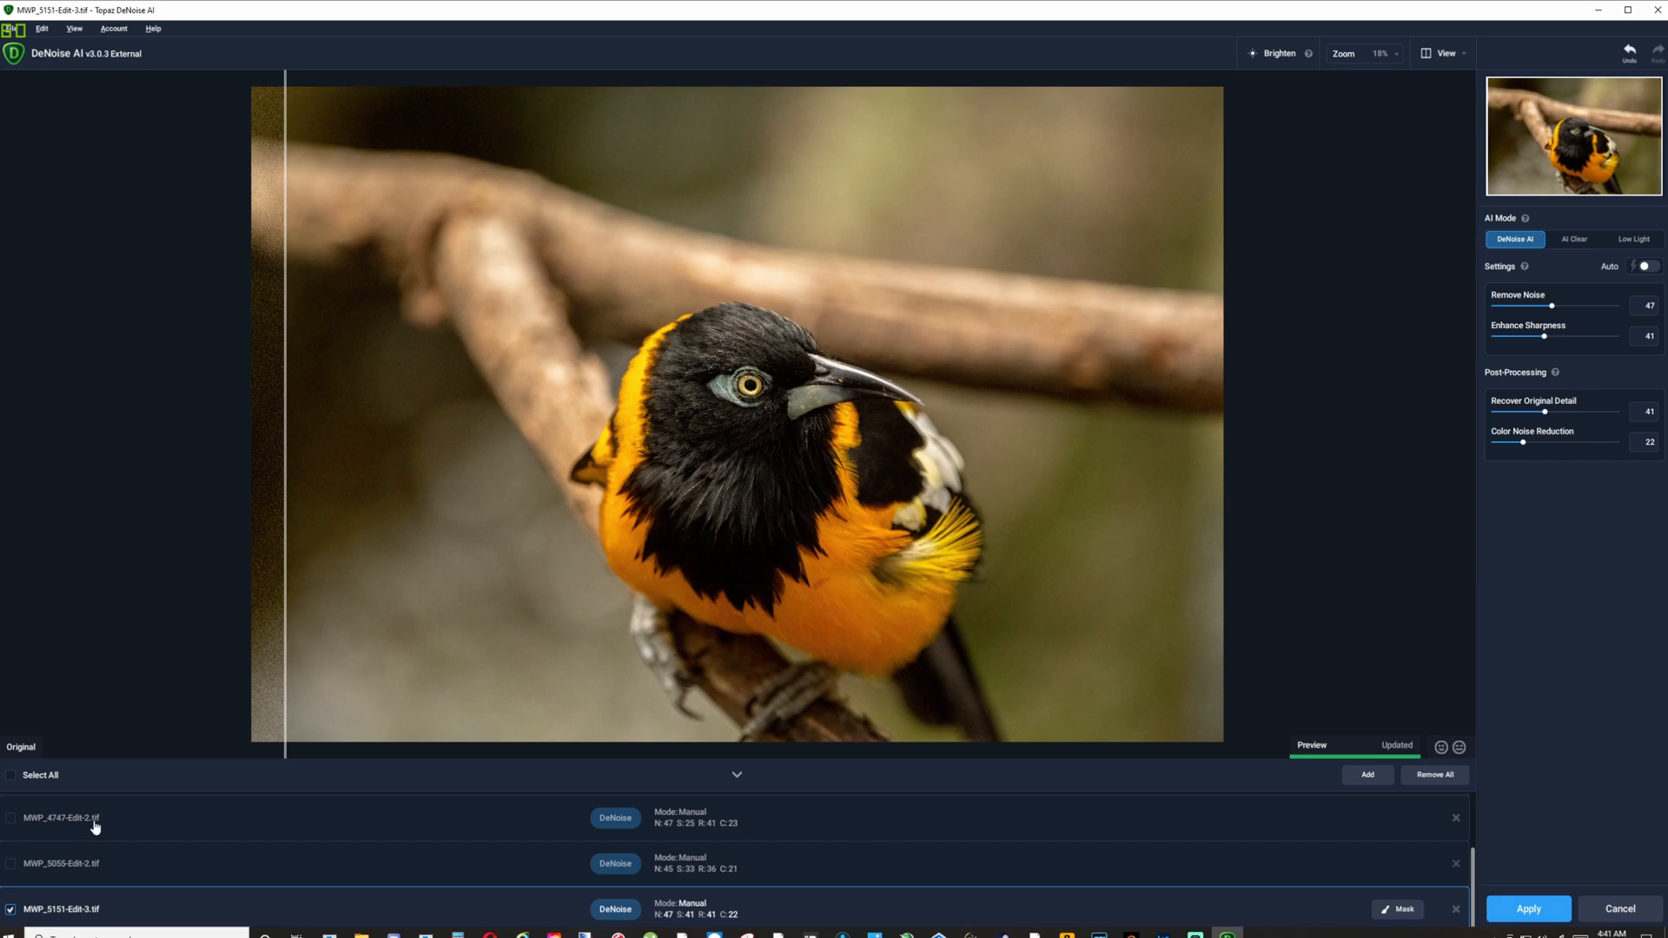
pyautogui.click(11, 775)
pyautogui.scroll(2, 354, 863)
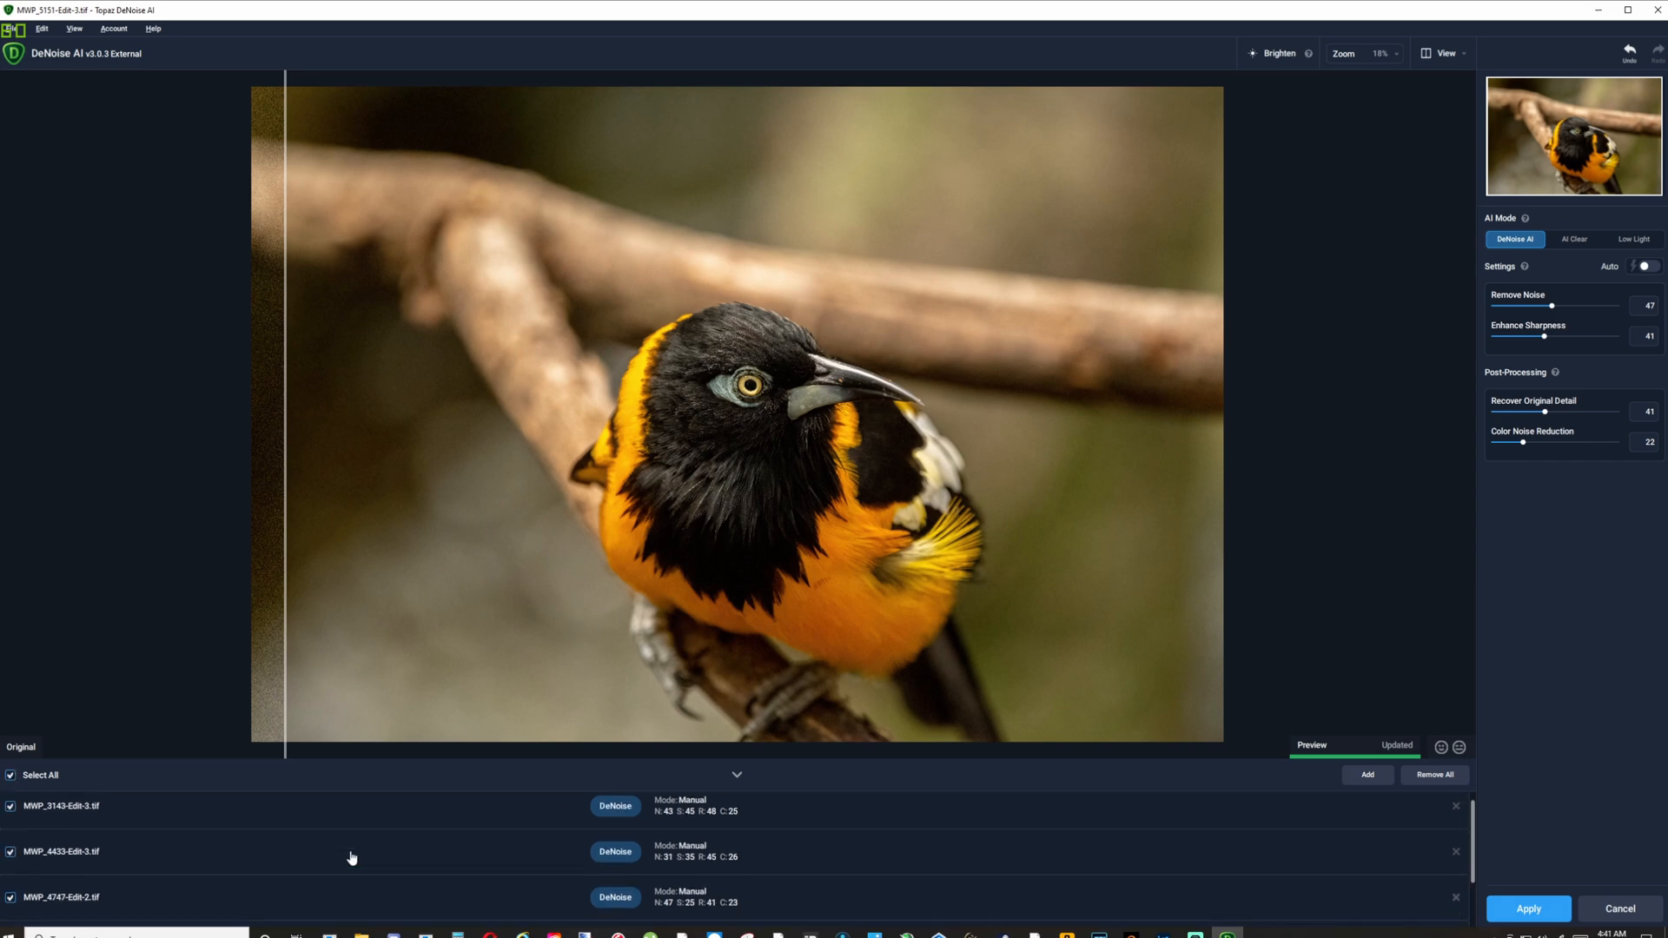
pyautogui.click(1529, 909)
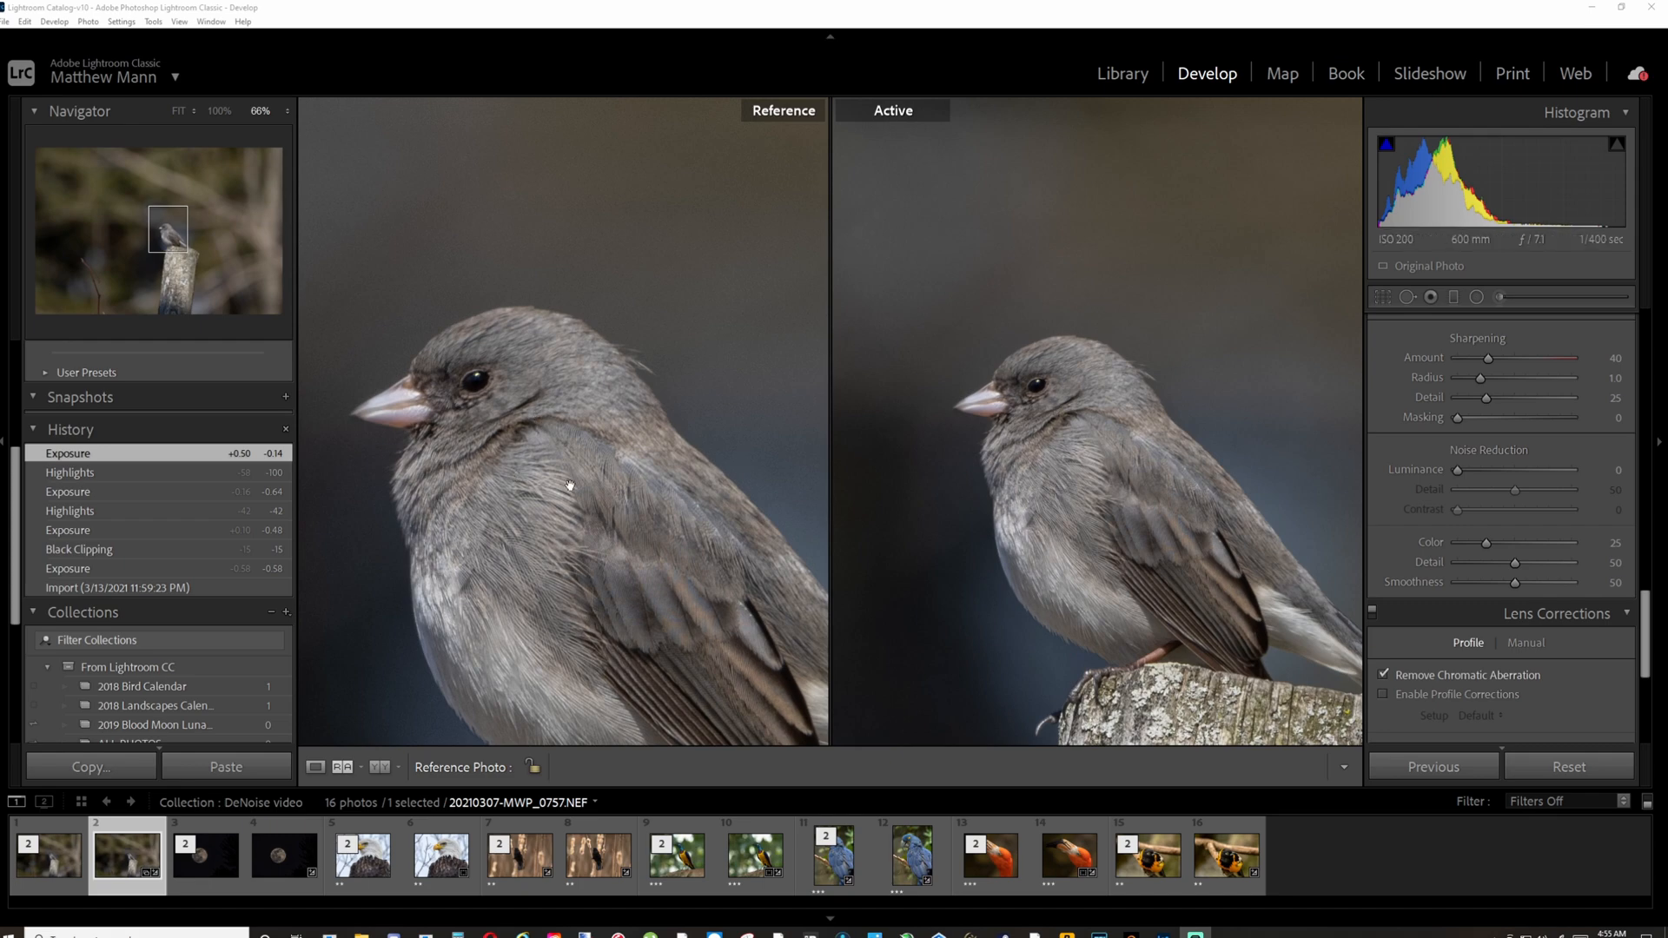
# Step: In Lightroom Classic's Reference view, compare the denoised moon photo with the original at 66% zoom around the craters and edge
pyautogui.click(570, 486)
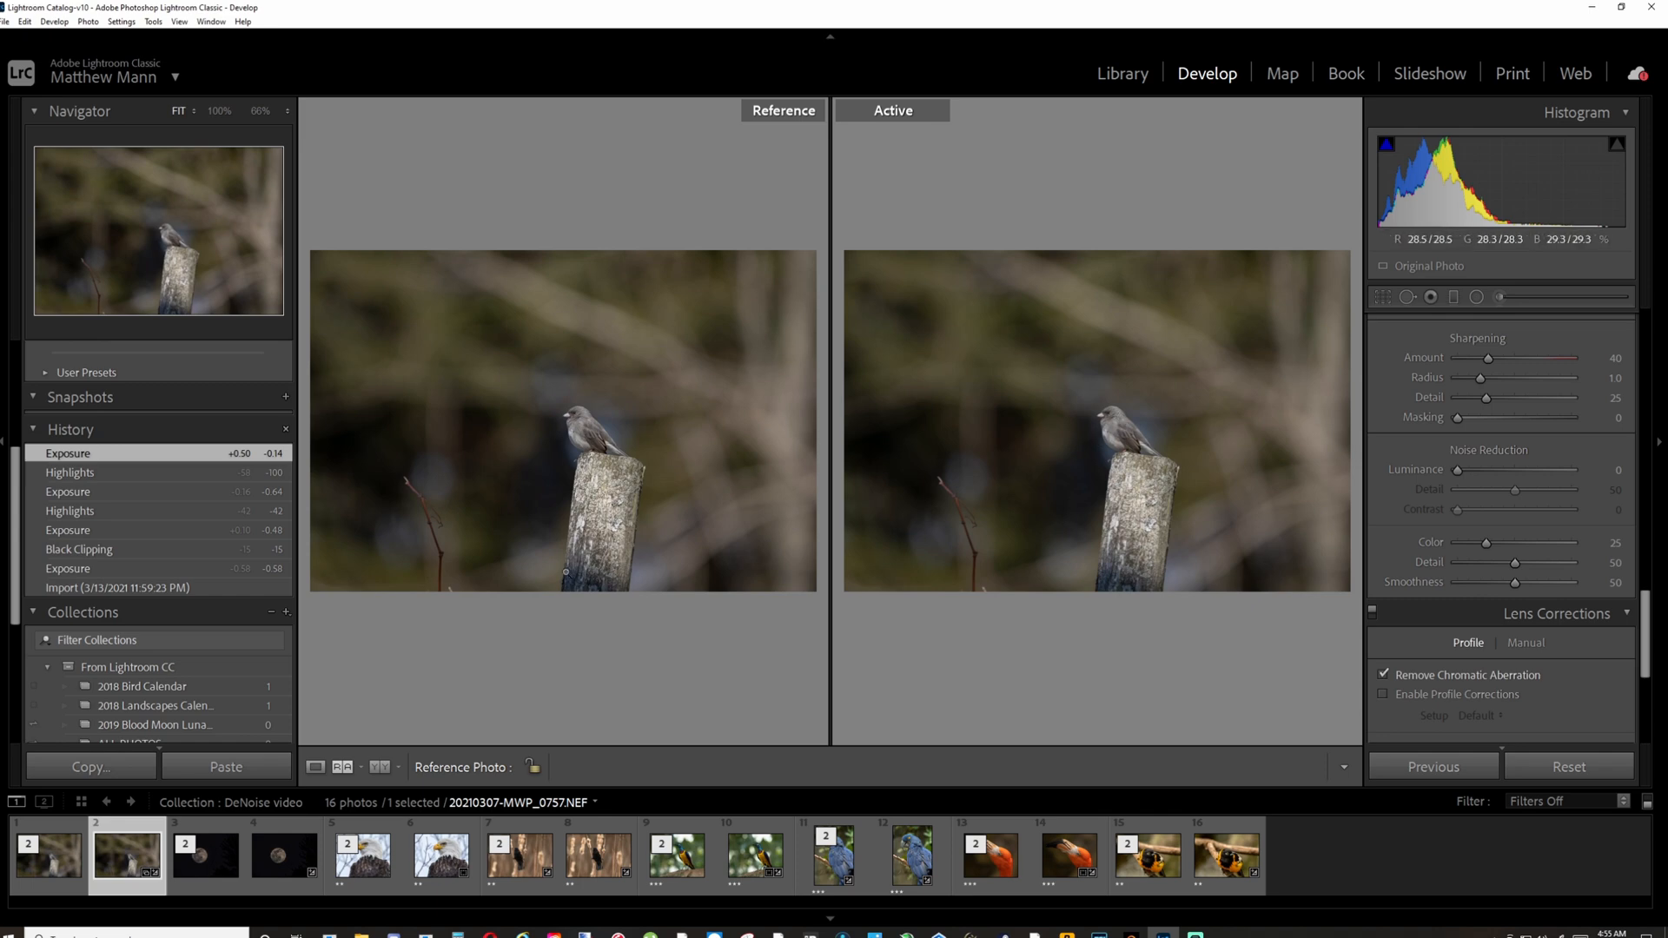
pyautogui.click(289, 862)
pyautogui.moveTo(479, 401); pyautogui.dragTo(813, 352)
pyautogui.moveTo(1036, 504); pyautogui.dragTo(1145, 347)
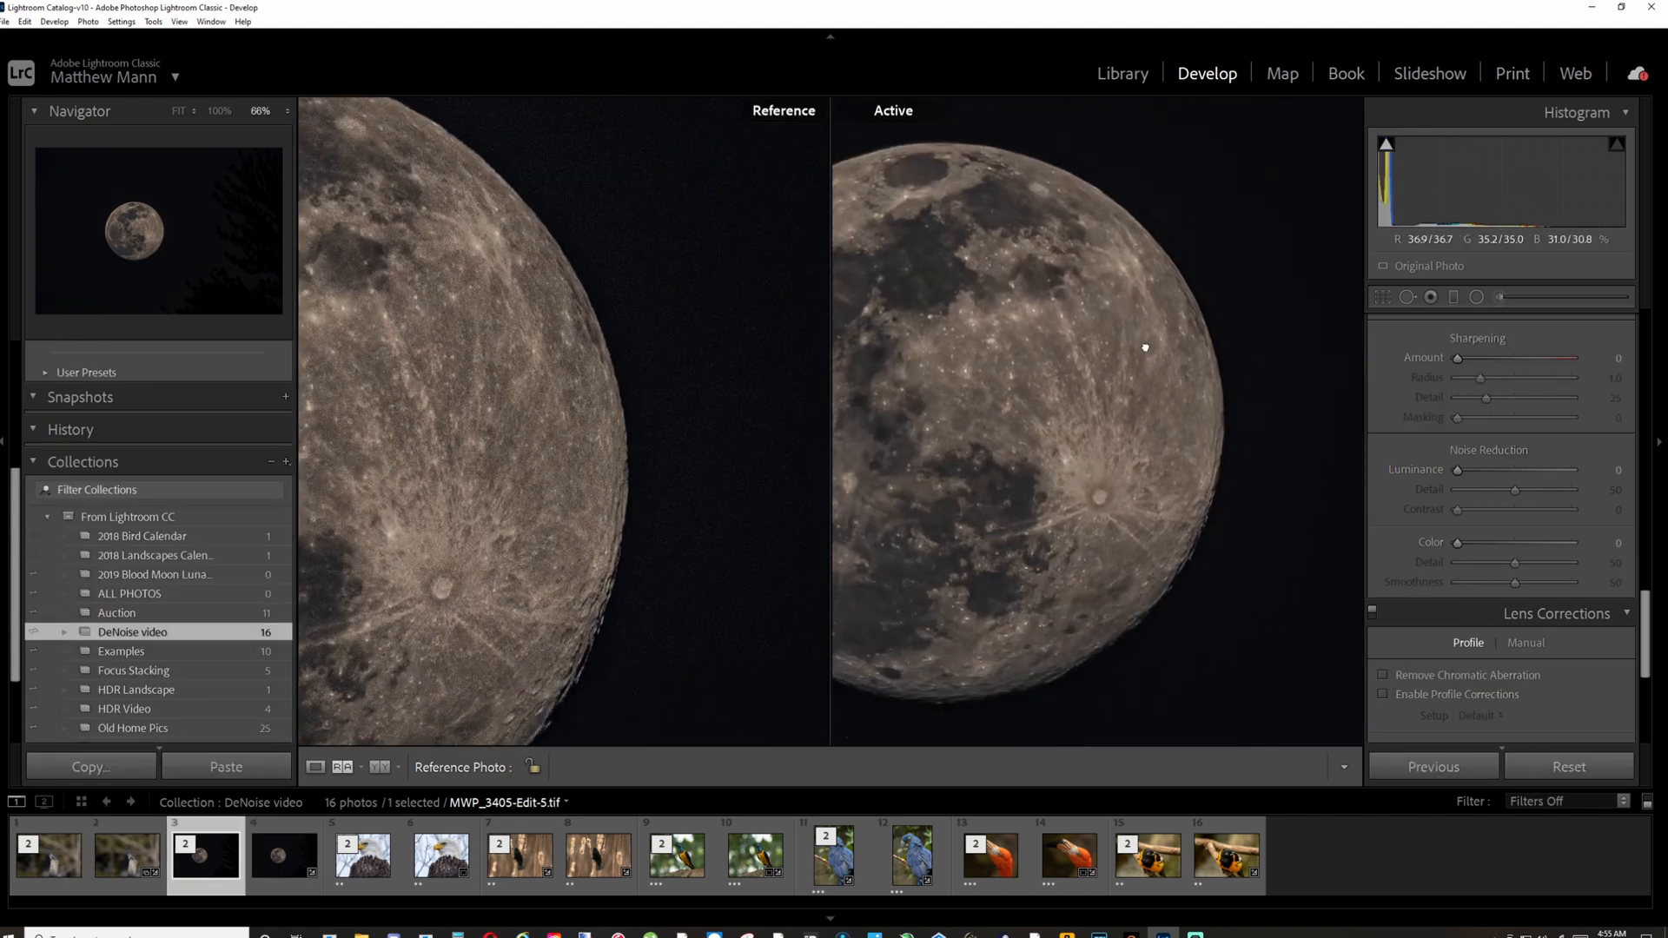
pyautogui.moveTo(1147, 503); pyautogui.dragTo(1125, 465)
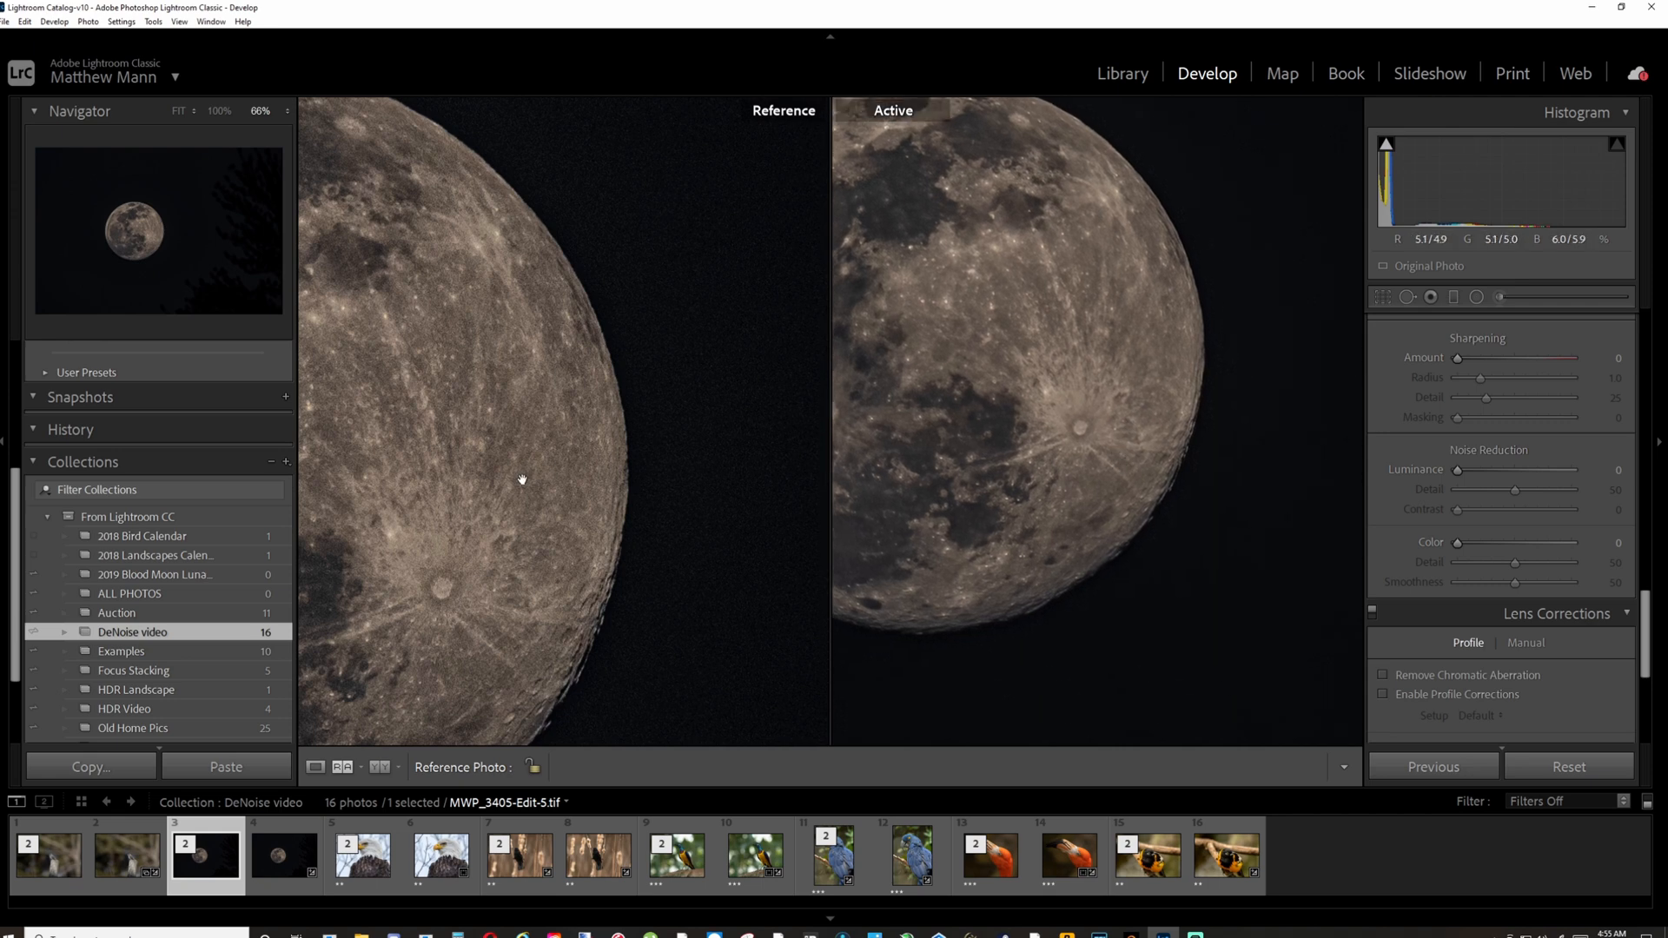
pyautogui.moveTo(522, 479); pyautogui.dragTo(537, 366)
pyautogui.moveTo(510, 444); pyautogui.dragTo(528, 437)
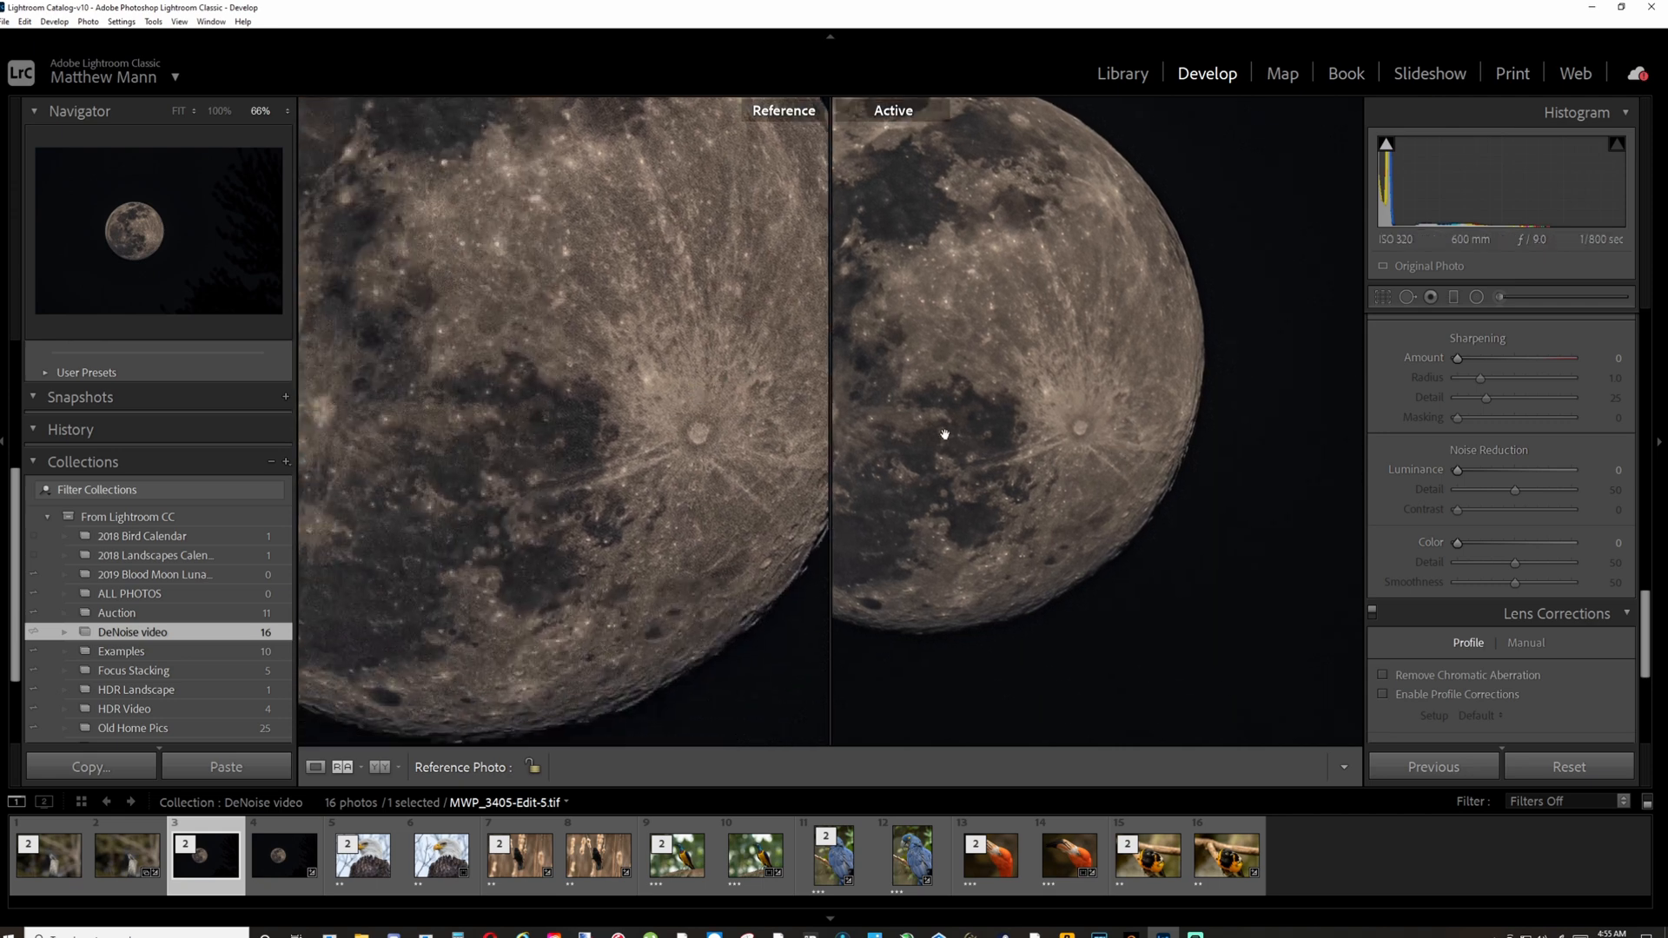
pyautogui.moveTo(1133, 575); pyautogui.dragTo(1065, 479)
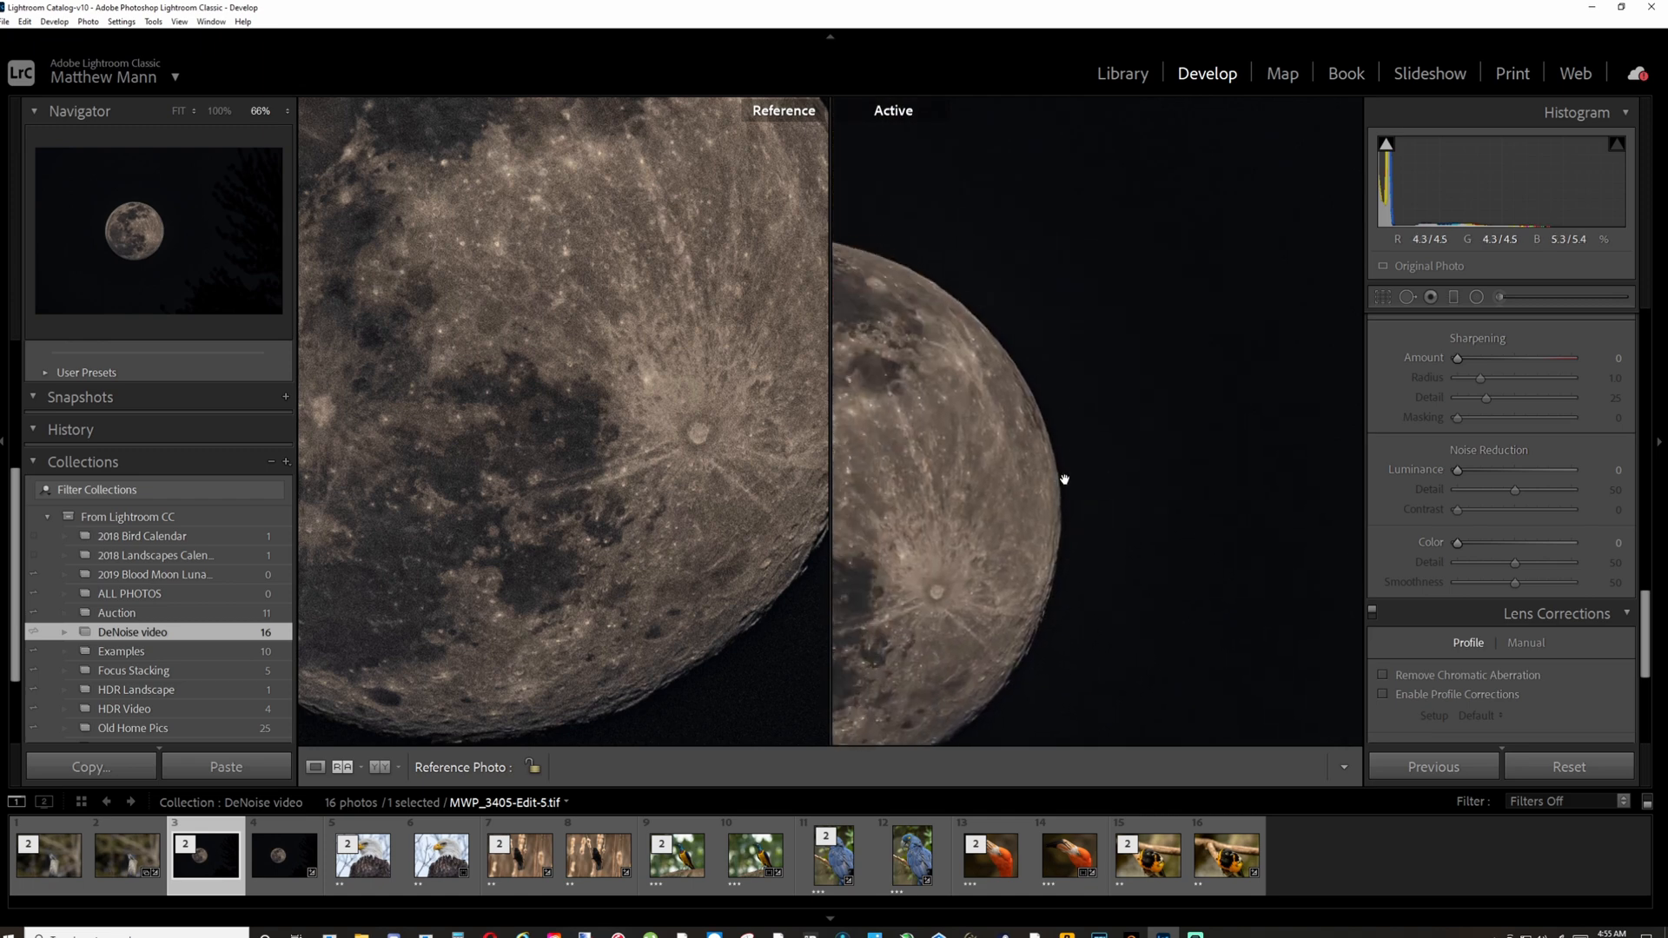
# Step: Set the active moon photo's zoom to 50% and reposition both moons to compare the whole discs at similar size
pyautogui.click(1097, 365)
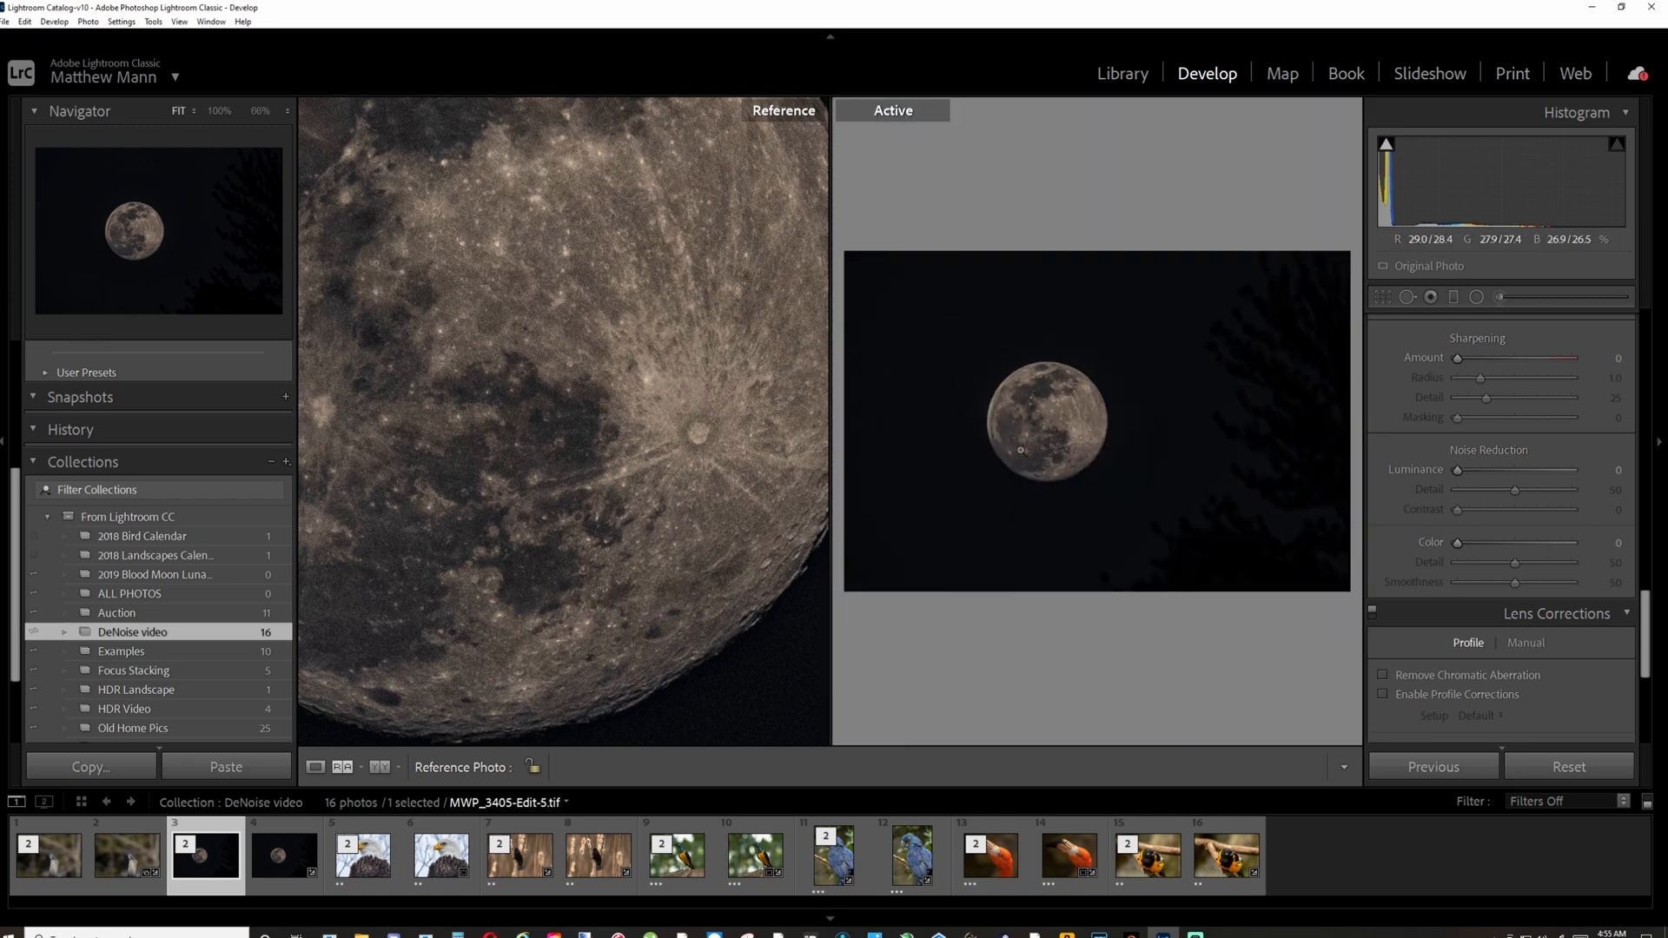
pyautogui.click(1082, 409)
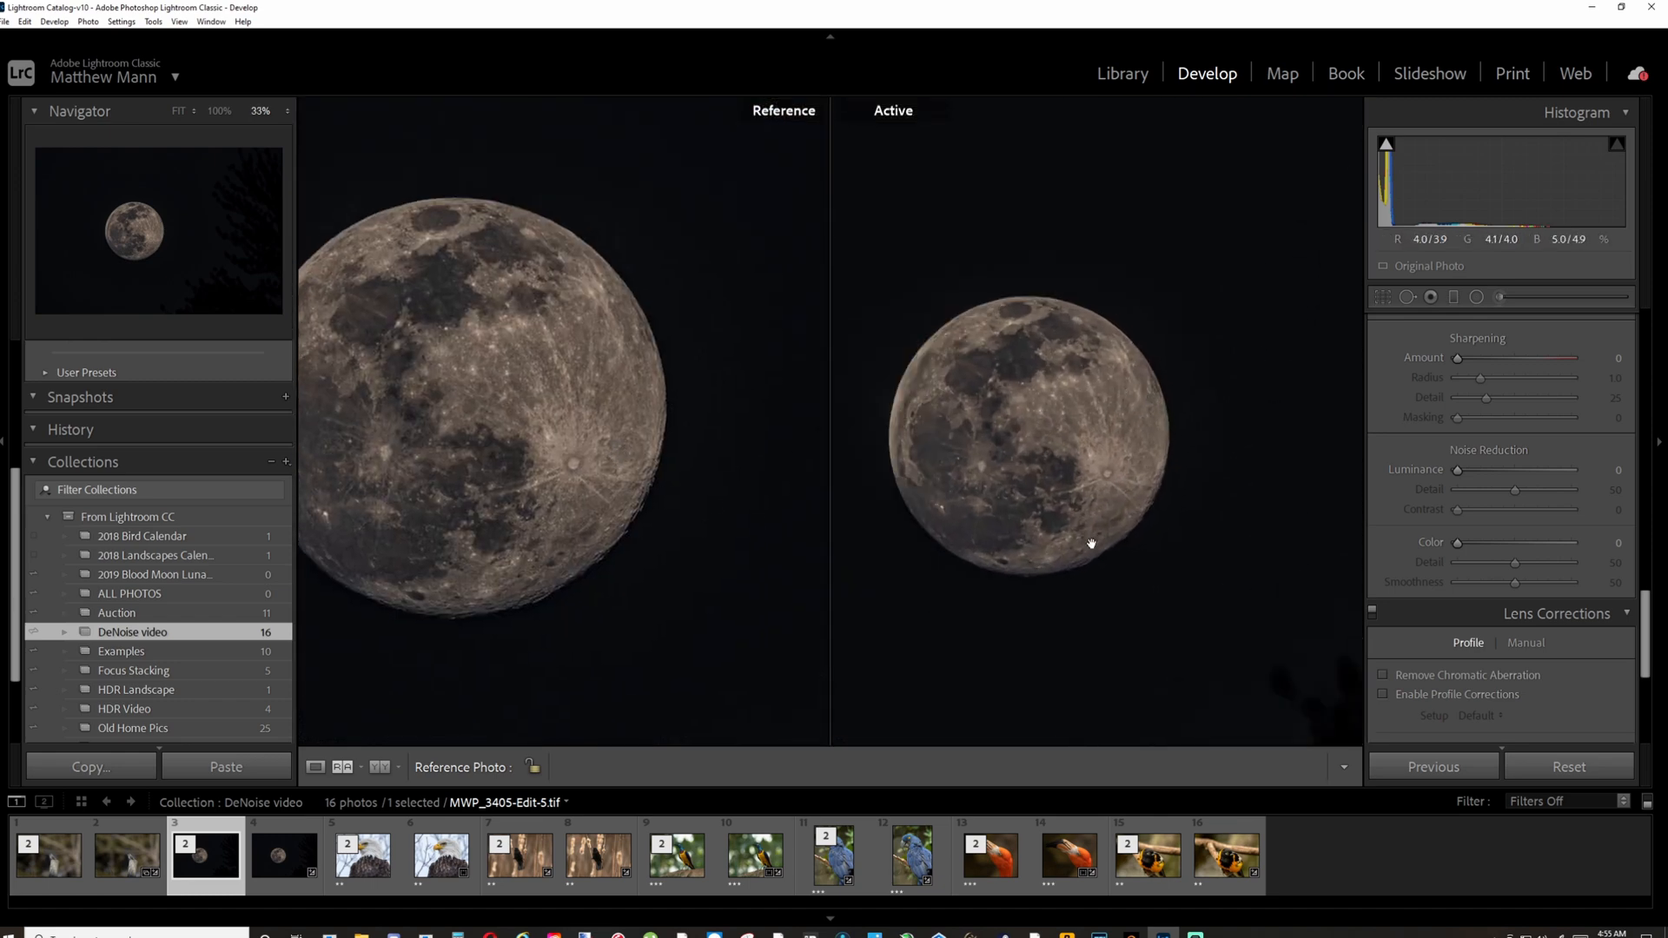
pyautogui.moveTo(1083, 526); pyautogui.dragTo(1103, 438)
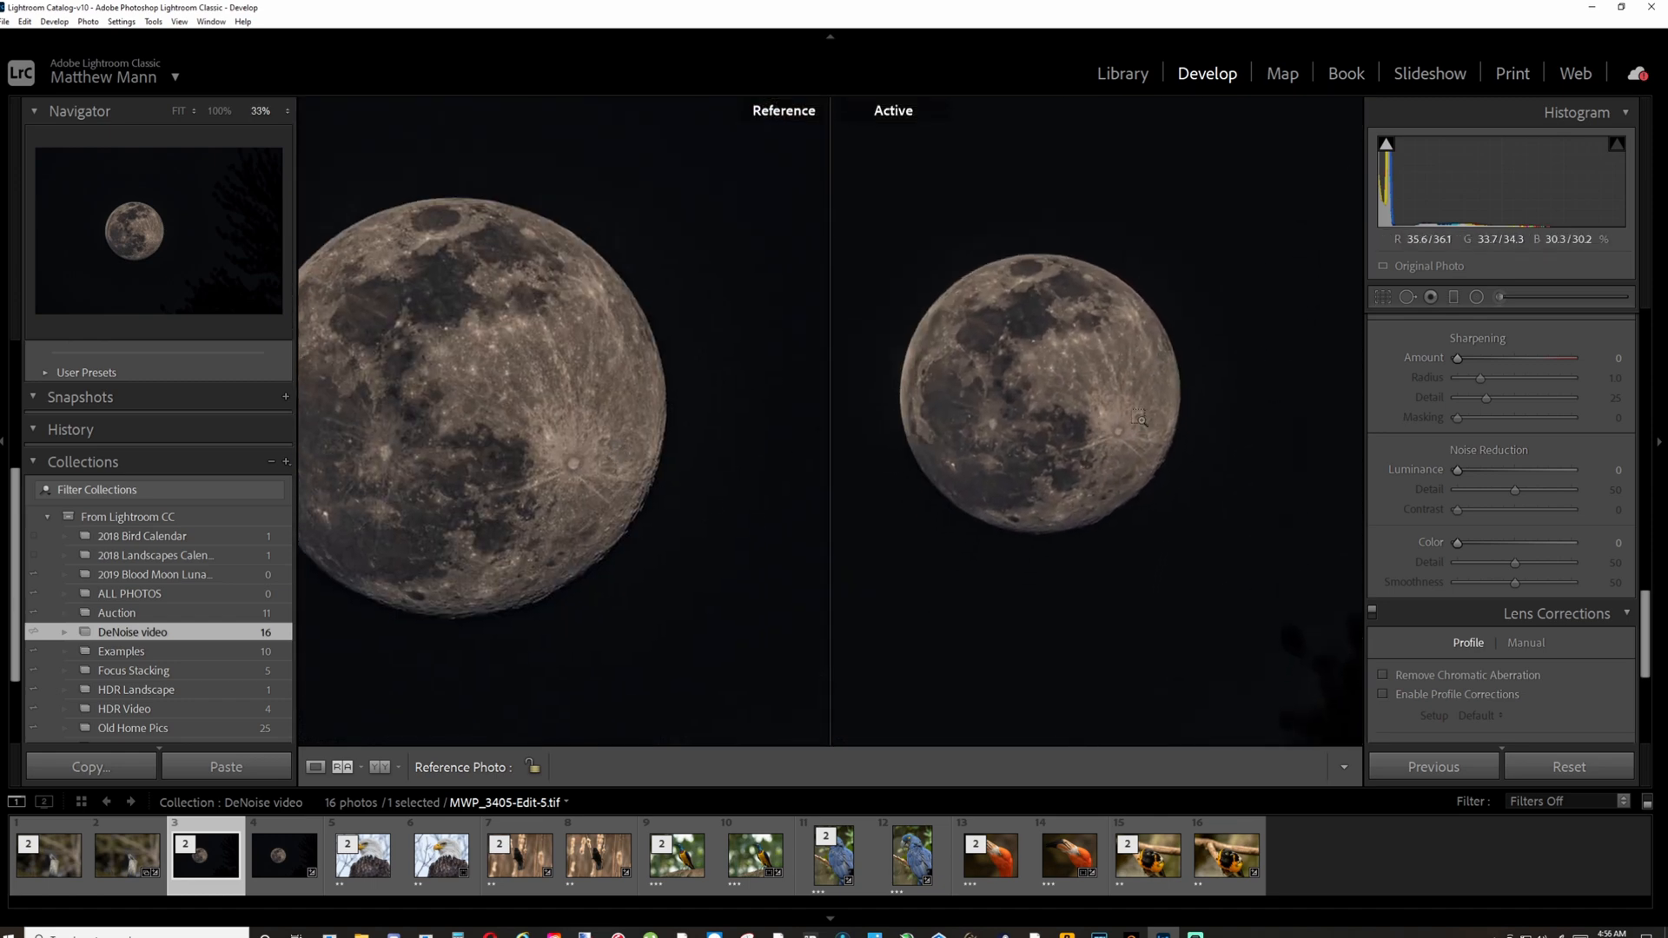
pyautogui.hotkey('ctrl', '=')
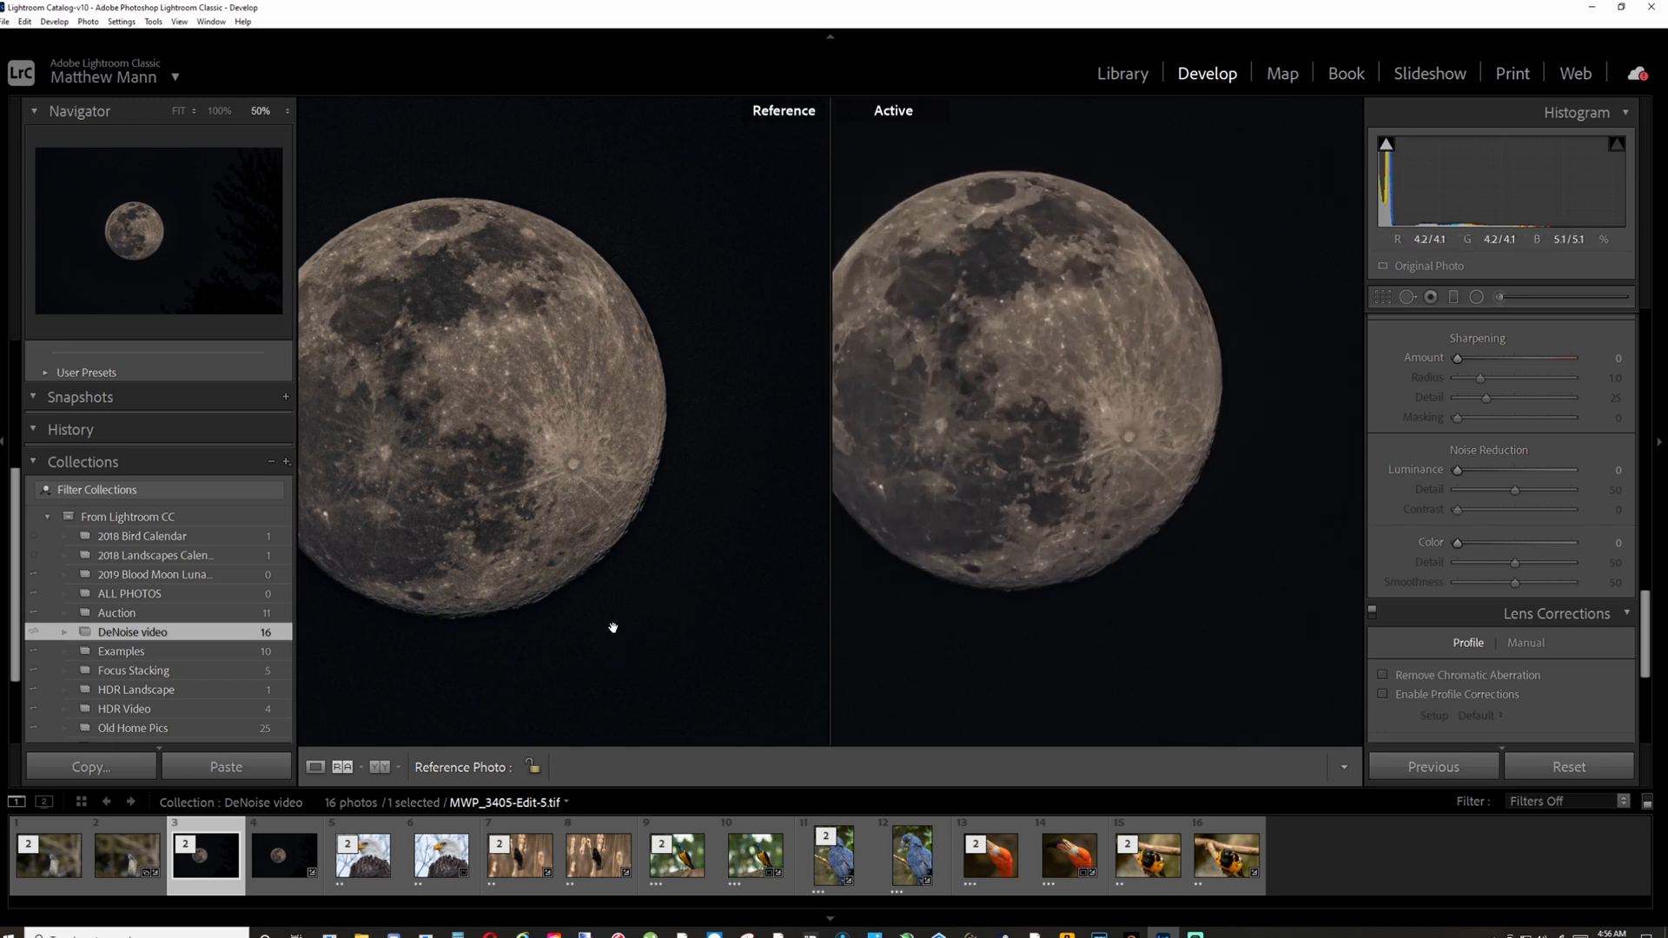
pyautogui.moveTo(613, 628); pyautogui.dragTo(740, 350)
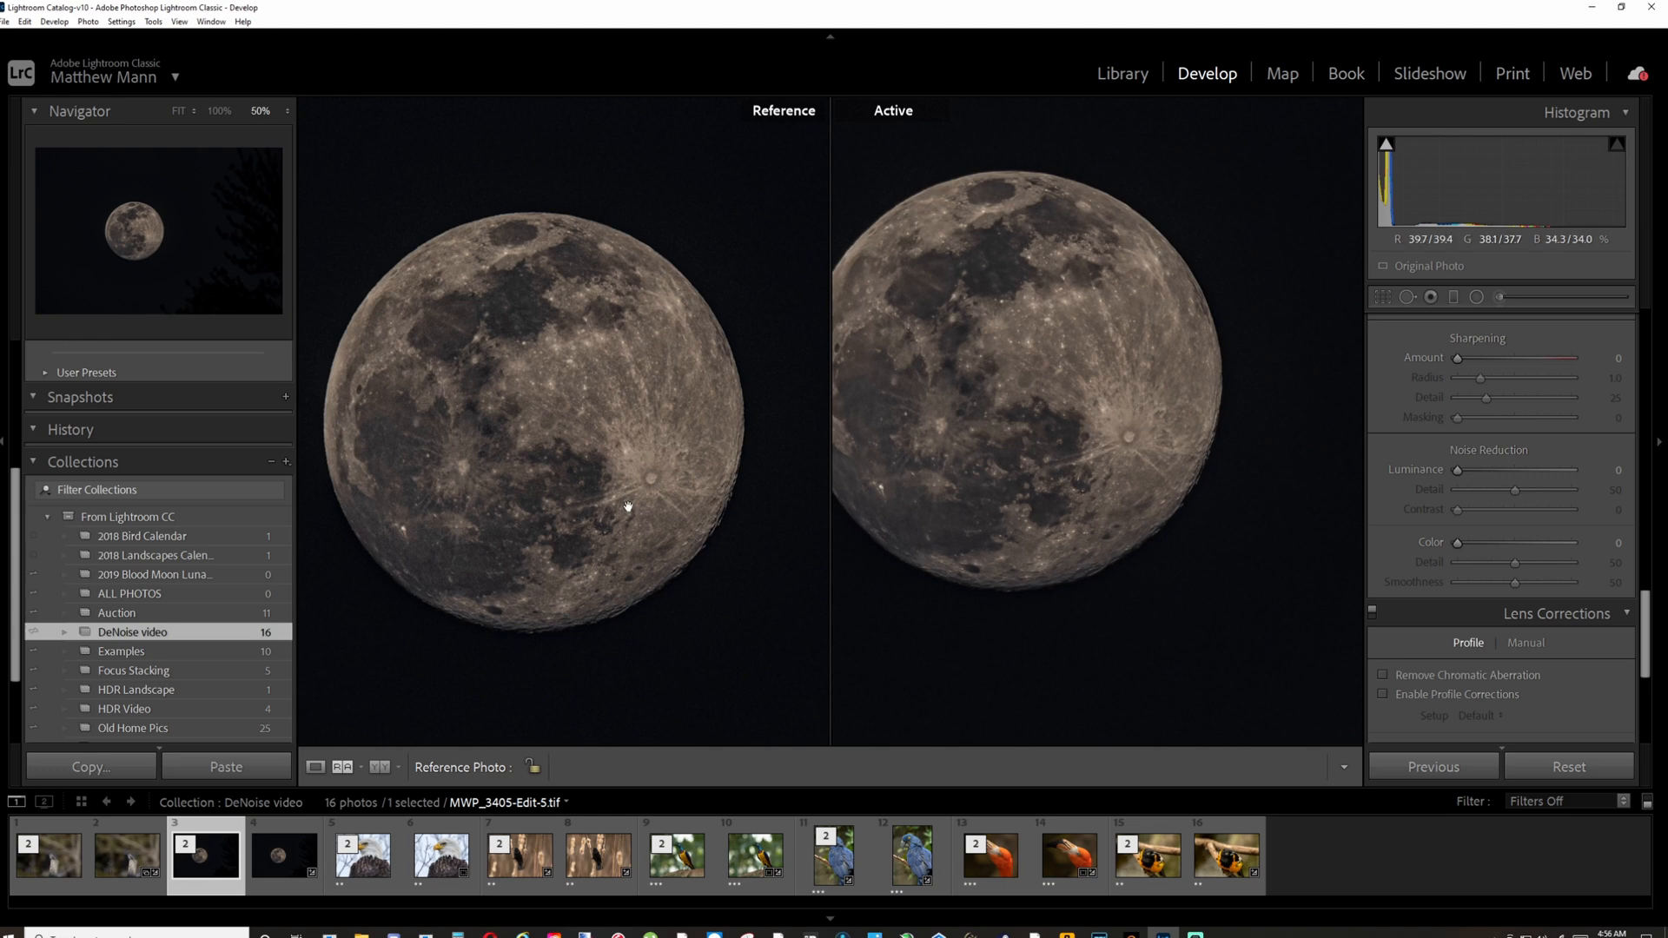
# Step: Compare the denoised bald eagle photo with the original side by side at 100%, around the head and feathers
pyautogui.click(376, 869)
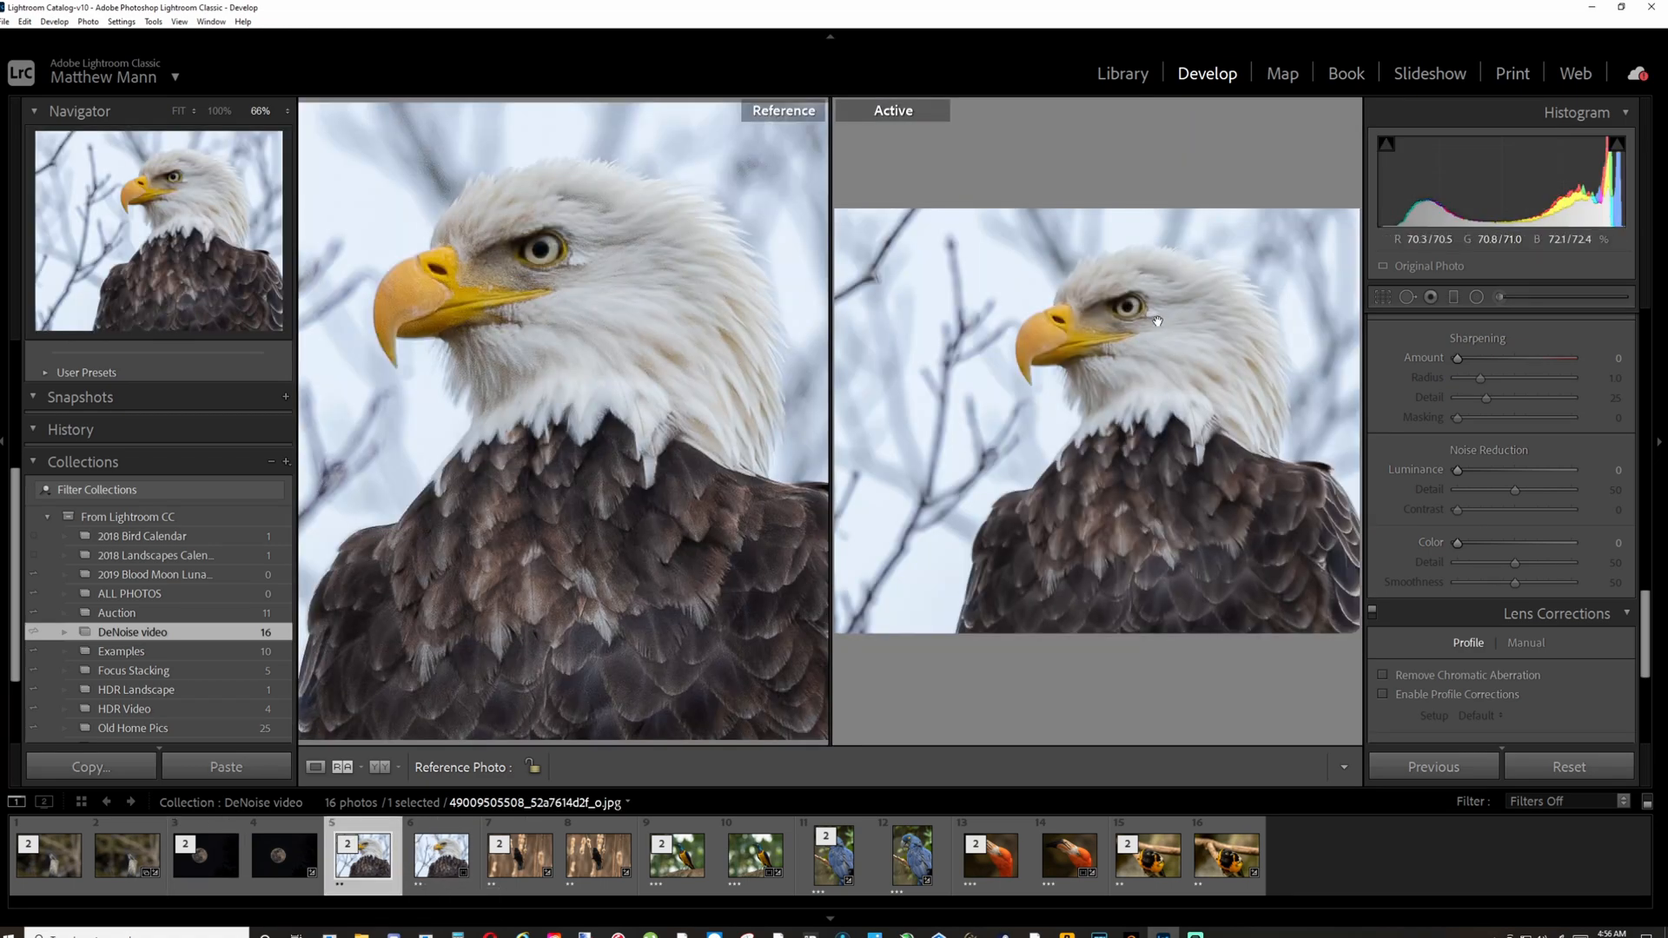
pyautogui.click(1122, 387)
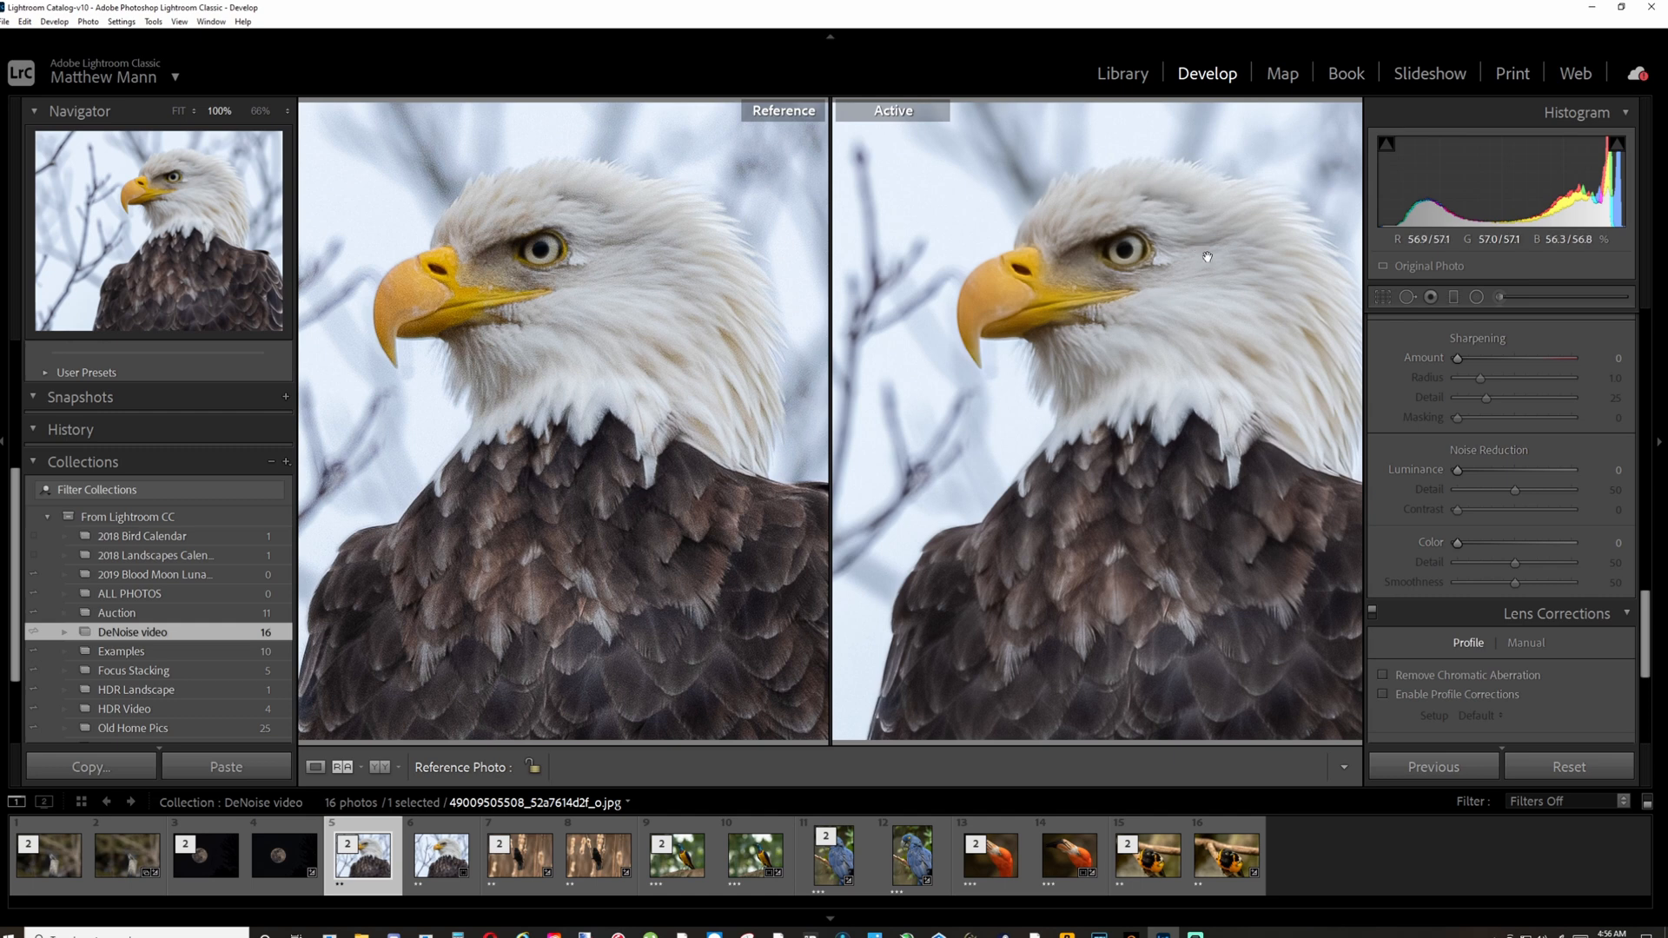
pyautogui.moveTo(1198, 255); pyautogui.dragTo(1104, 282)
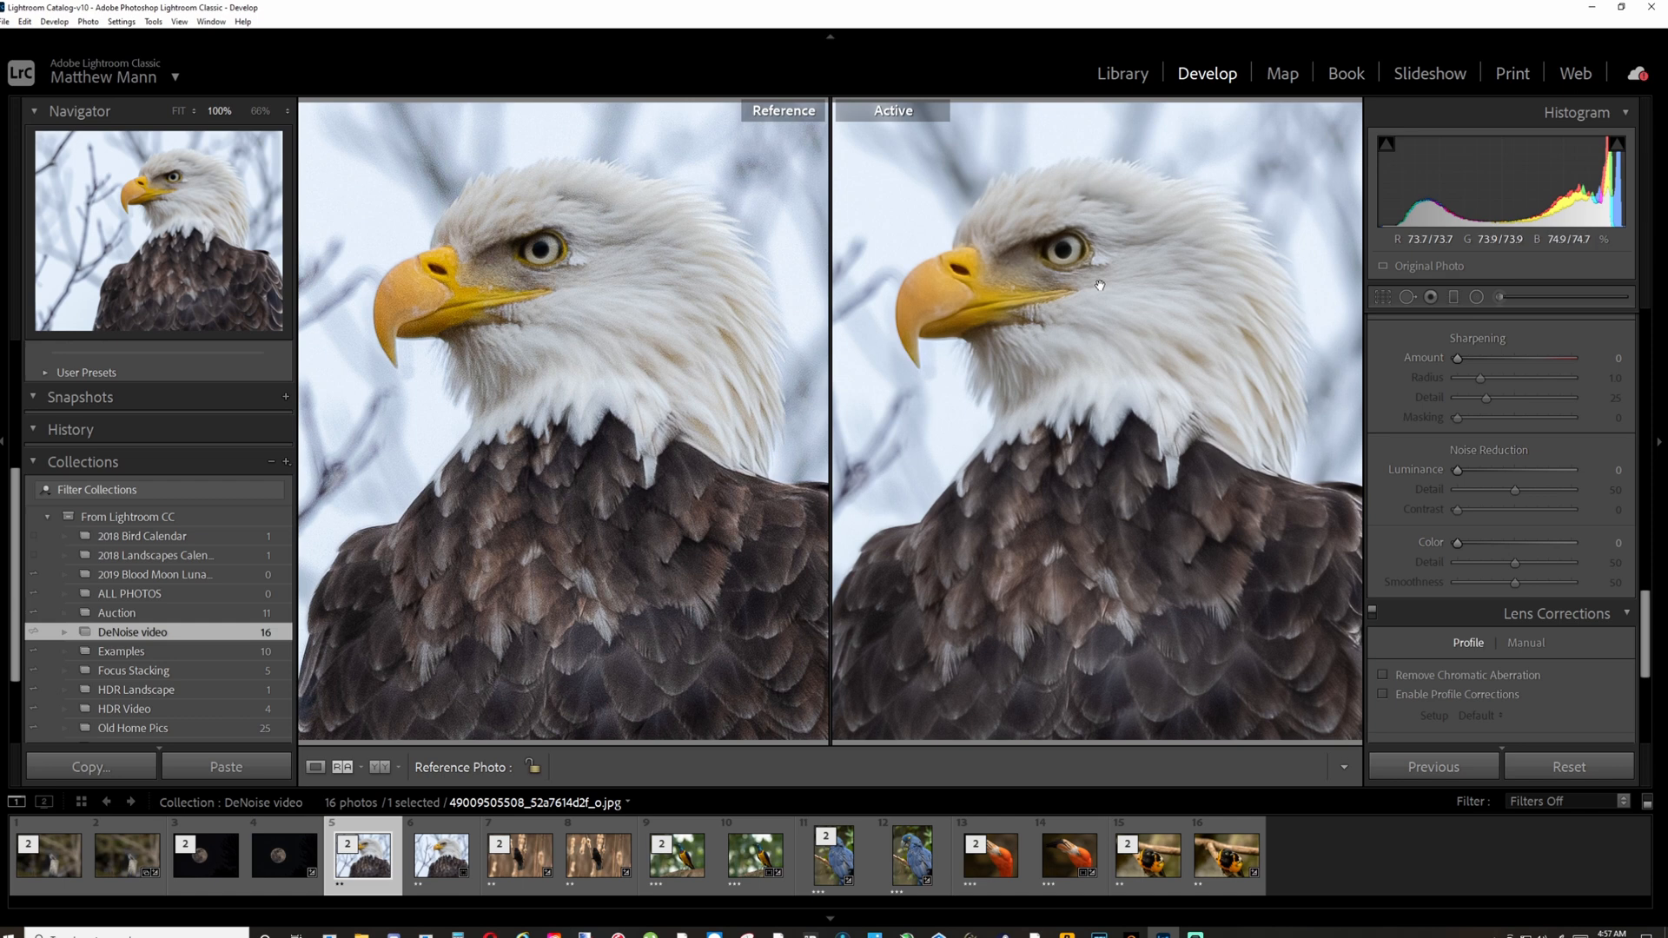
pyautogui.click(769, 300)
# Step: View the wide original bald eagle photo on its own and compare it with the tightly cropped, denoised version
pyautogui.click(1384, 299)
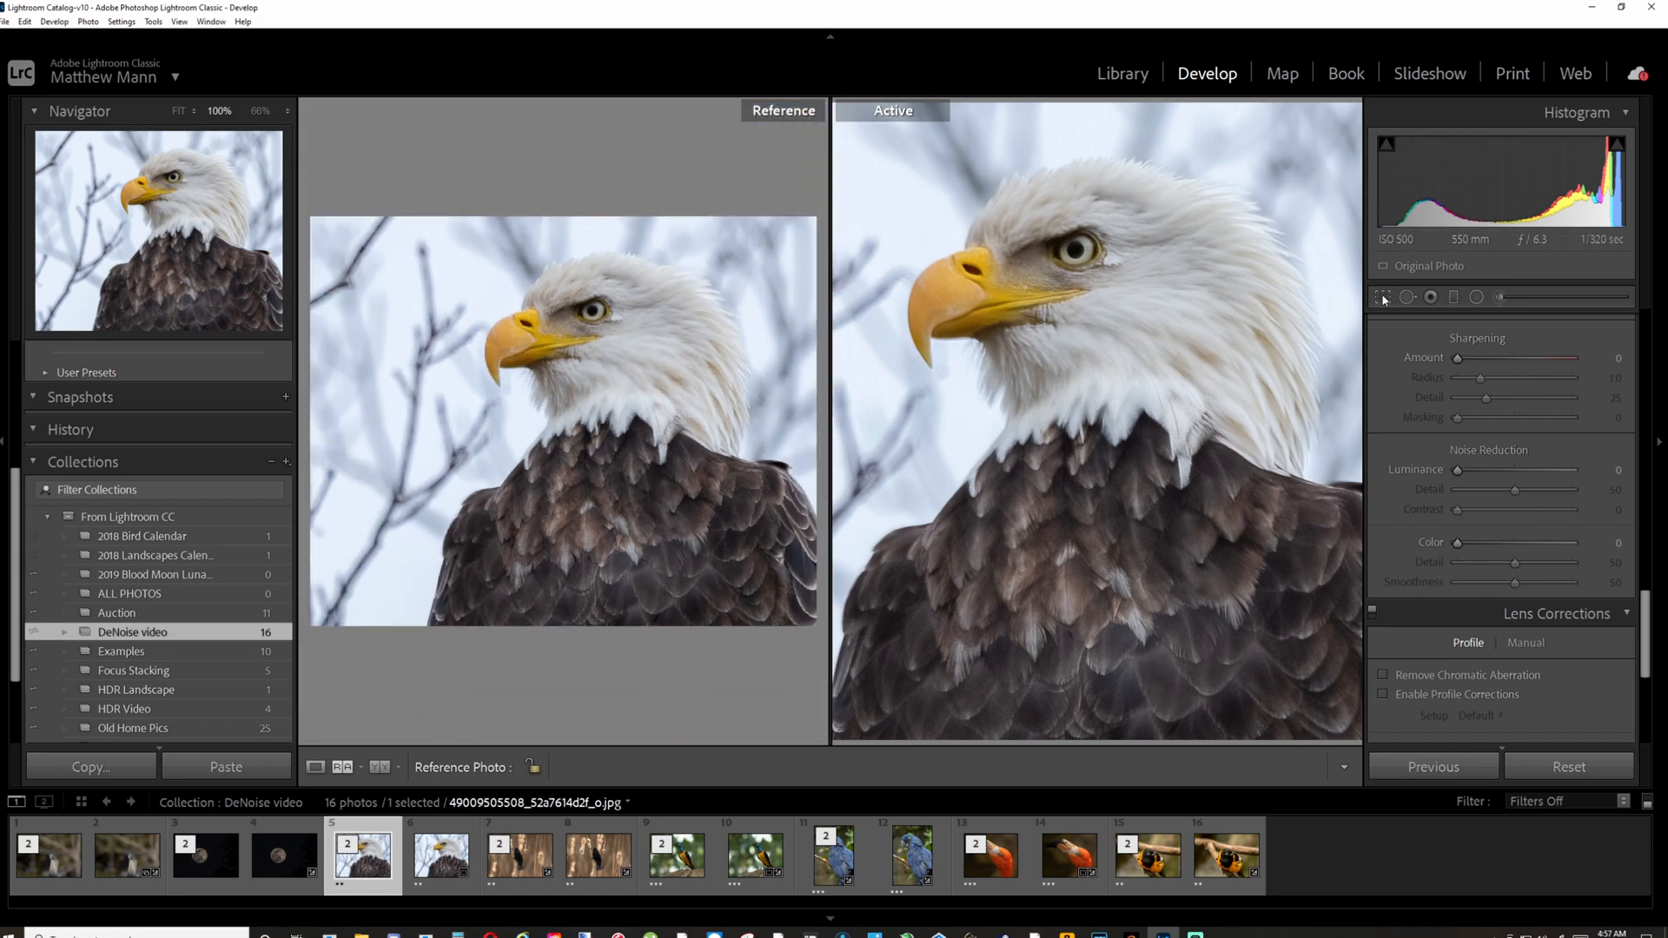
pyautogui.click(999, 466)
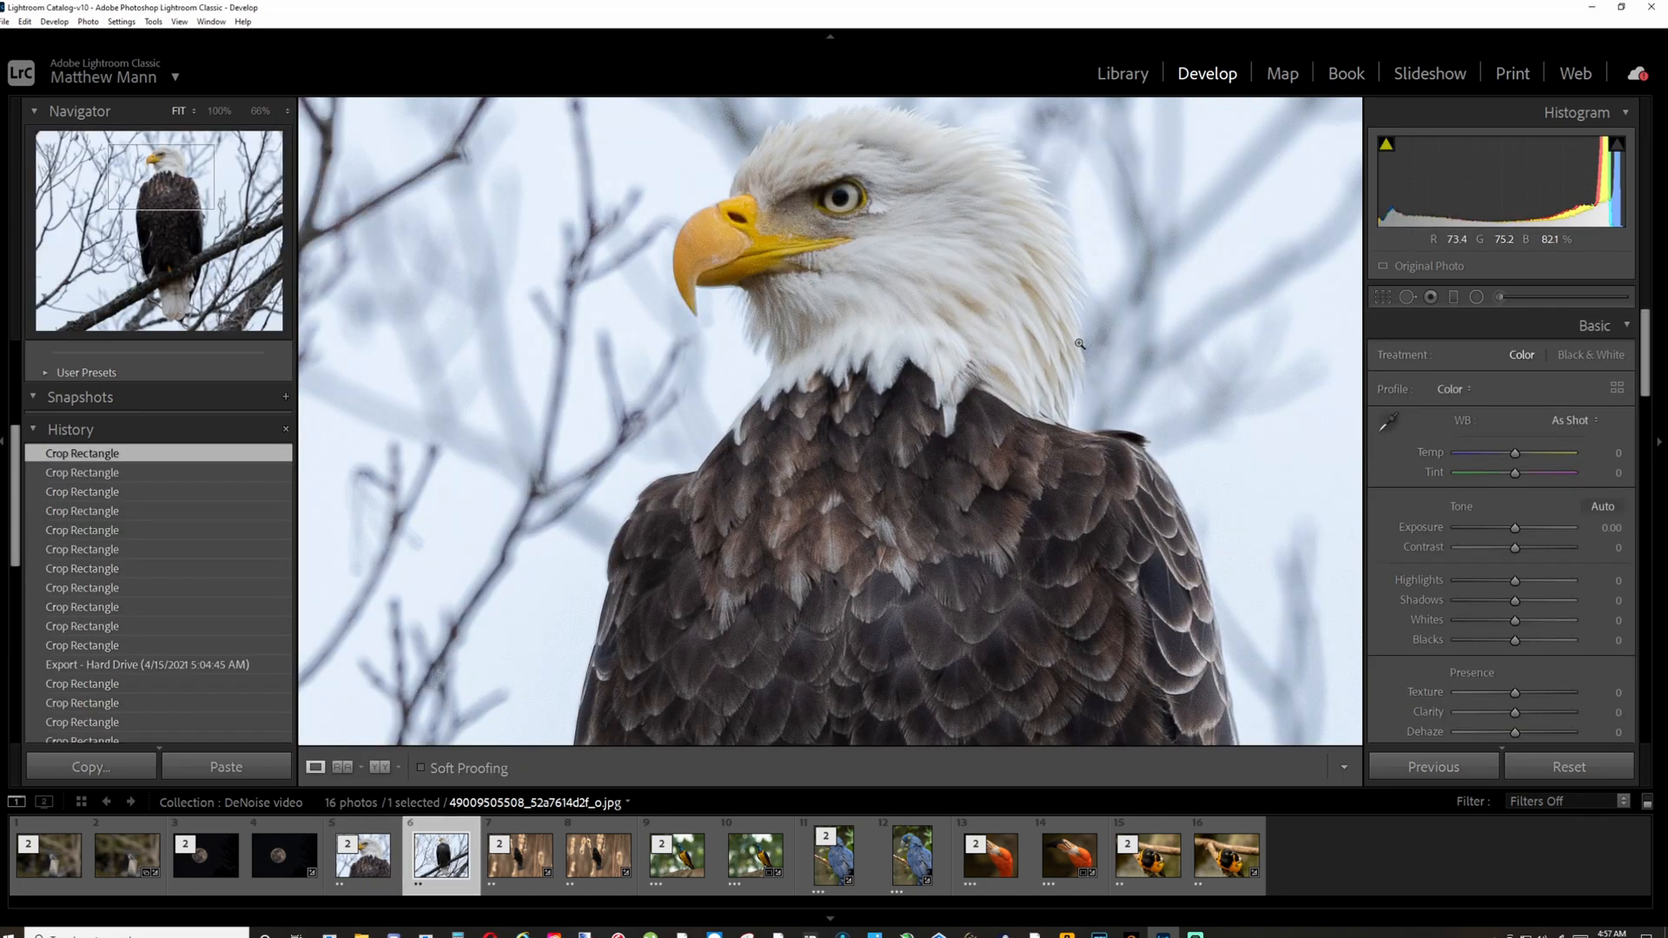
pyautogui.click(1080, 344)
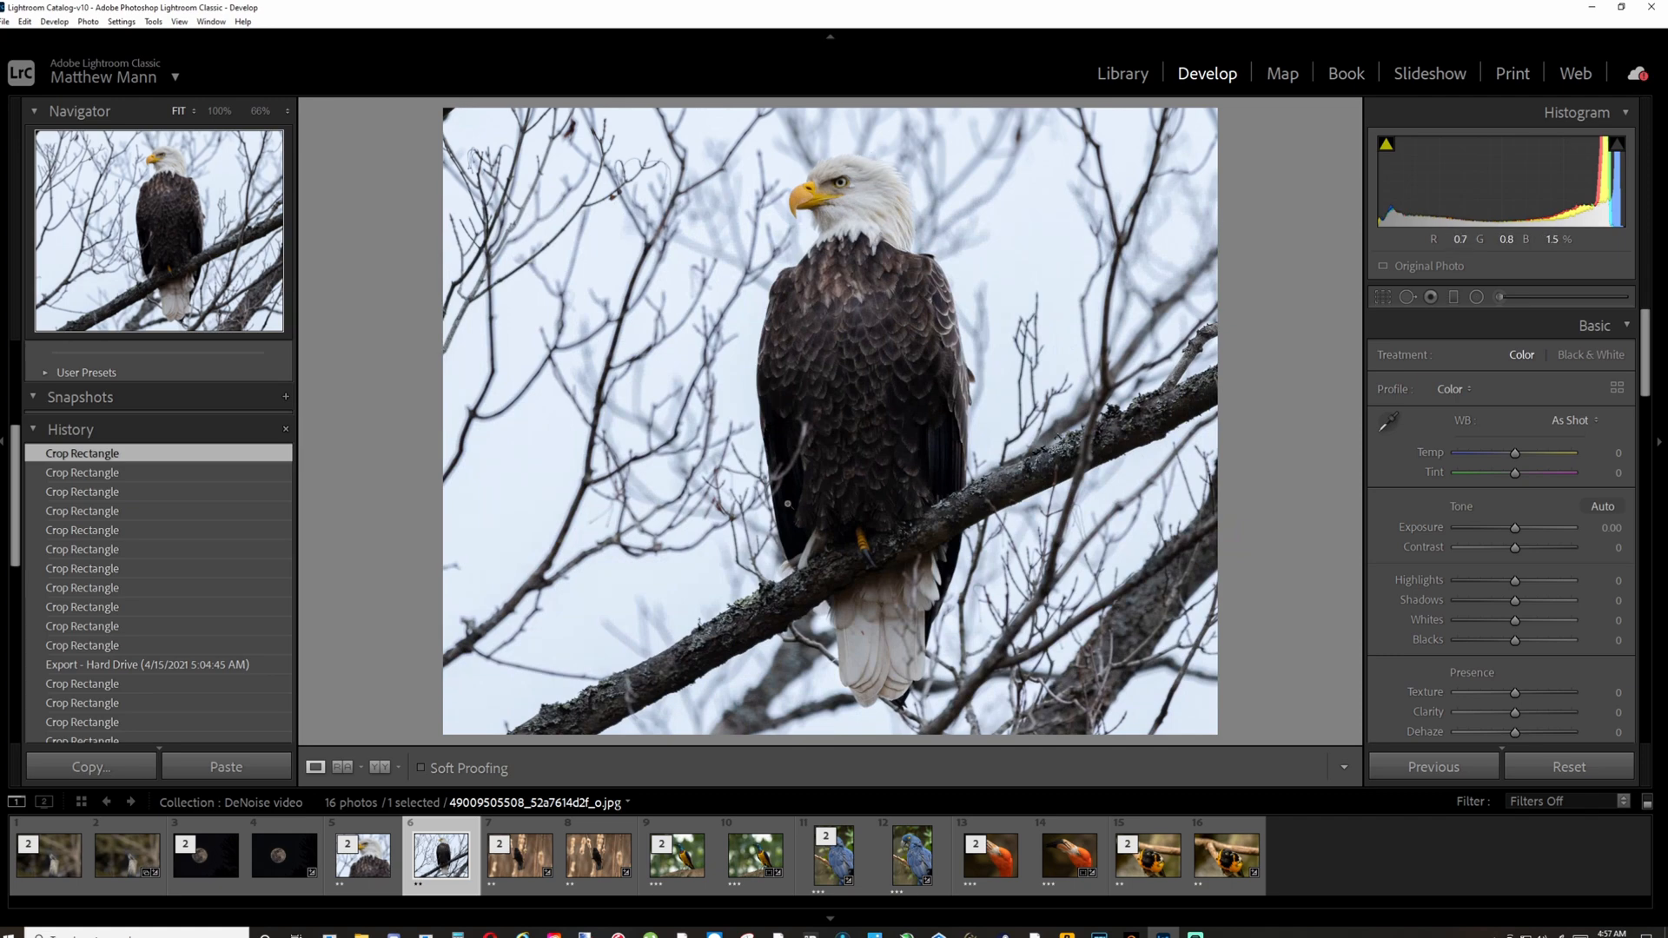
pyautogui.click(374, 859)
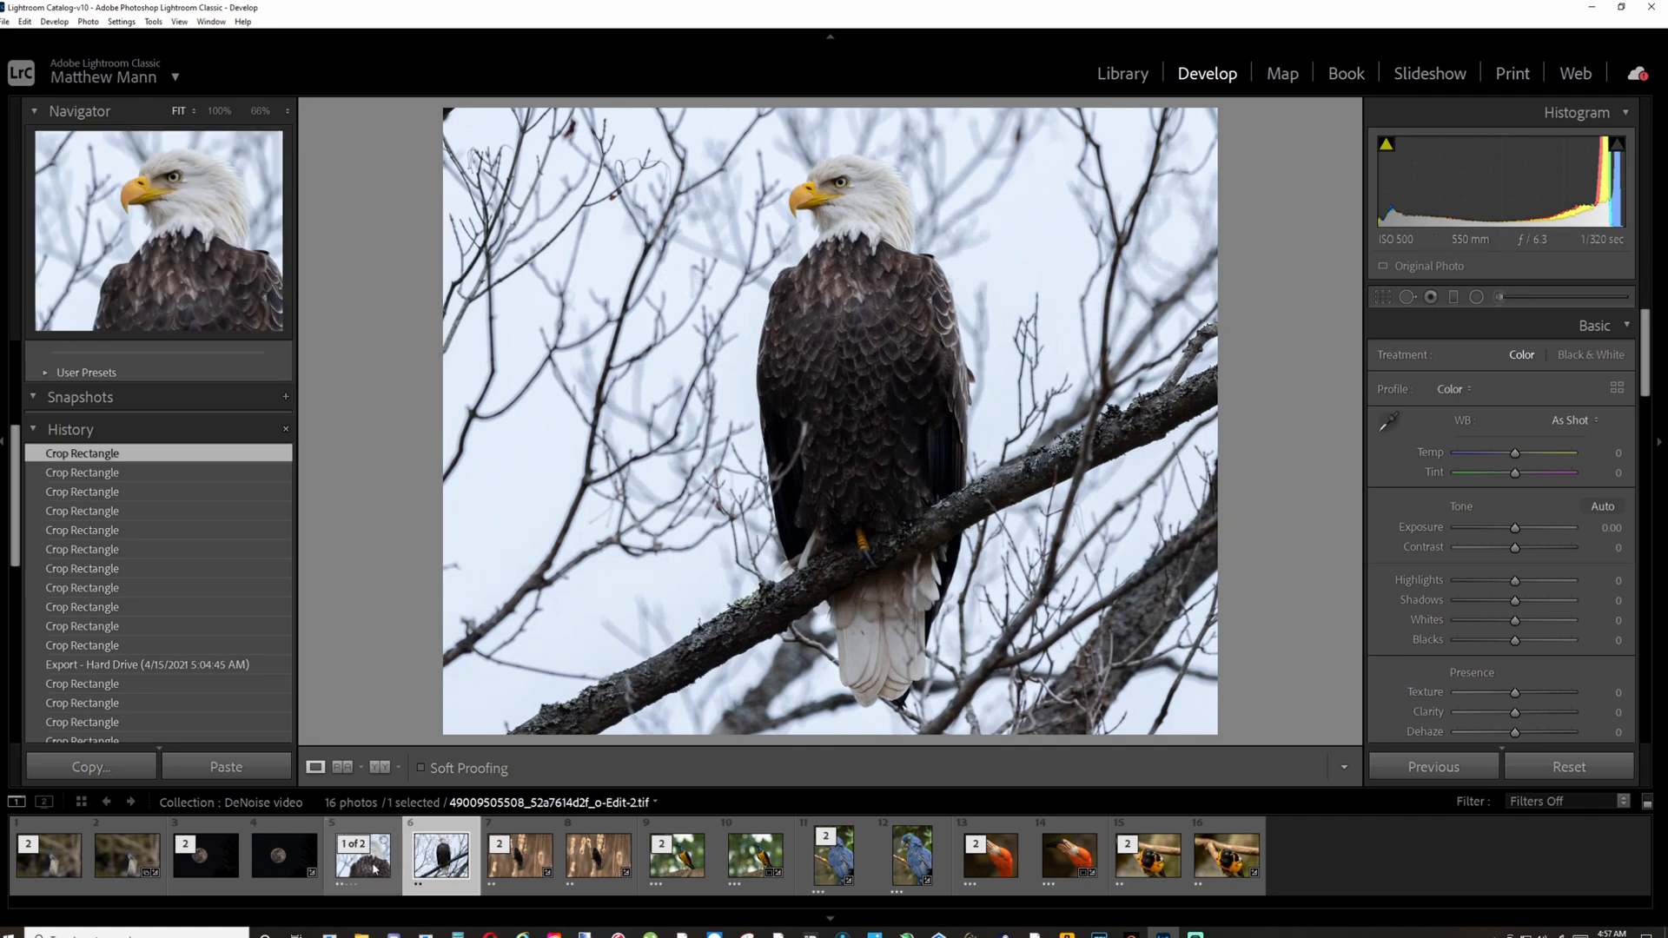
pyautogui.click(886, 246)
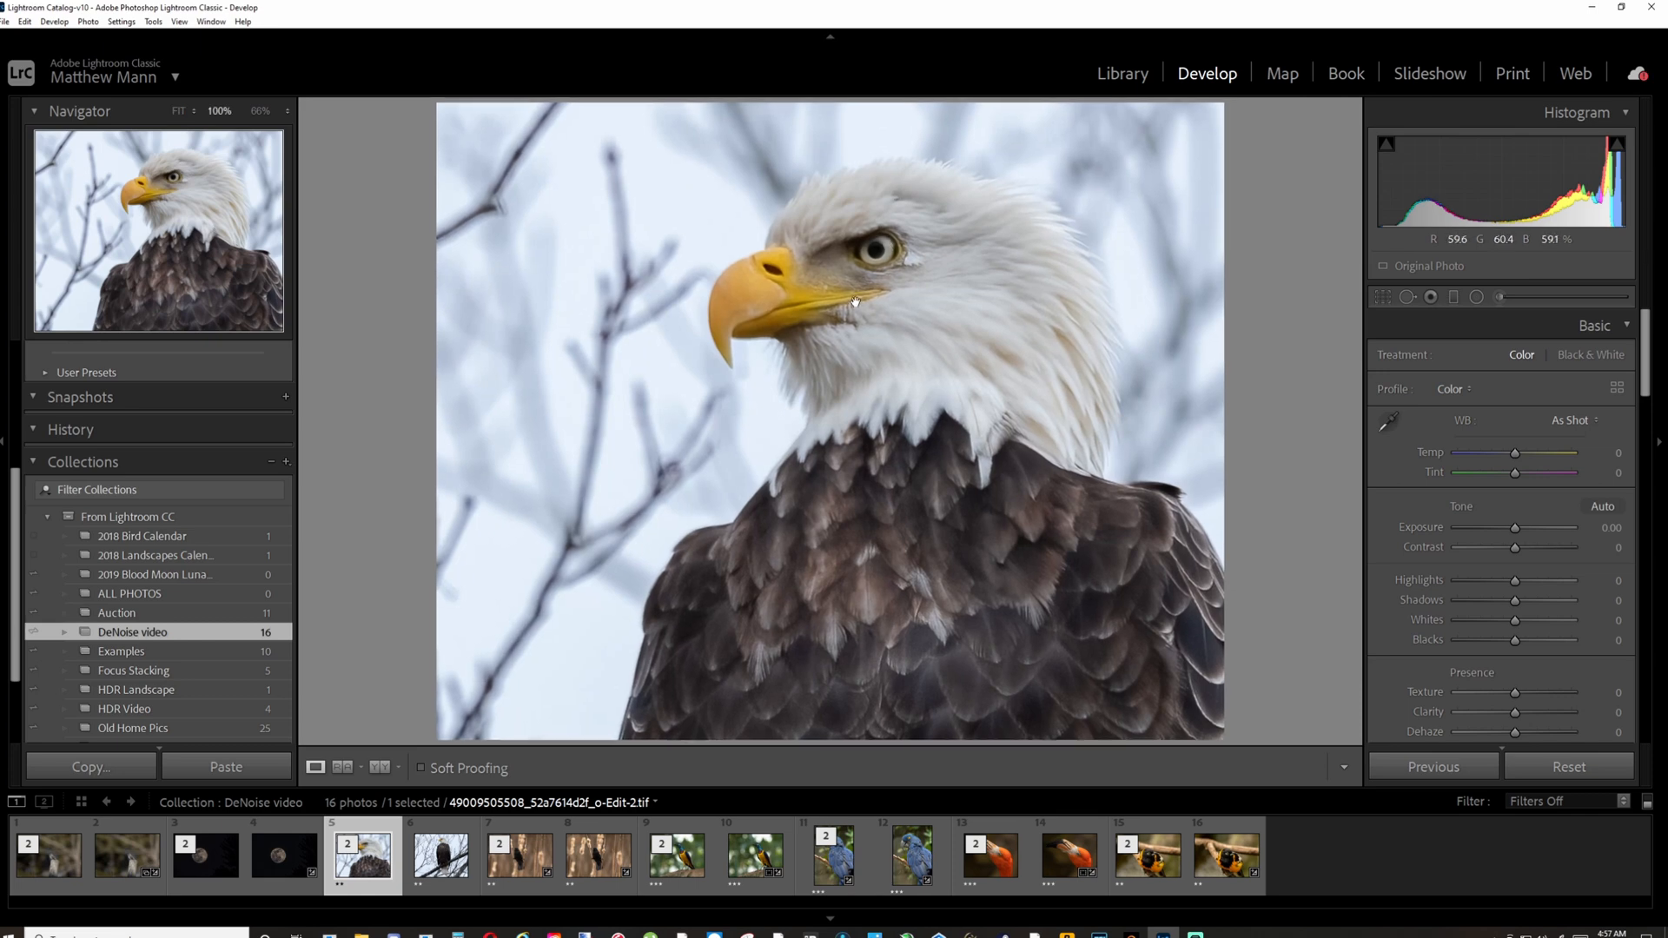
pyautogui.click(886, 381)
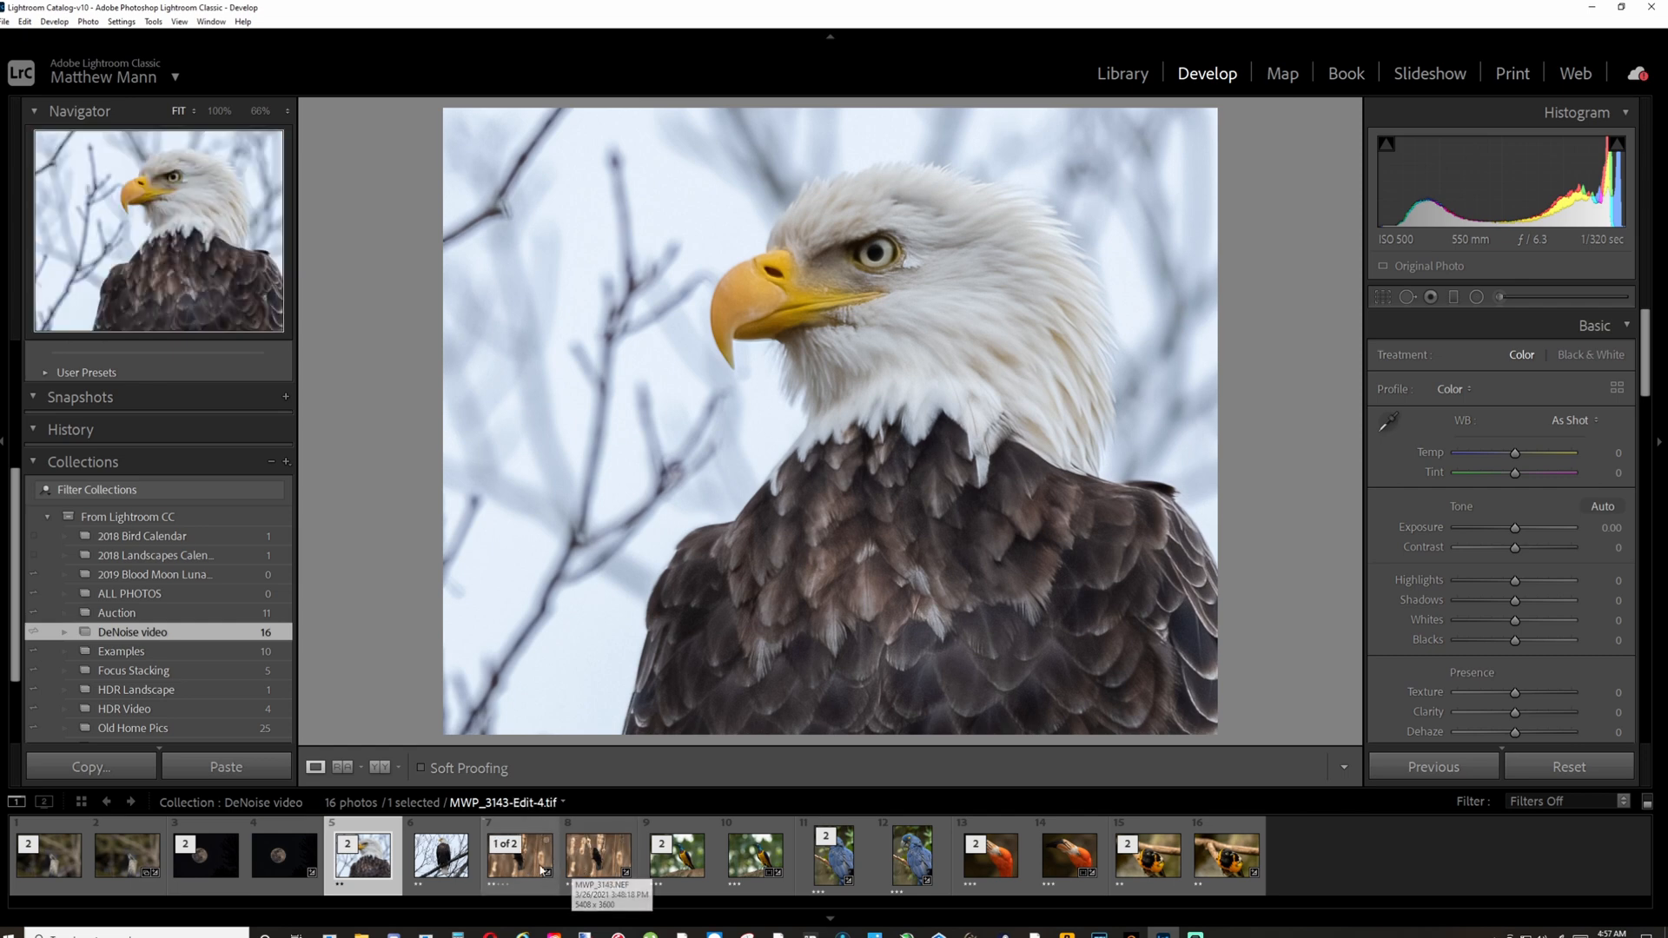
# Step: In Reference view, compare the denoised red-winged blackbird photo with its original at 100%, around the head, breast and background
pyautogui.click(597, 856)
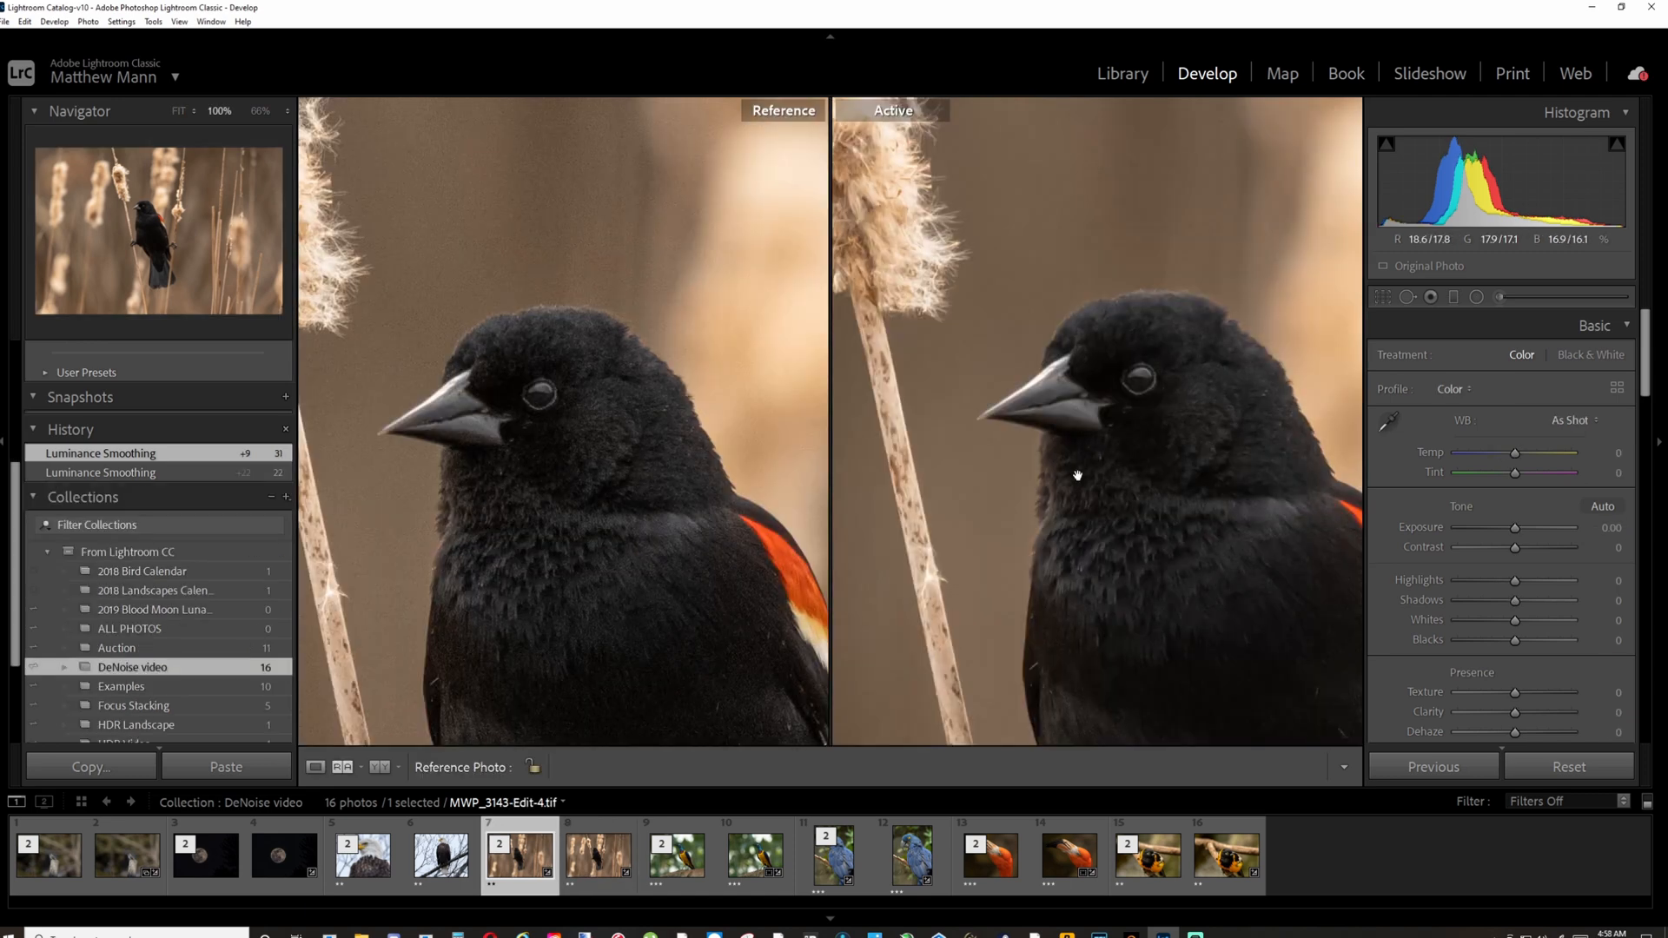
pyautogui.moveTo(565, 418); pyautogui.dragTo(597, 352)
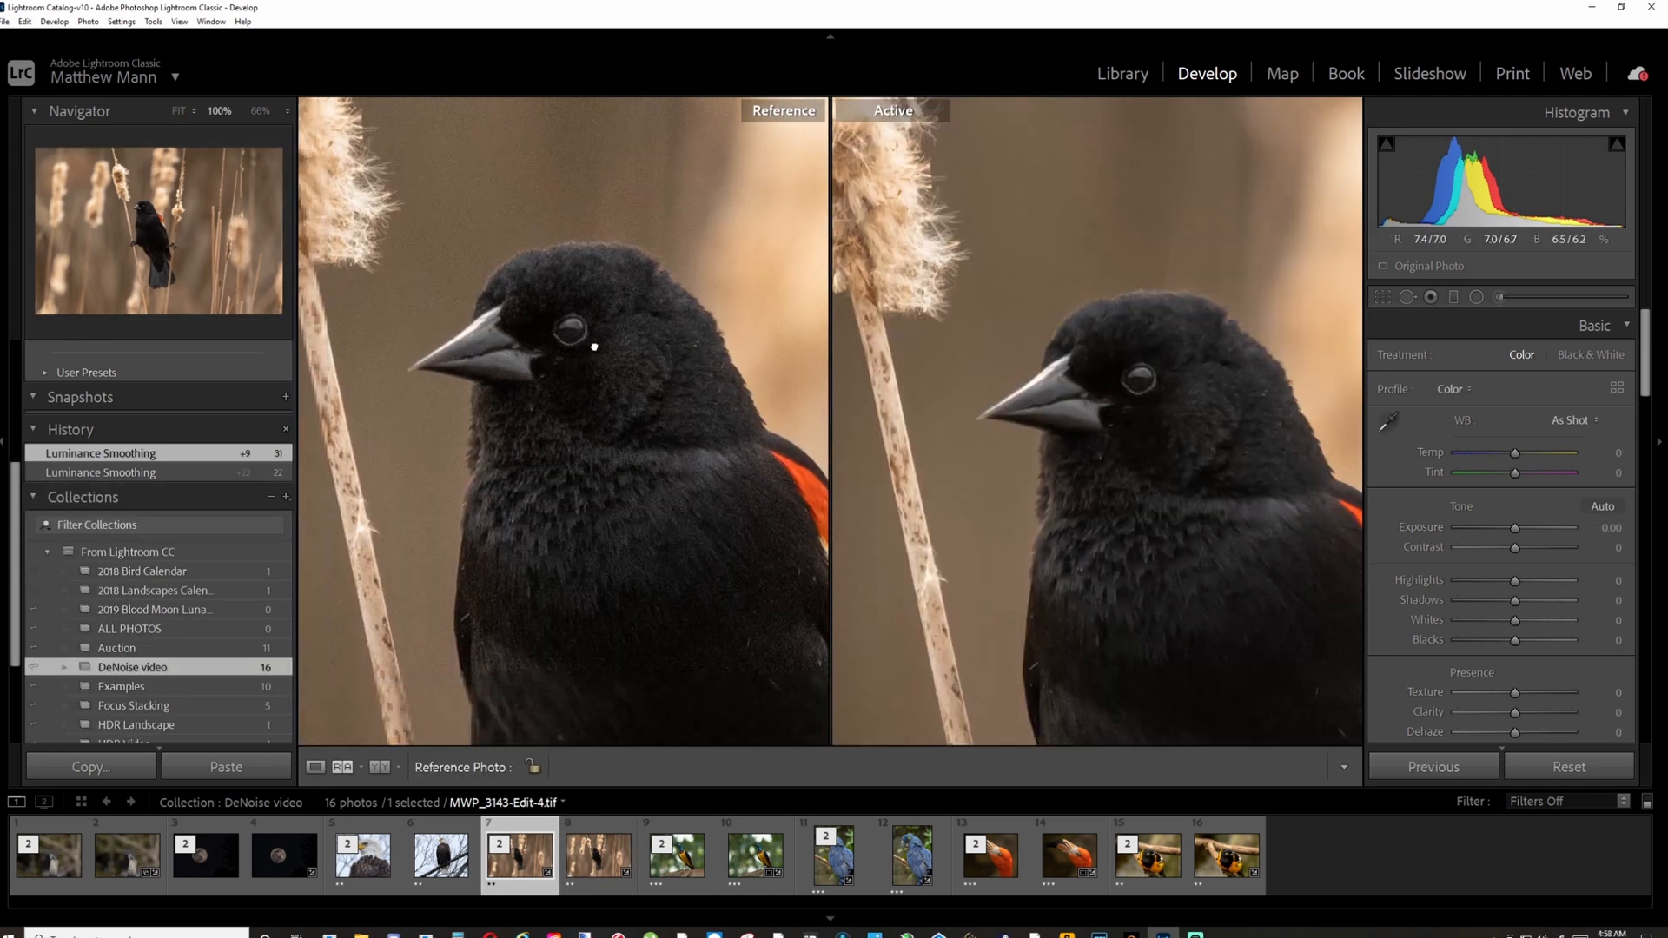
pyautogui.moveTo(565, 230); pyautogui.dragTo(559, 324)
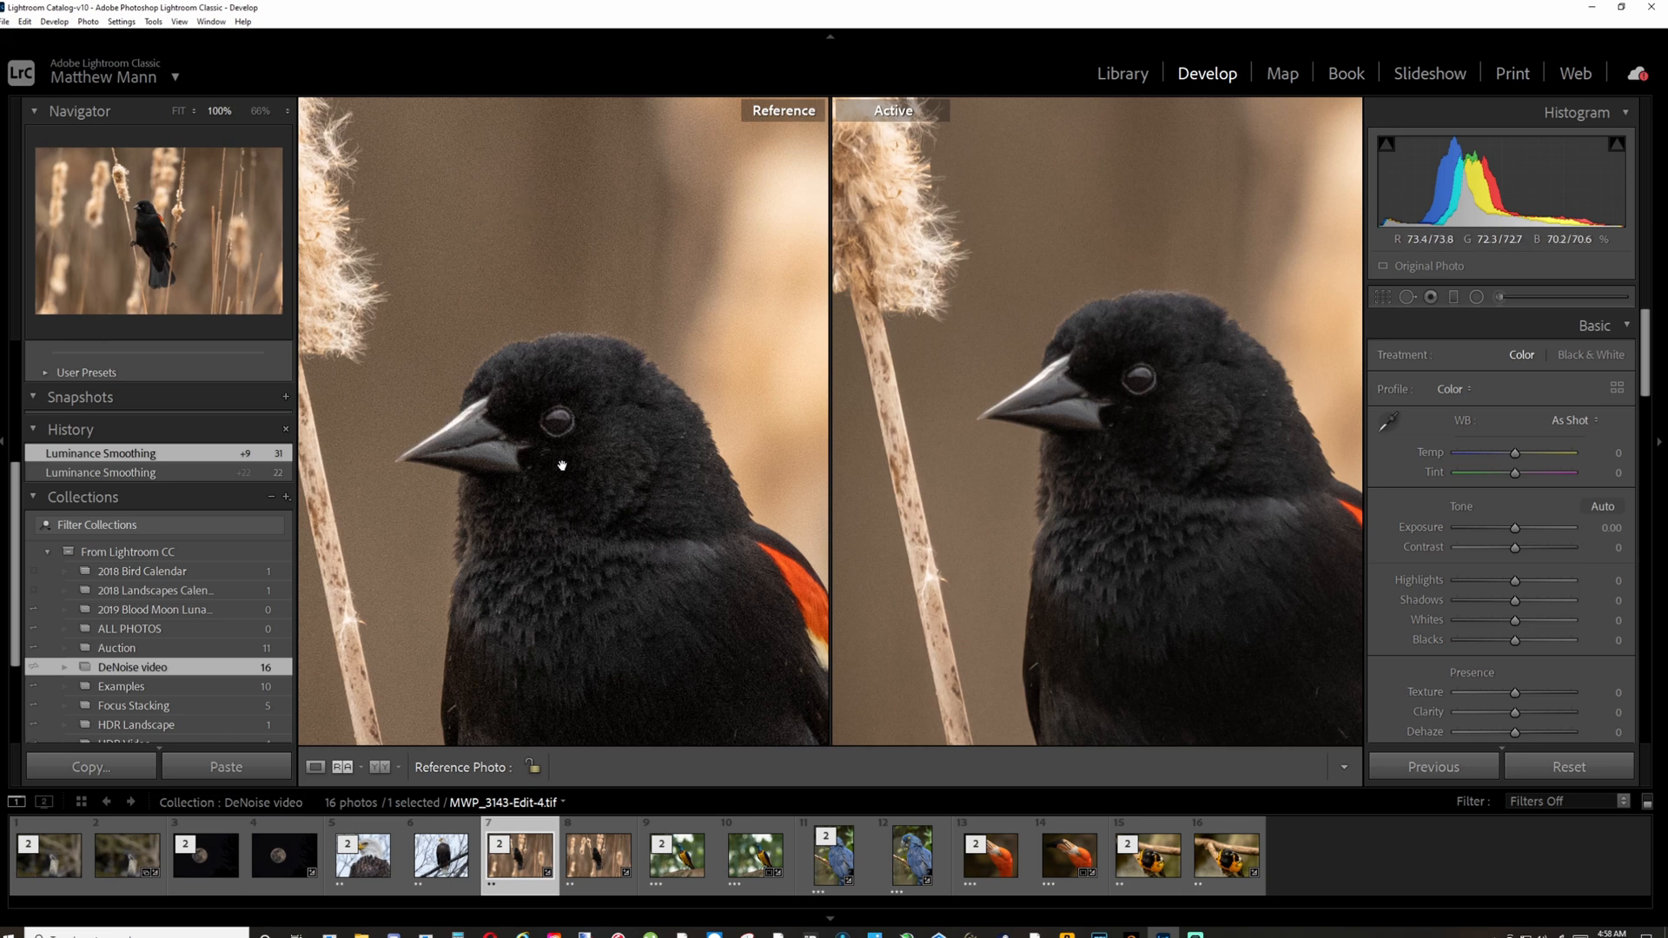
pyautogui.moveTo(563, 466); pyautogui.dragTo(561, 370)
pyautogui.moveTo(696, 615); pyautogui.dragTo(641, 508)
pyautogui.moveTo(1142, 452); pyautogui.dragTo(1101, 565)
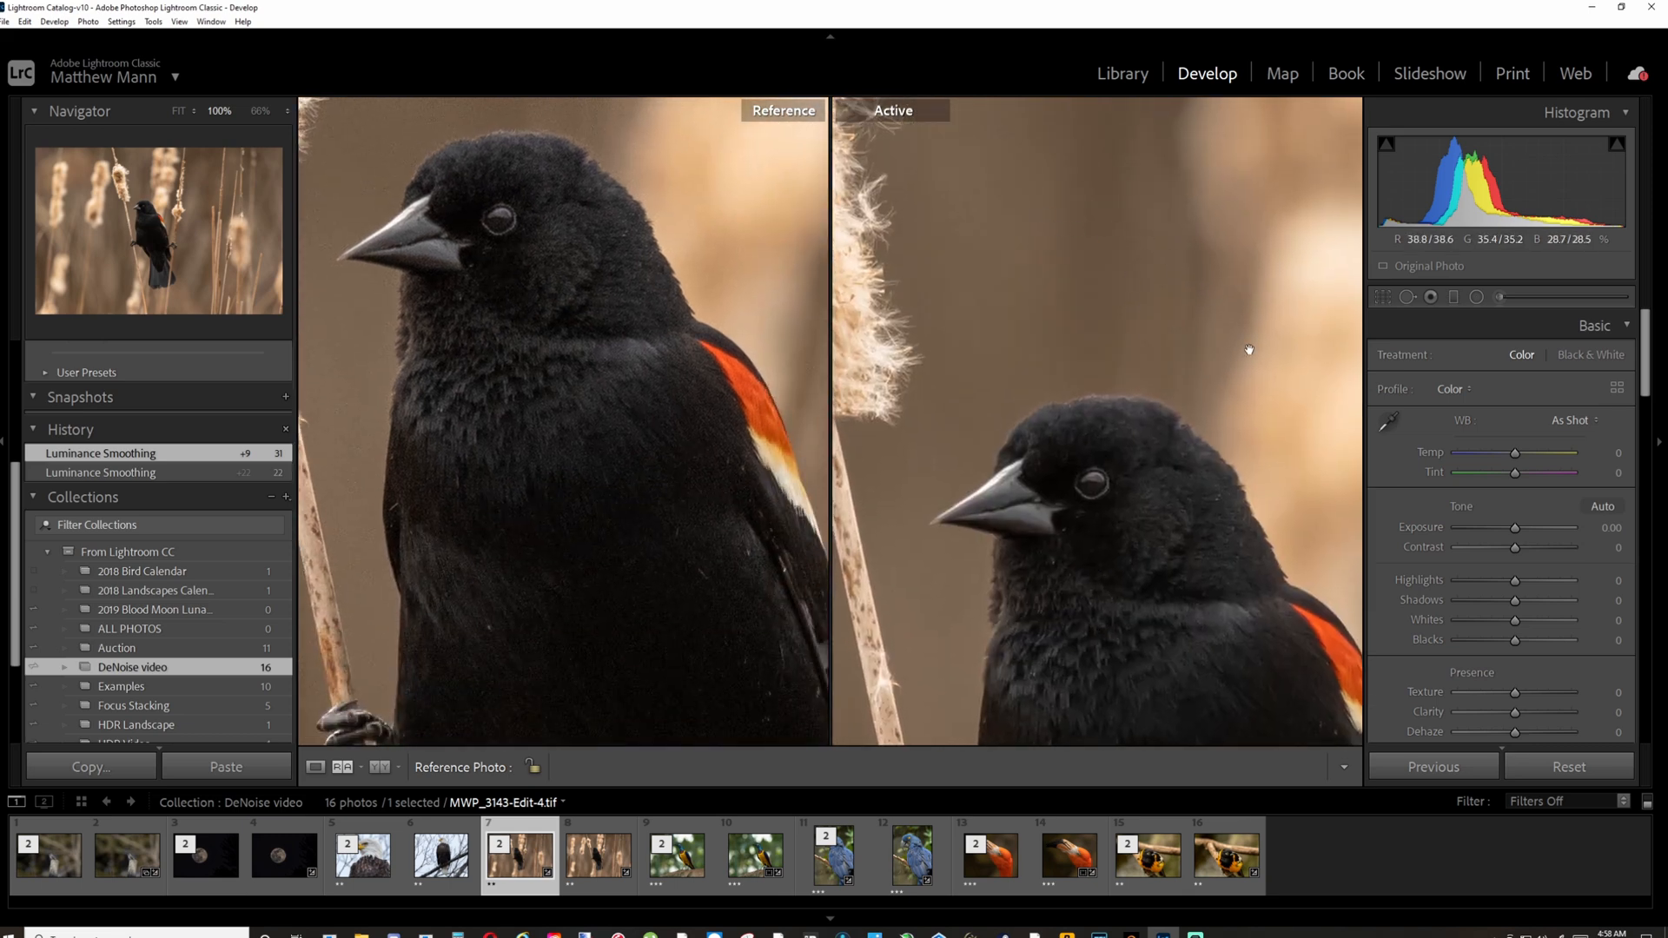
pyautogui.moveTo(1250, 349); pyautogui.dragTo(1086, 271)
pyautogui.moveTo(1169, 523); pyautogui.dragTo(1090, 319)
pyautogui.moveTo(1057, 425); pyautogui.dragTo(1161, 329)
pyautogui.moveTo(697, 462); pyautogui.dragTo(537, 354)
pyautogui.moveTo(1226, 534); pyautogui.dragTo(1057, 447)
# Step: Compare the whole red-winged blackbird side by side at 33%, repositioning both photos to show the same area
pyautogui.click(1066, 365)
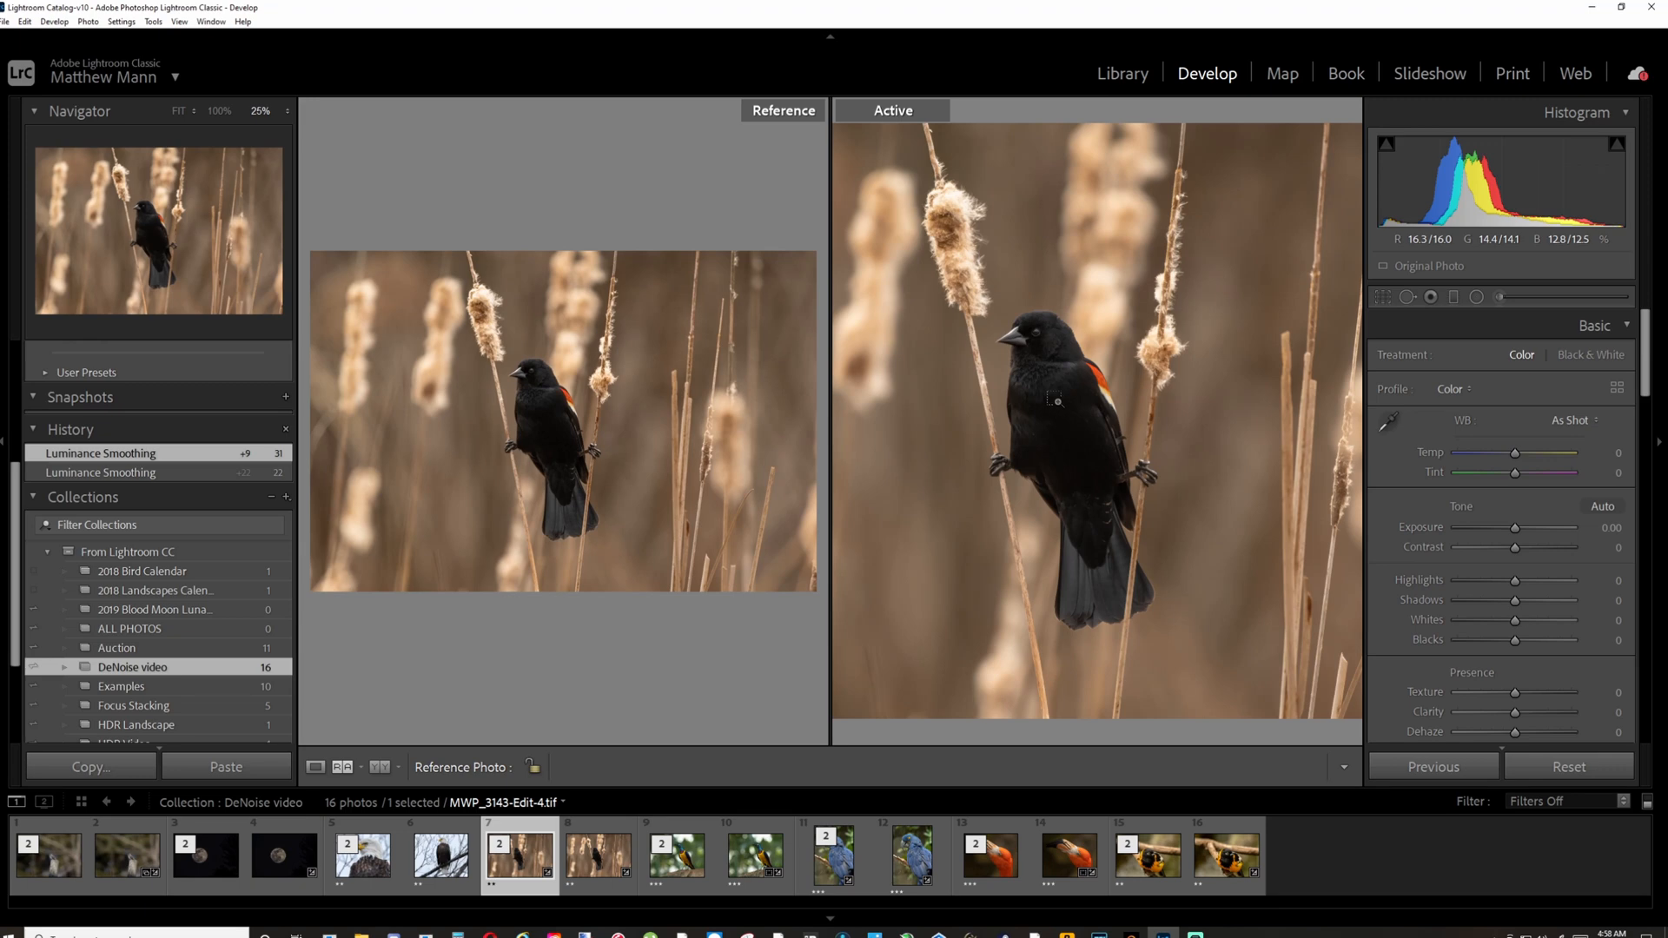
pyautogui.click(1056, 399)
pyautogui.moveTo(1041, 441); pyautogui.dragTo(1112, 392)
pyautogui.click(508, 402)
pyautogui.moveTo(514, 415); pyautogui.dragTo(609, 387)
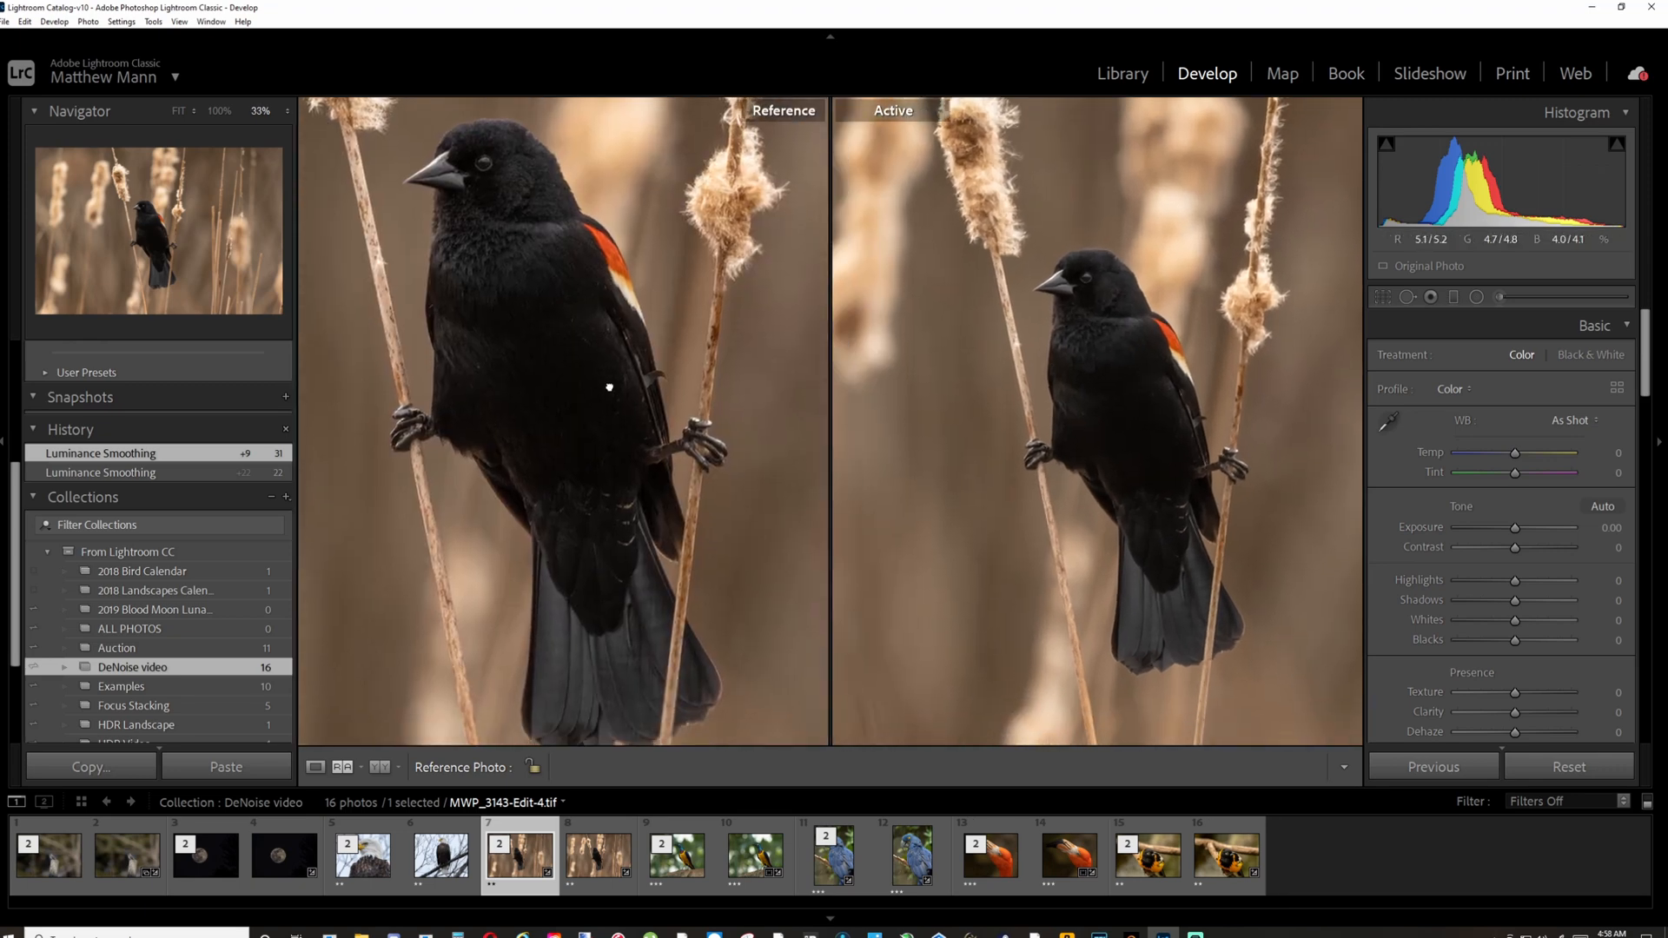
pyautogui.click(609, 382)
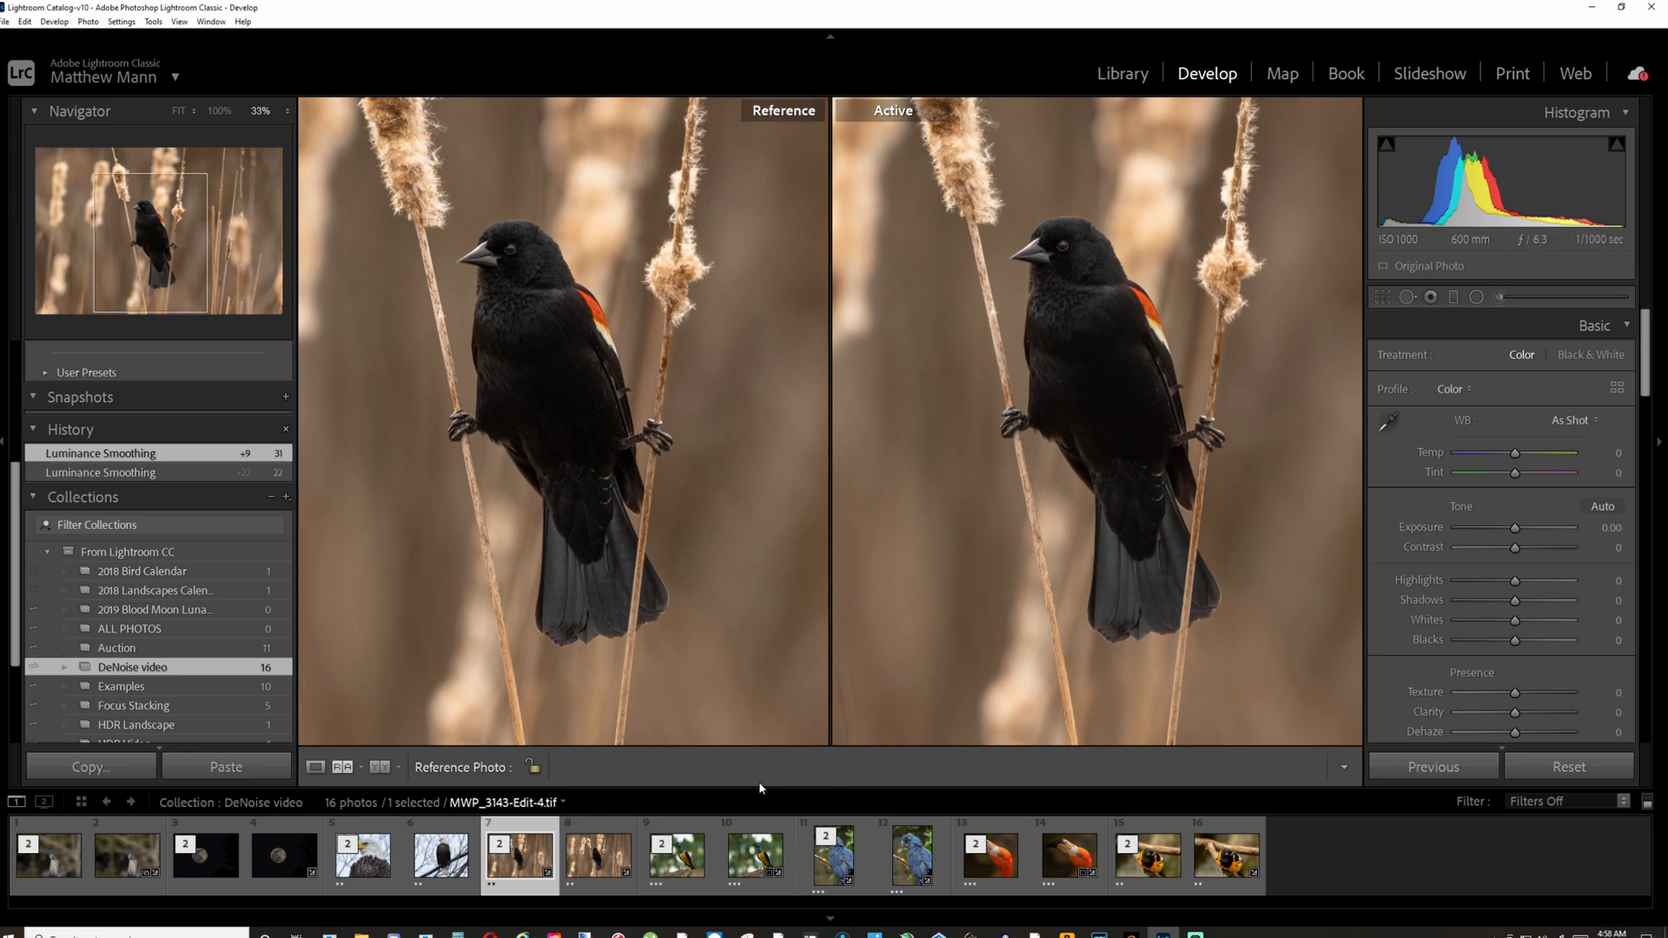
# Step: Select the original yellow-breasted bird photo and compare it with its counterpart in Reference view, around the head and beak
pyautogui.click(755, 854)
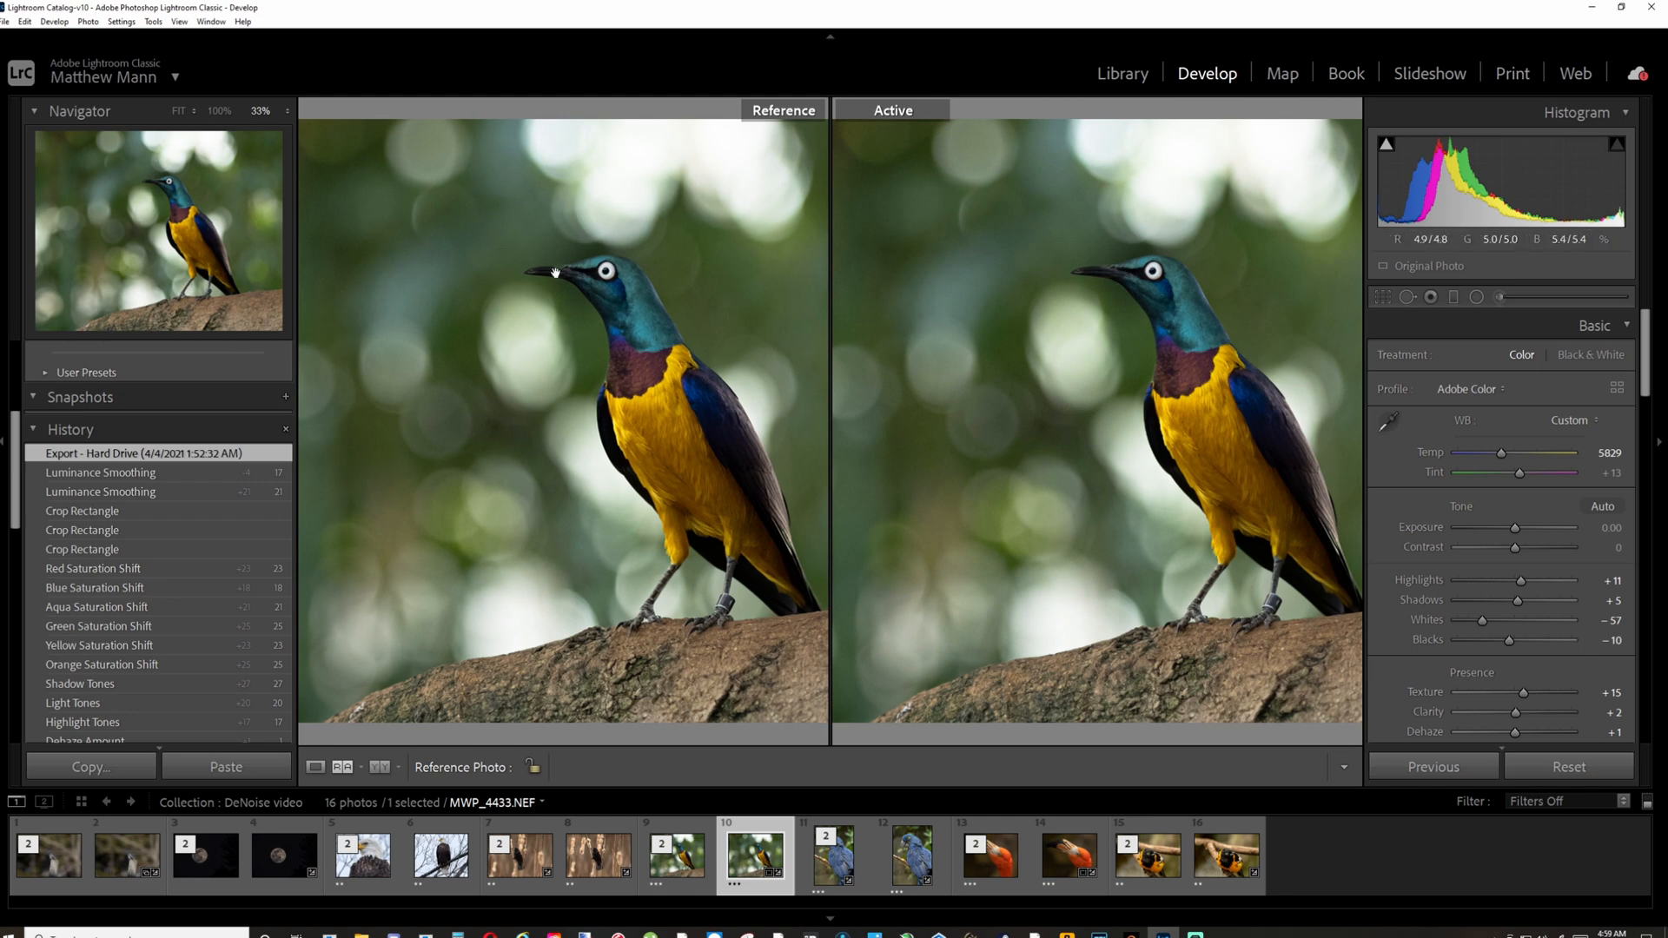
pyautogui.click(585, 298)
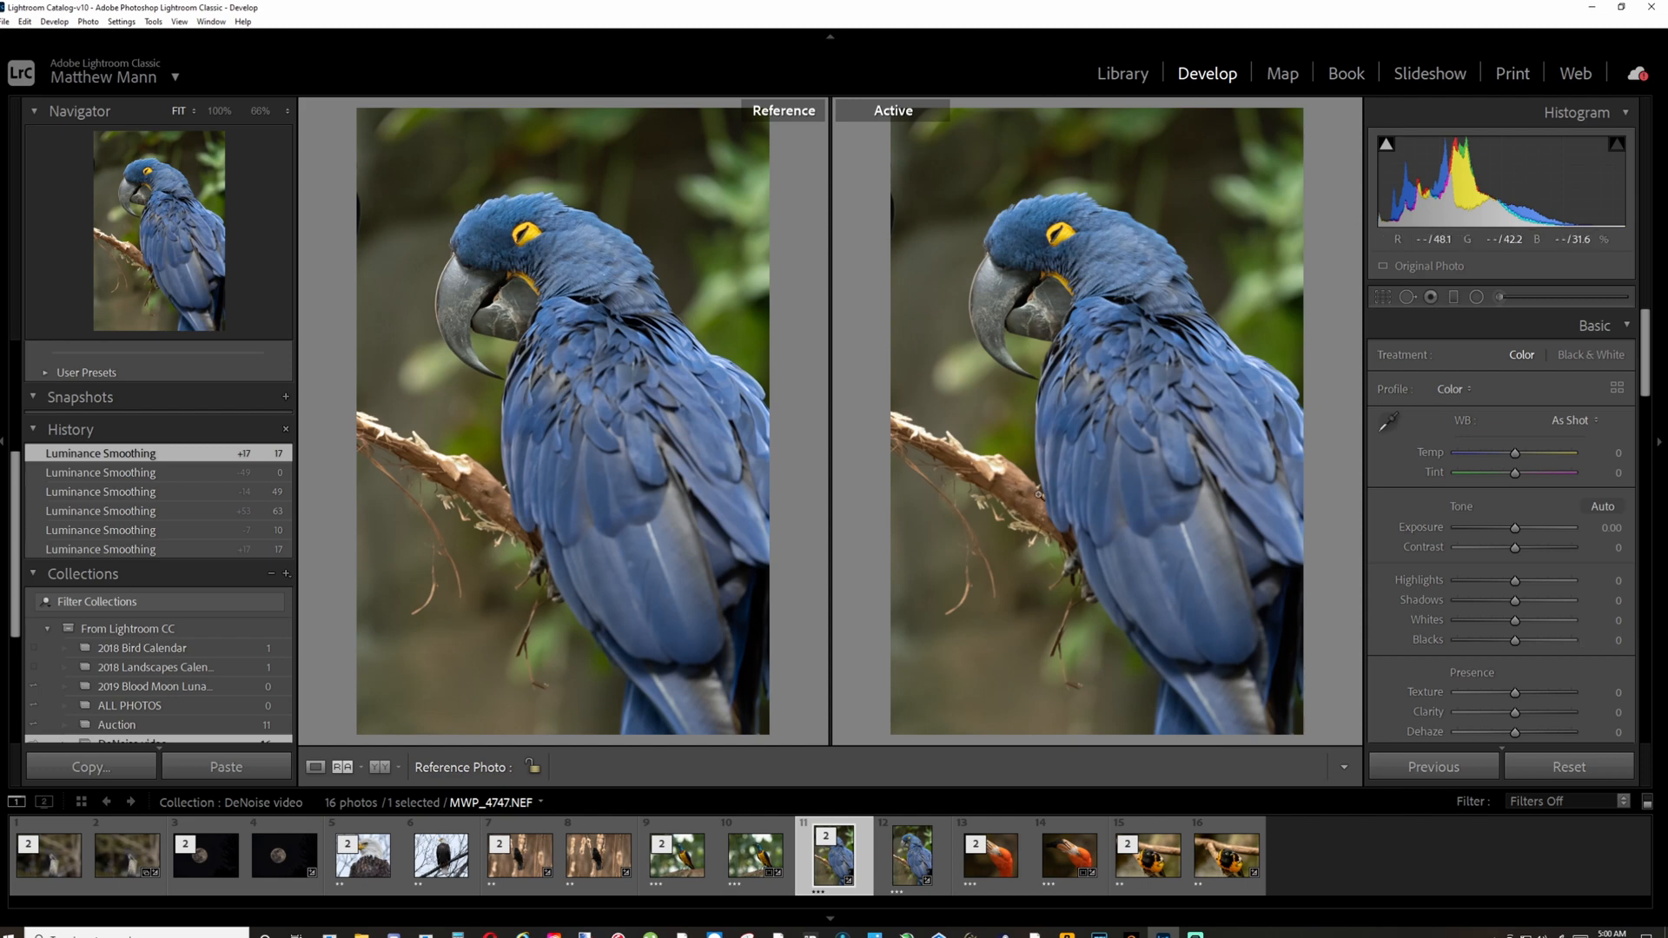
# Step: Compare the two blue macaw photos side by side in close-up, around the head feathers and background
pyautogui.click(1075, 500)
pyautogui.moveTo(1074, 479); pyautogui.dragTo(1013, 380)
pyautogui.moveTo(1160, 421); pyautogui.dragTo(1126, 383)
pyautogui.click(470, 224)
pyautogui.moveTo(469, 224); pyautogui.dragTo(552, 442)
pyautogui.moveTo(894, 332); pyautogui.dragTo(1043, 445)
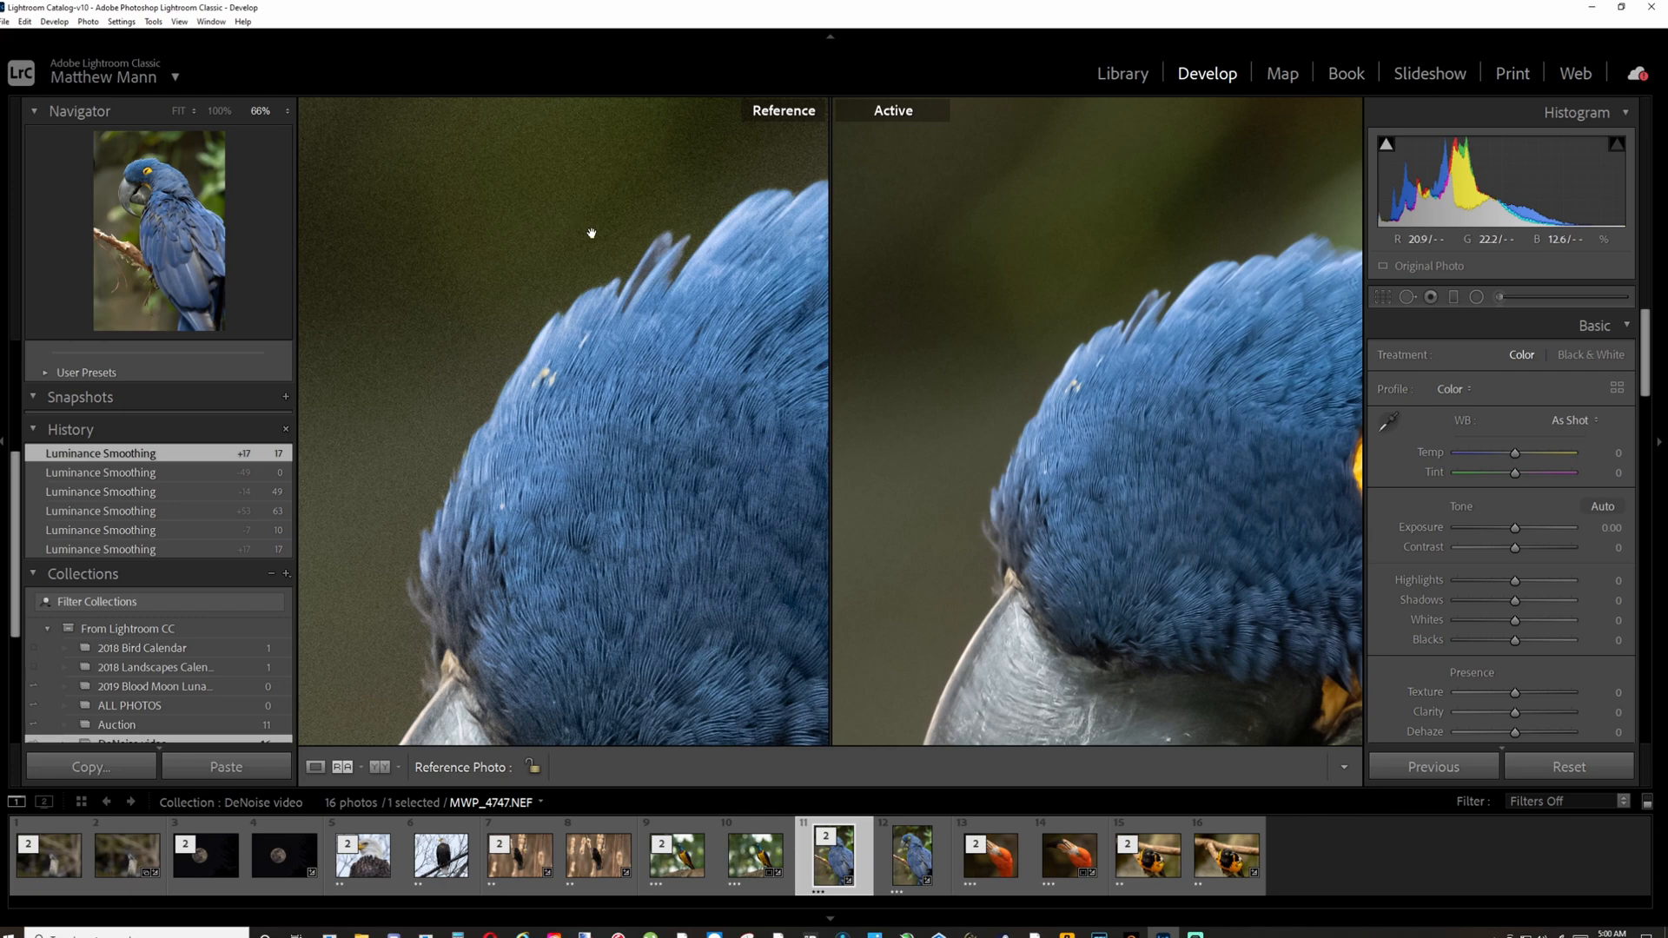
pyautogui.moveTo(1043, 561); pyautogui.dragTo(1054, 385)
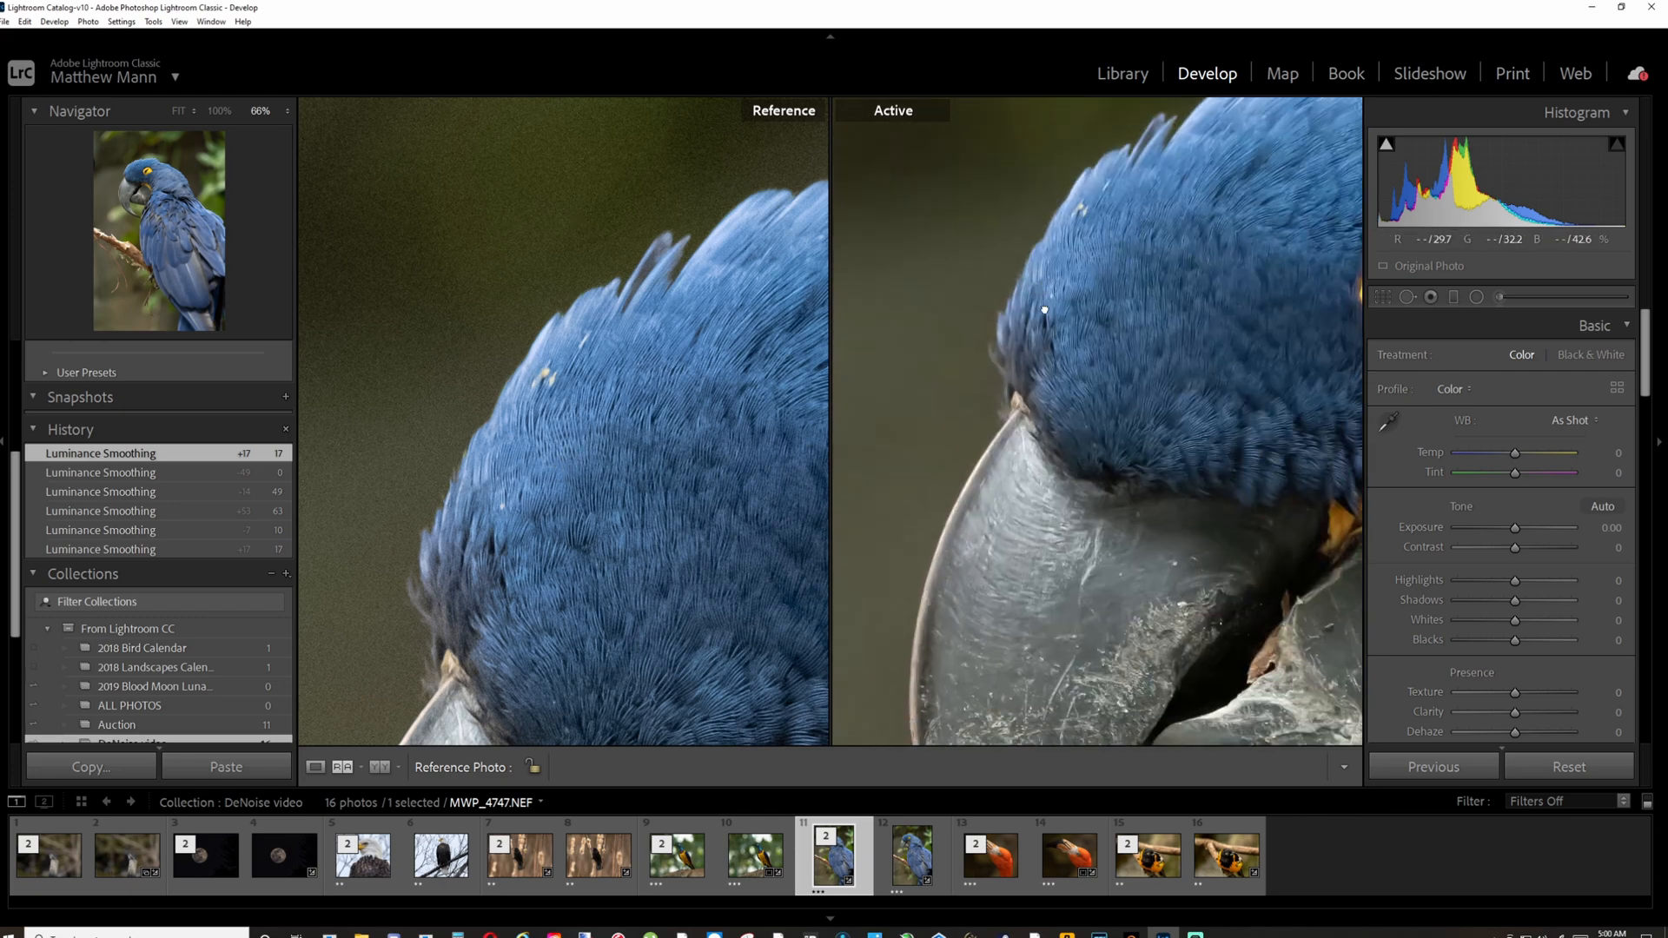
# Step: Compare the scratches and texture of the blue macaw's beak in both photos at close range
pyautogui.moveTo(1049, 528); pyautogui.dragTo(908, 518)
pyautogui.moveTo(686, 539)
pyautogui.mouseDown()
pyautogui.moveTo(676, 231)
pyautogui.moveTo(577, 283)
pyautogui.moveTo(693, 589)
pyautogui.moveTo(706, 532)
pyautogui.mouseUp()
pyautogui.moveTo(1024, 529); pyautogui.dragTo(1142, 406)
pyautogui.moveTo(618, 529); pyautogui.dragTo(632, 432)
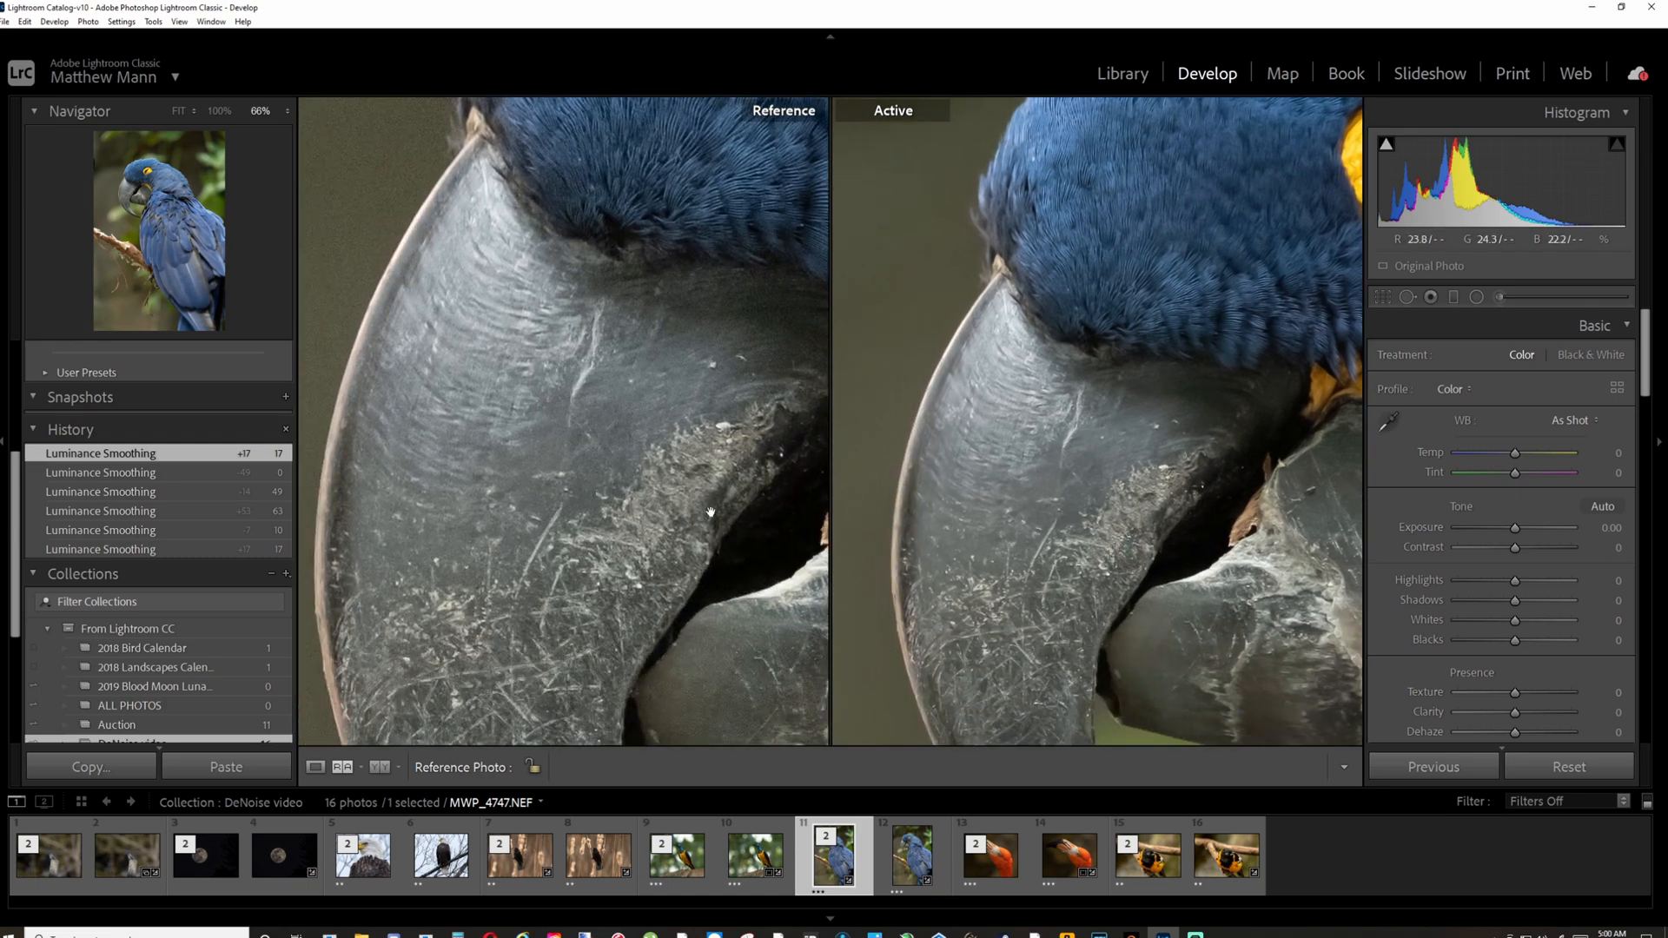
pyautogui.moveTo(673, 525); pyautogui.dragTo(591, 406)
pyautogui.moveTo(591, 518); pyautogui.dragTo(633, 391)
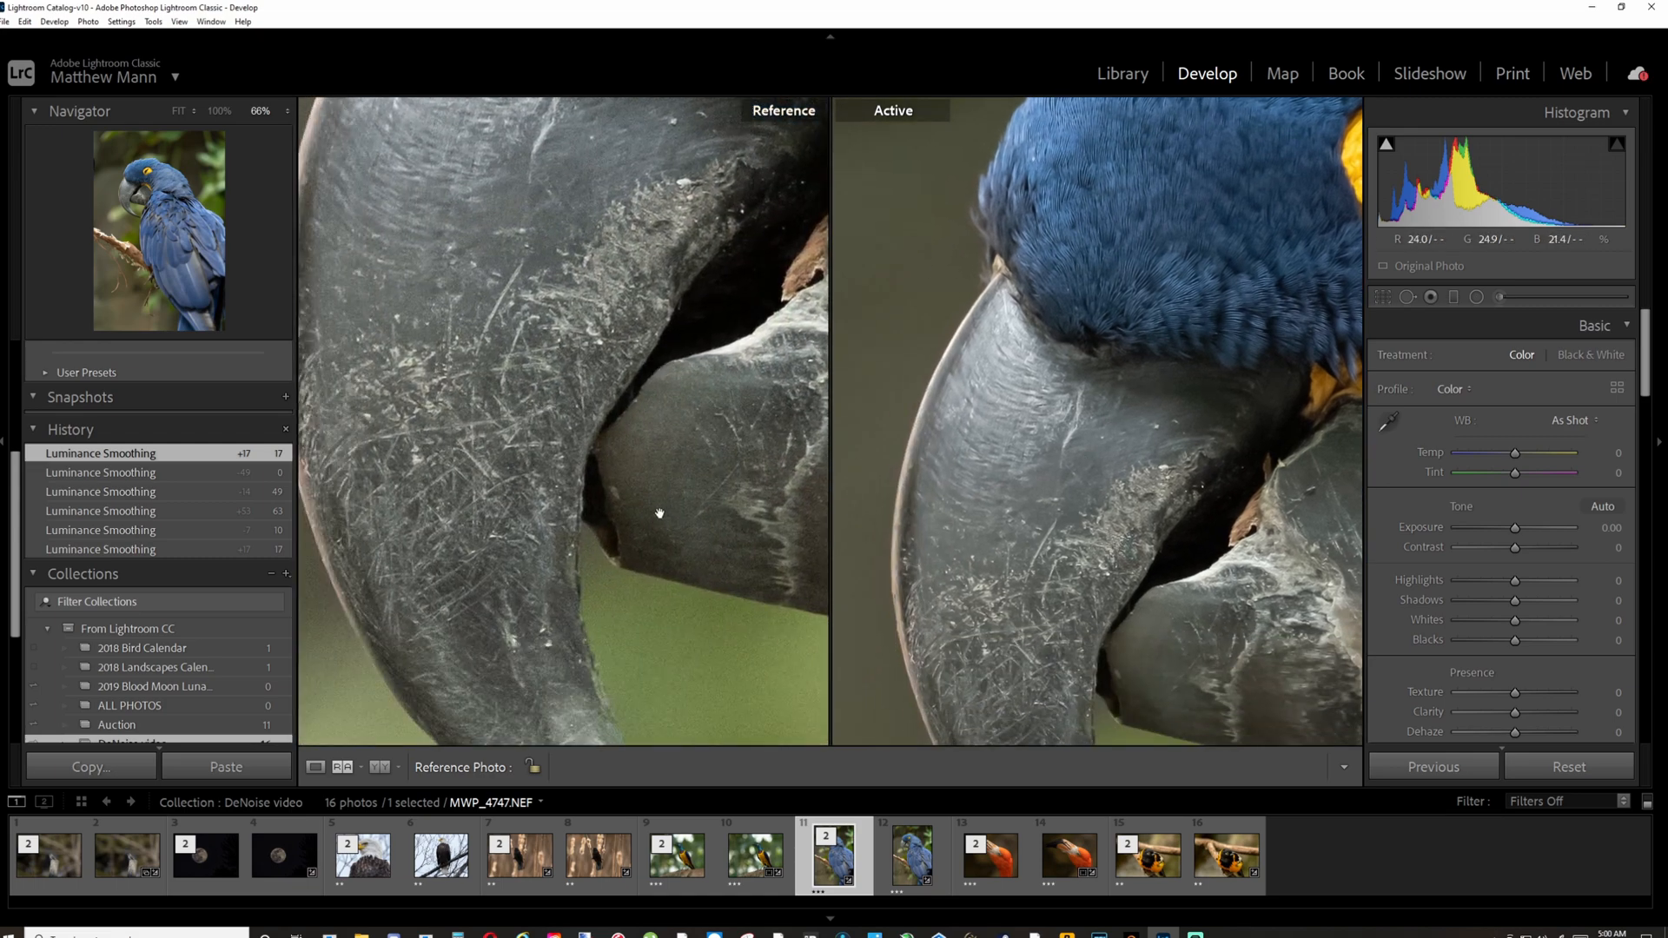
pyautogui.moveTo(661, 514); pyautogui.dragTo(651, 408)
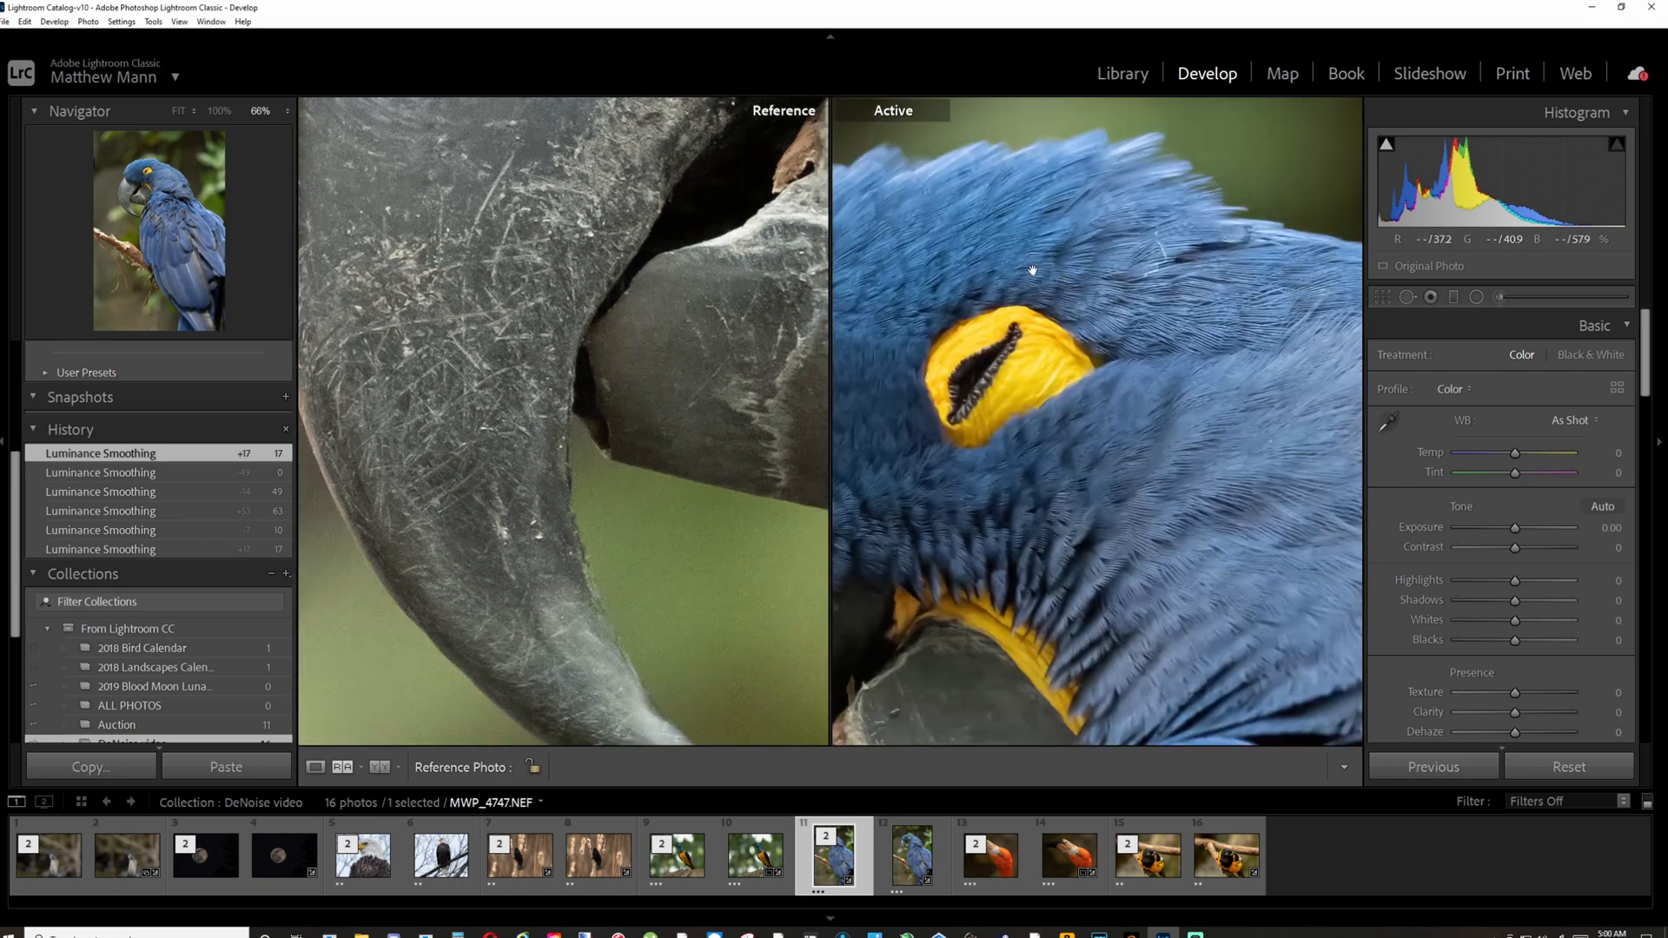
# Step: Examine the blue macaw's eye and neck feathers up close, ending with the full photos side by side
pyautogui.moveTo(1111, 359); pyautogui.dragTo(942, 294)
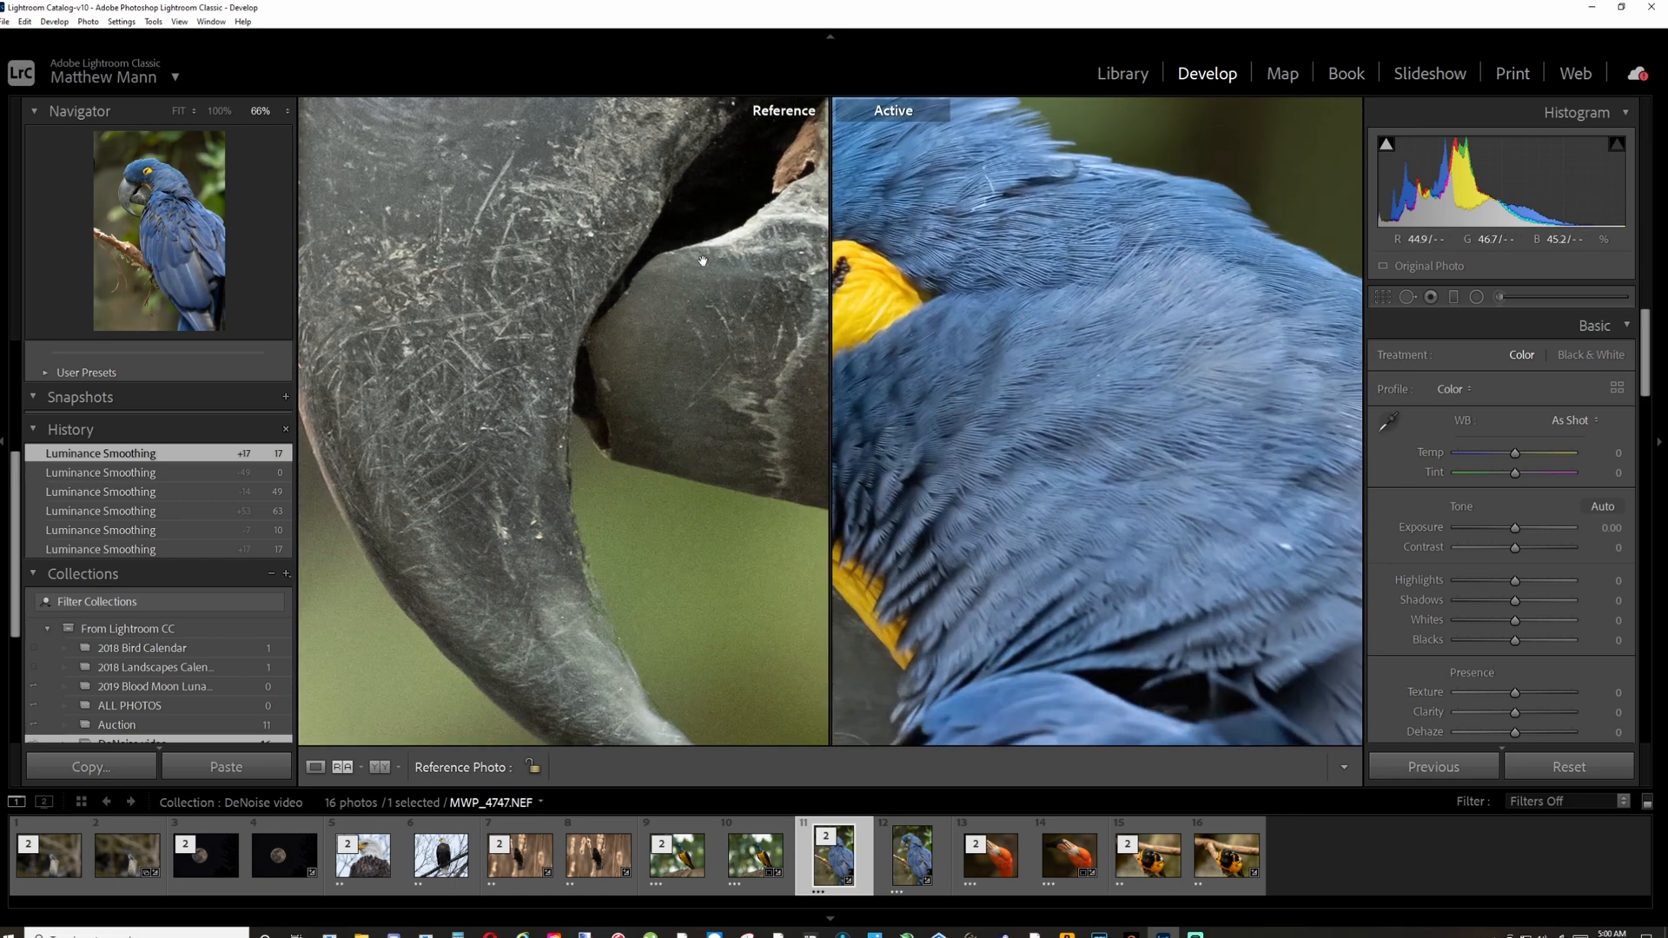
pyautogui.moveTo(682, 326); pyautogui.dragTo(432, 478)
pyautogui.moveTo(530, 252); pyautogui.dragTo(439, 542)
pyautogui.moveTo(540, 365); pyautogui.dragTo(545, 650)
pyautogui.click(544, 645)
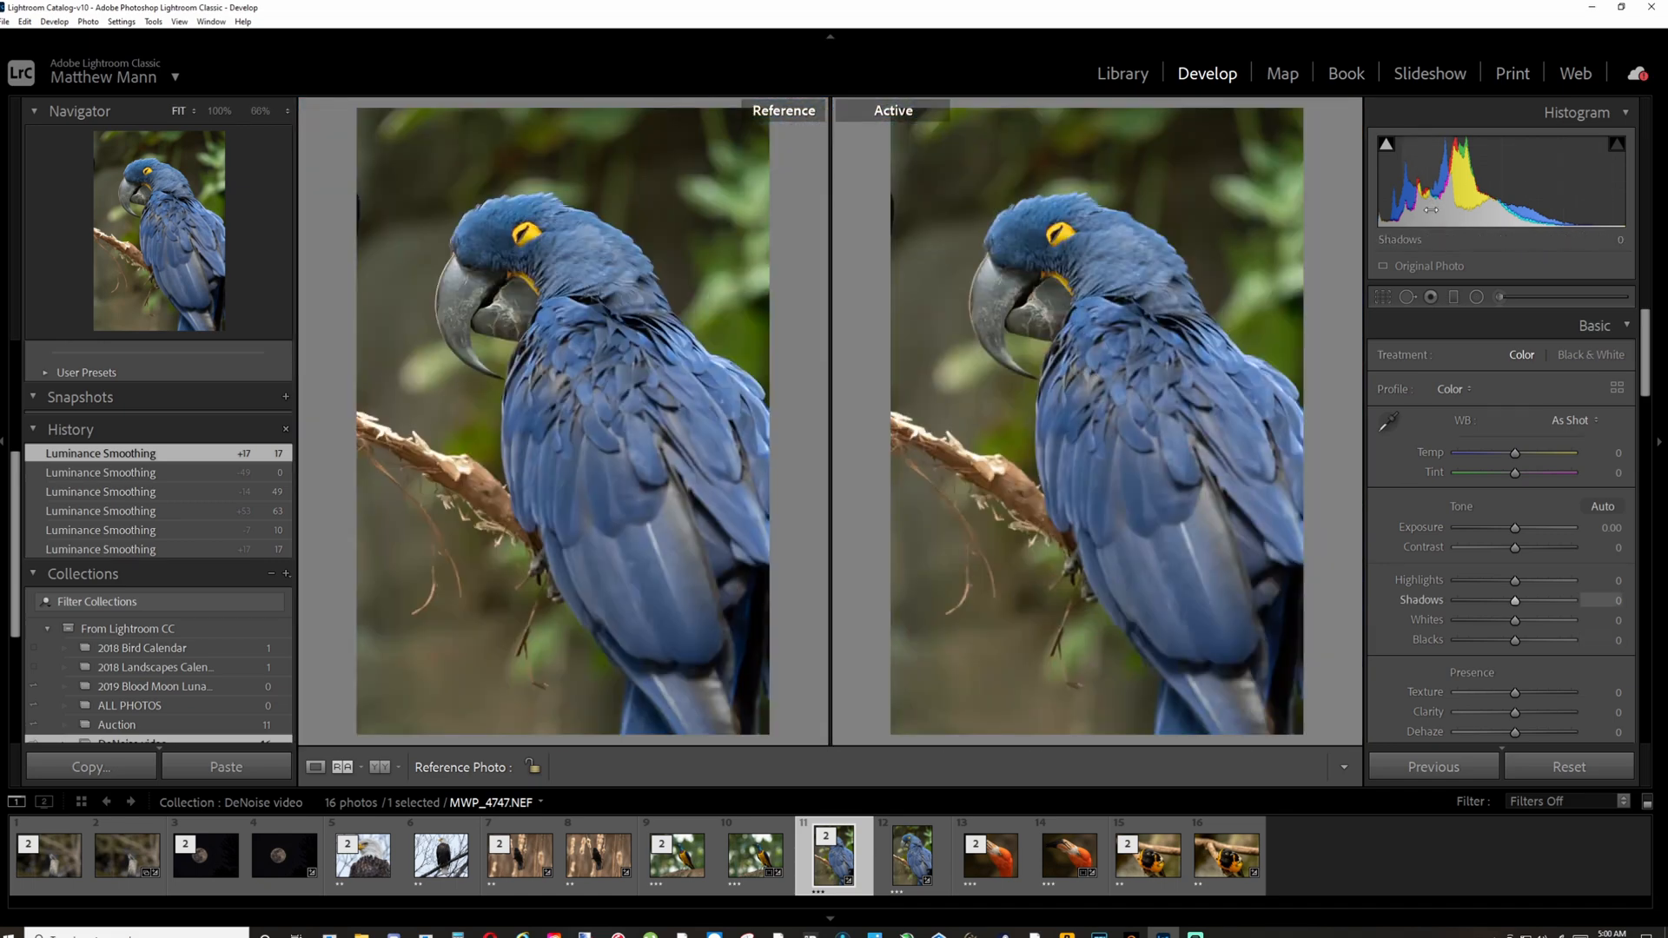
# Step: View the original blue macaw photo on its own and crop it to 4 x 5 / 8 x 10 tightly around the head
pyautogui.click(318, 766)
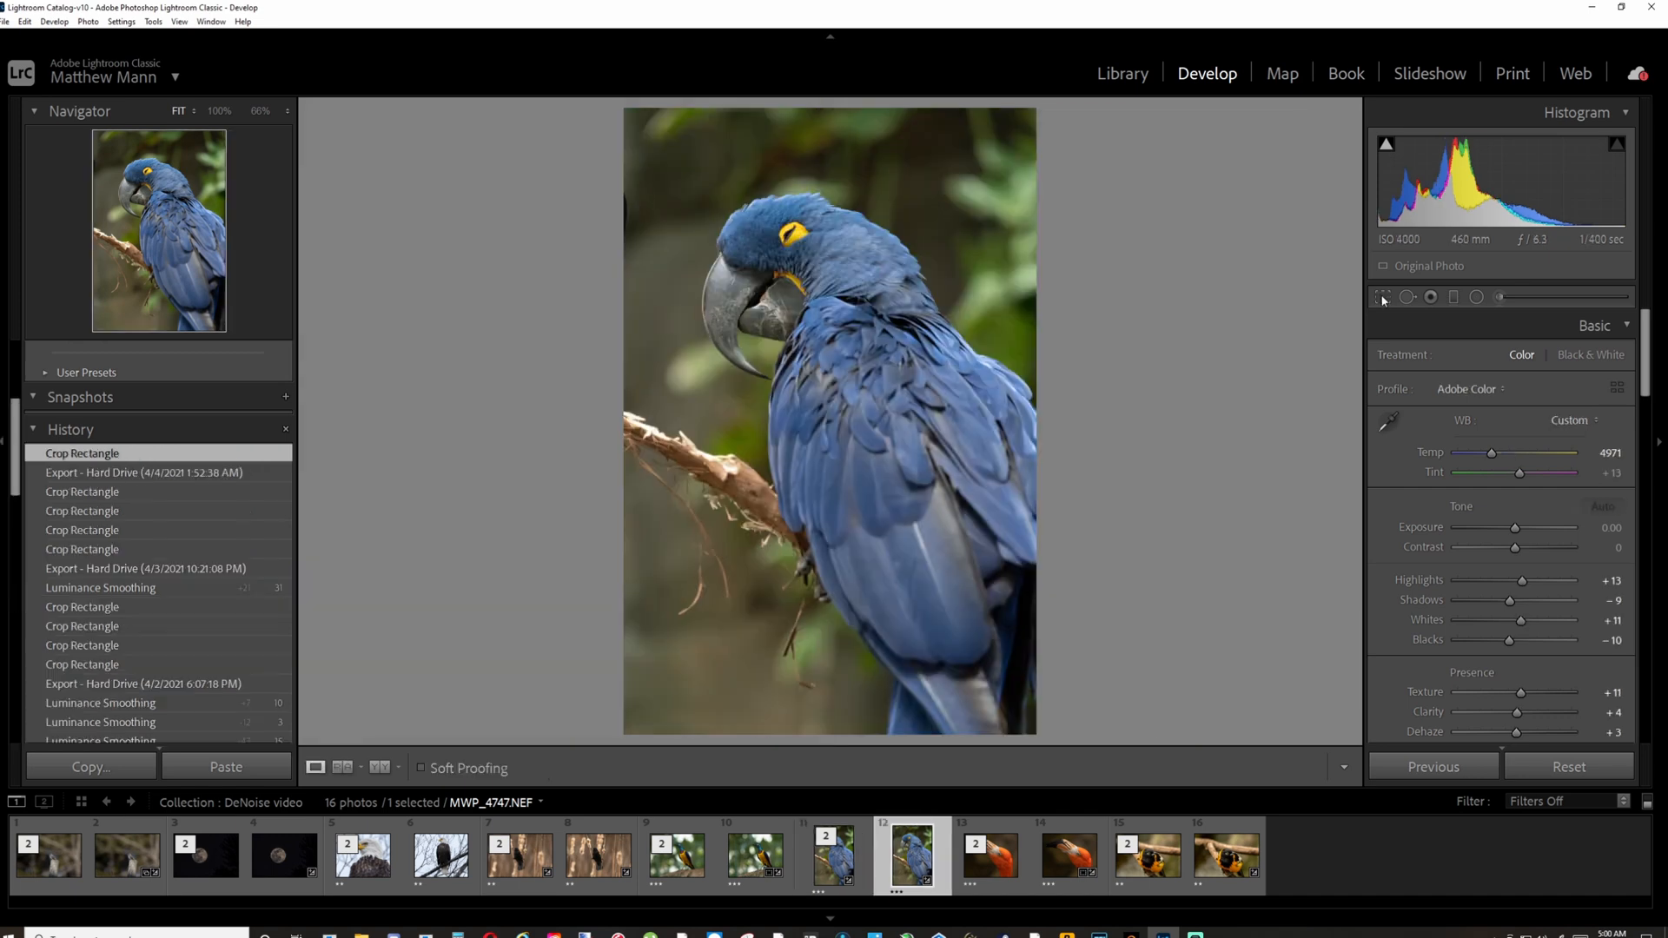
pyautogui.click(1383, 298)
pyautogui.click(1529, 349)
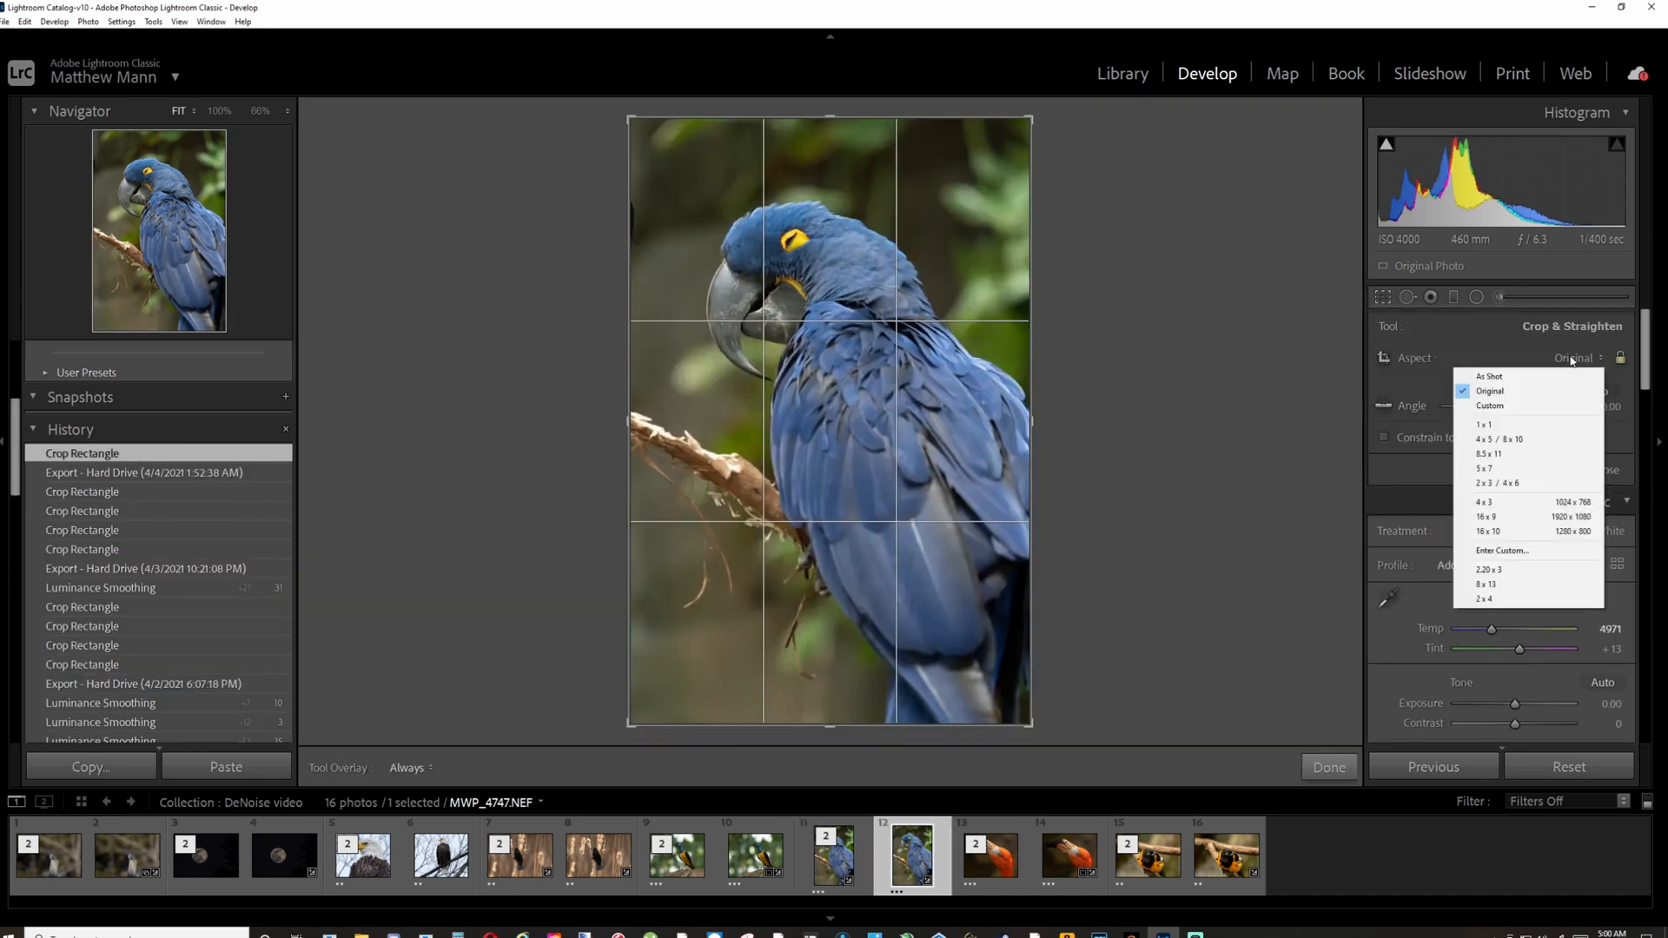
pyautogui.click(1508, 449)
pyautogui.moveTo(1004, 309); pyautogui.dragTo(1004, 310)
pyautogui.moveTo(895, 433); pyautogui.dragTo(867, 711)
pyautogui.moveTo(971, 535); pyautogui.dragTo(916, 454)
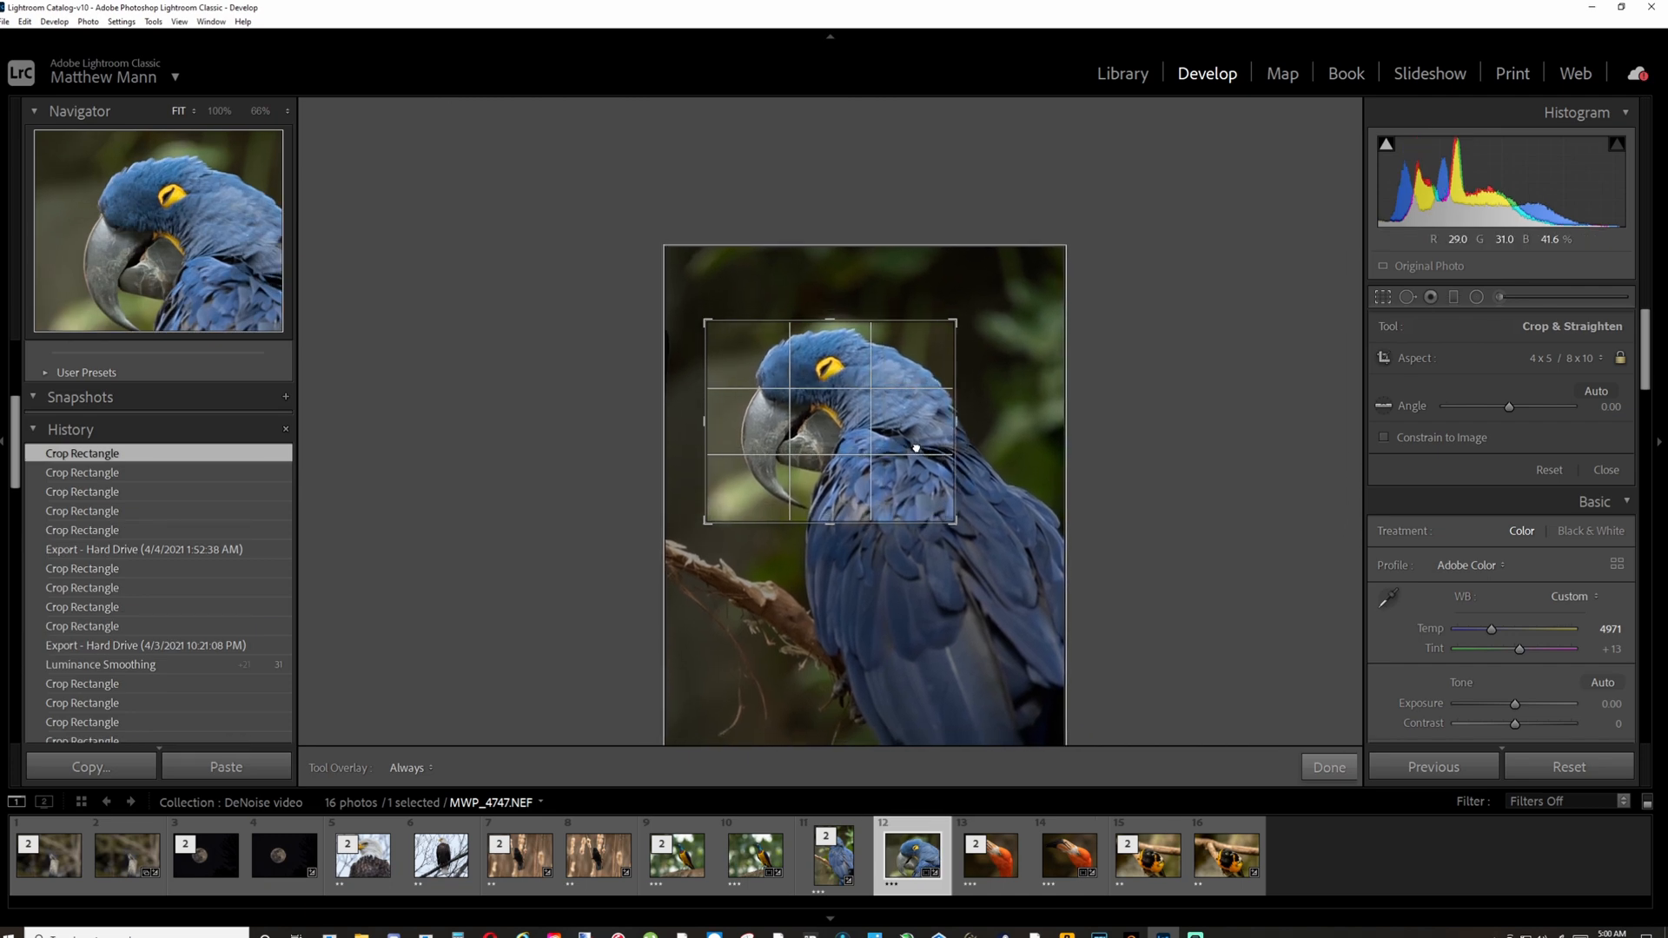
pyautogui.press('Return')
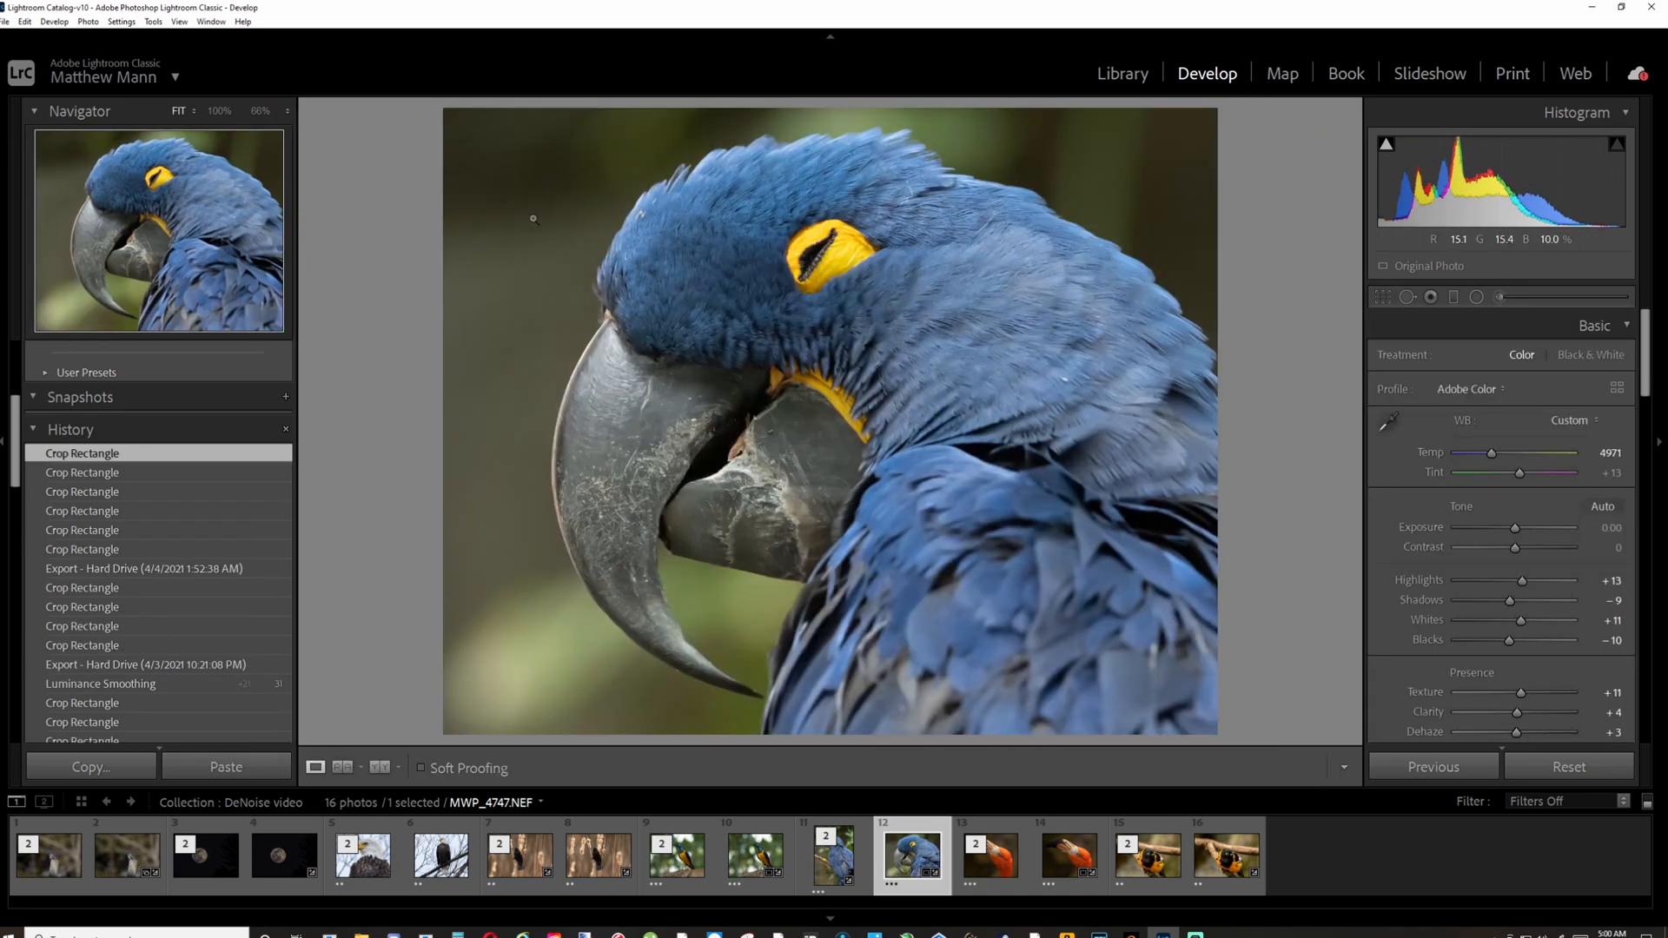
# Step: Crop the denoised blue macaw photo to 4 x 5 / 8 x 10 around the head and compare it with the cropped original
pyautogui.press('Left')
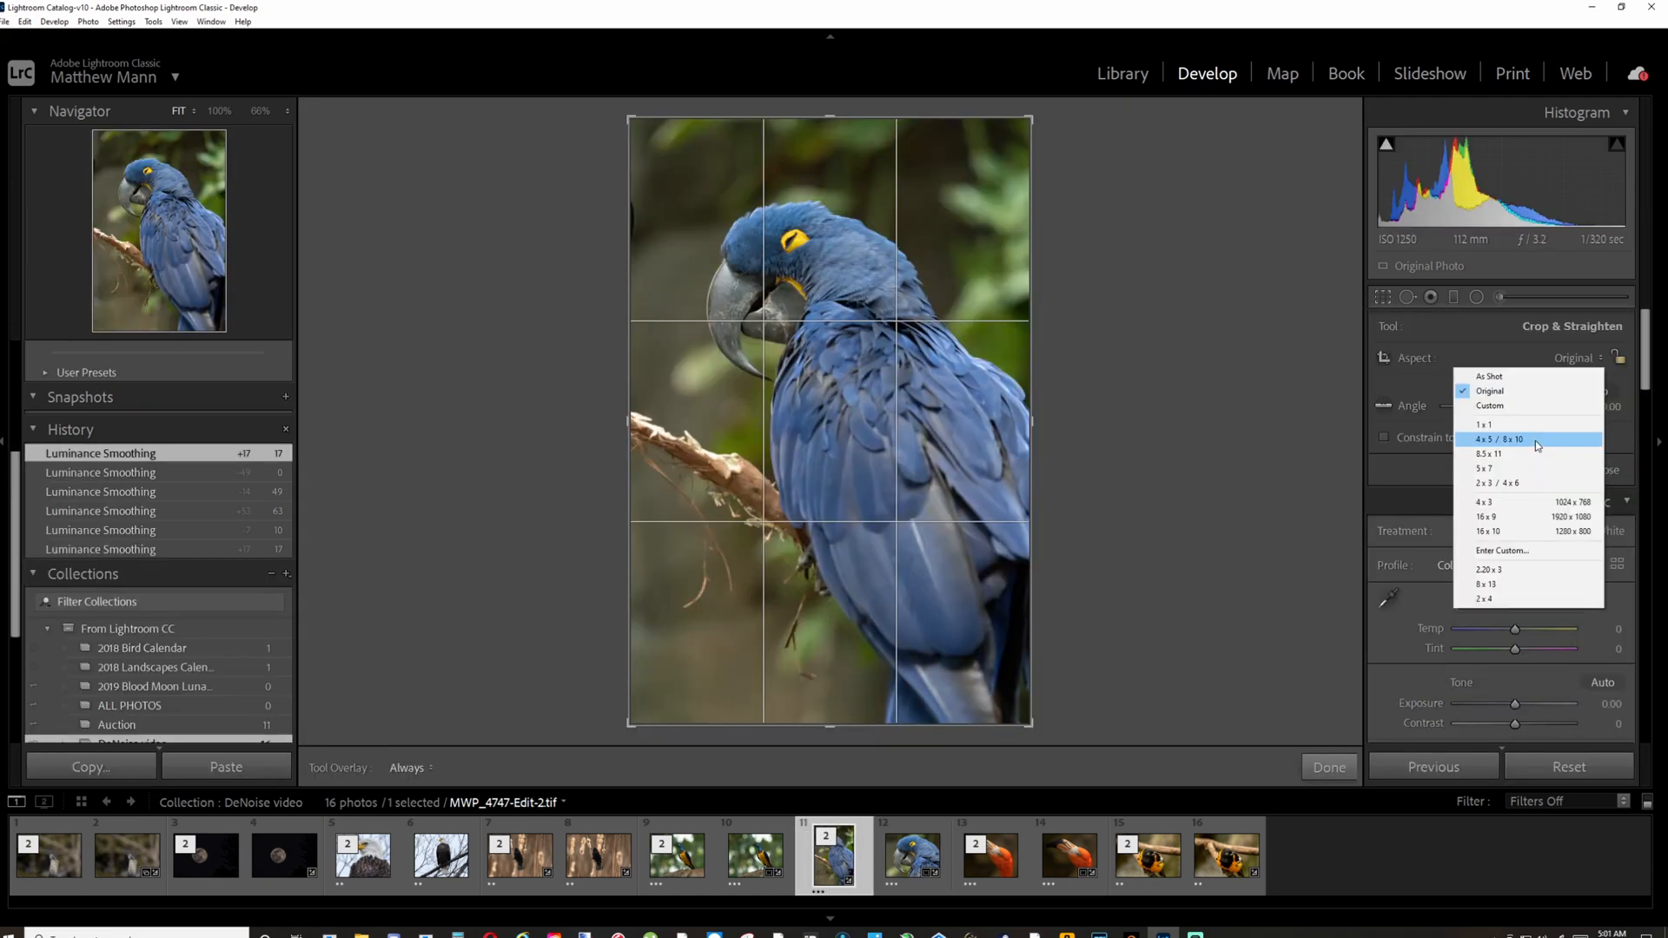
pyautogui.click(1535, 440)
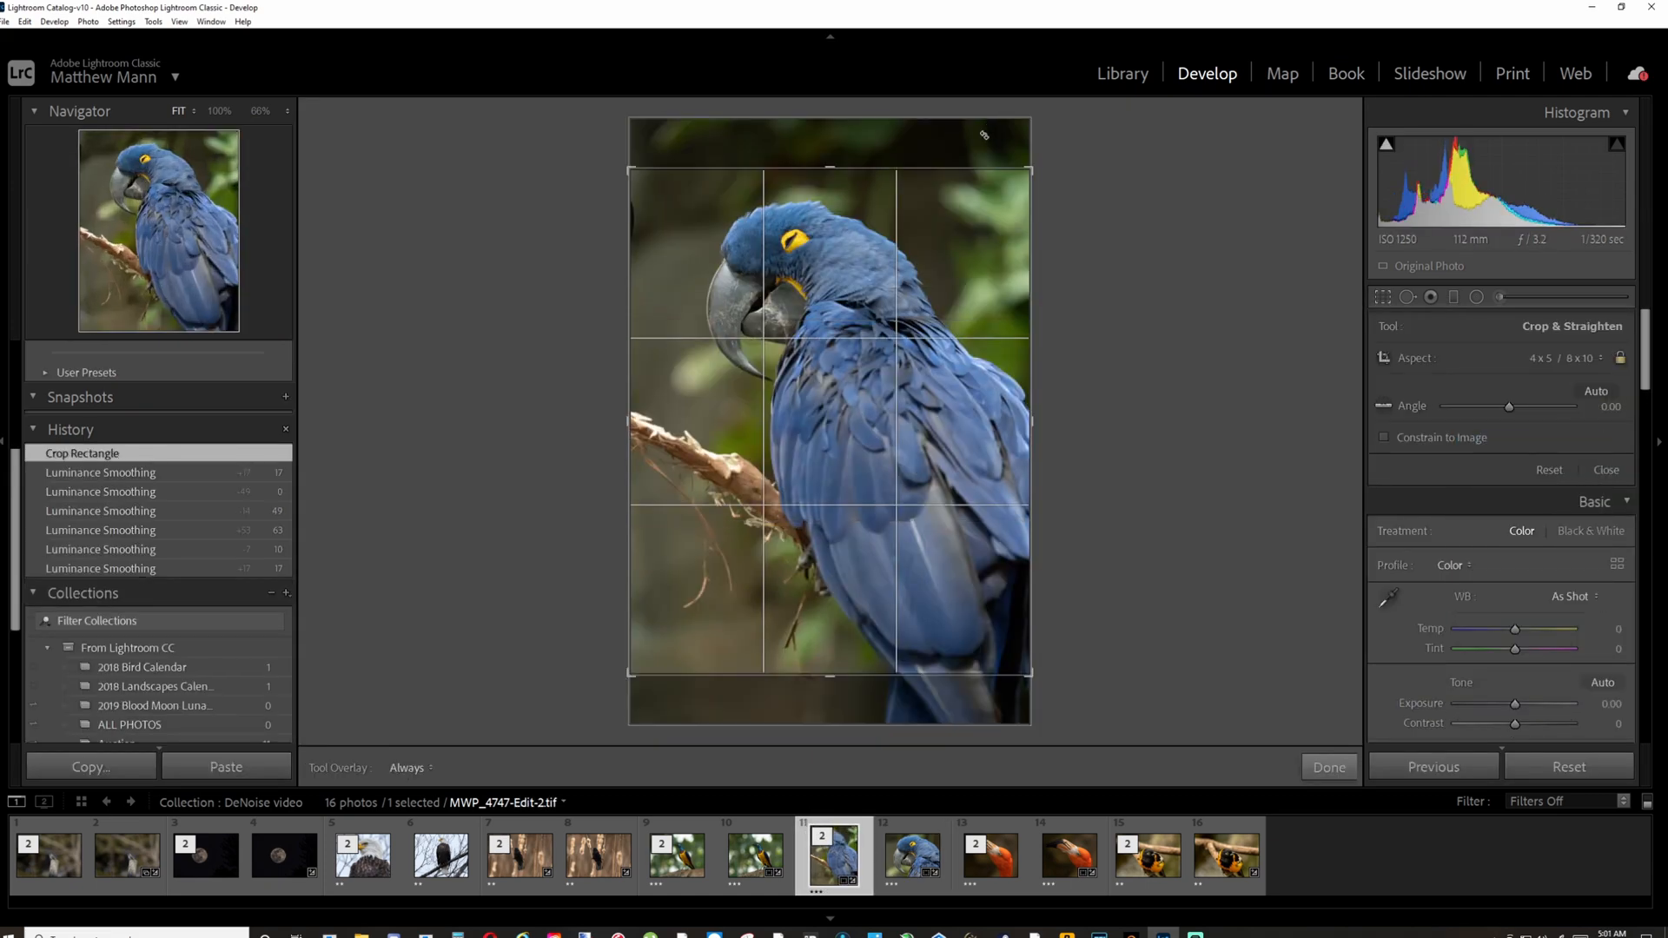
pyautogui.moveTo(1032, 122); pyautogui.dragTo(958, 344)
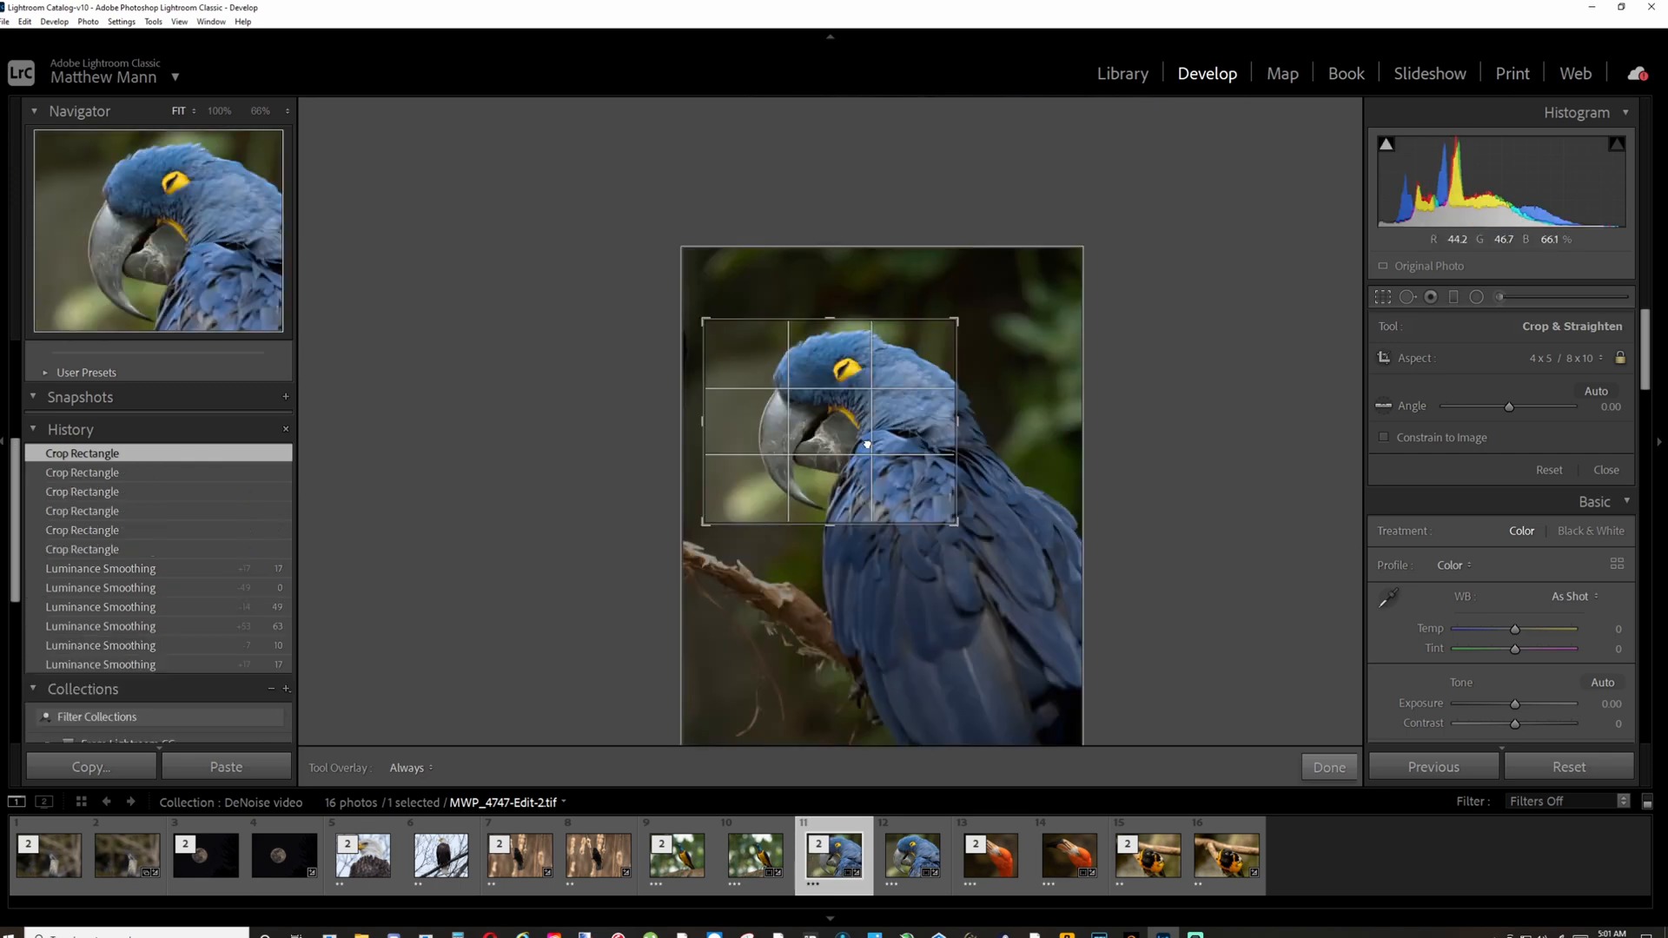
pyautogui.click(1382, 298)
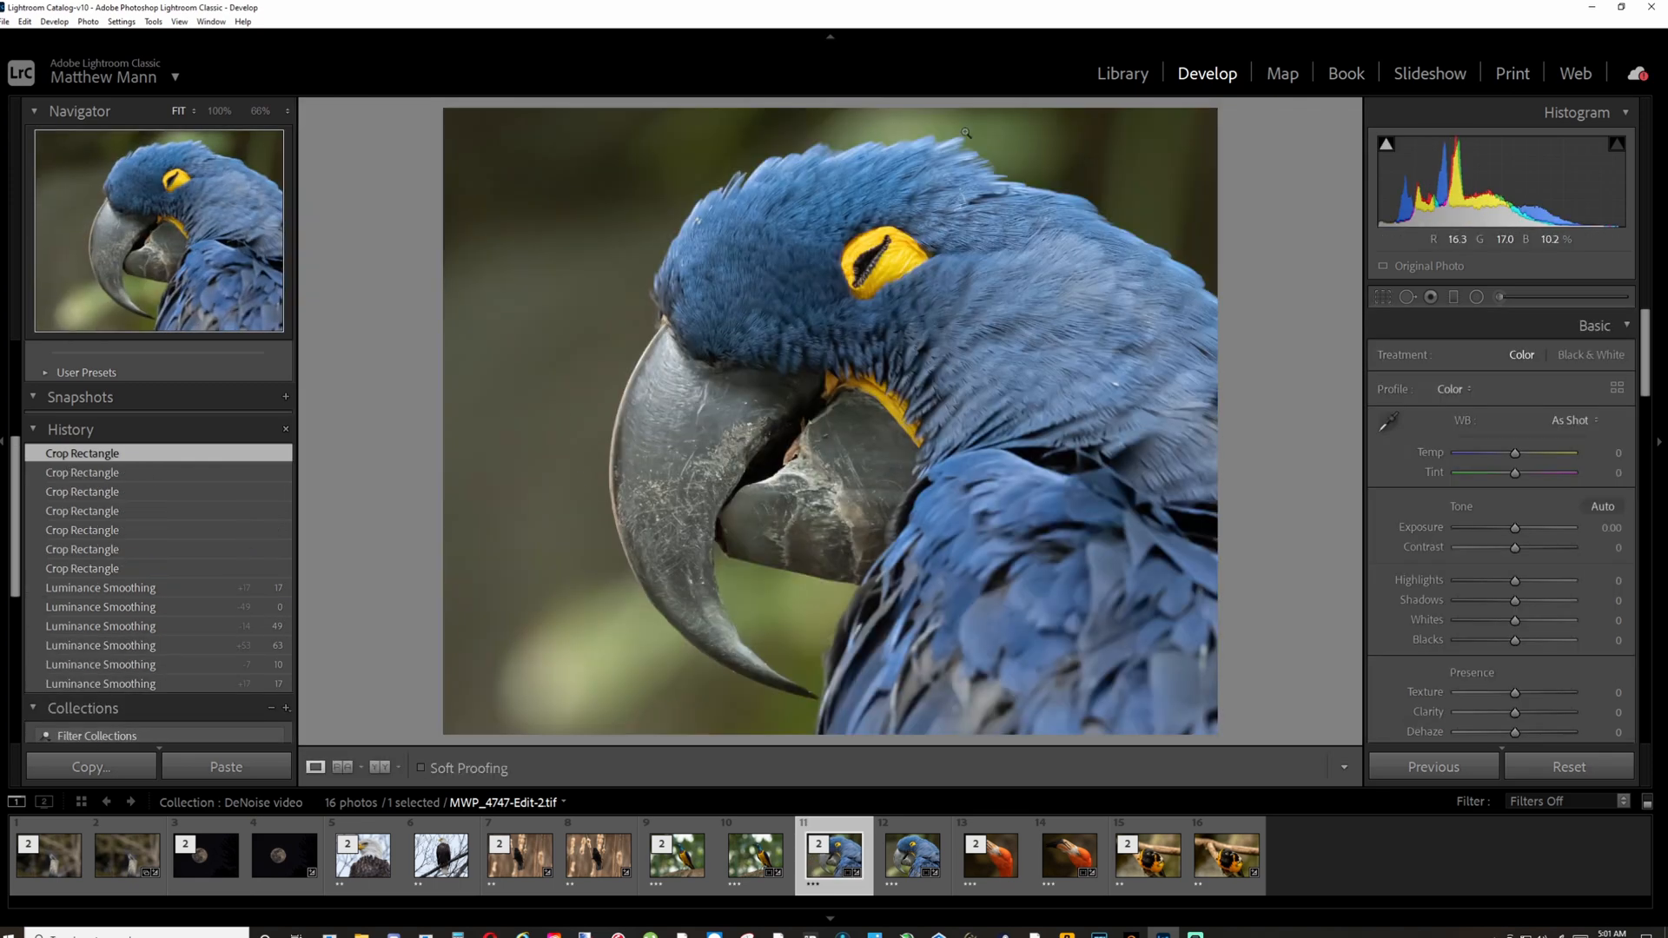
pyautogui.press('Right')
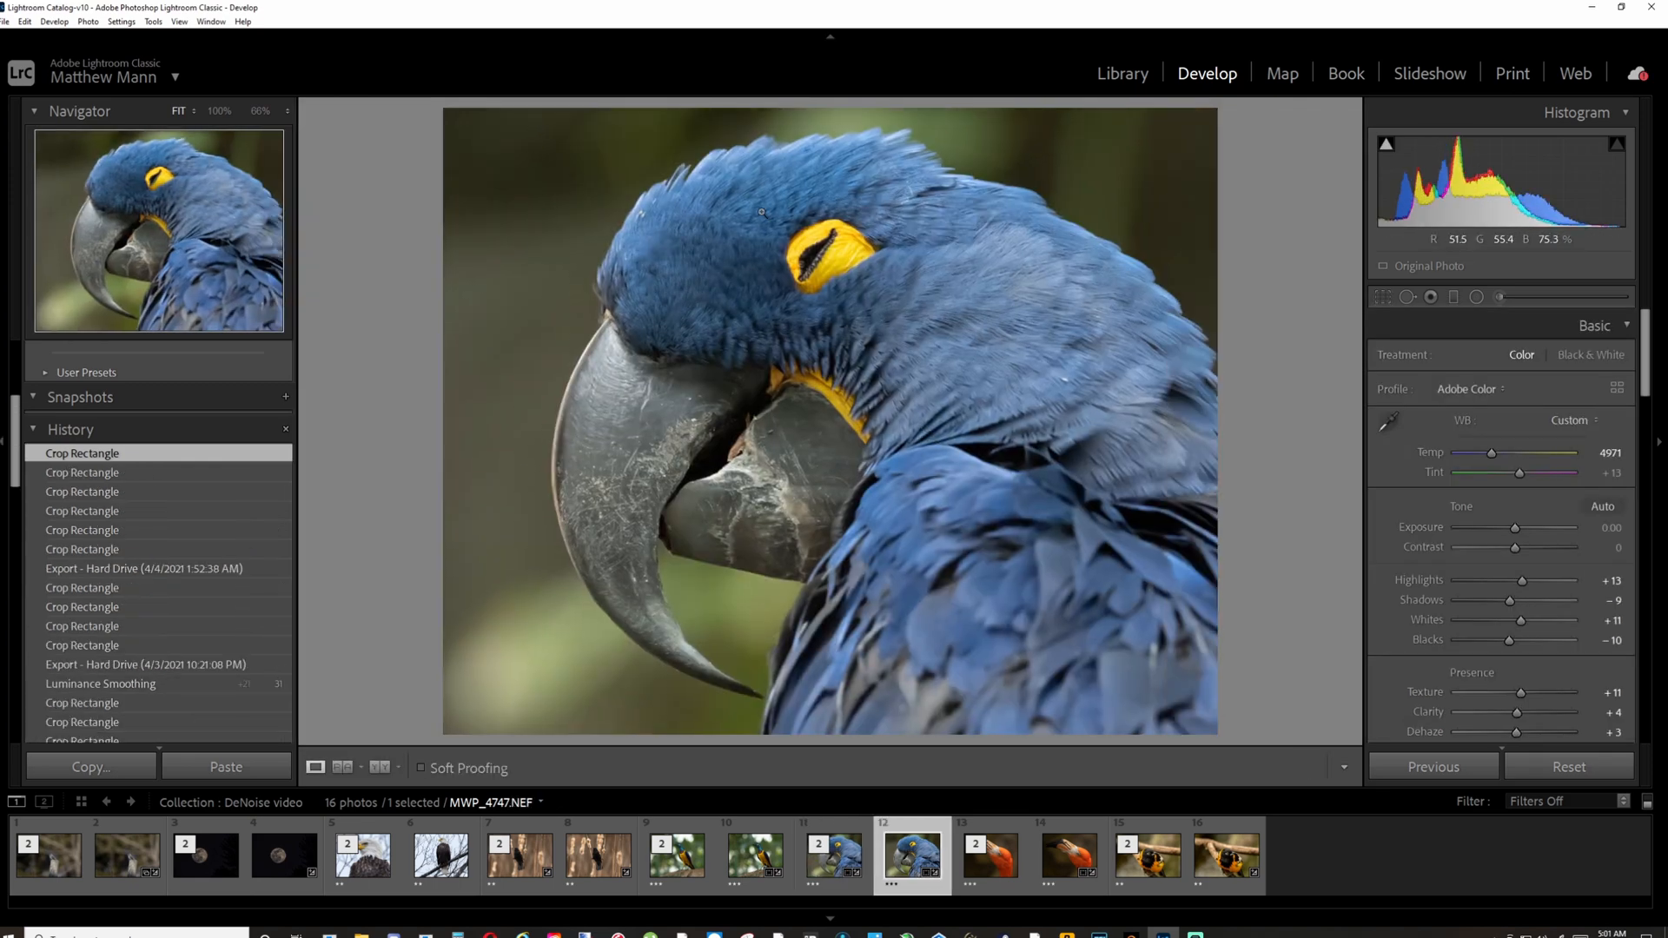
# Step: View the denoised flamingo photo and its original one after the other, checking the dark background for noise
pyautogui.press('Right')
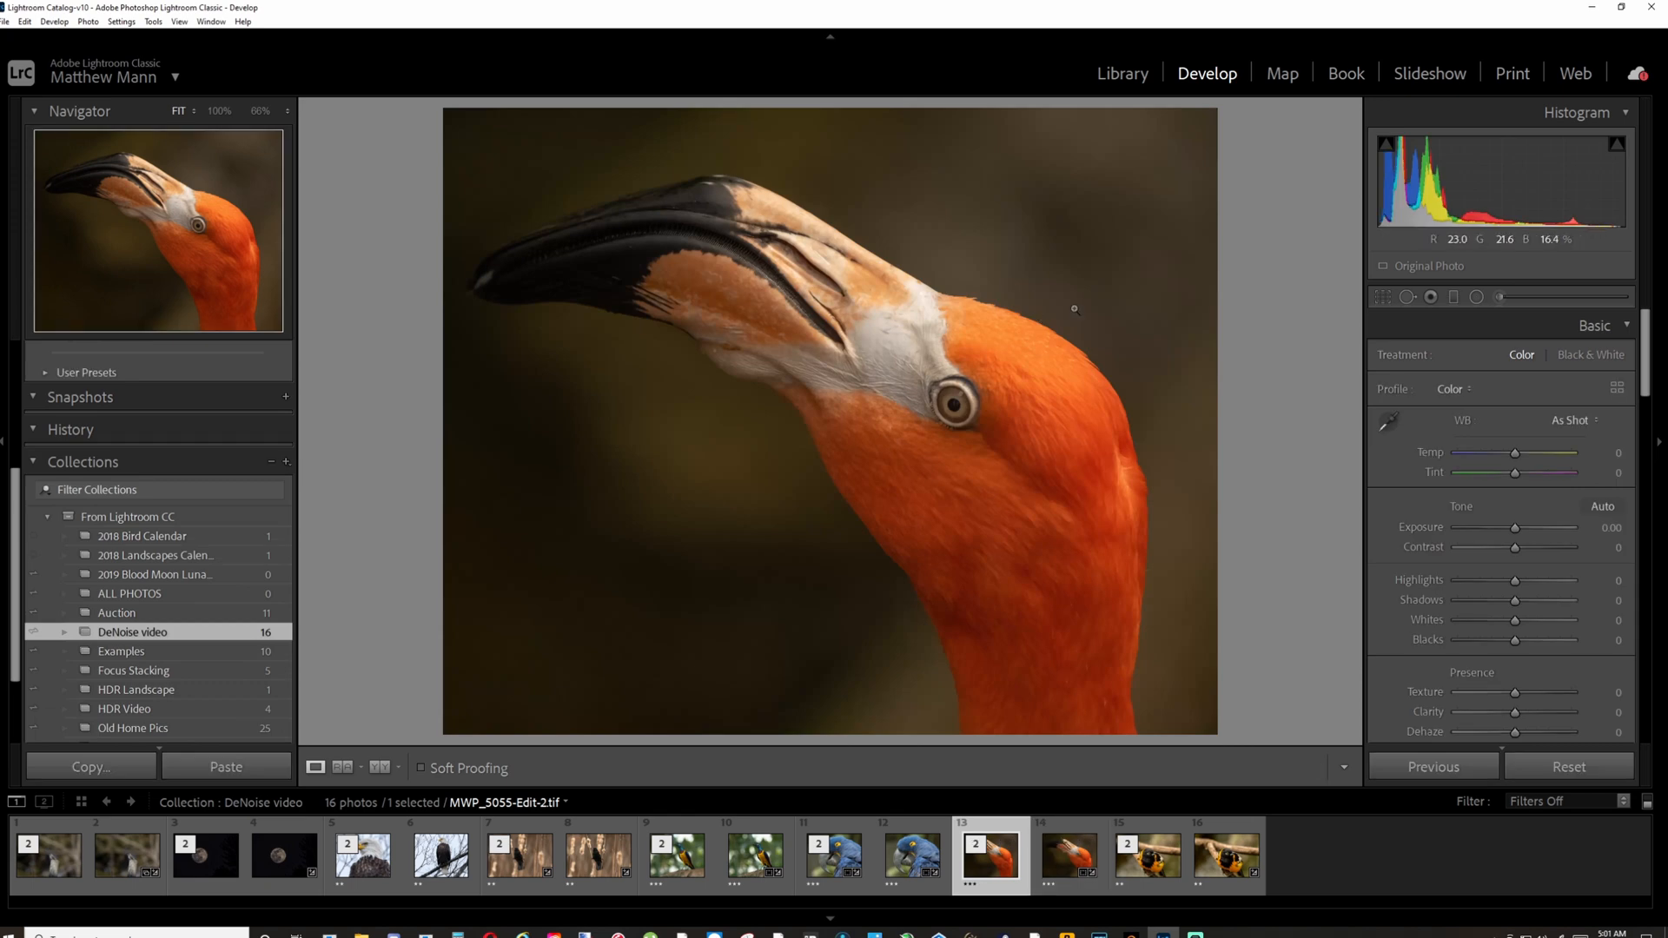
pyautogui.press('Right')
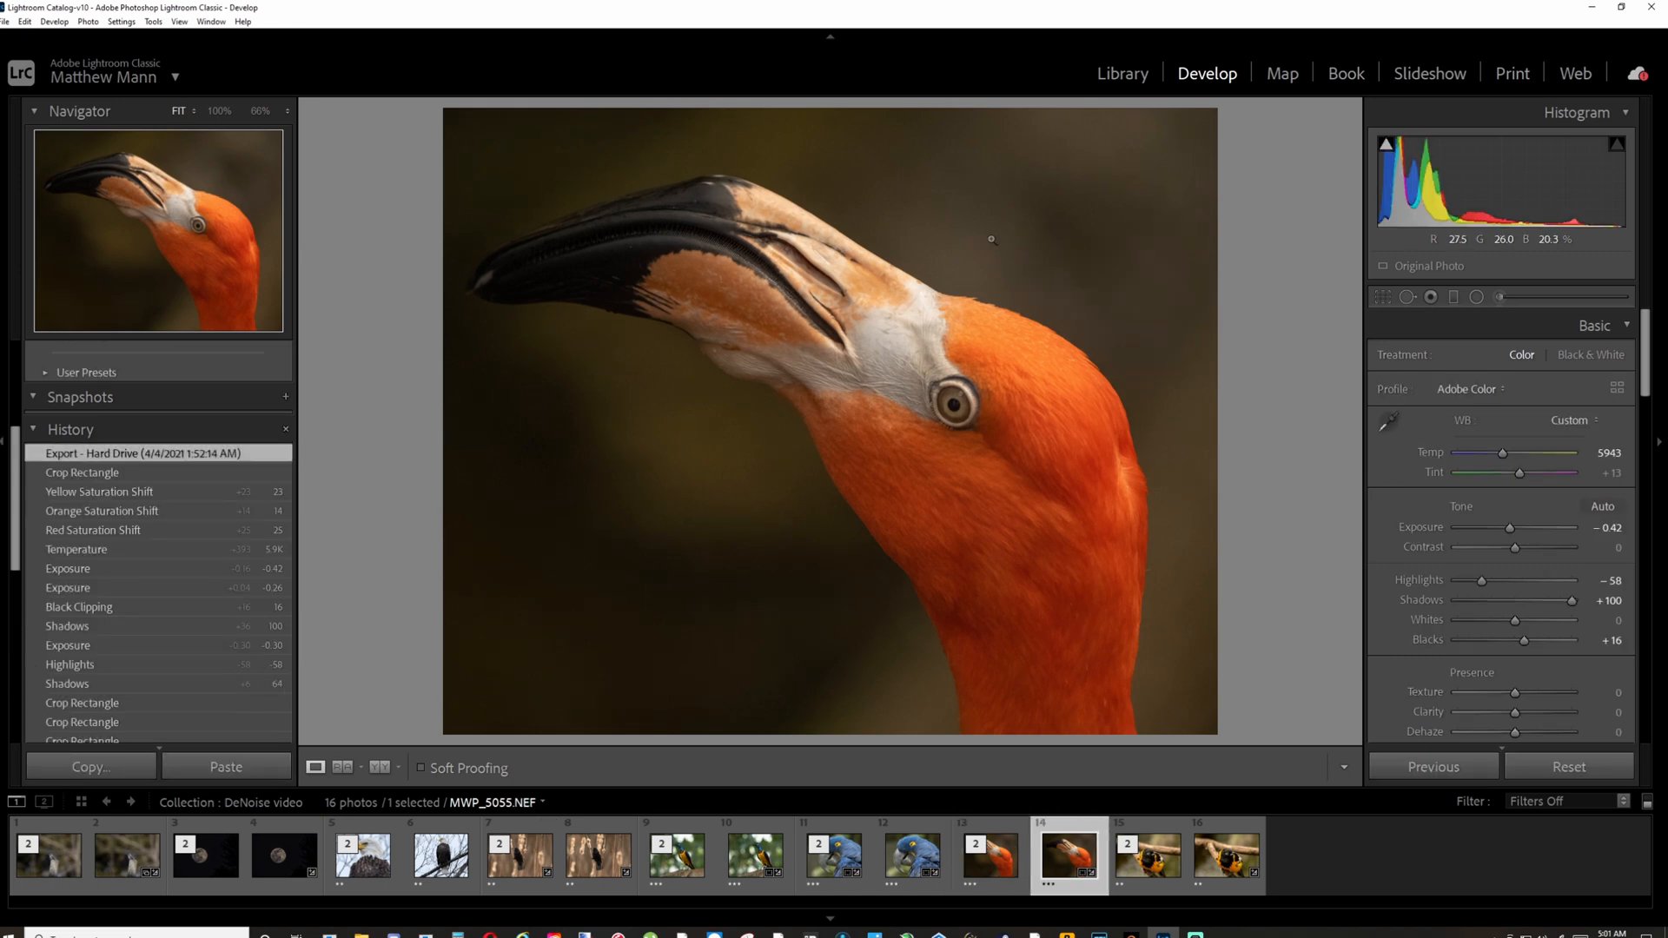
pyautogui.click(992, 239)
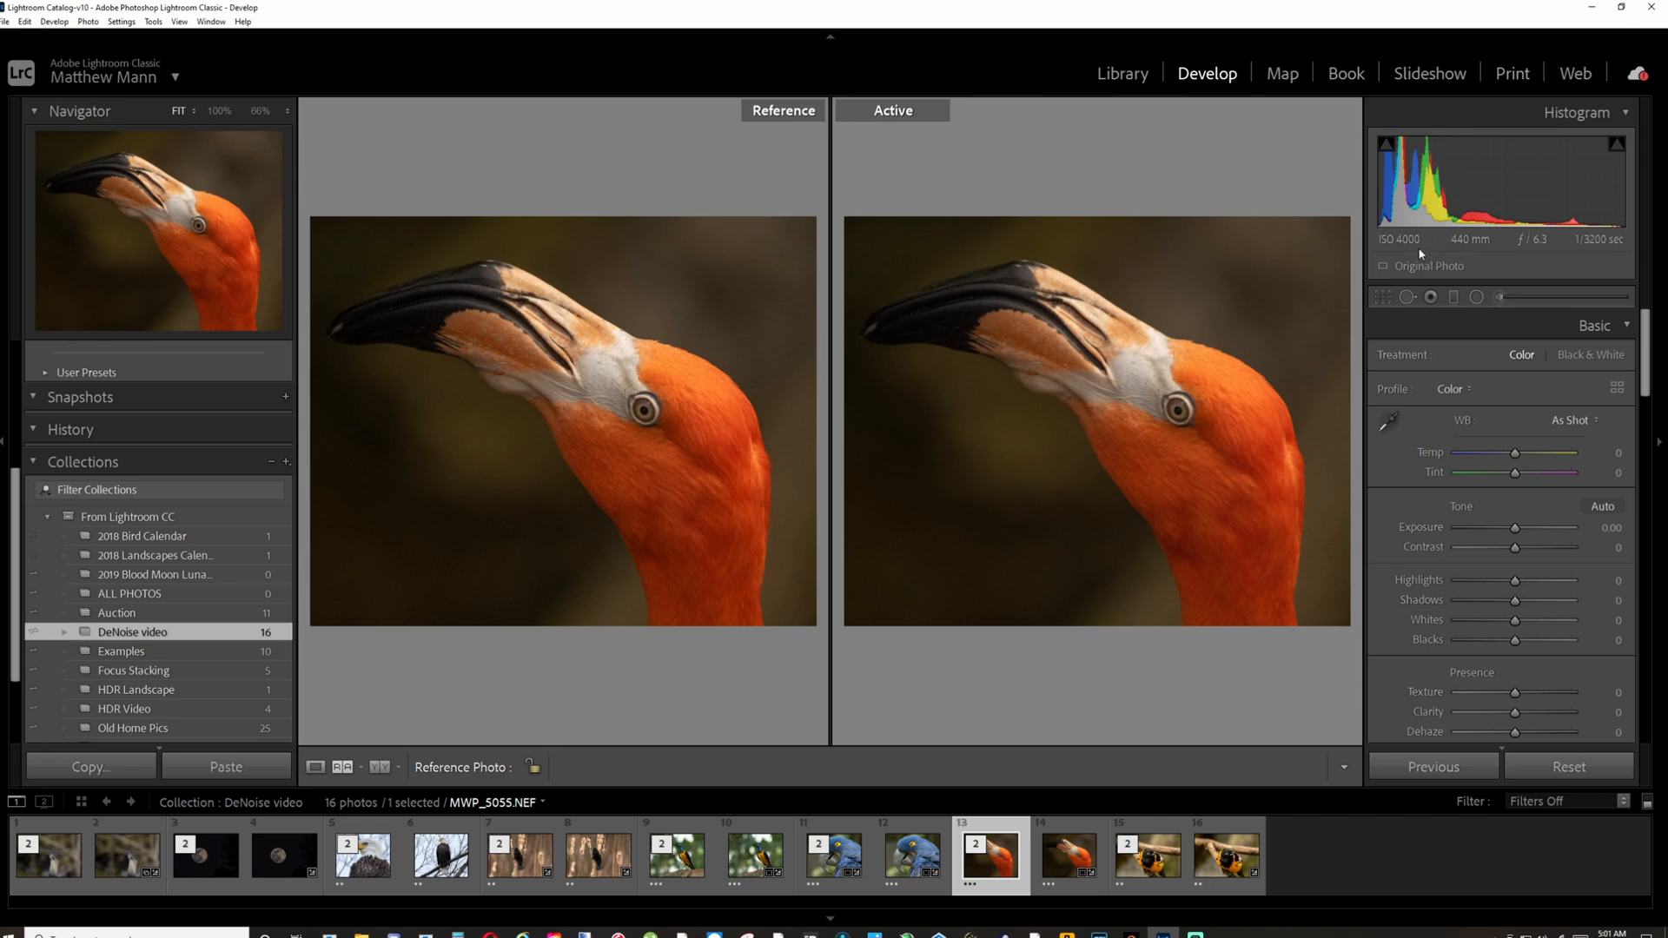
# Step: Compare the flamingo's eye and surrounding skin in the original and denoised photos side by side in close-up
pyautogui.click(644, 403)
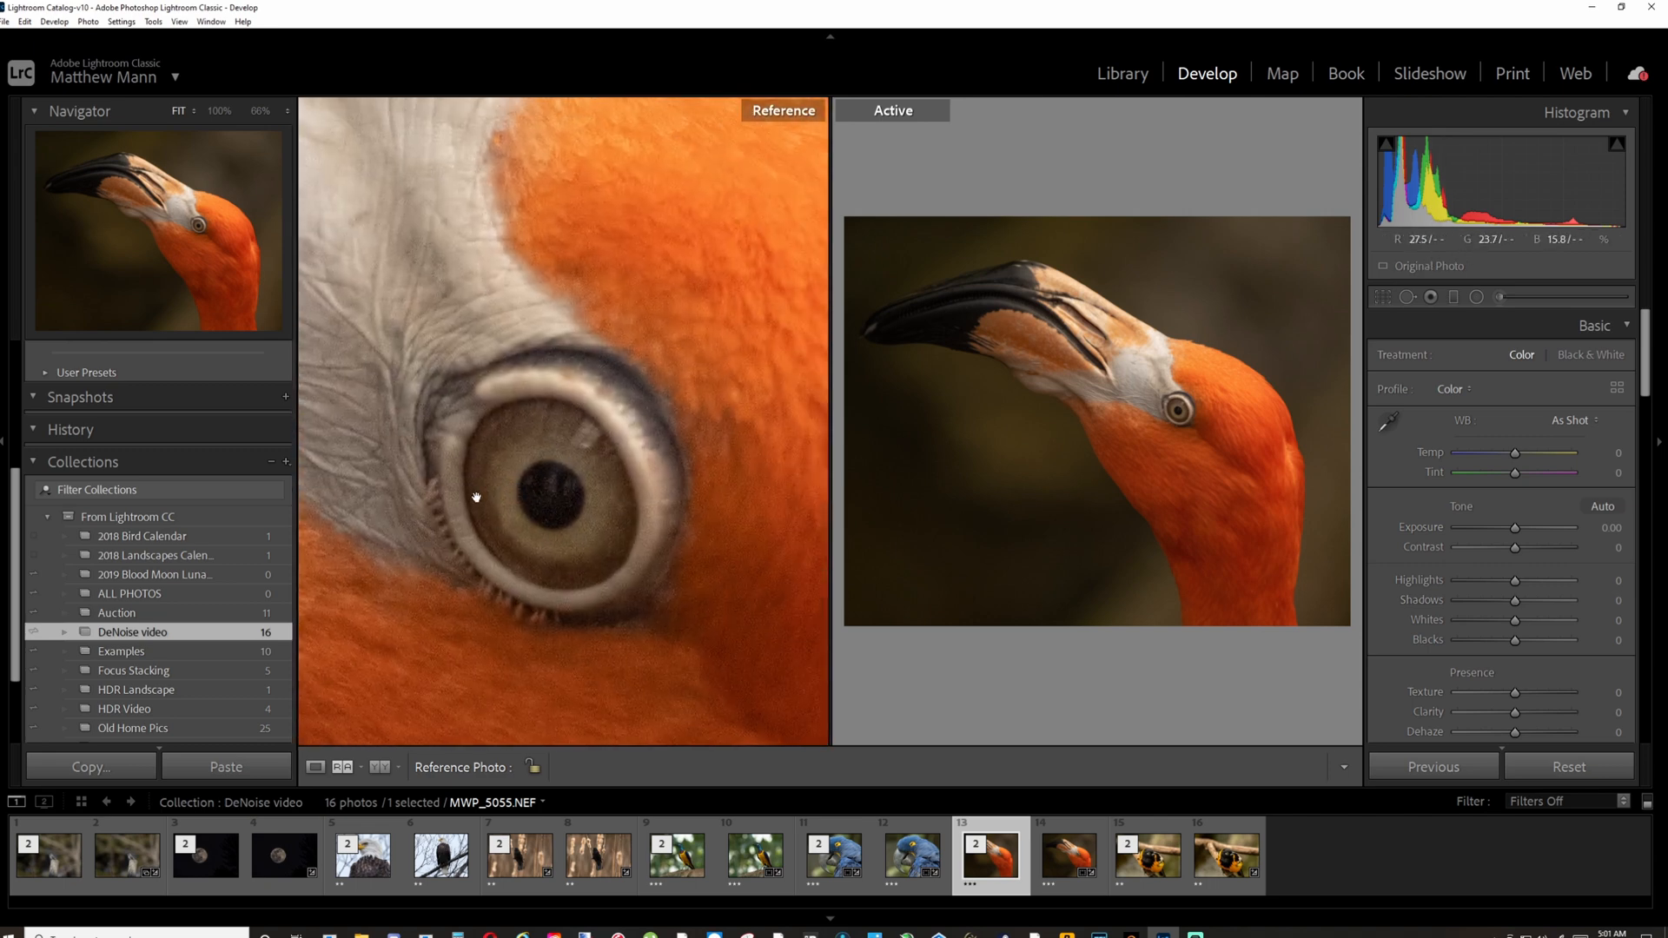
pyautogui.click(1176, 421)
pyautogui.moveTo(1175, 449); pyautogui.dragTo(1109, 516)
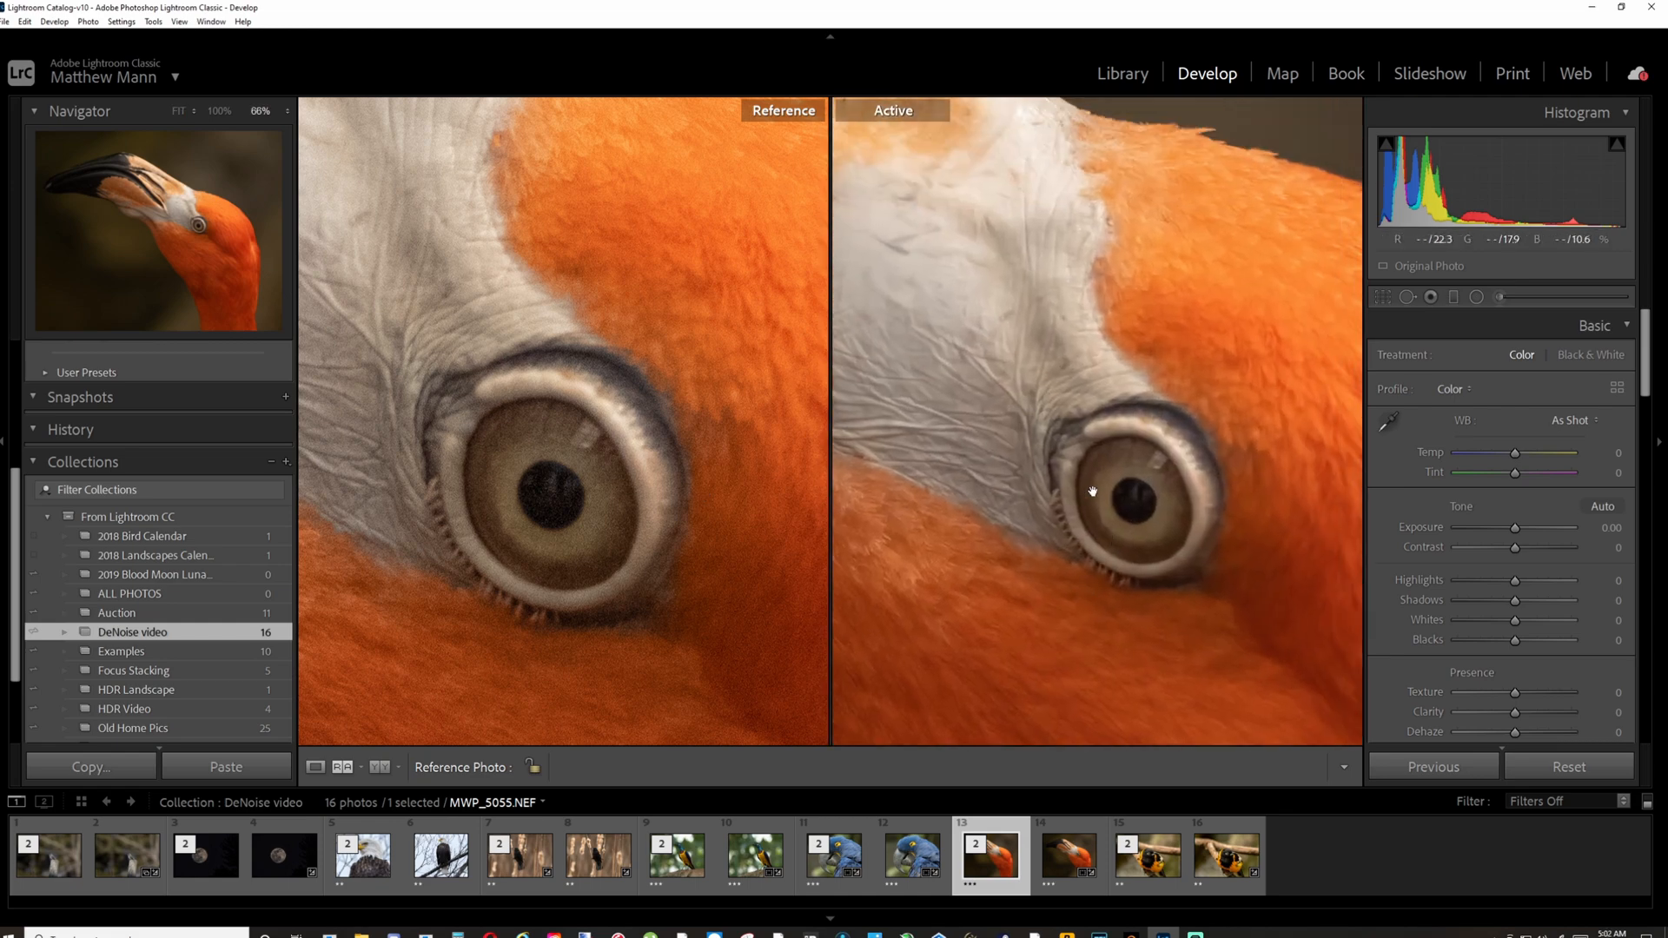
pyautogui.moveTo(1038, 404); pyautogui.dragTo(1126, 509)
pyautogui.moveTo(620, 390); pyautogui.dragTo(585, 483)
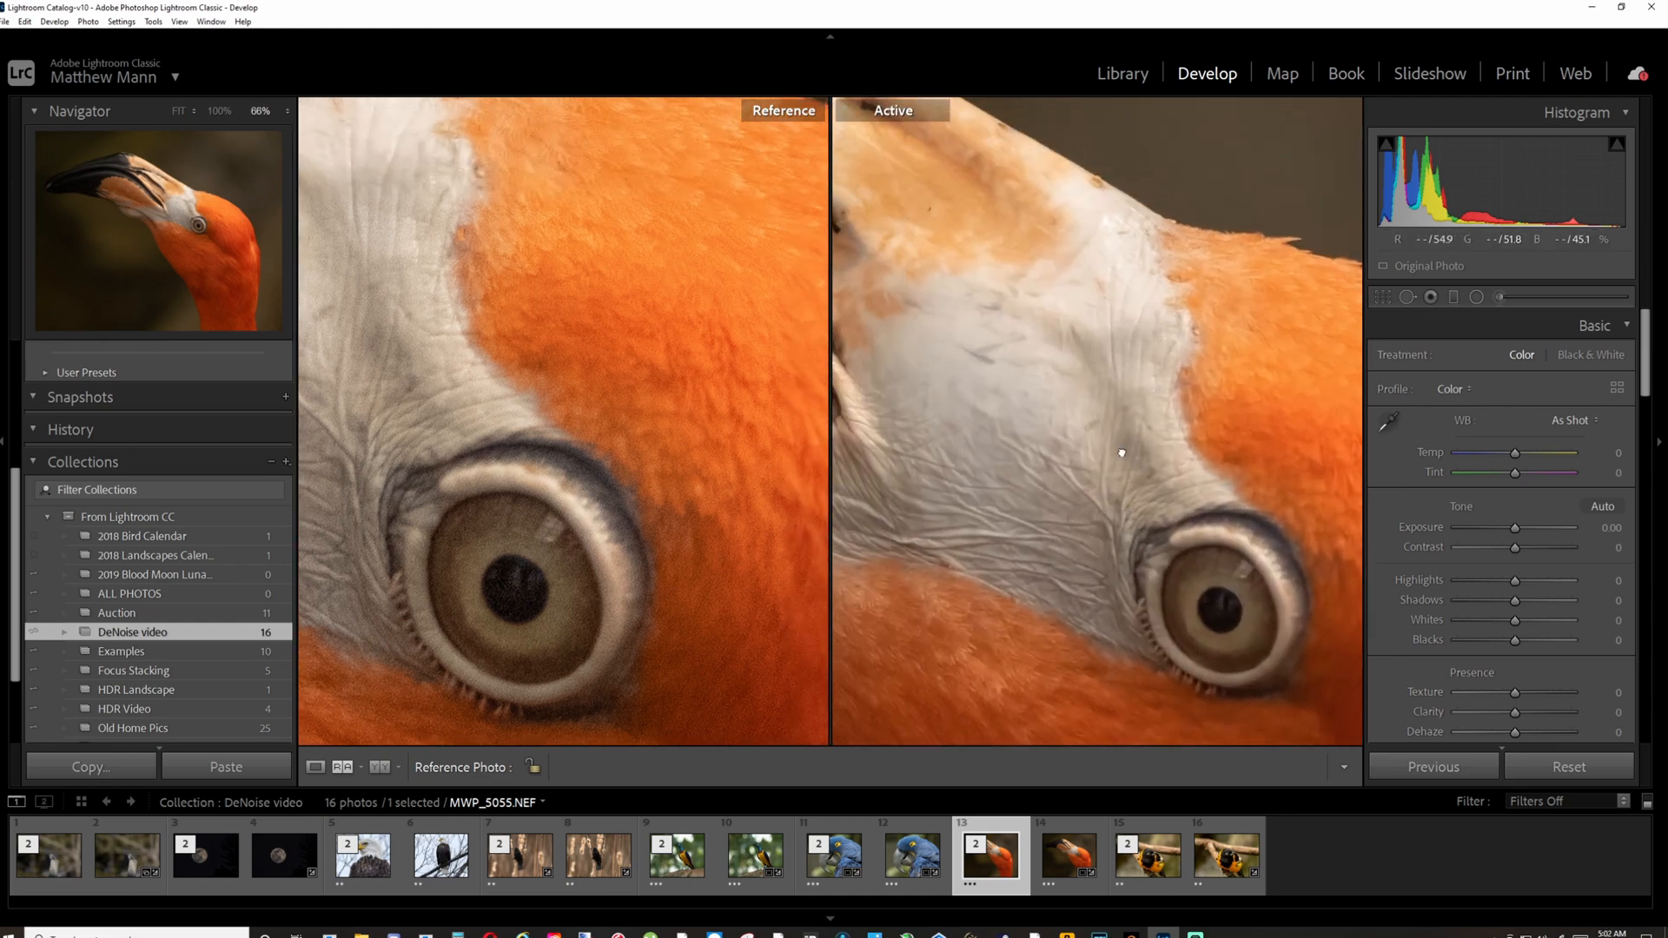
# Step: Compare the orange feathers on the flamingo's head and the background above them in both photos
pyautogui.moveTo(1137, 451); pyautogui.dragTo(859, 429)
pyautogui.moveTo(598, 266); pyautogui.dragTo(528, 362)
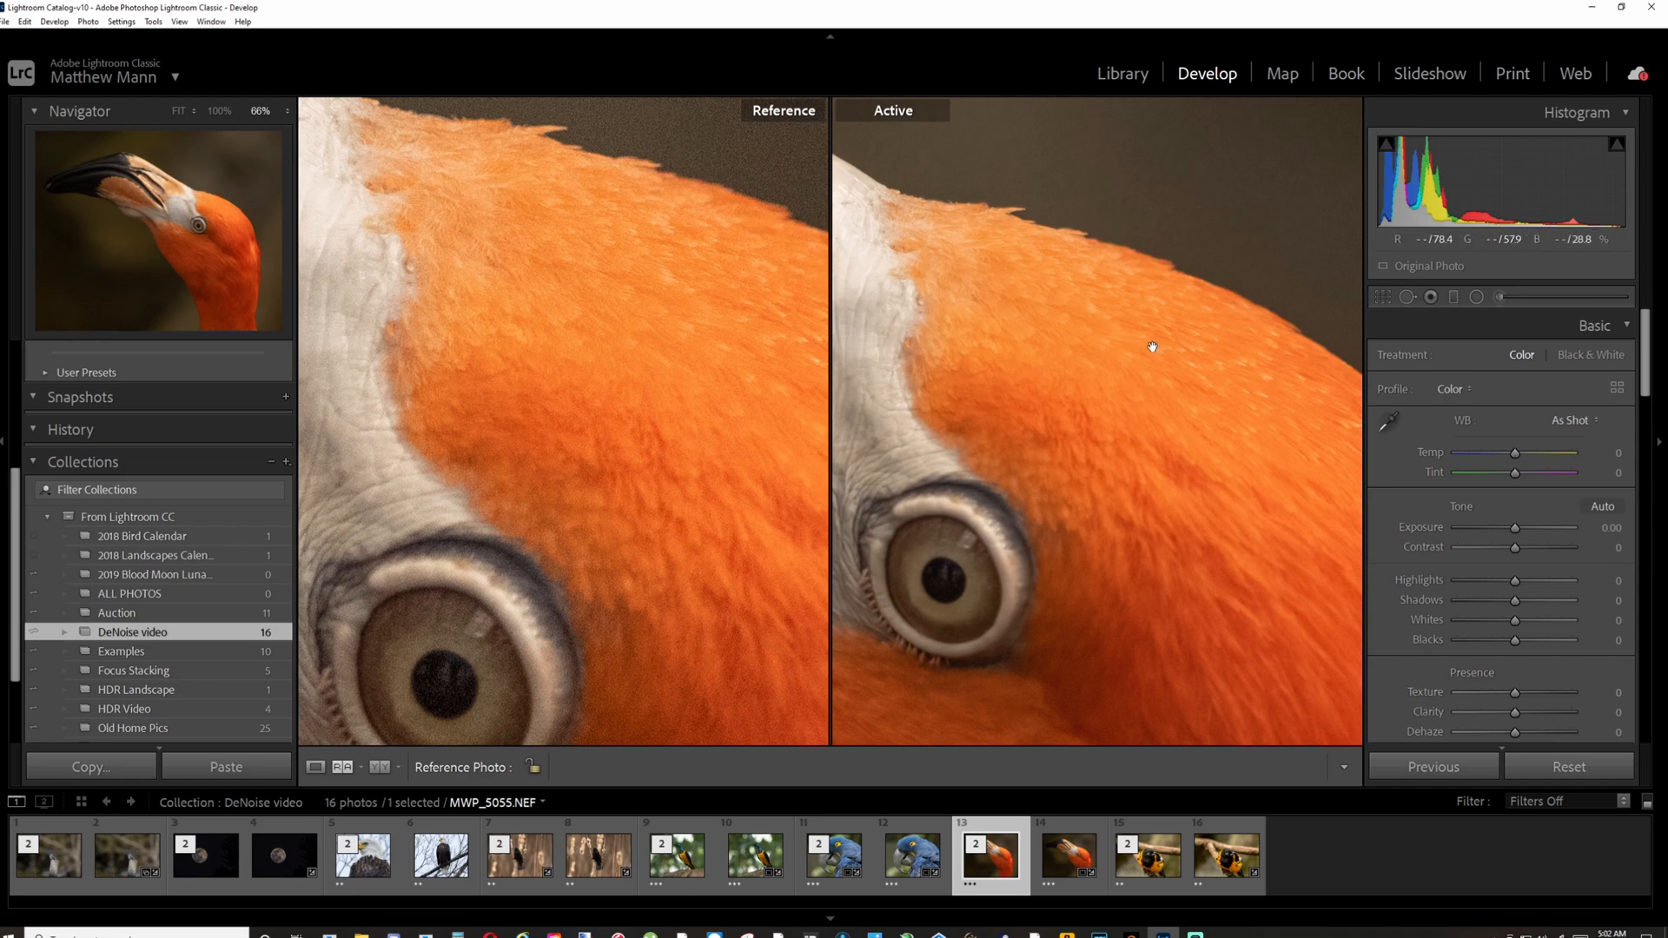
pyautogui.moveTo(954, 284); pyautogui.dragTo(1154, 523)
pyautogui.moveTo(632, 170); pyautogui.dragTo(798, 214)
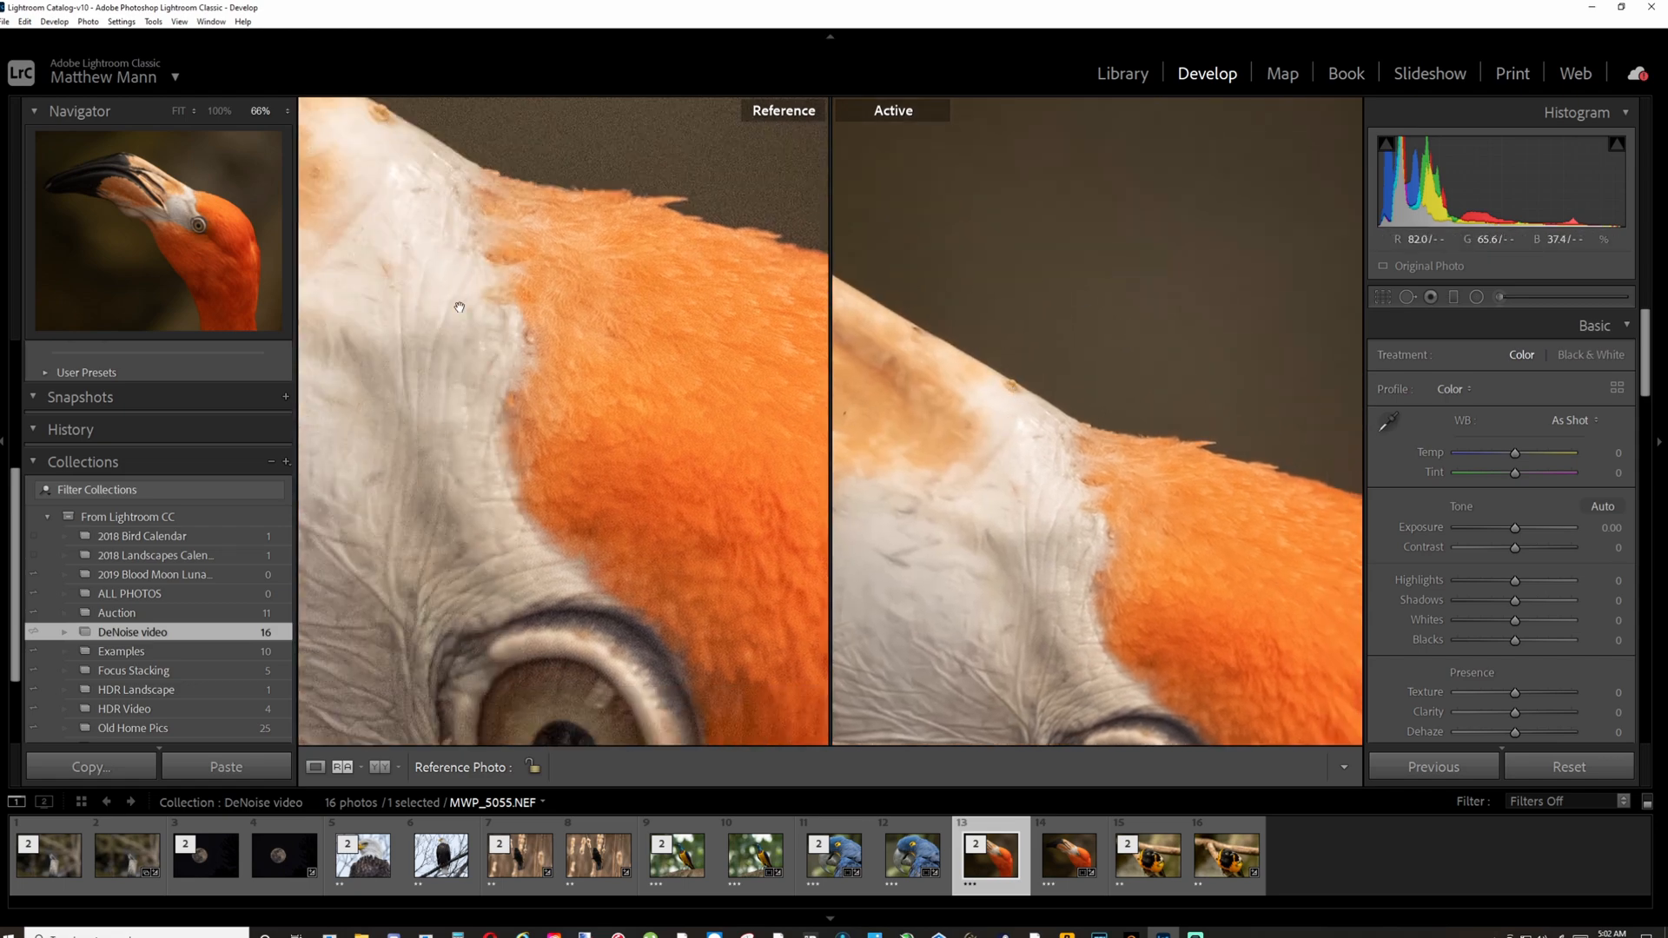
# Step: Compare the flamingo's beak detail in the original and denoised photos, then zoom back out
pyautogui.click(537, 321)
pyautogui.click(493, 303)
pyautogui.moveTo(1102, 399); pyautogui.dragTo(1026, 455)
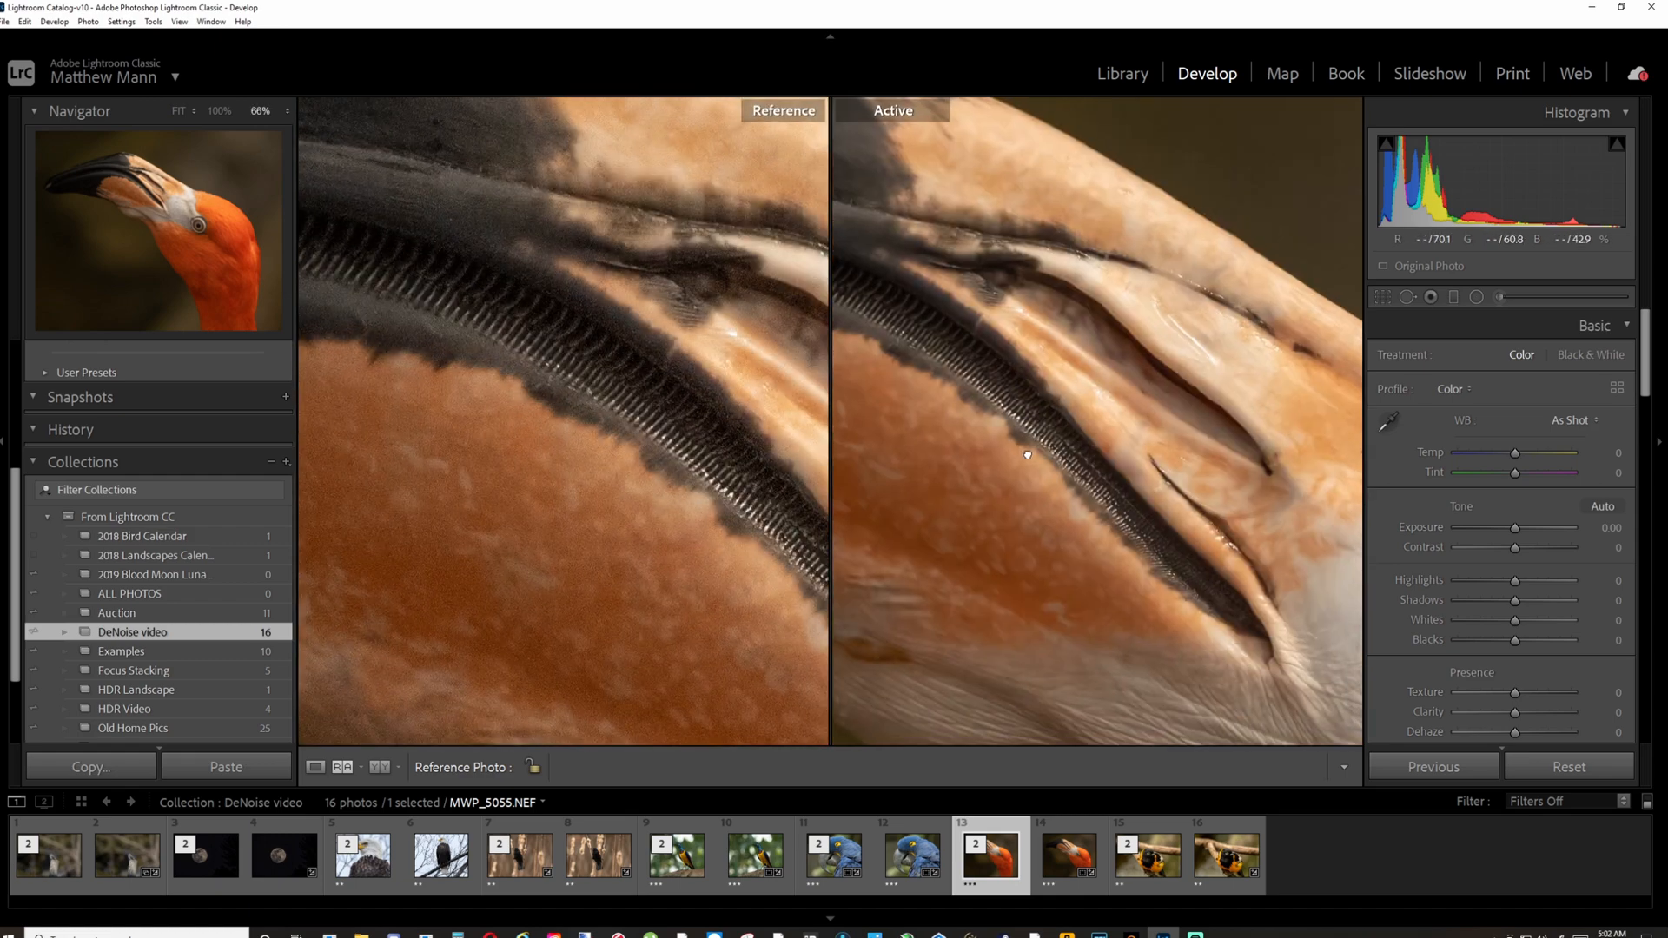
pyautogui.moveTo(904, 423); pyautogui.dragTo(1159, 330)
pyautogui.click(1004, 479)
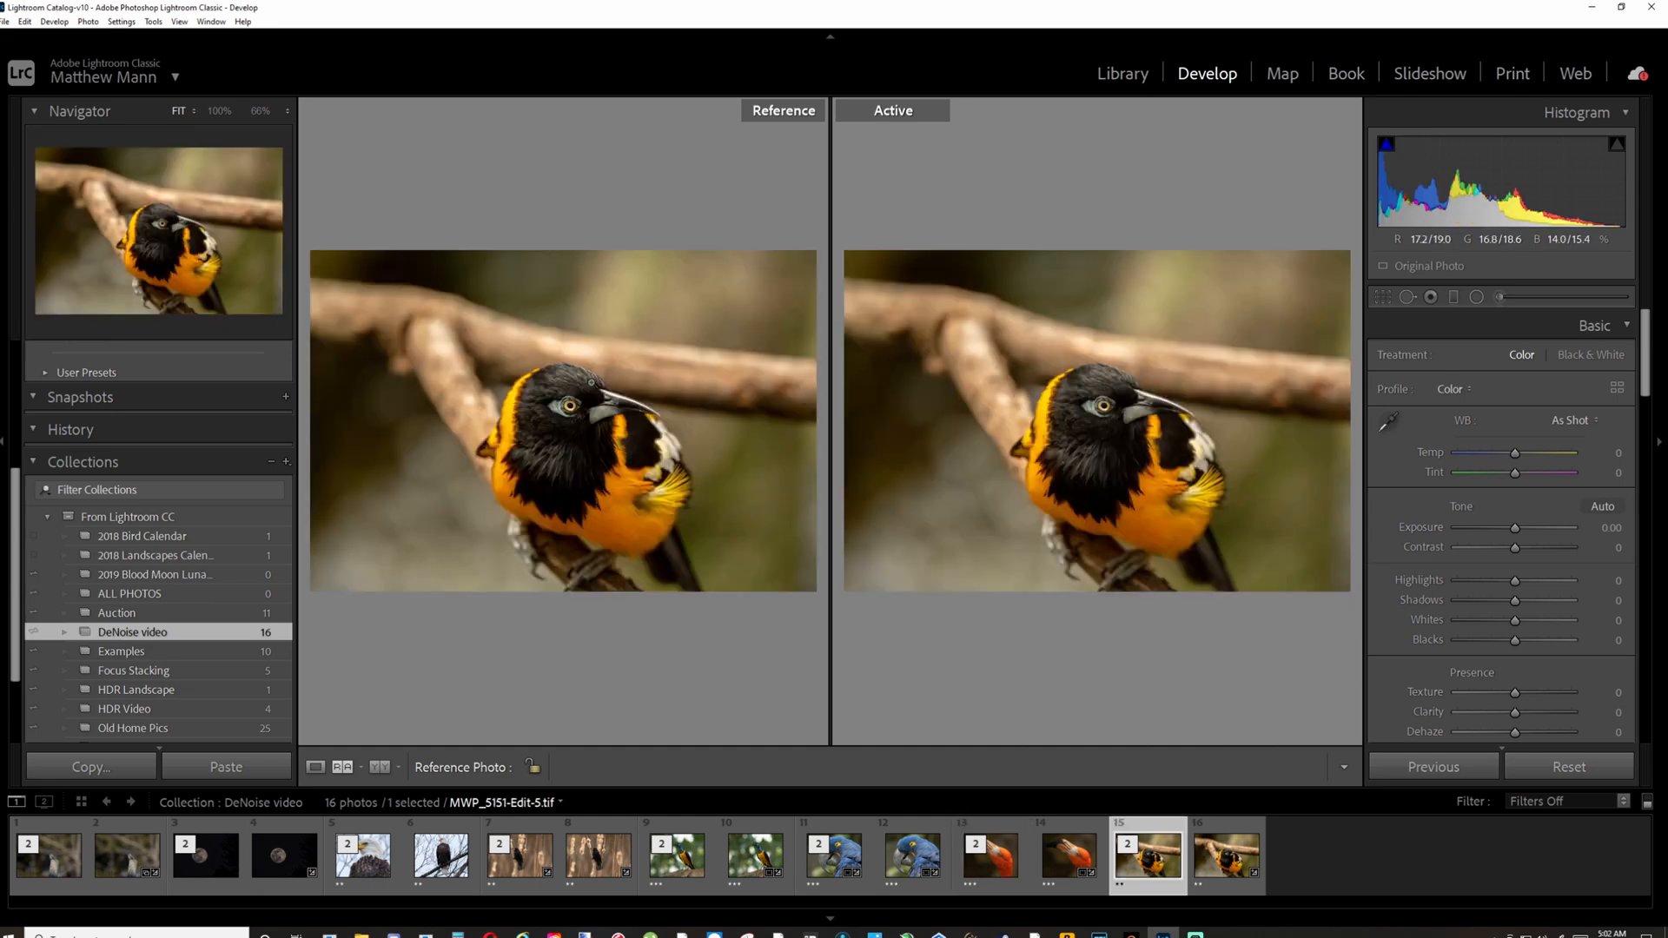
# Step: Zoom both orange-and-black bird photos to 33% and align the two views on the bird's head
pyautogui.click(606, 379)
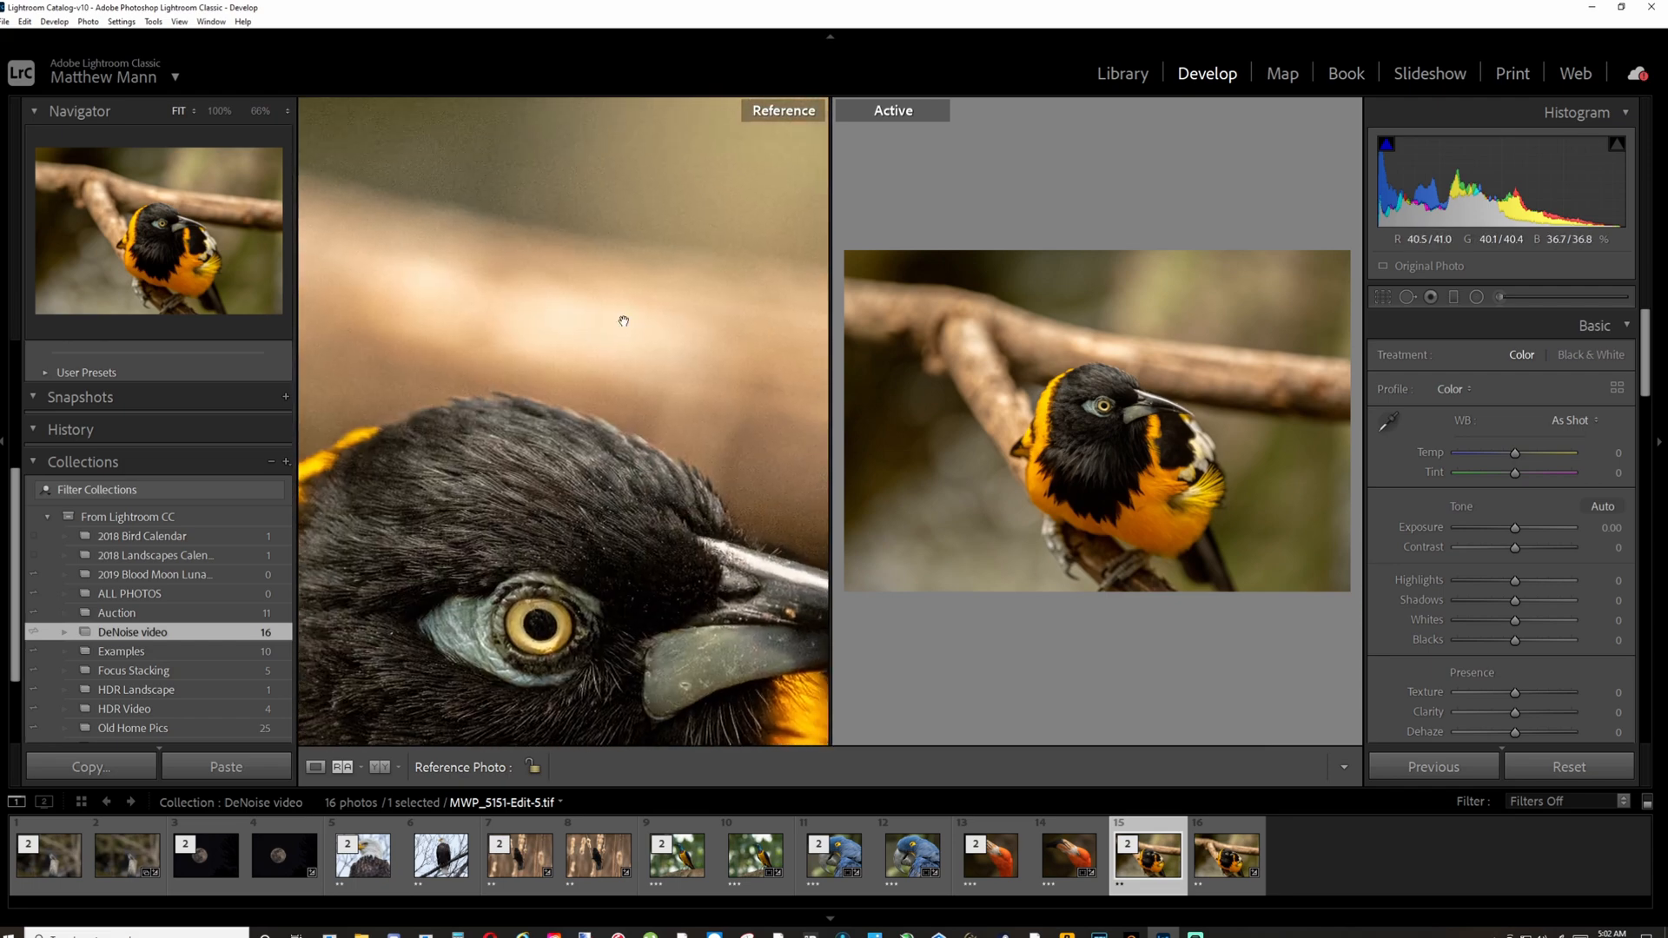
pyautogui.click(1133, 380)
pyautogui.hotkey('ctrl', '-')
pyautogui.hotkey('ctrl', '-')
pyautogui.moveTo(1134, 382); pyautogui.dragTo(1067, 533)
pyautogui.moveTo(1099, 438); pyautogui.dragTo(1100, 311)
pyautogui.moveTo(1066, 539); pyautogui.dragTo(1031, 387)
pyautogui.moveTo(697, 532); pyautogui.dragTo(716, 302)
pyautogui.moveTo(590, 405); pyautogui.dragTo(557, 206)
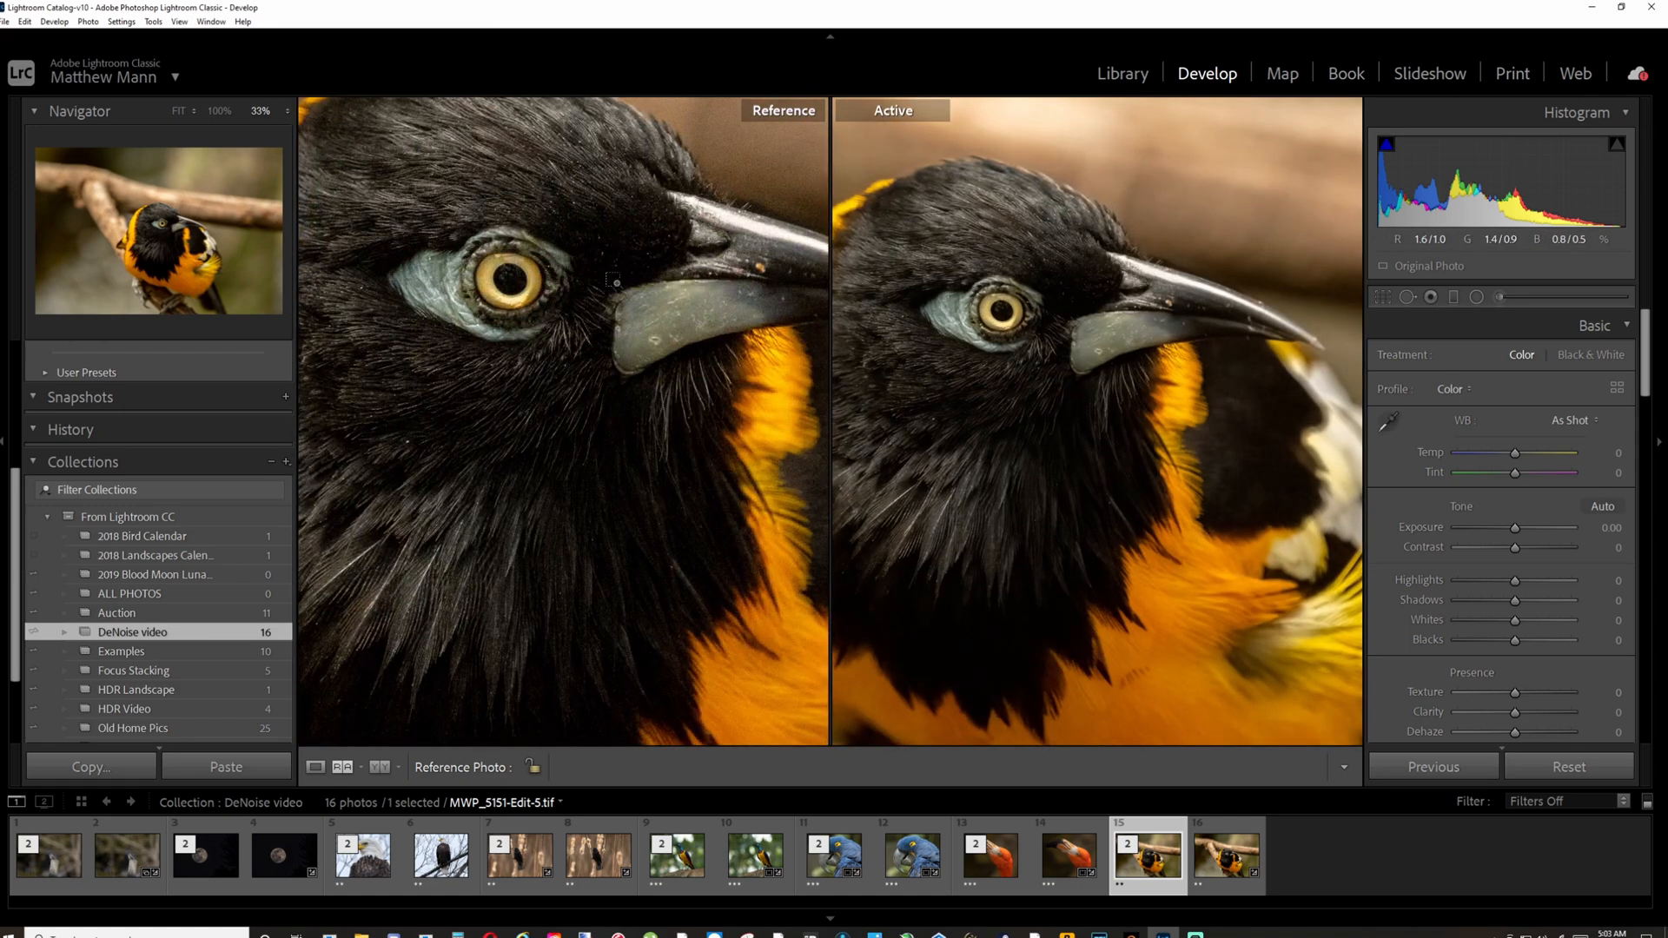
pyautogui.moveTo(1175, 346); pyautogui.dragTo(1214, 426)
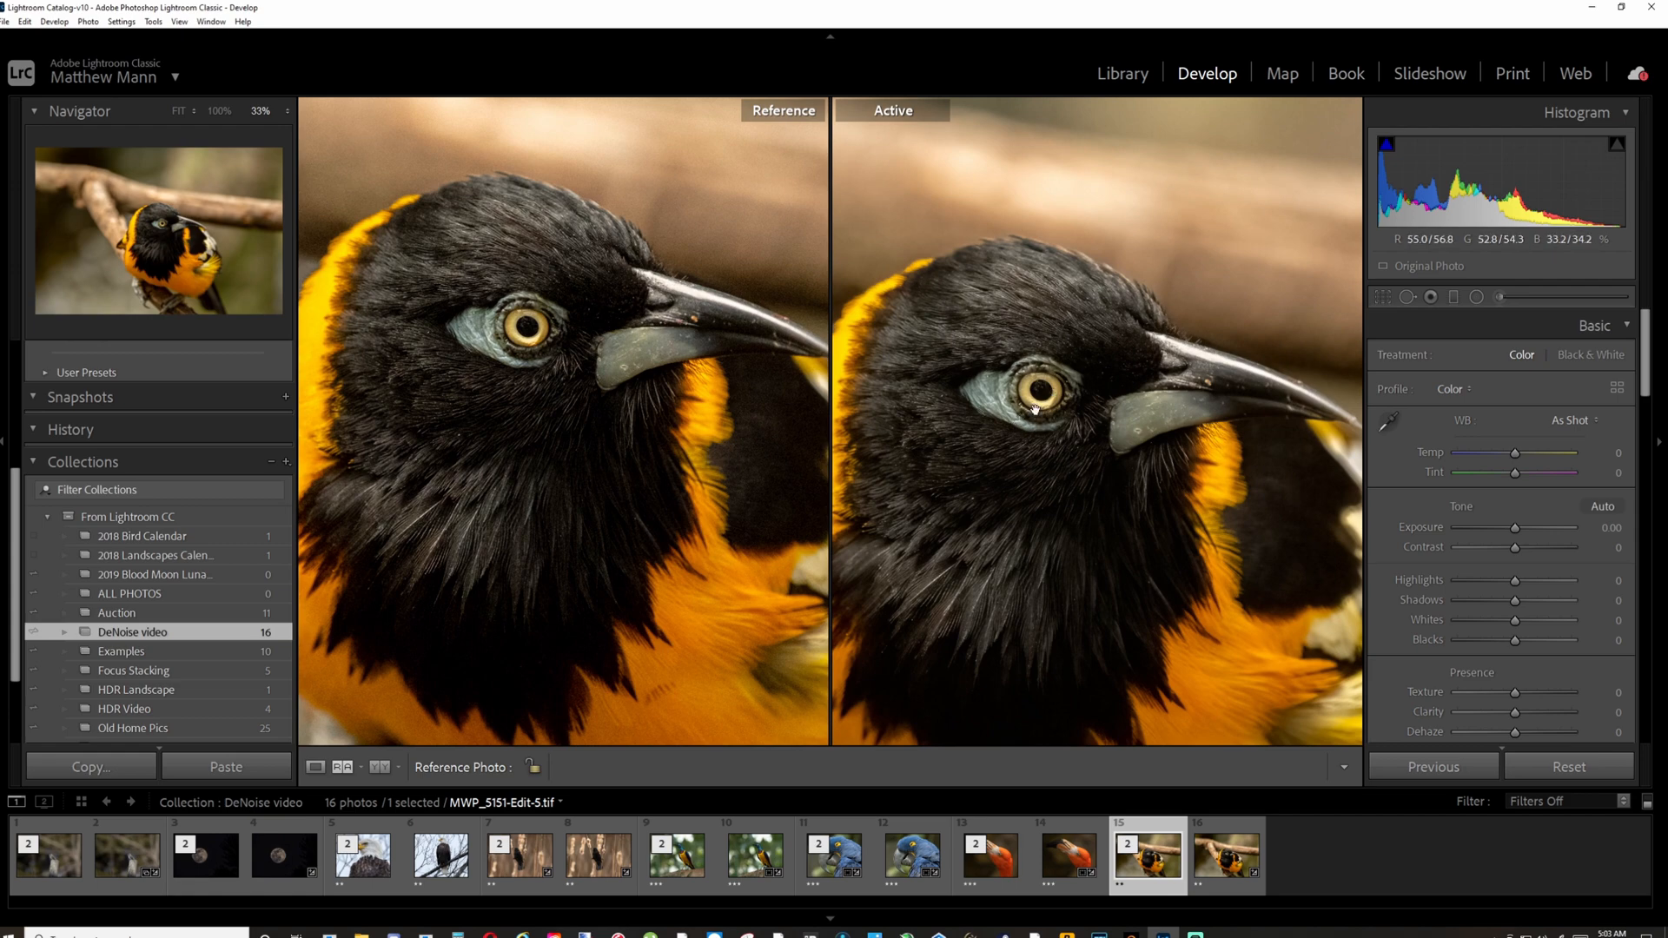
# Step: Compare the bird's eye, beak and chest feathers in both photos at 50% zoom, then return both to the full view
pyautogui.hotkey('ctrl', '=')
pyautogui.moveTo(1034, 388); pyautogui.dragTo(1081, 417)
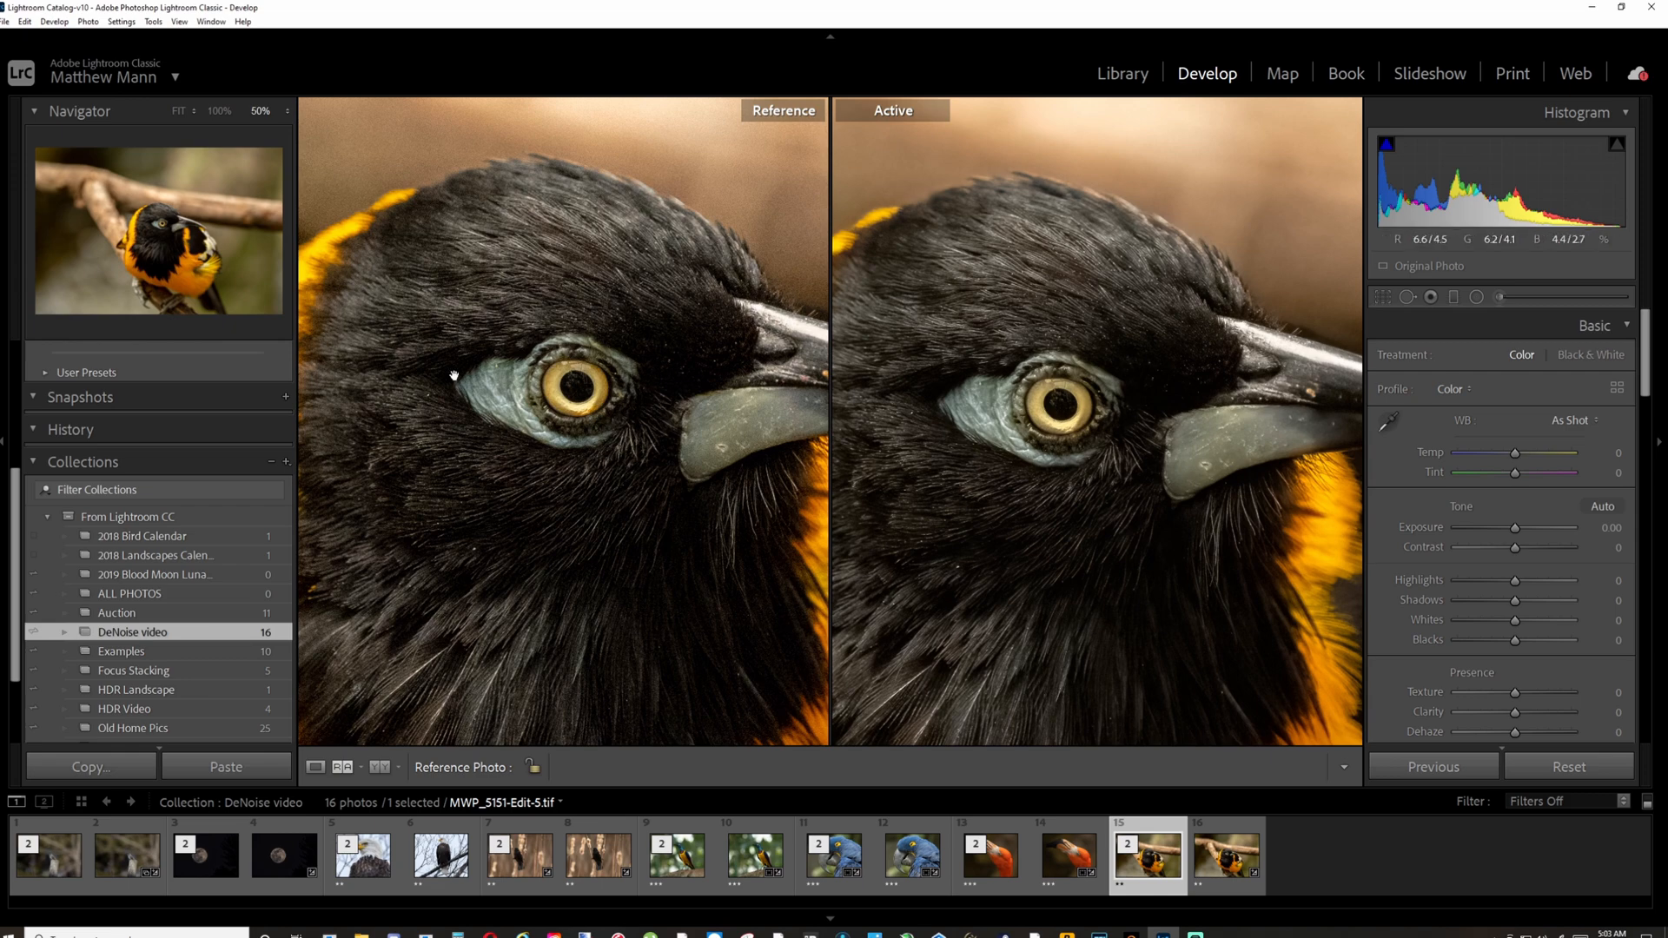
pyautogui.moveTo(413, 365); pyautogui.dragTo(534, 301)
pyautogui.moveTo(1054, 363); pyautogui.dragTo(1216, 388)
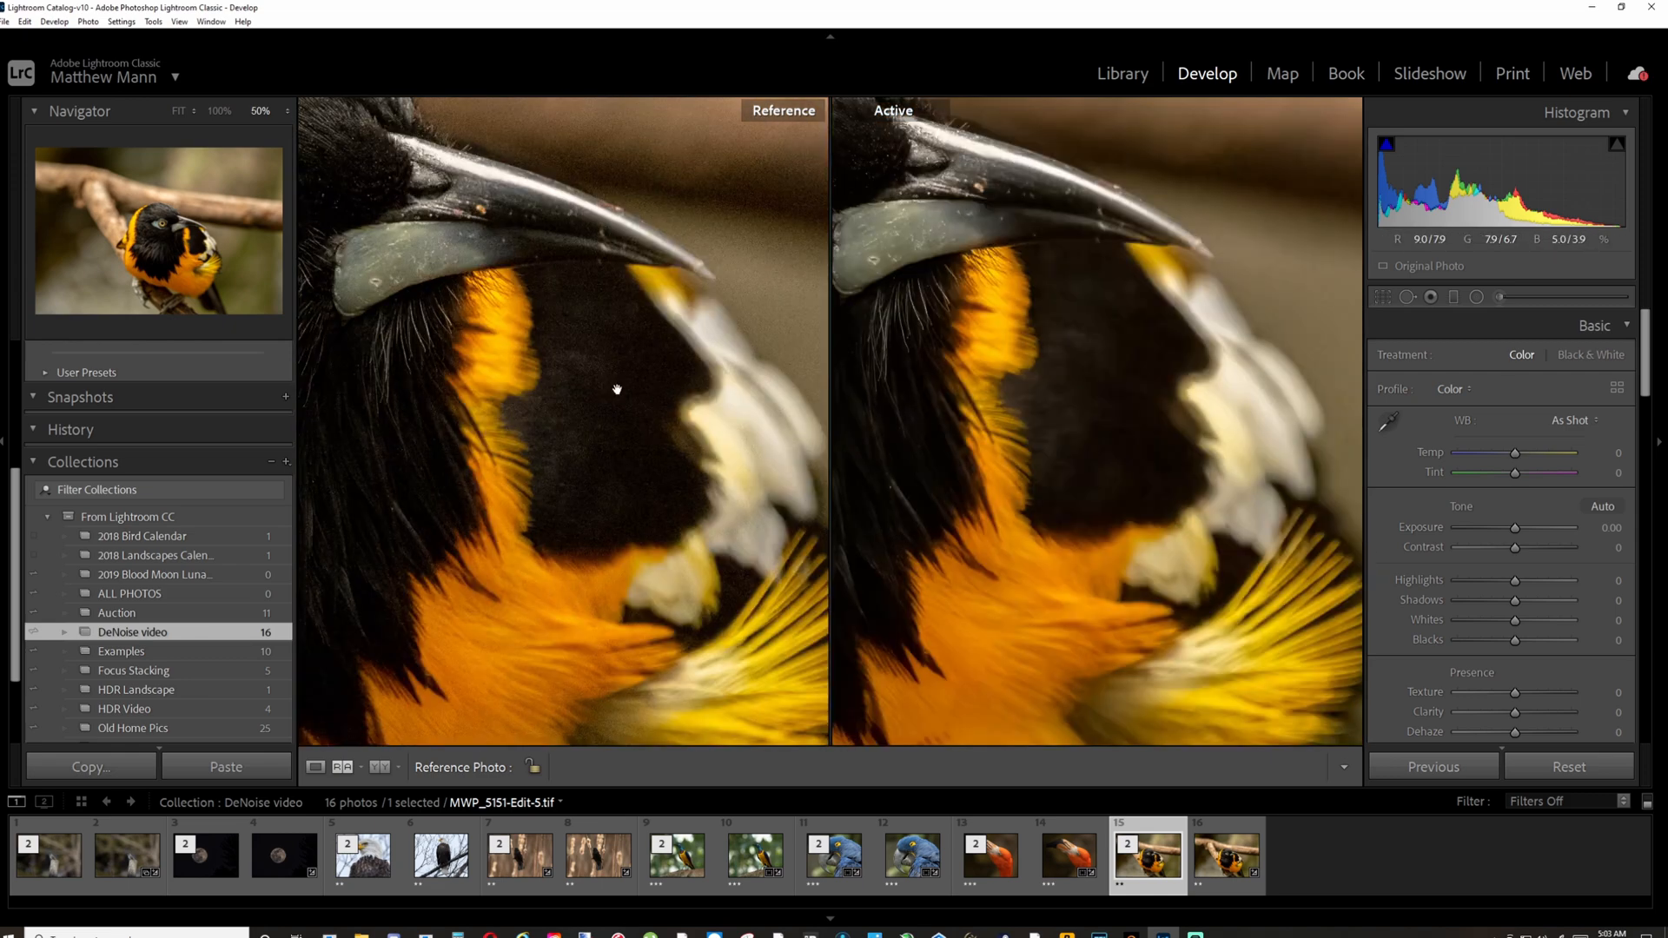
pyautogui.click(618, 389)
pyautogui.click(1119, 365)
# Step: Crop the active orange-and-black bird photo tightly around its head and beak with the 4 x 5 / 8 x 10 aspect ratio
pyautogui.click(1382, 297)
pyautogui.click(1009, 461)
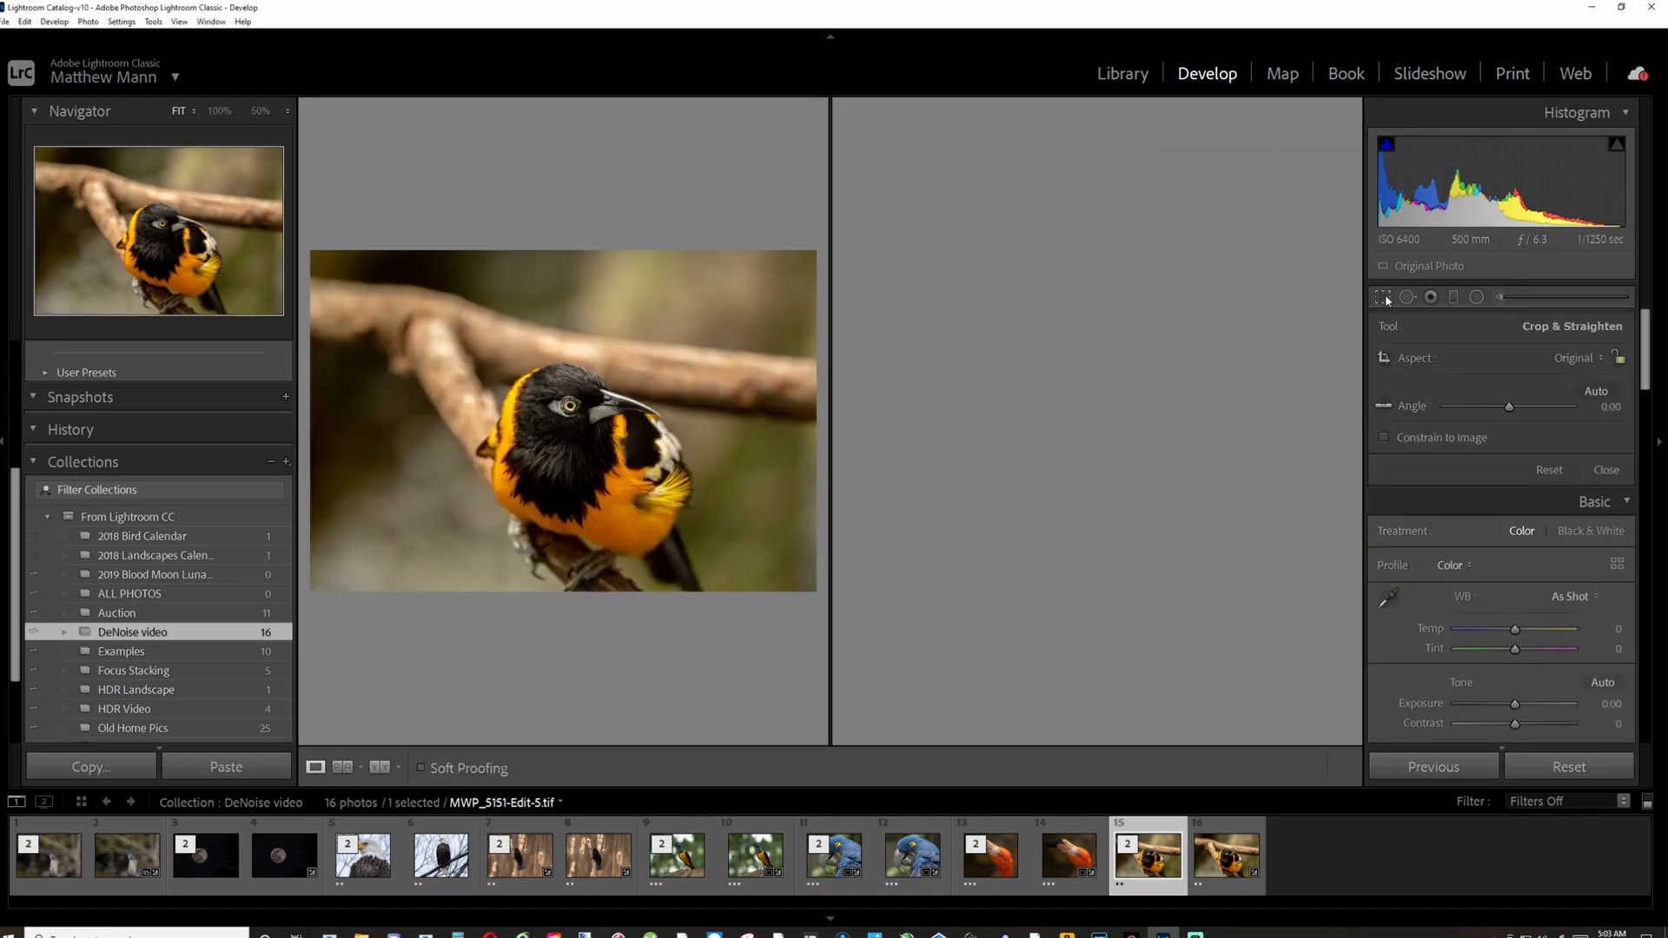
pyautogui.click(1577, 358)
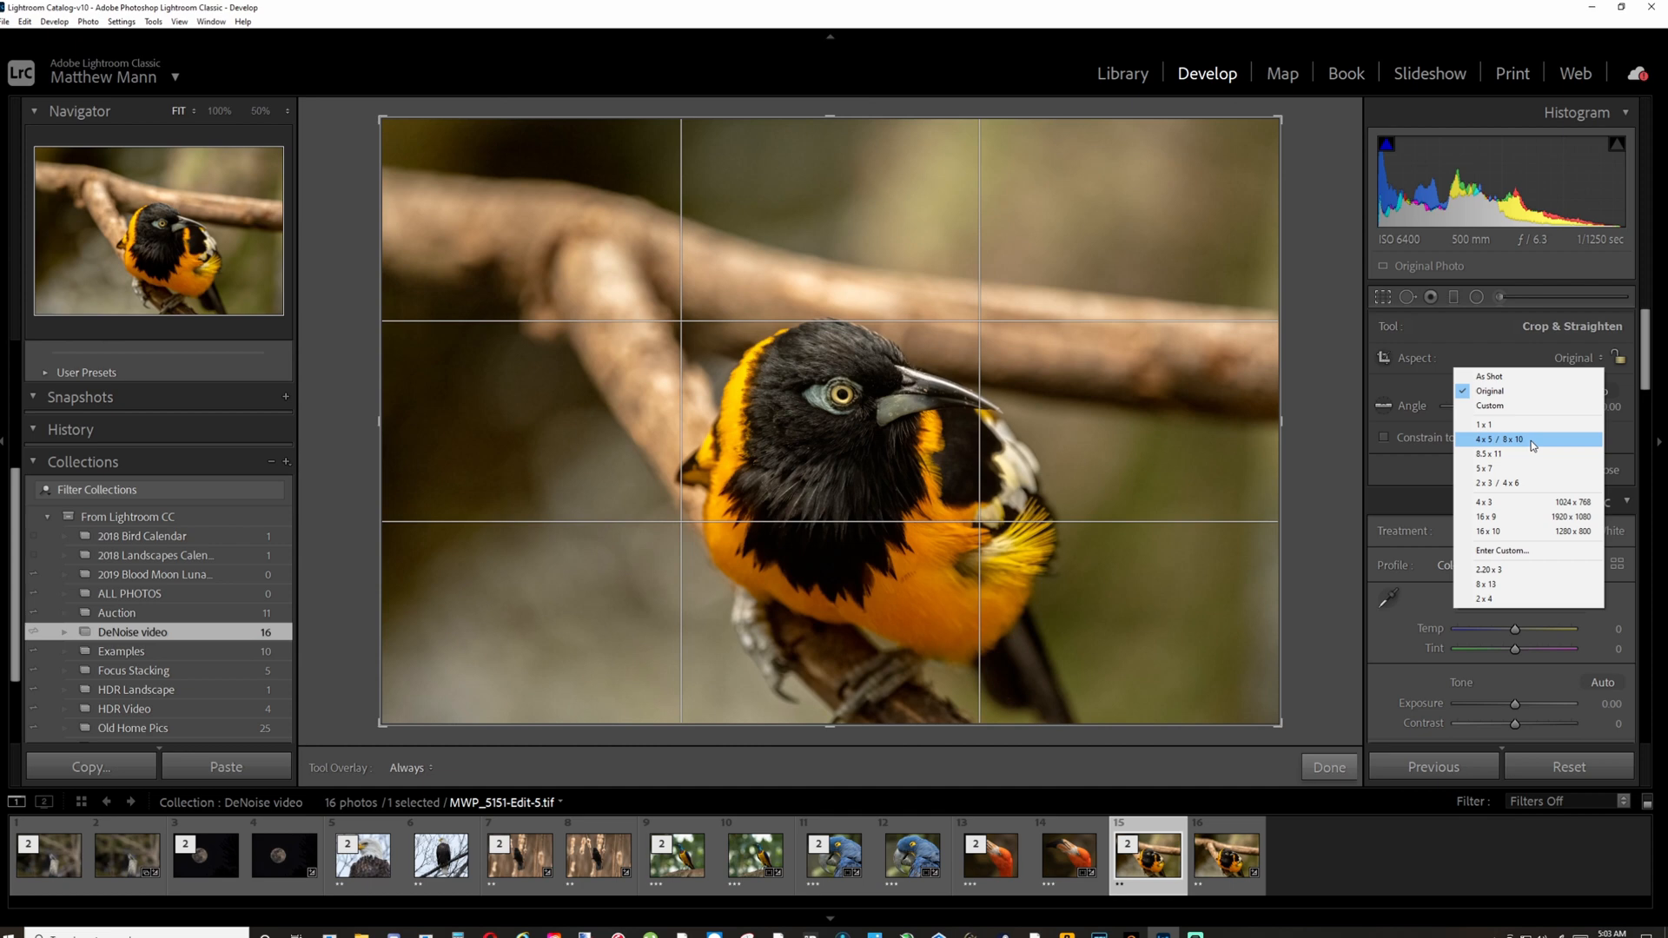
pyautogui.click(1531, 441)
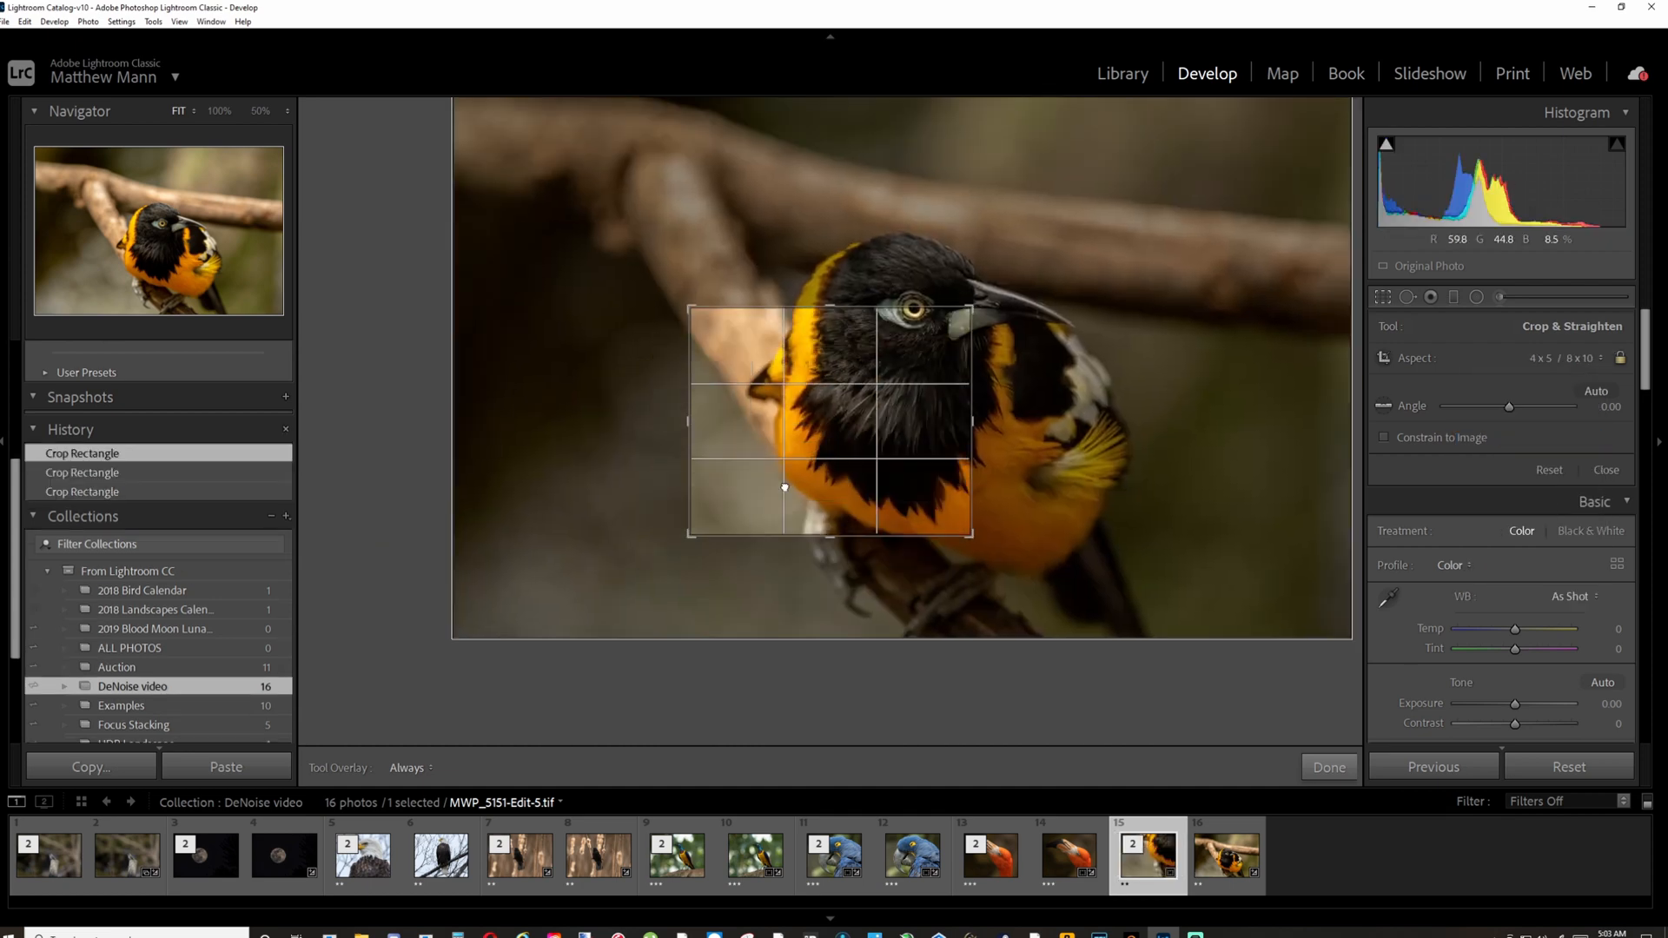
pyautogui.moveTo(947, 321); pyautogui.dragTo(824, 426)
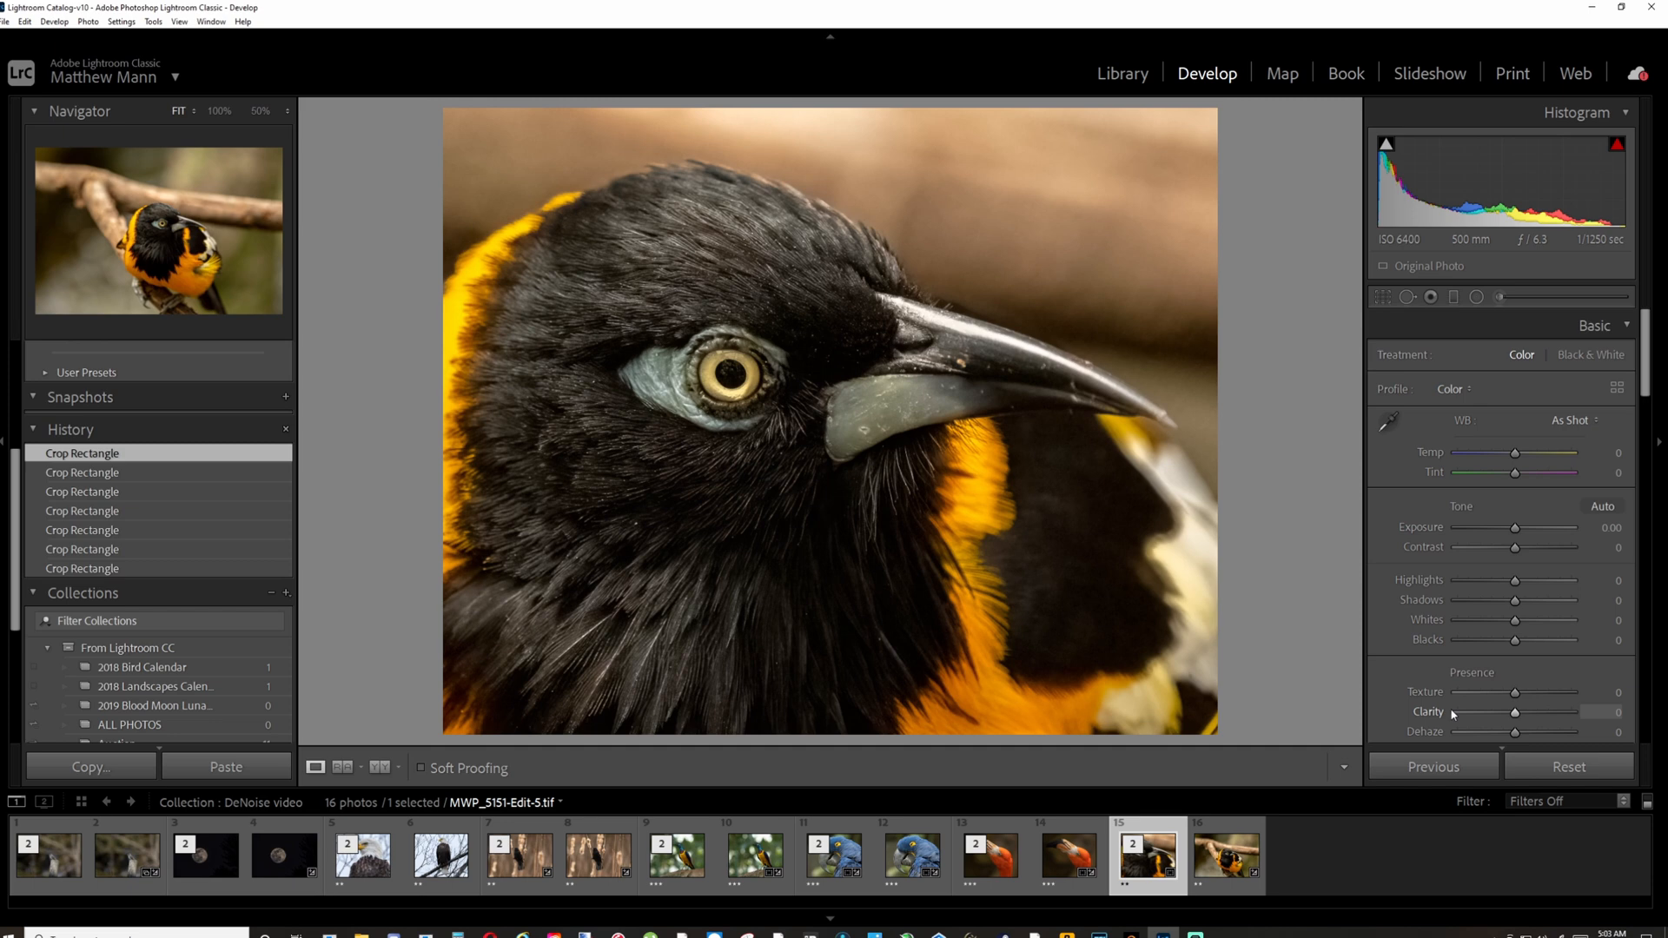